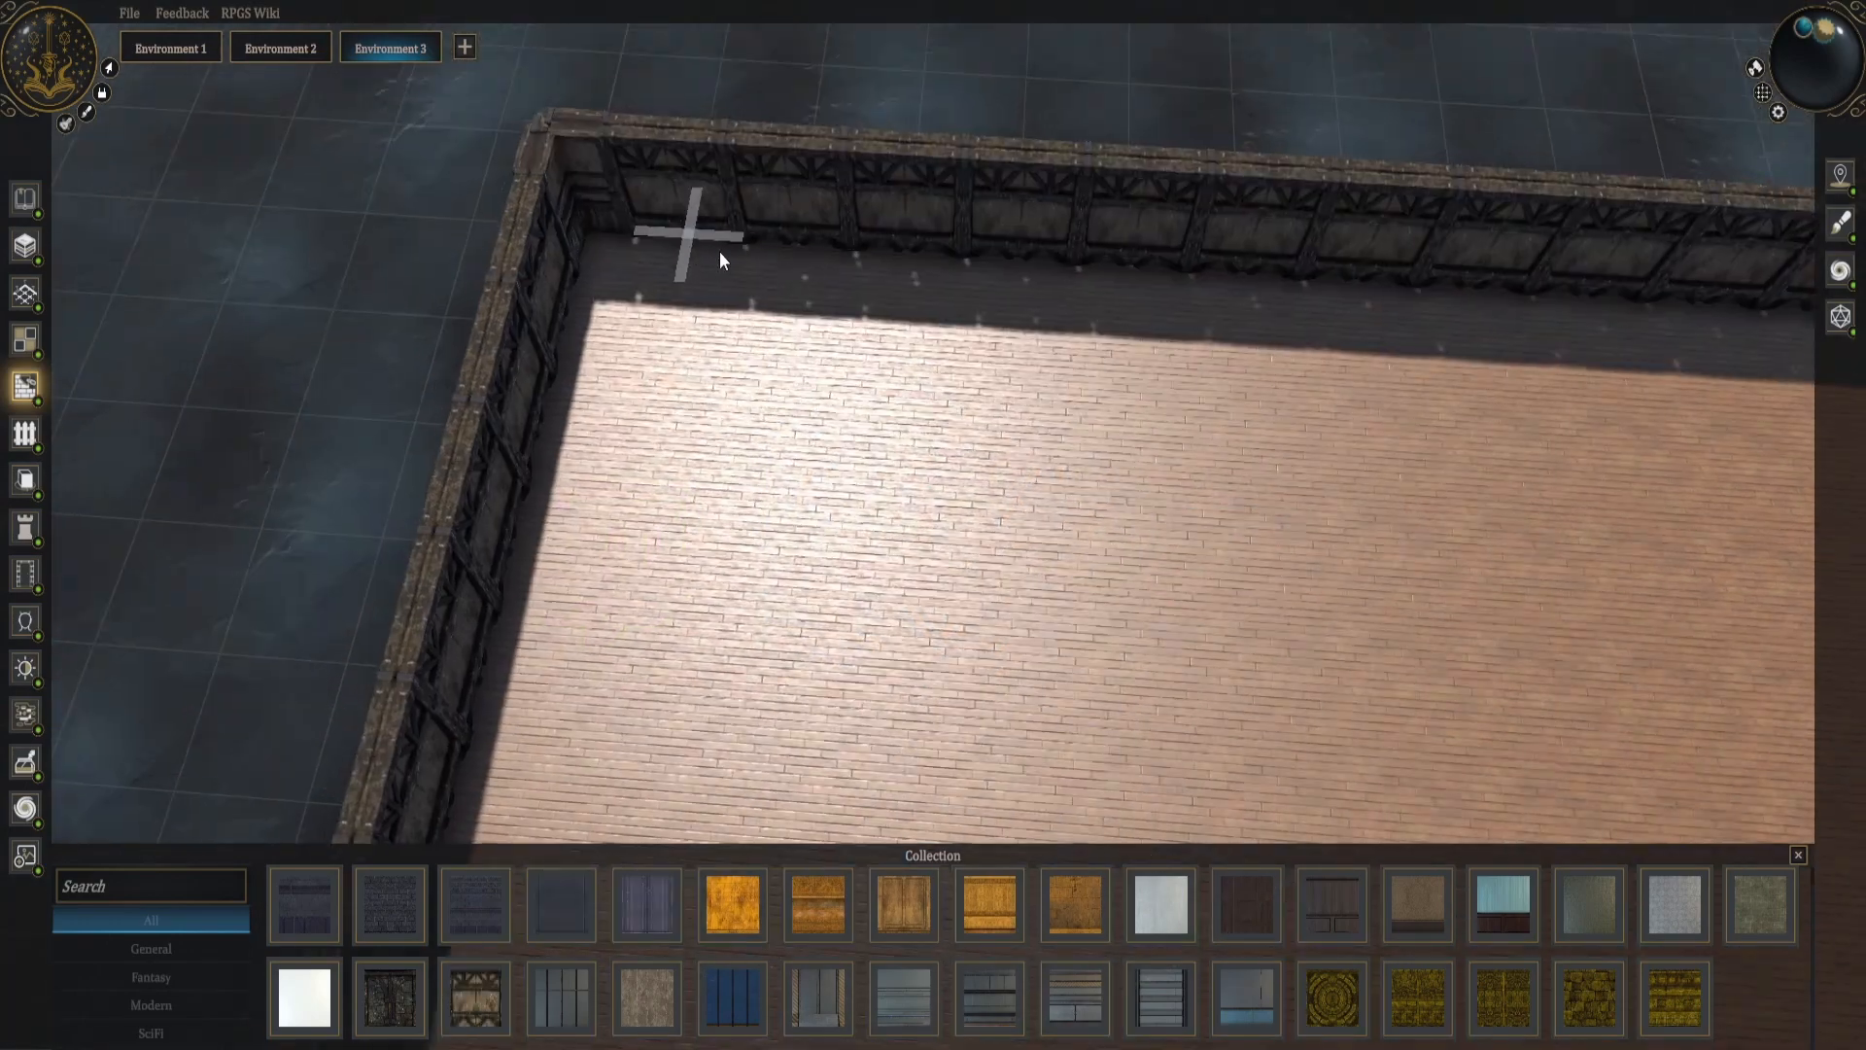
Draw interior walls that divide the building into a side strip, a narrow corridor, two back rooms and a large front hall.
{"action": "scroll", "coordinate": [719, 251], "scroll_direction": "down", "scroll_amount": 3}
{"action": "left_click_drag", "start_coordinate": [789, 165], "coordinate": [724, 763]}
{"action": "left_click_drag", "start_coordinate": [719, 146], "coordinate": [612, 729]}
{"action": "left_click_drag", "start_coordinate": [698, 381], "coordinate": [1021, 420]}
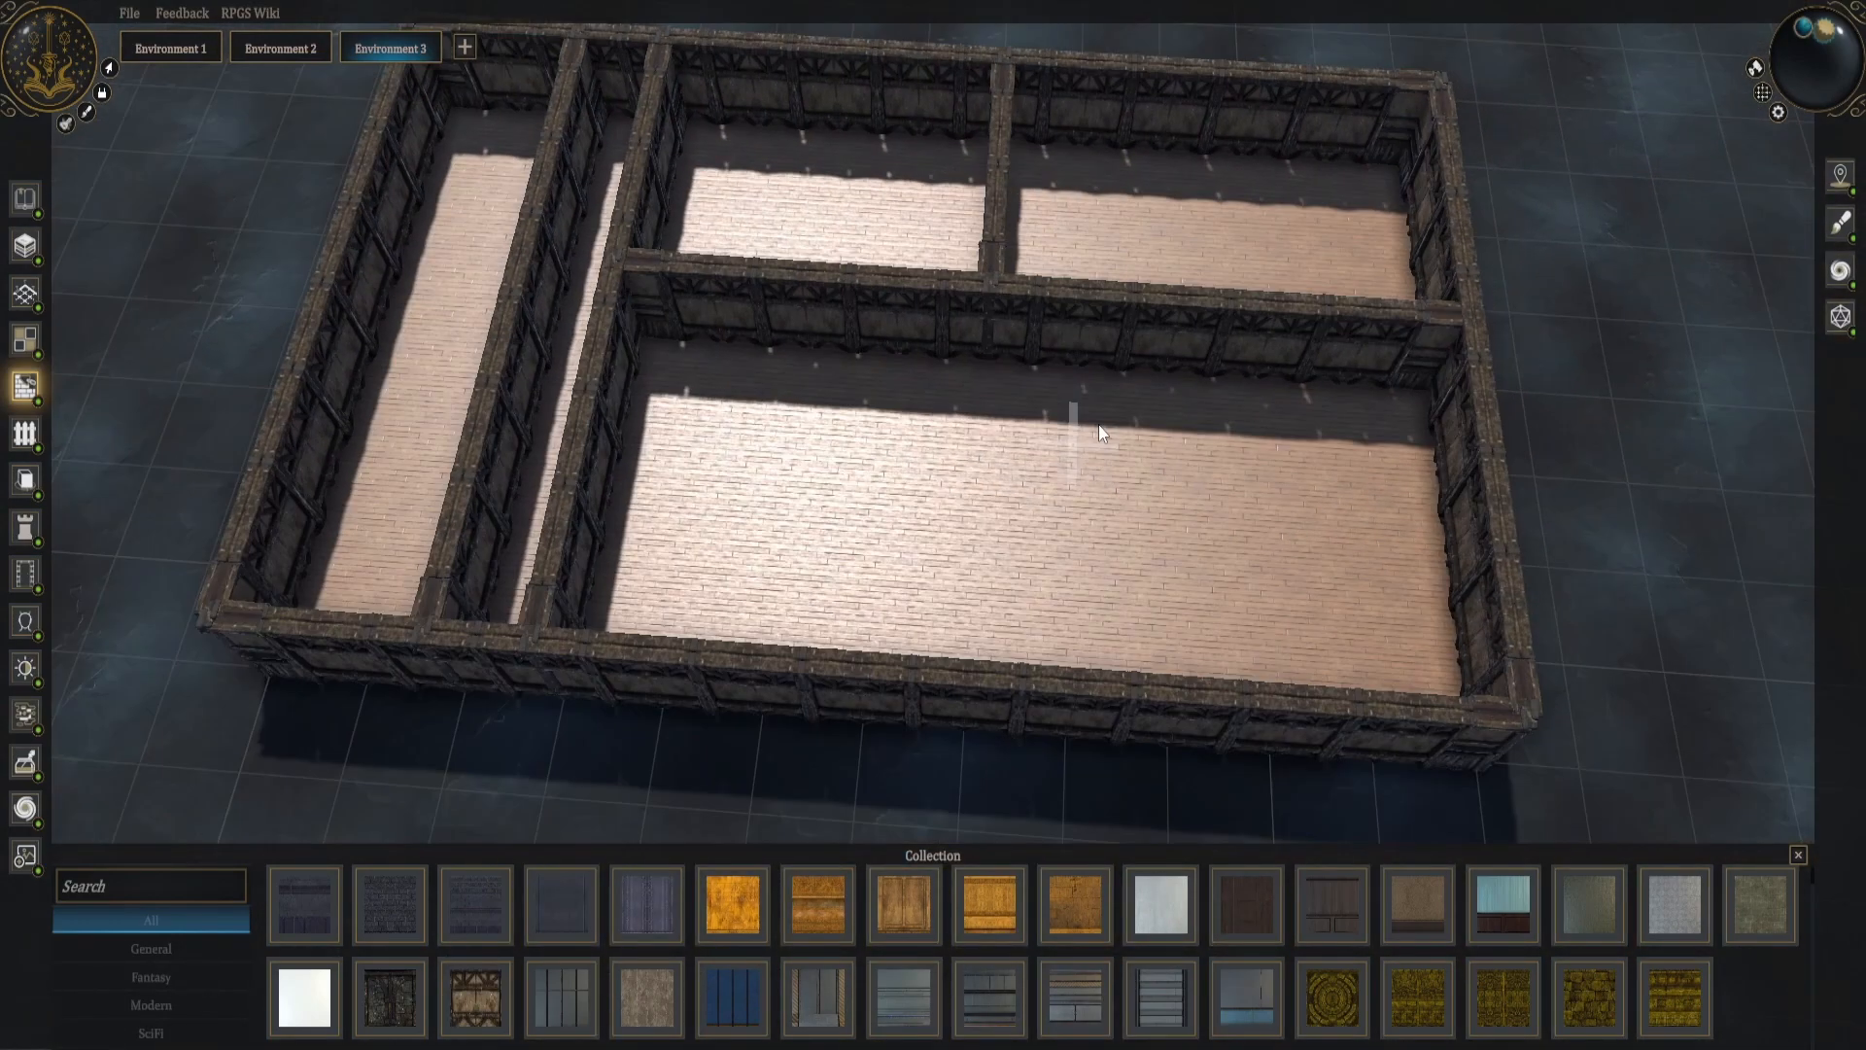
Place a dark timber door in the outer front wall of the large hall.
{"action": "scroll", "coordinate": [573, 282], "scroll_direction": "up", "scroll_amount": 2}
{"action": "scroll", "coordinate": [125, 492], "scroll_direction": "down", "scroll_amount": 5}
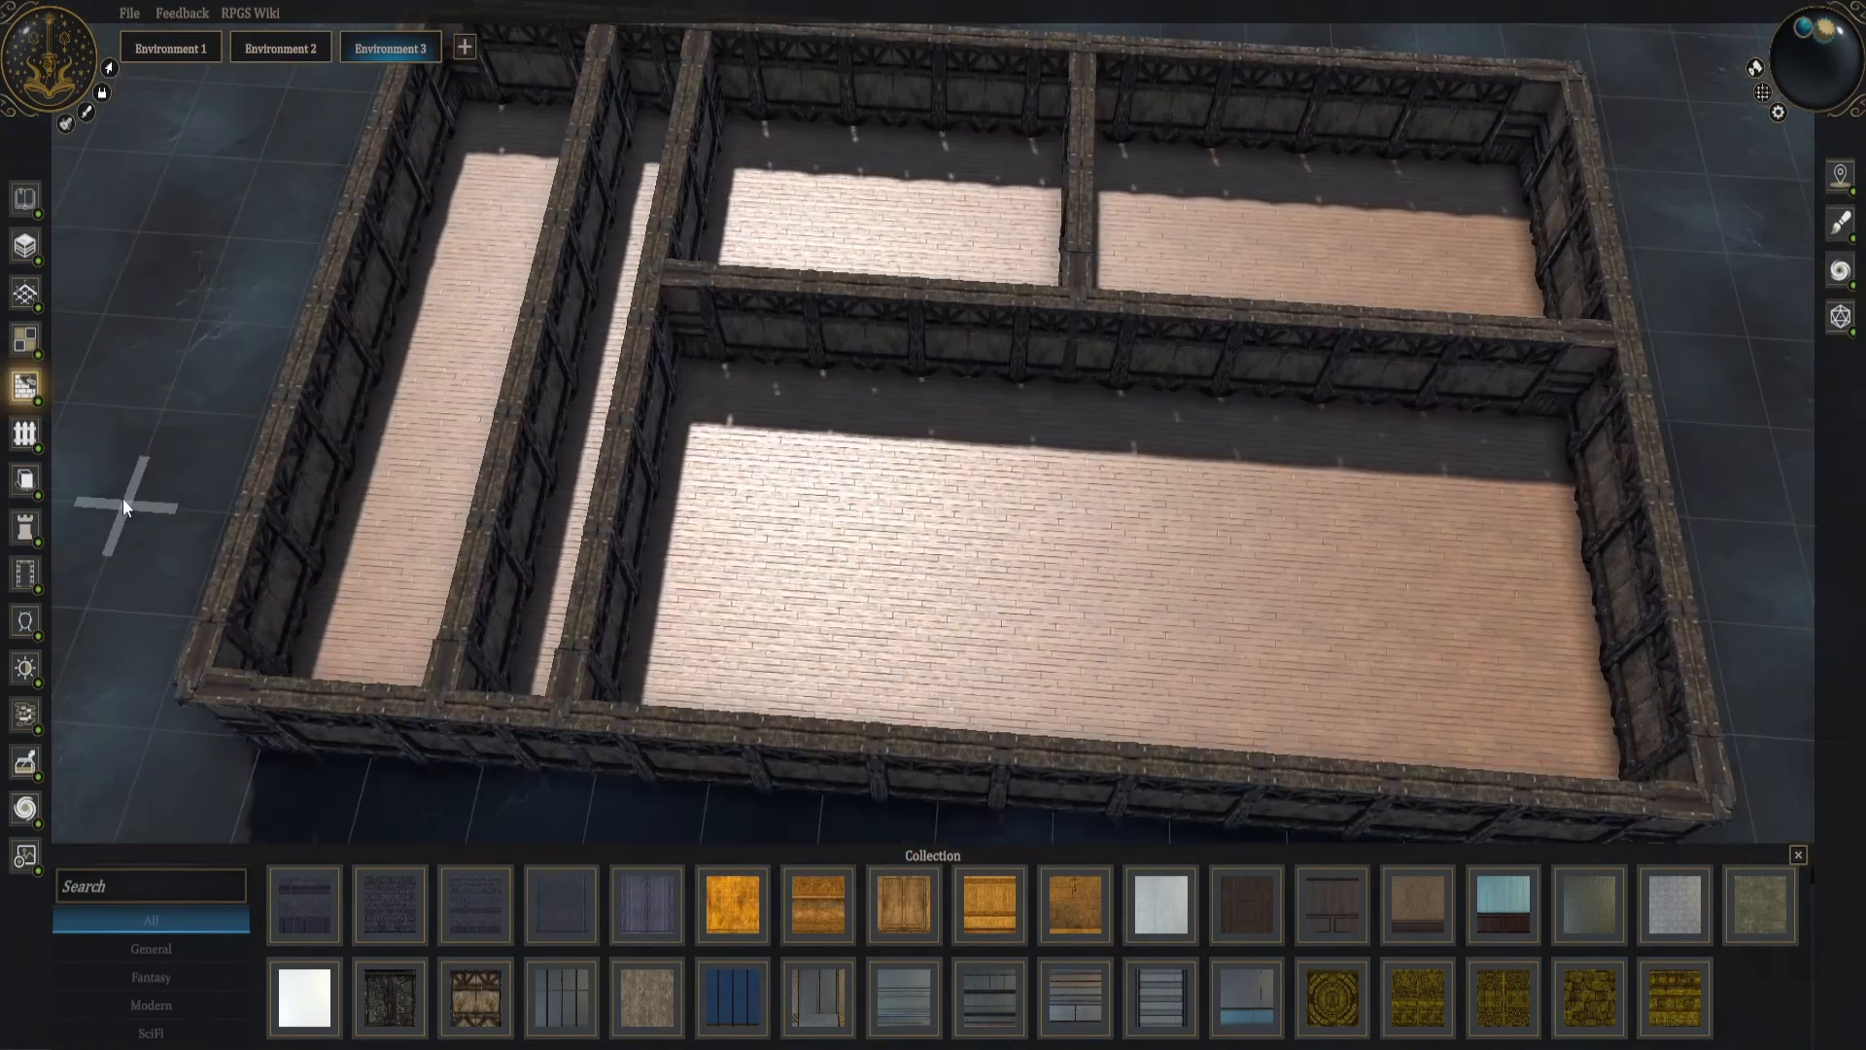
{"action": "left_click", "coordinate": [24, 573]}
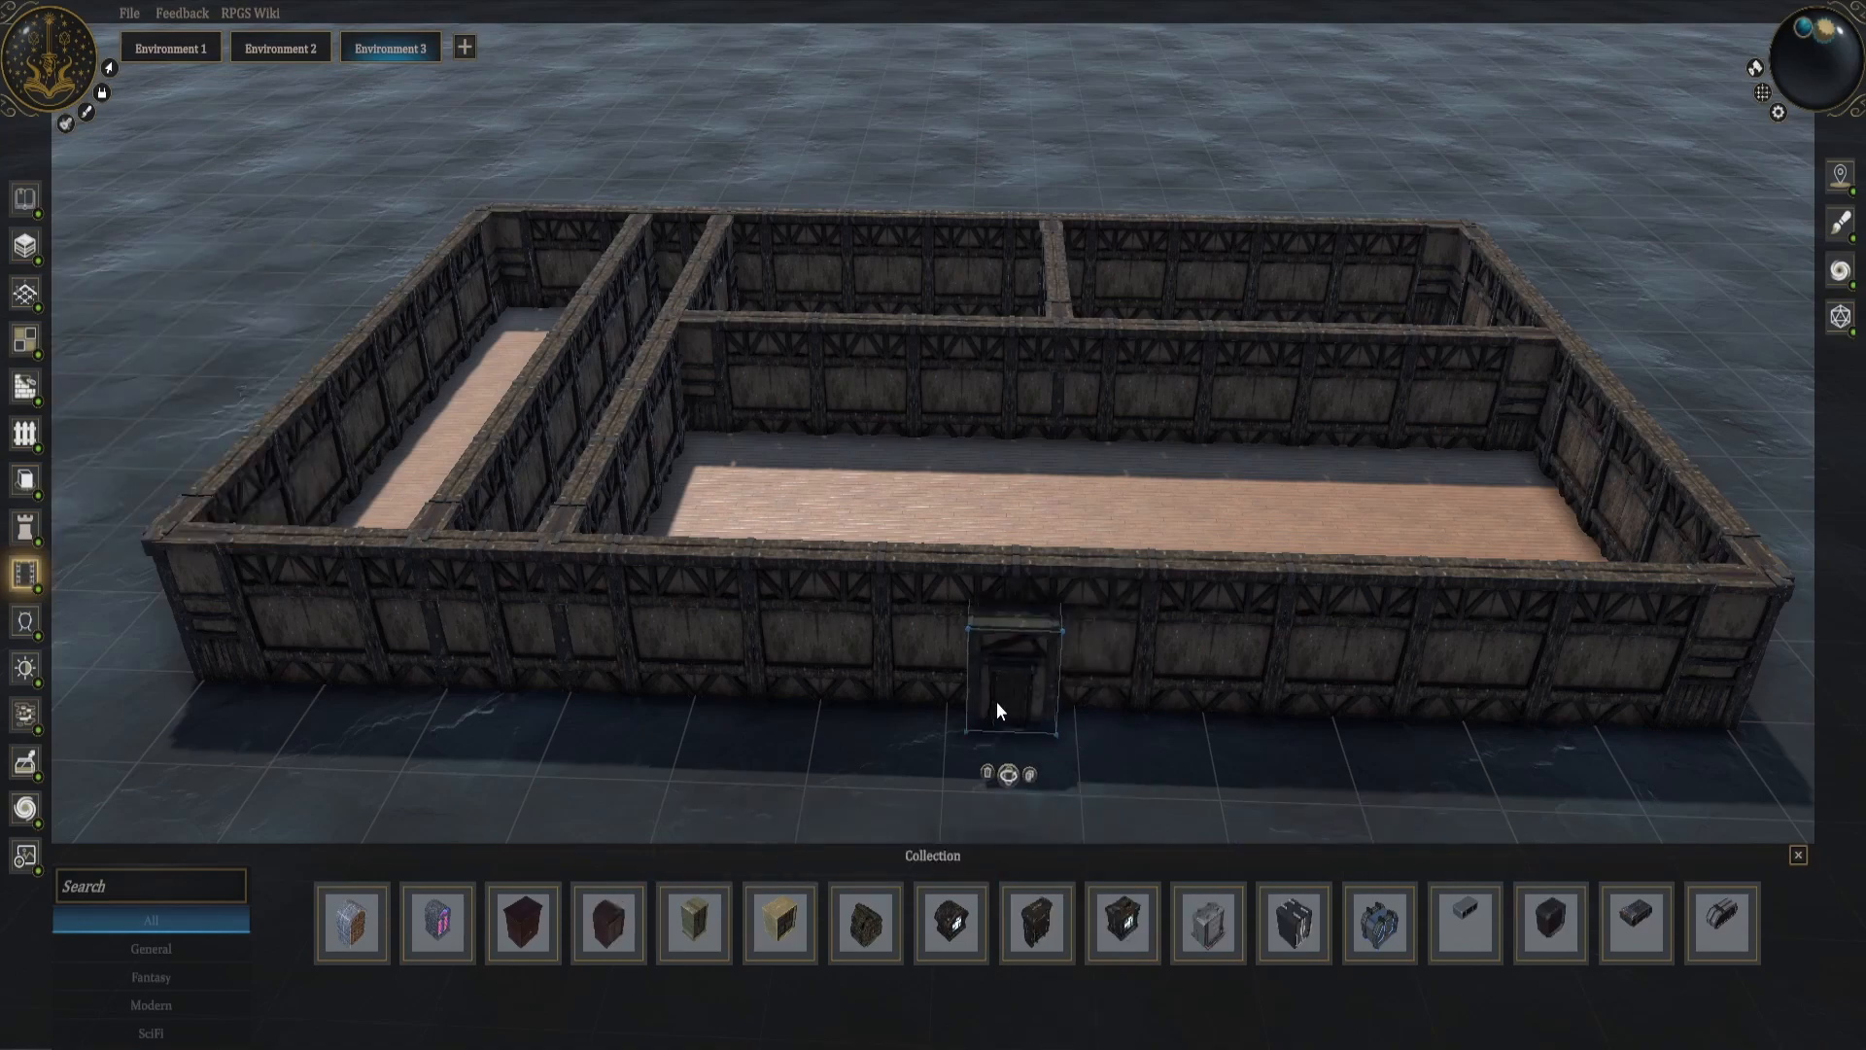
{"action": "left_click_drag", "start_coordinate": [1413, 737], "coordinate": [1400, 576]}
{"action": "key", "text": "e"}
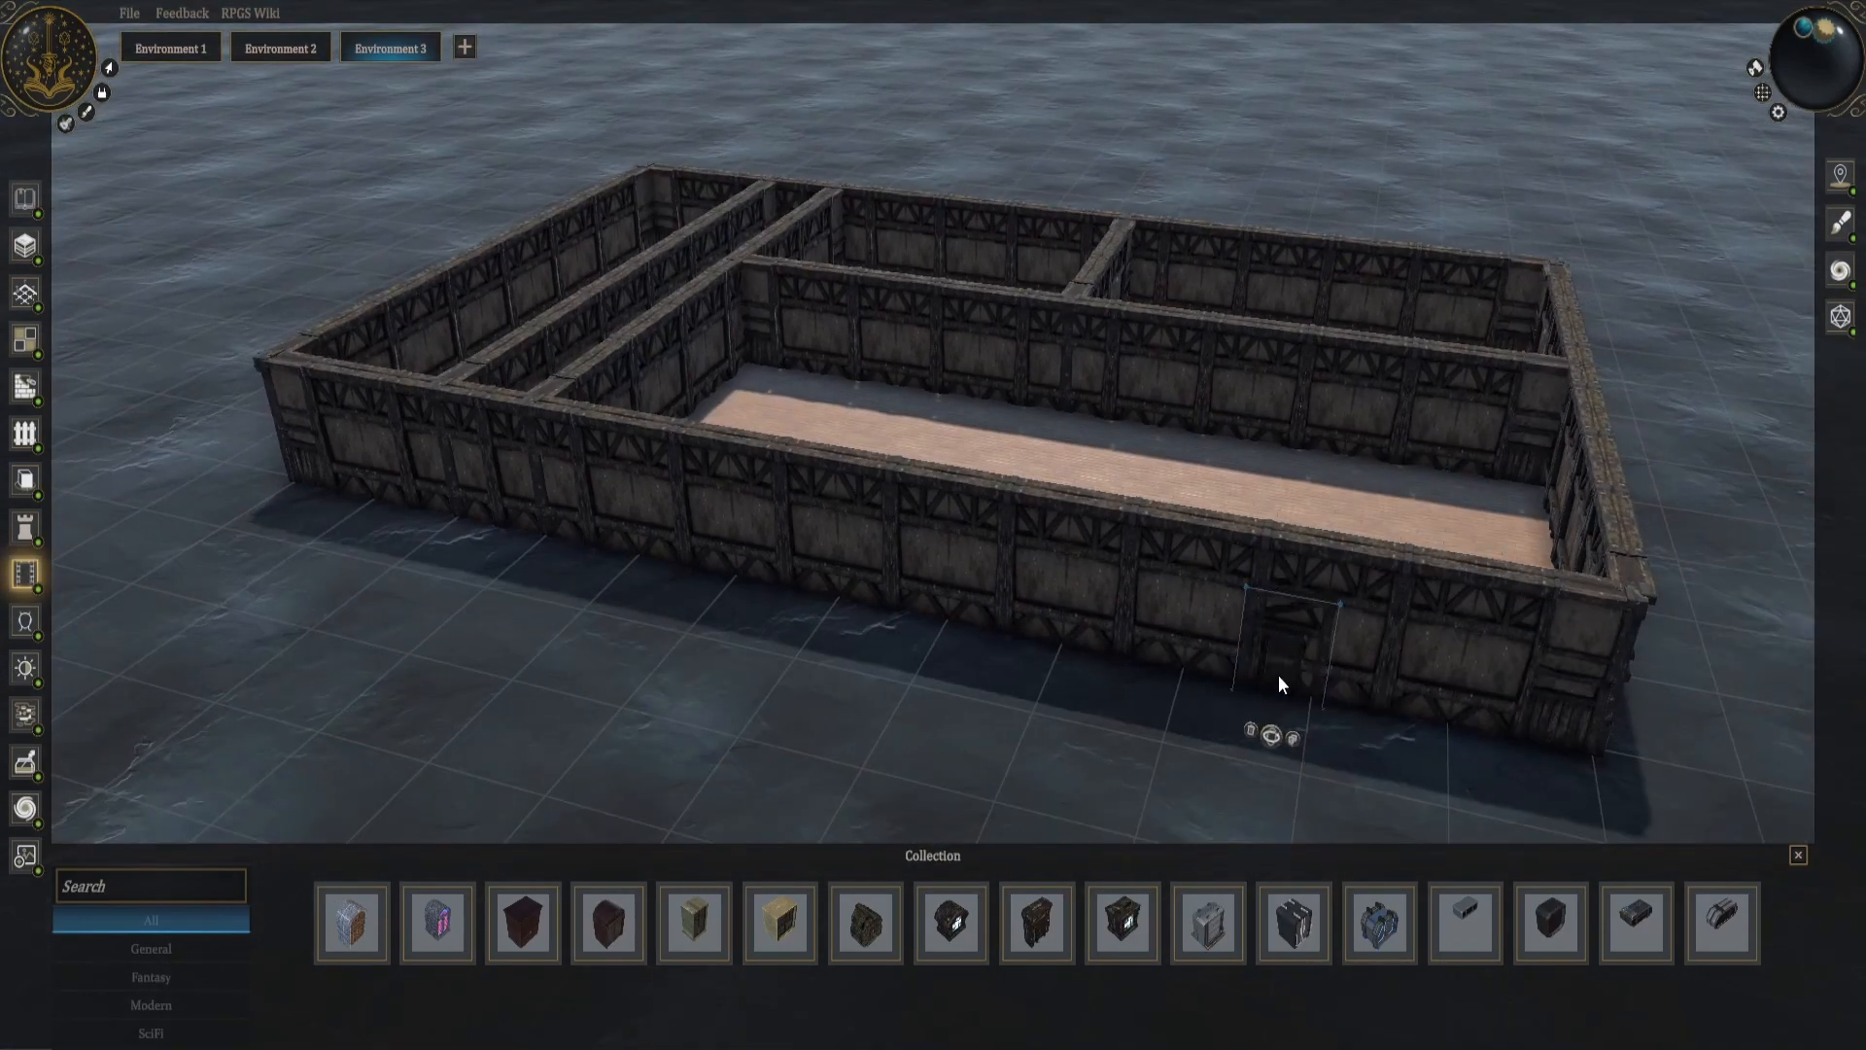
{"action": "middle_click_drag", "start_coordinate": [1400, 428], "coordinate": [1458, 412]}
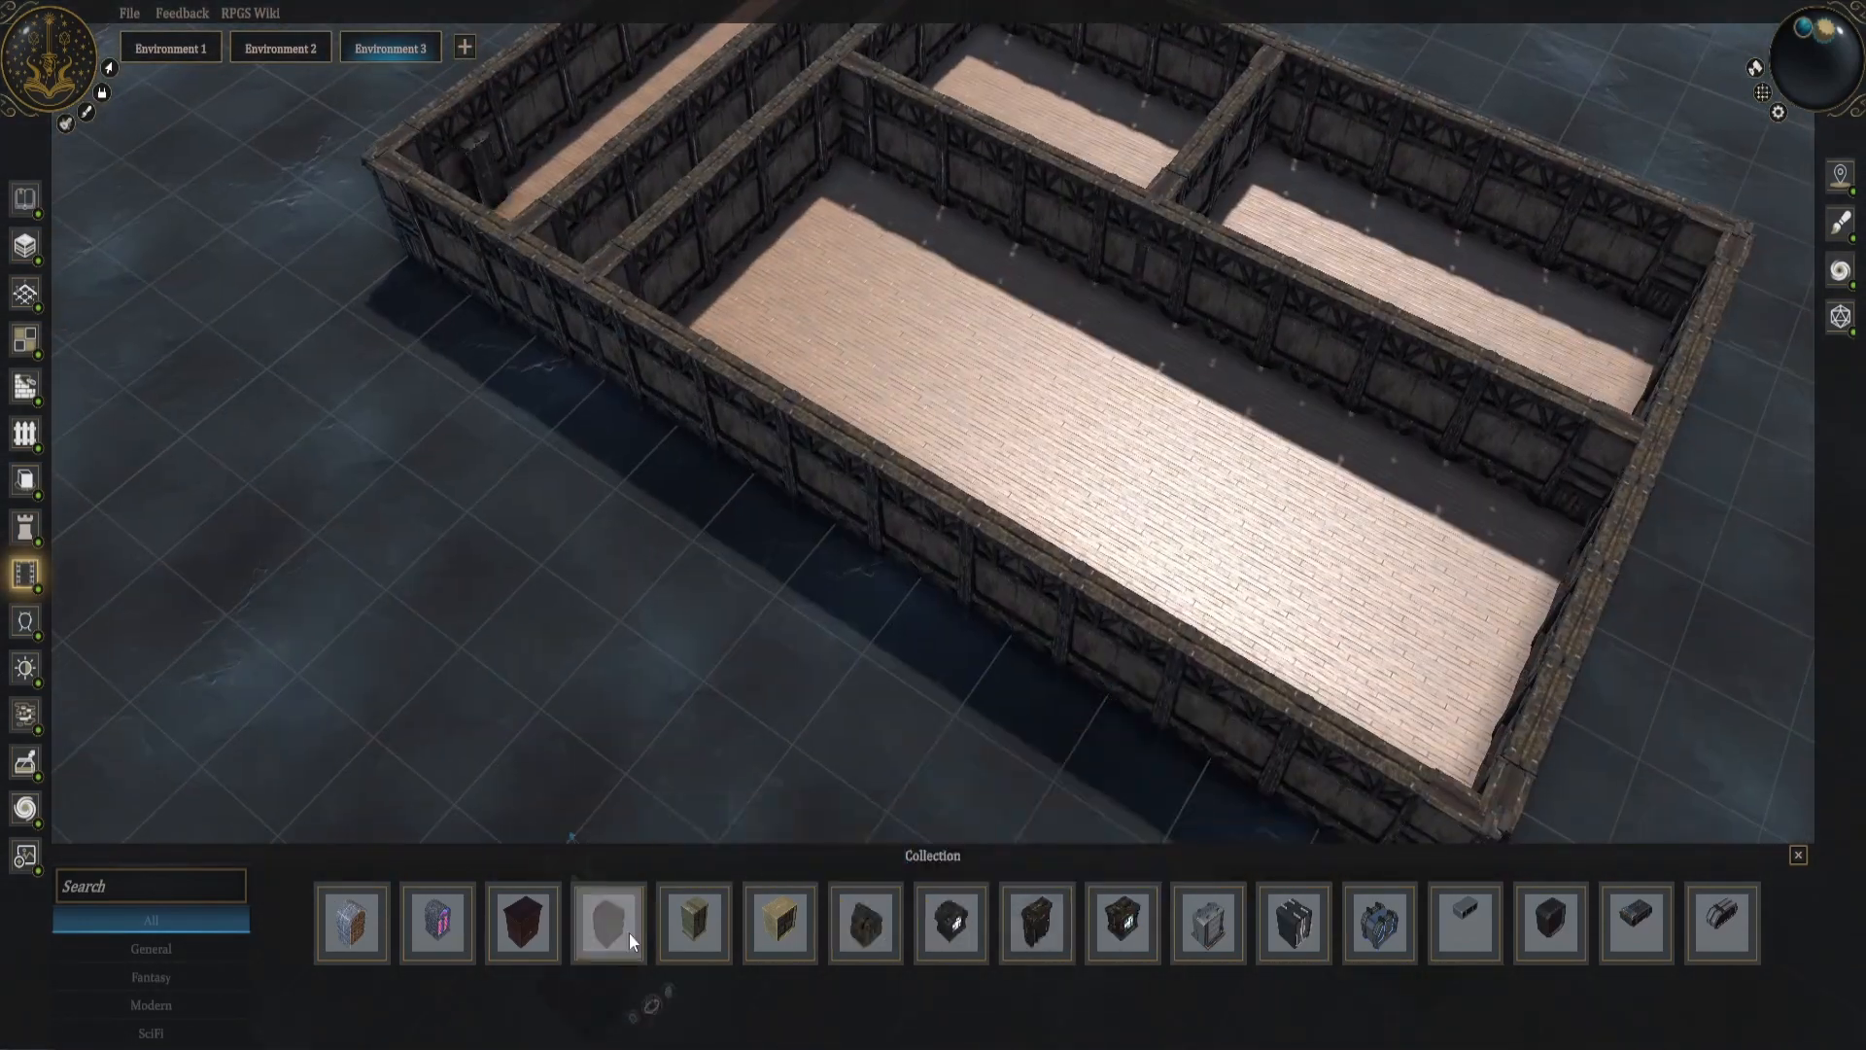
{"action": "left_click", "coordinate": [628, 933]}
{"action": "scroll", "coordinate": [1157, 616], "scroll_direction": "down", "scroll_amount": 4}
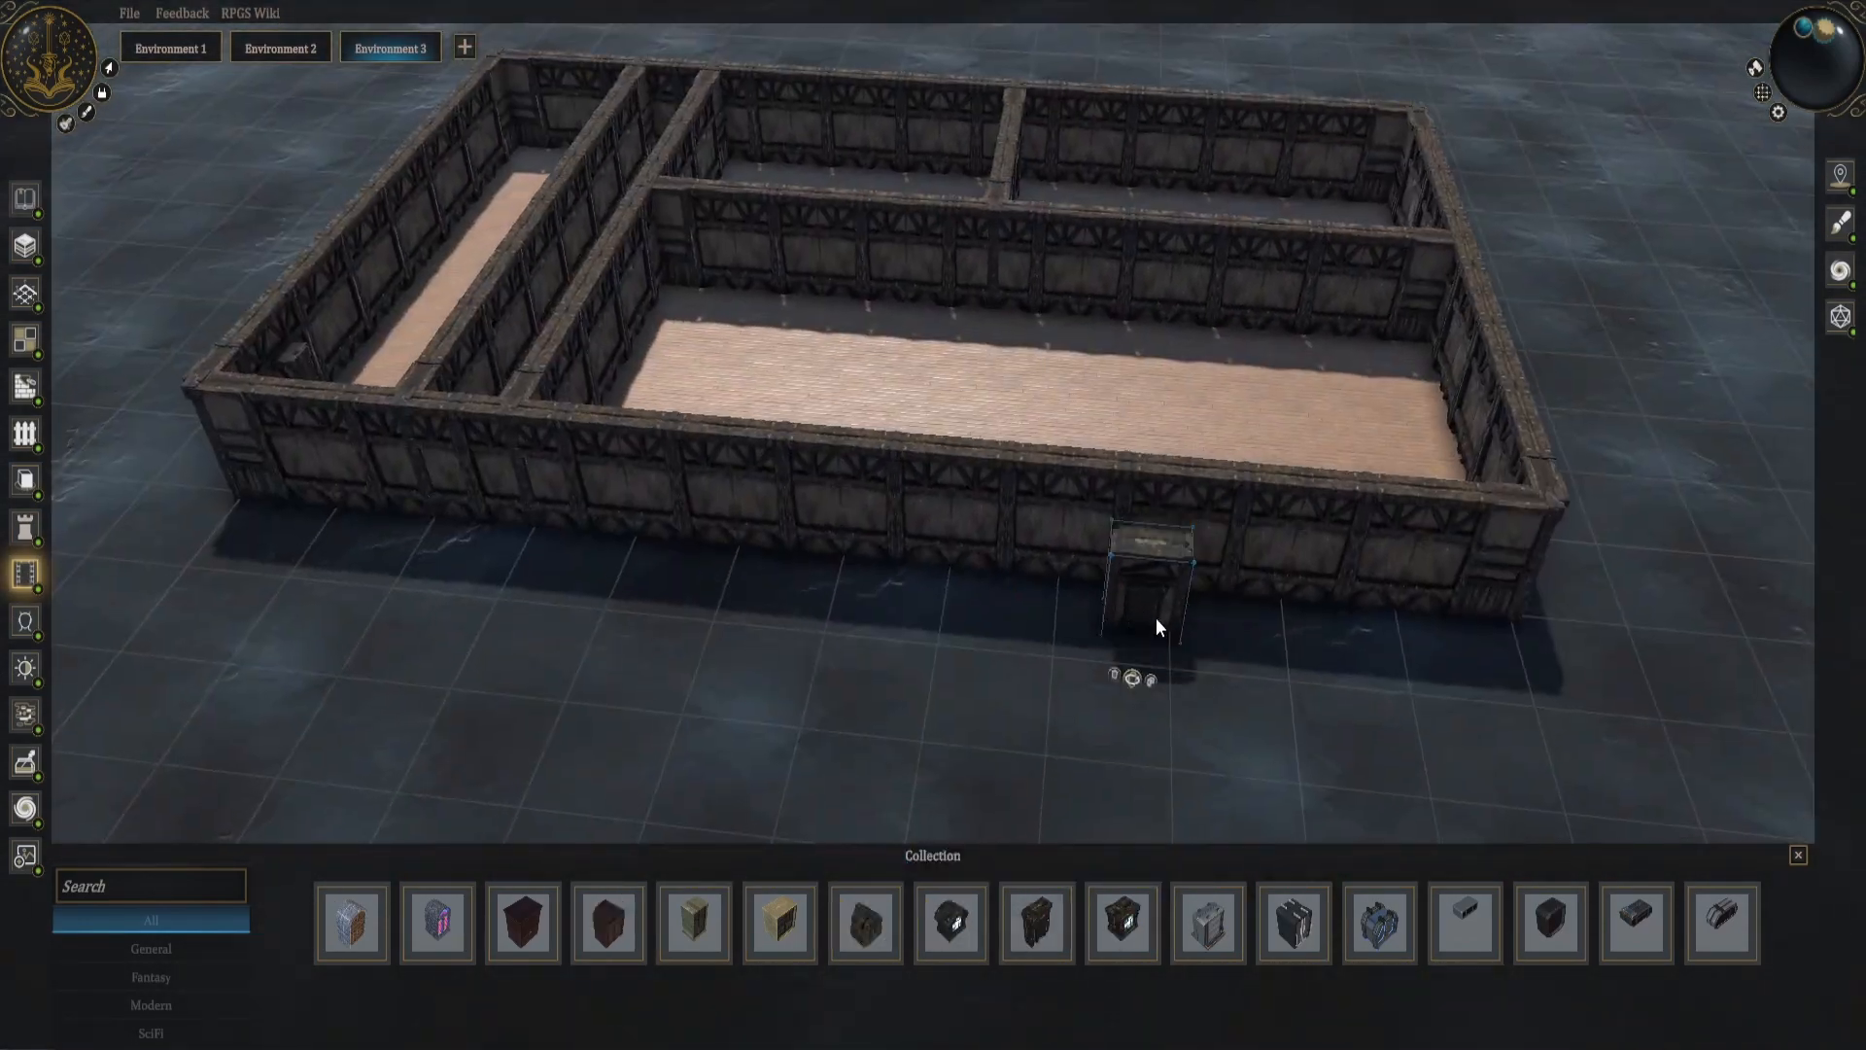
{"action": "middle_click_drag", "start_coordinate": [1157, 616], "coordinate": [811, 486]}
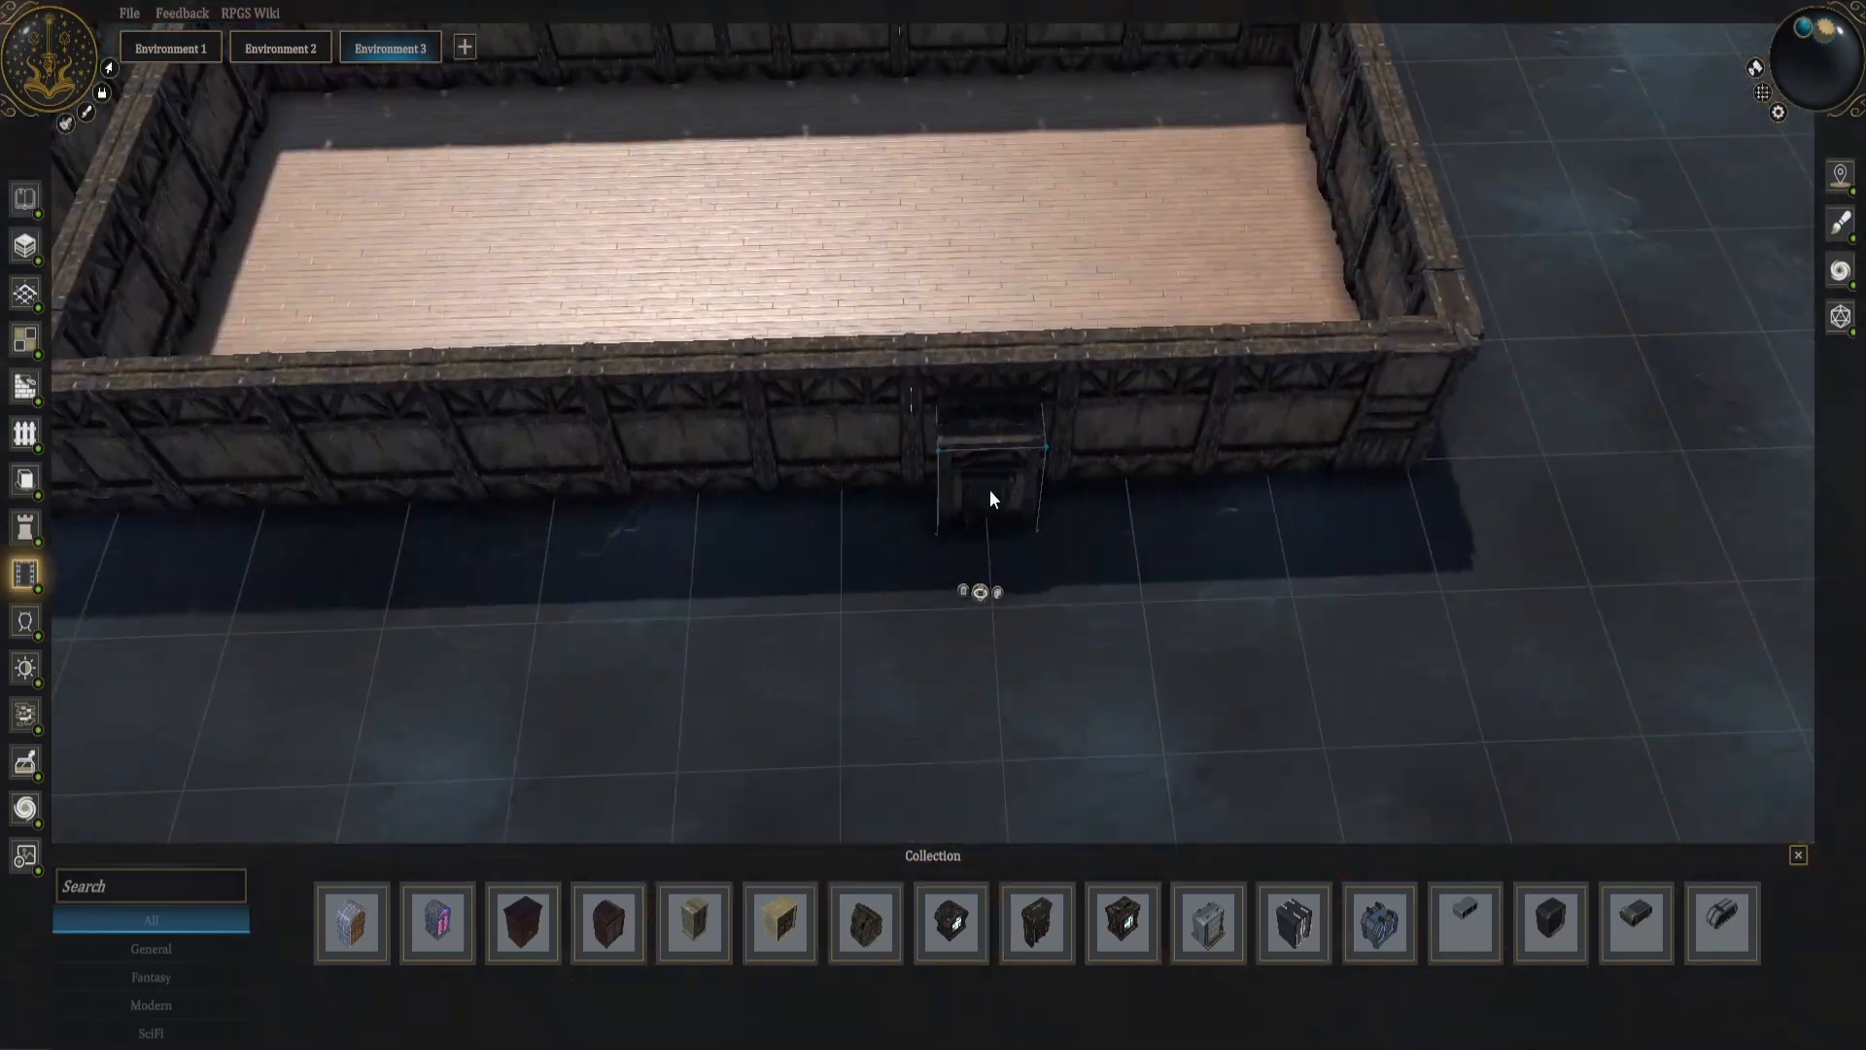
{"action": "left_click", "coordinate": [990, 487]}
Place doors in the inner wall between the large hall and each of the two back rooms.
{"action": "scroll", "coordinate": [811, 486], "scroll_direction": "down", "scroll_amount": 4}
{"action": "scroll", "coordinate": [811, 486], "scroll_direction": "up", "scroll_amount": 5}
{"action": "middle_click_drag", "start_coordinate": [977, 369], "coordinate": [982, 346]}
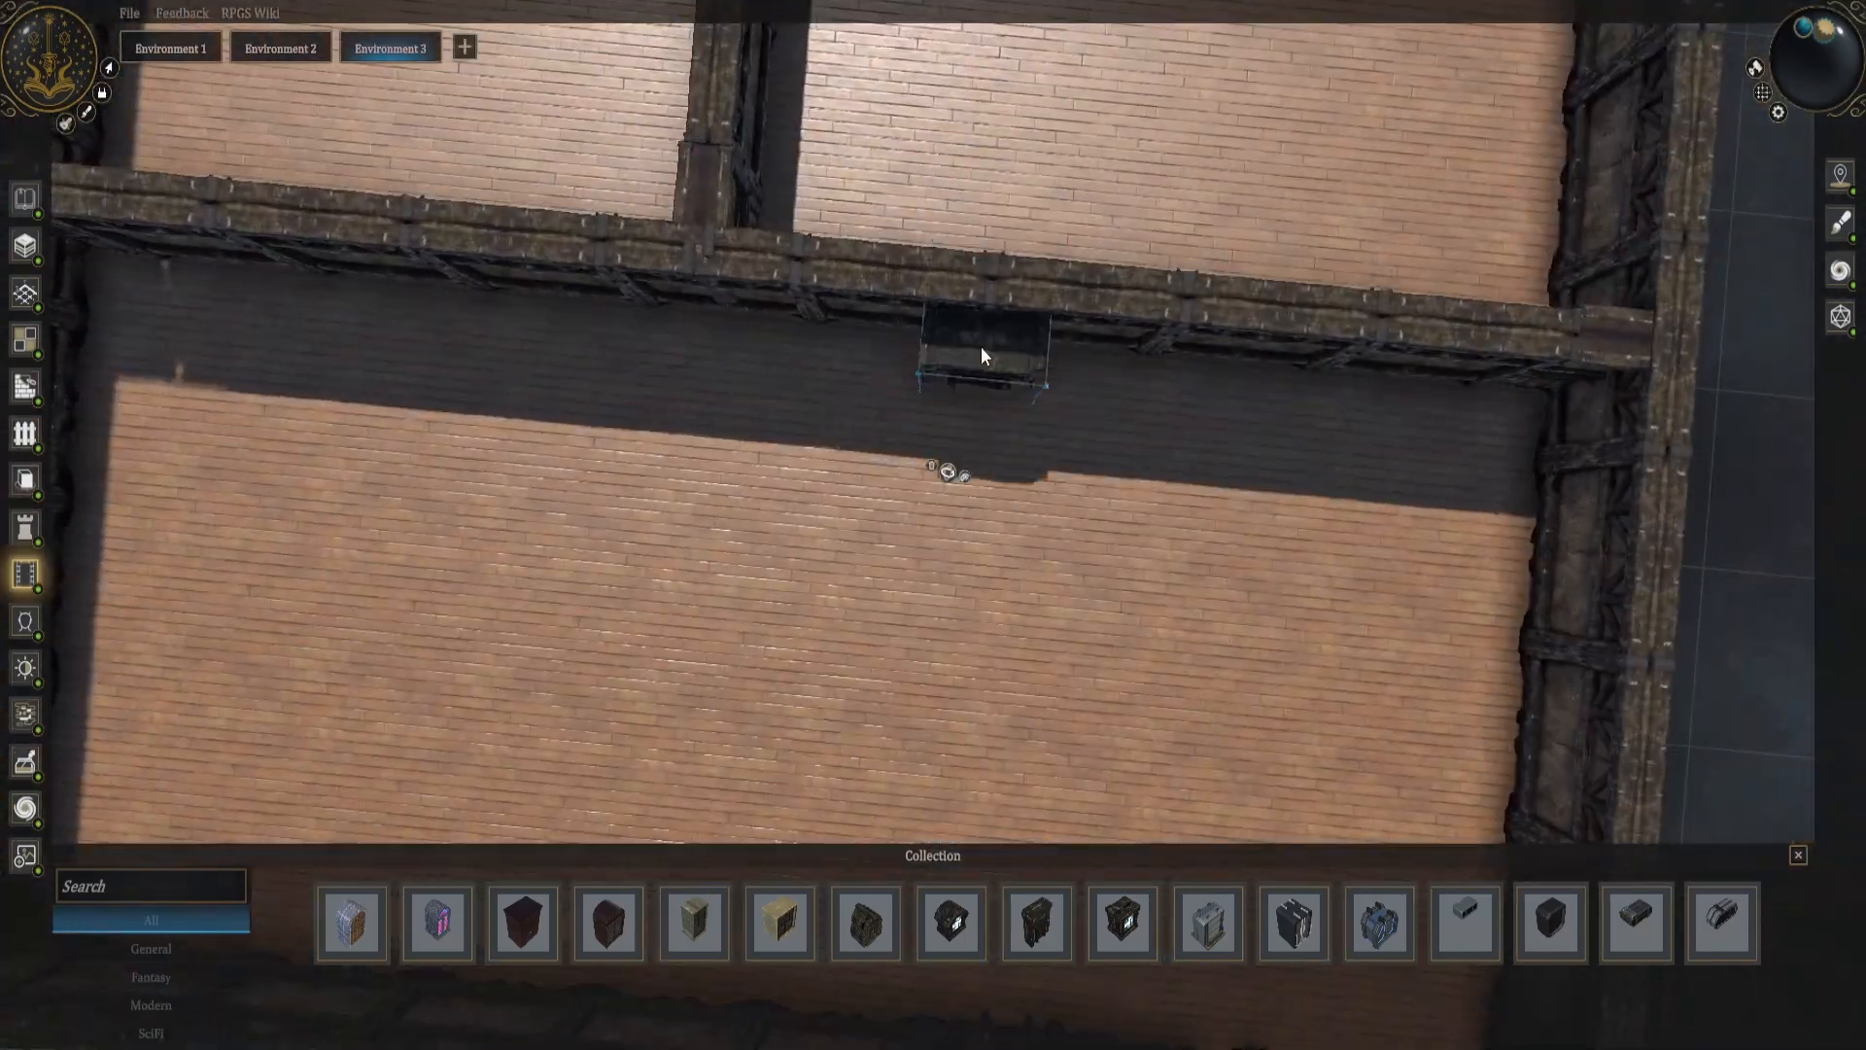
{"action": "left_click", "coordinate": [982, 330]}
{"action": "middle_click_drag", "start_coordinate": [1099, 529], "coordinate": [1239, 585]}
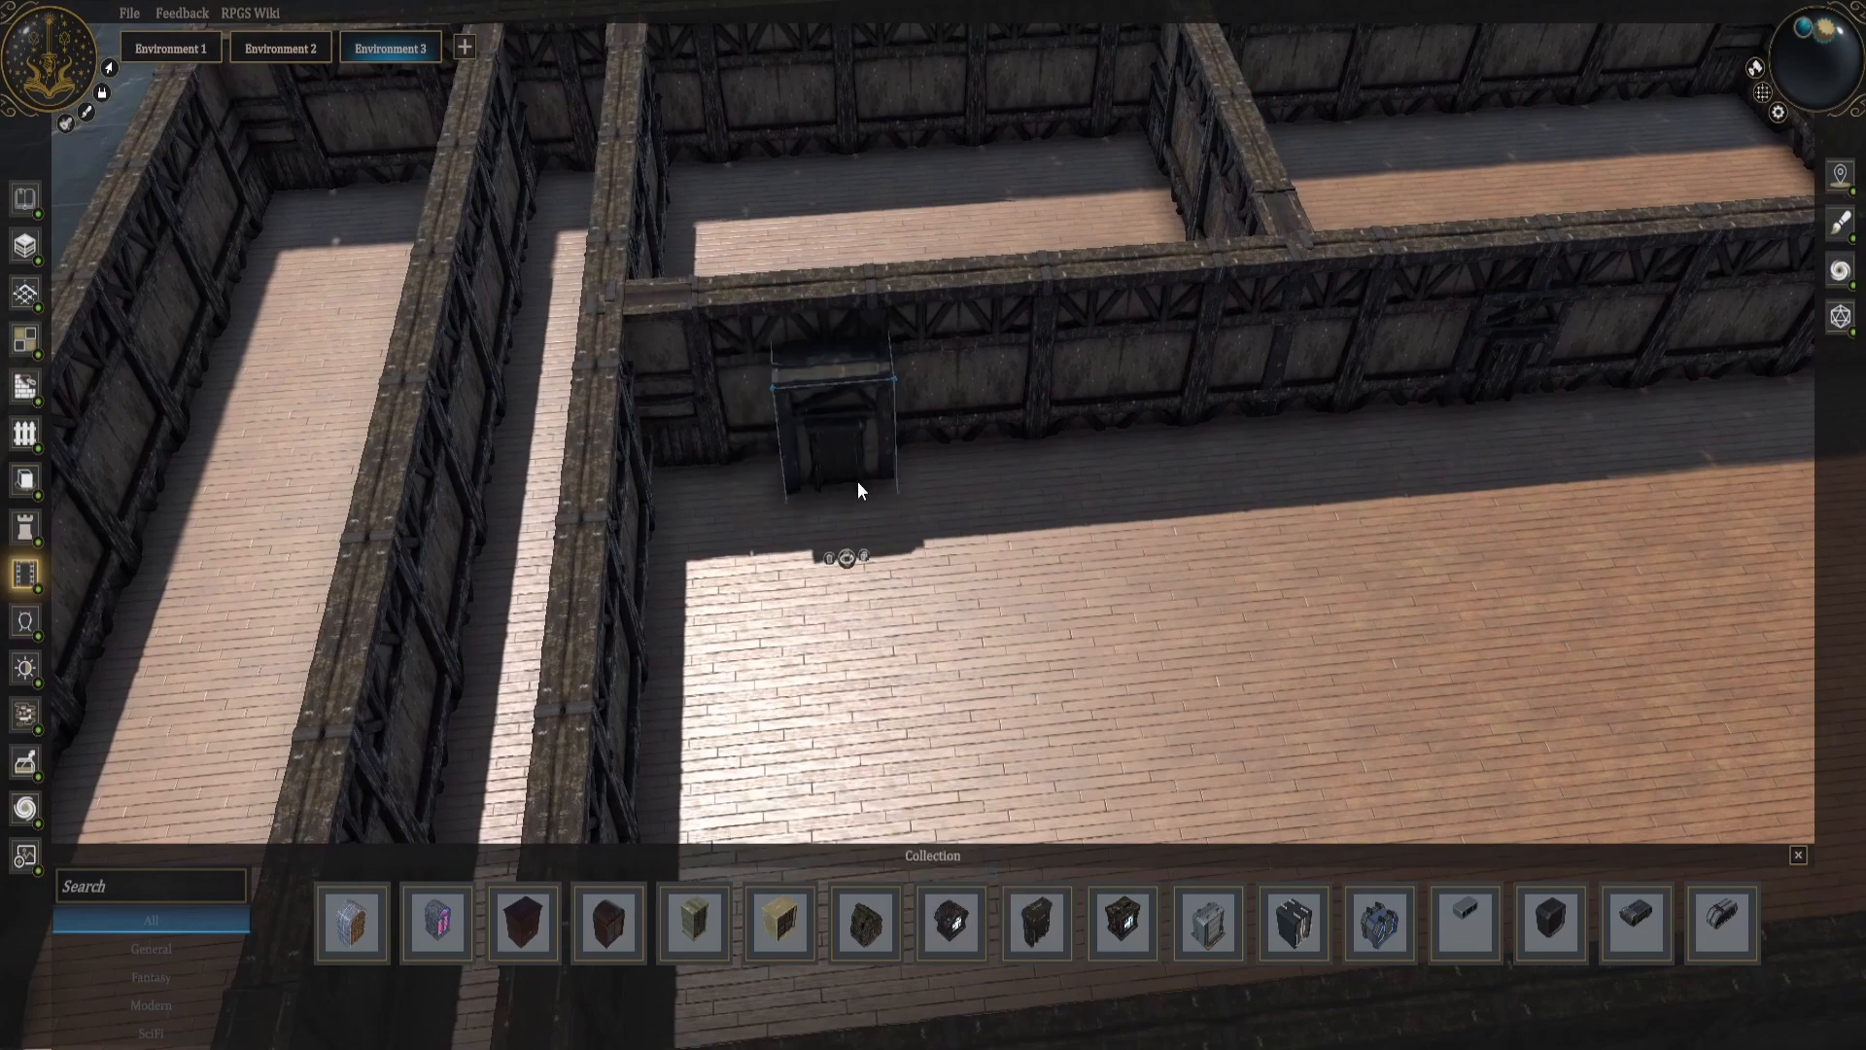
{"action": "middle_click_drag", "start_coordinate": [857, 482], "coordinate": [1050, 491]}
Build cross walls that split the side strip into three separate rooms.
{"action": "left_click", "coordinate": [26, 387]}
{"action": "left_click", "coordinate": [25, 246]}
{"action": "middle_click_drag", "start_coordinate": [739, 409], "coordinate": [1050, 632]}
Place doors in the corridor wall to connect the small side rooms with the corridor.
{"action": "key", "text": "9"}
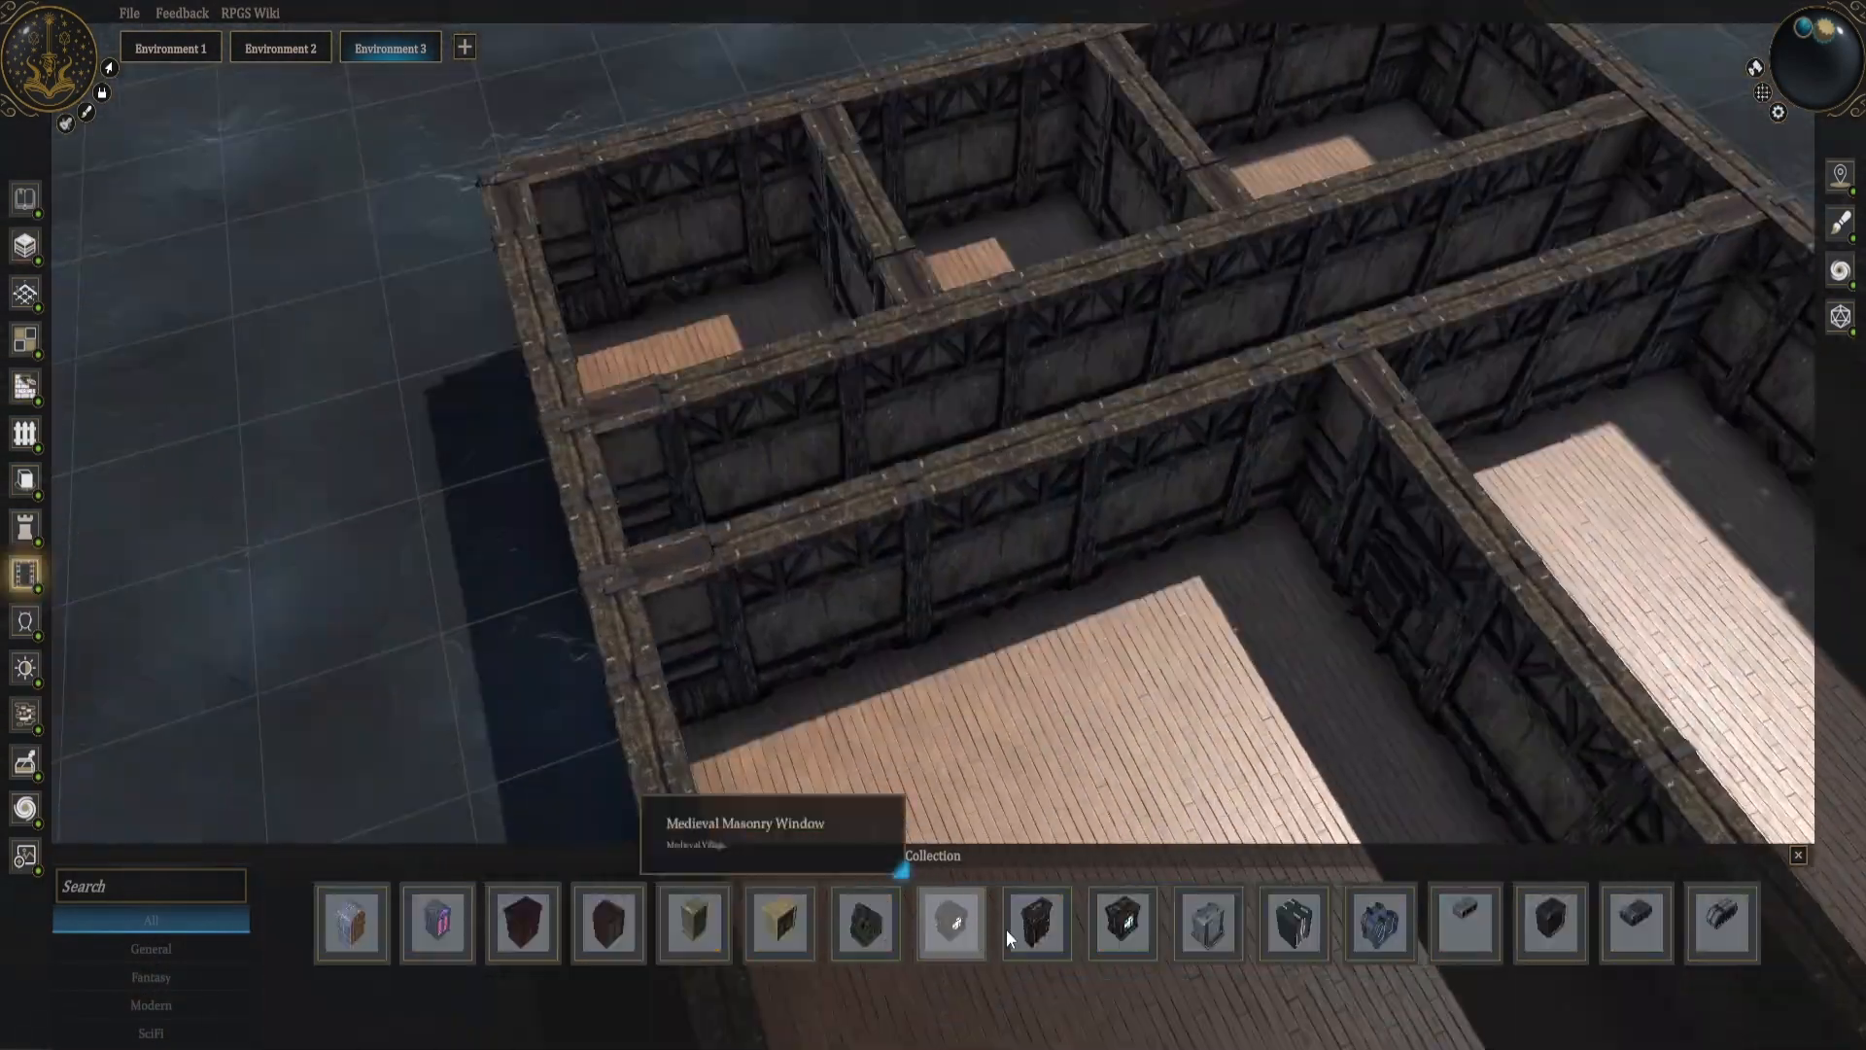
{"action": "middle_click_drag", "start_coordinate": [1006, 930], "coordinate": [898, 538]}
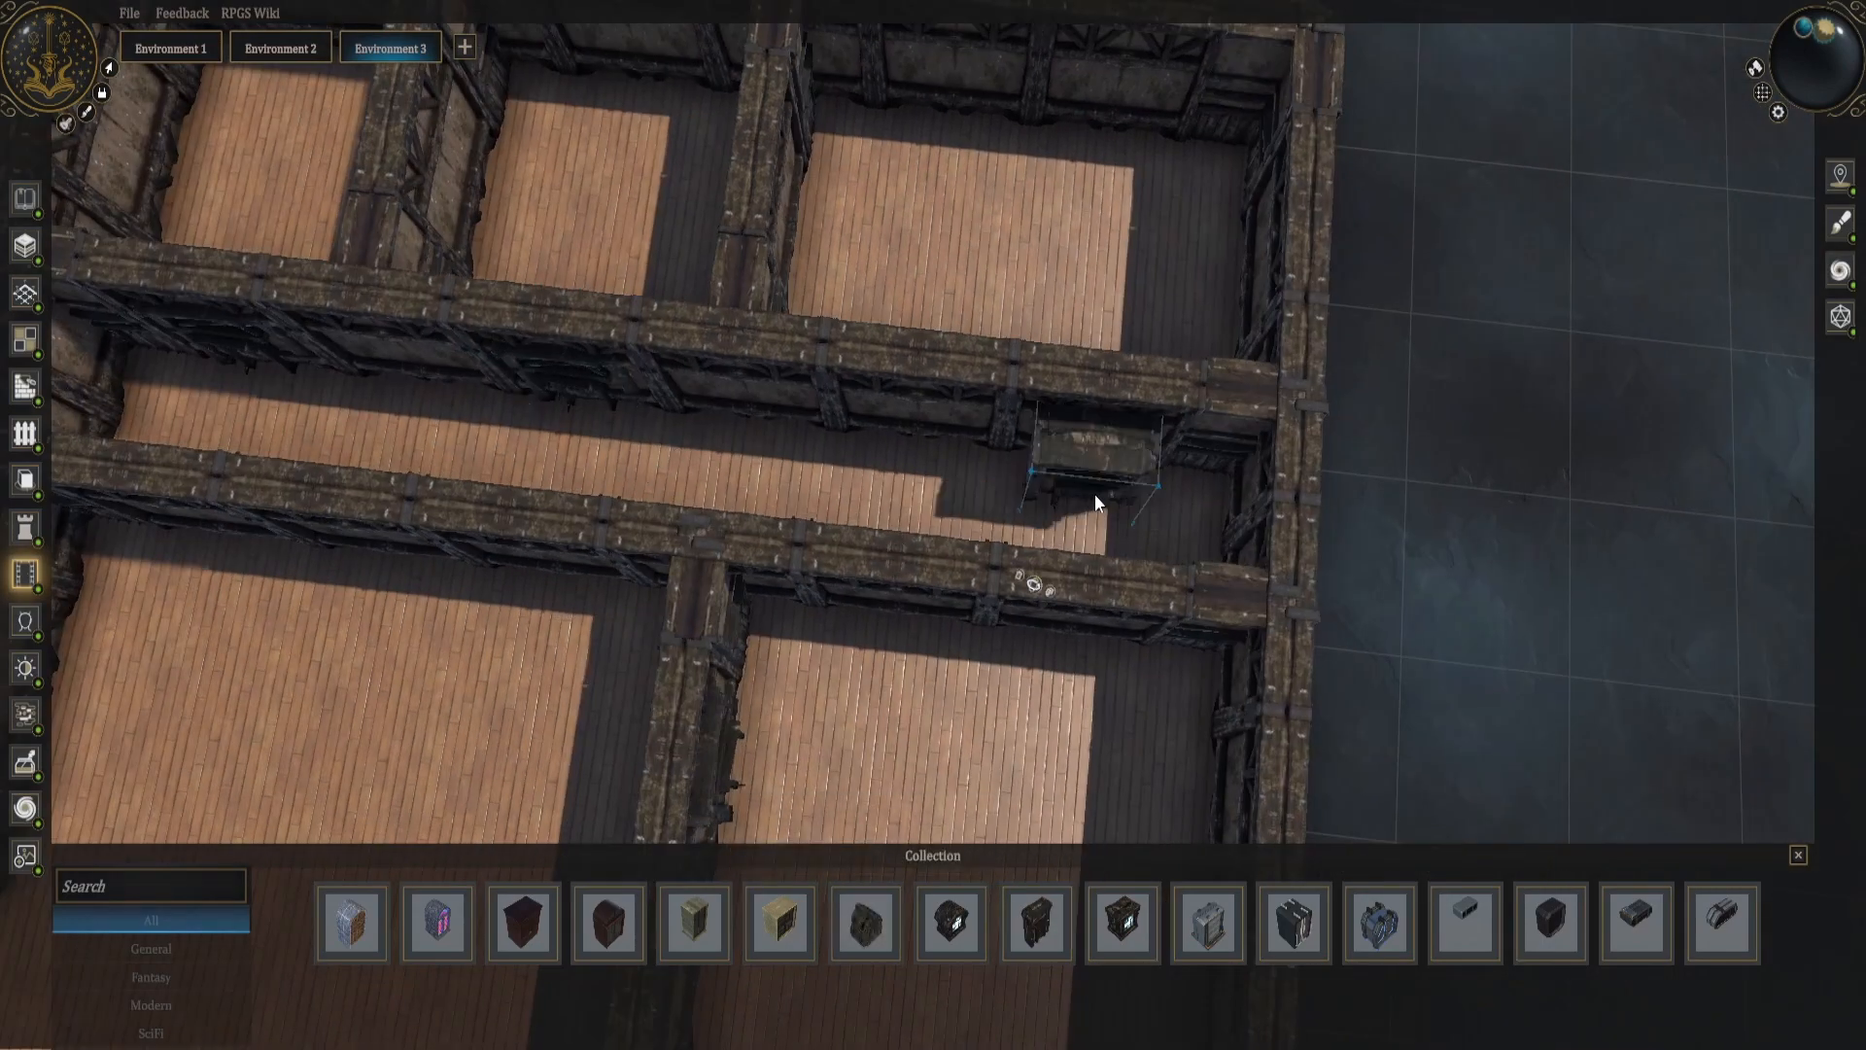
{"action": "middle_click_drag", "start_coordinate": [1095, 494], "coordinate": [1128, 670]}
Place a row of seven windows along the outer wall of the back room next to the corridor.
{"action": "scroll", "coordinate": [951, 482], "scroll_direction": "up", "scroll_amount": 5}
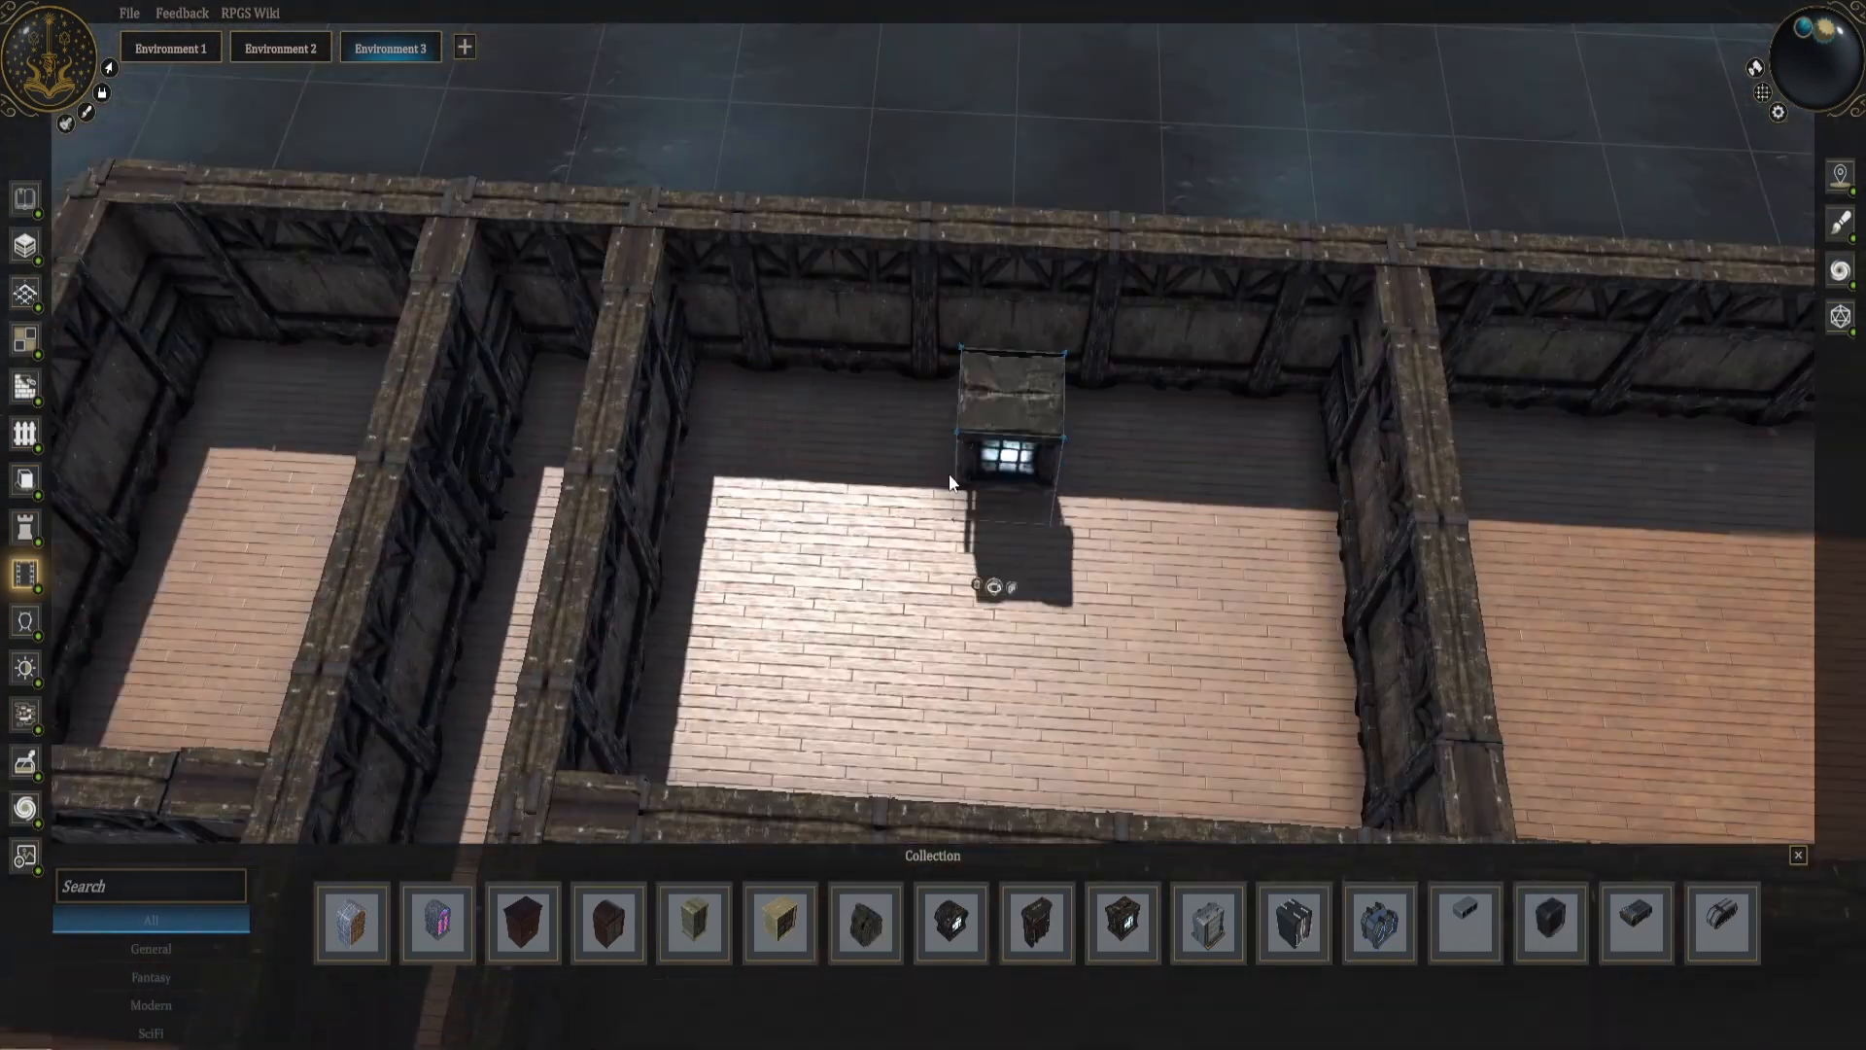
{"action": "left_click", "coordinate": [763, 374]}
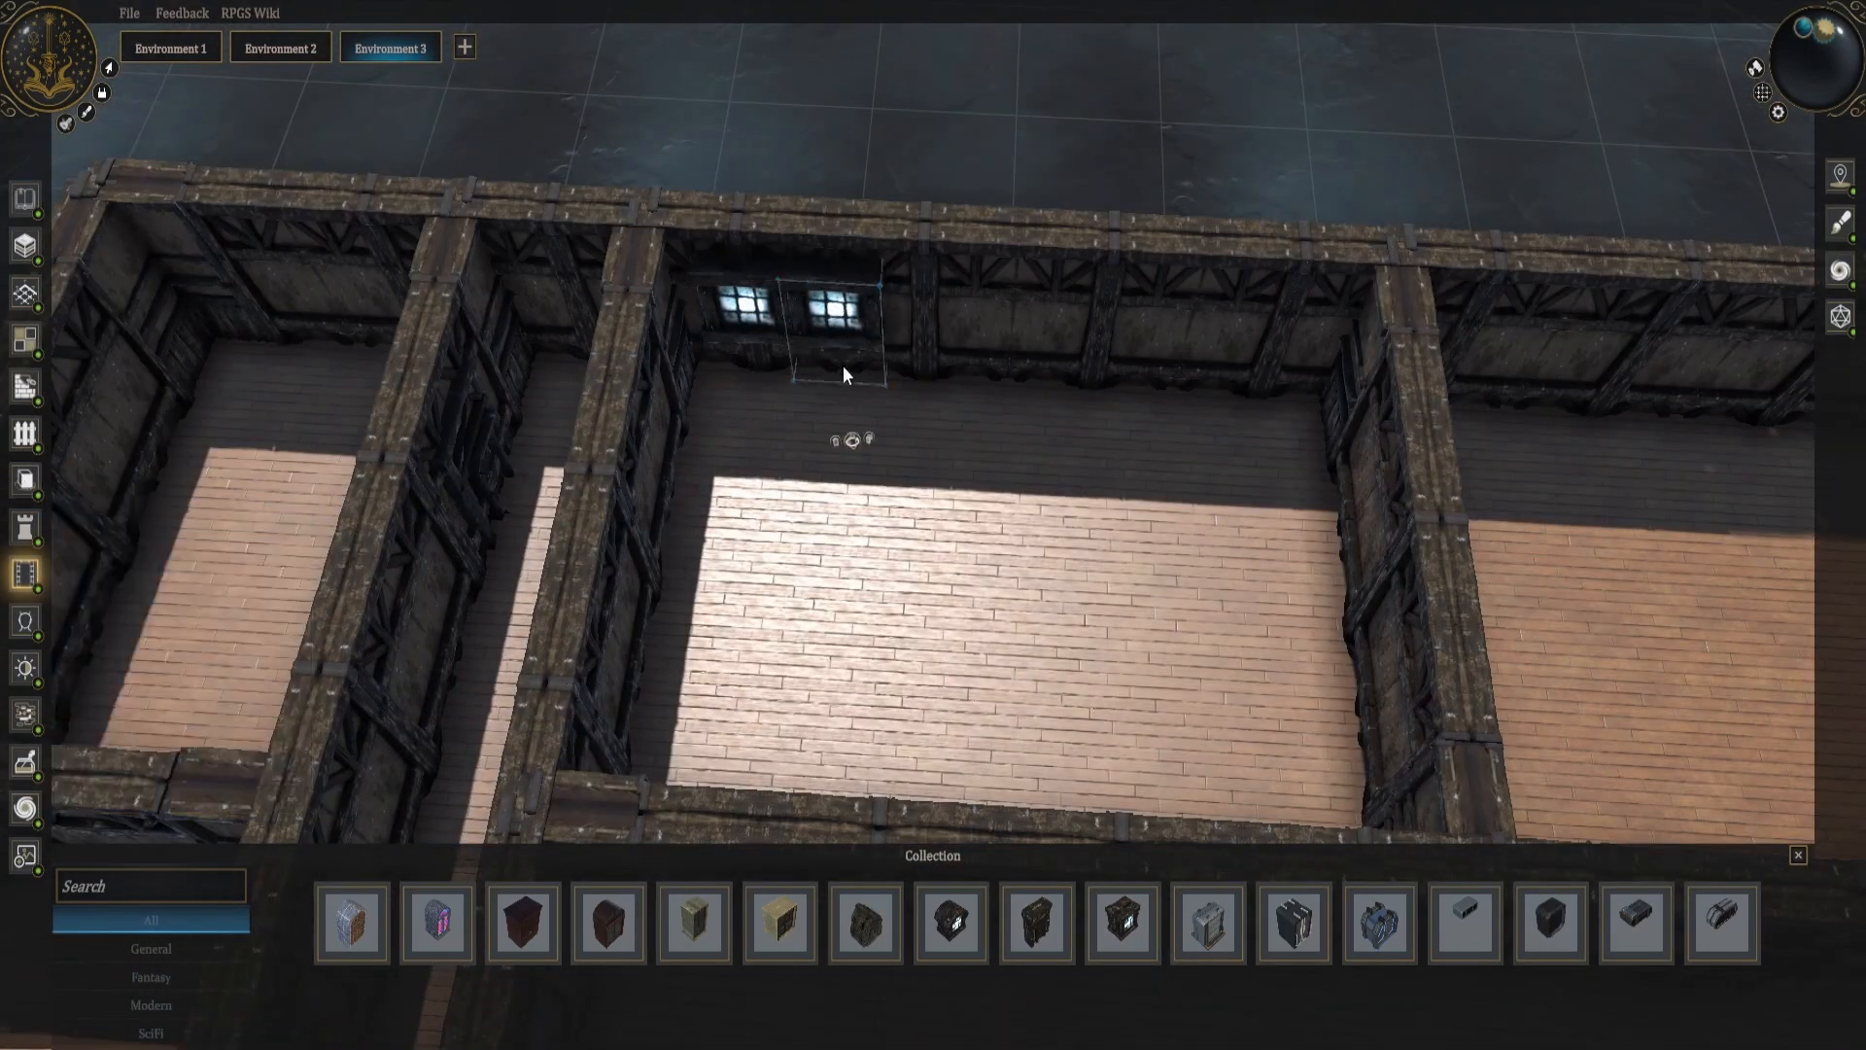
{"action": "left_click", "coordinate": [1286, 393]}
Lay a grass floor in the back room with the windows.
{"action": "key", "text": "4"}
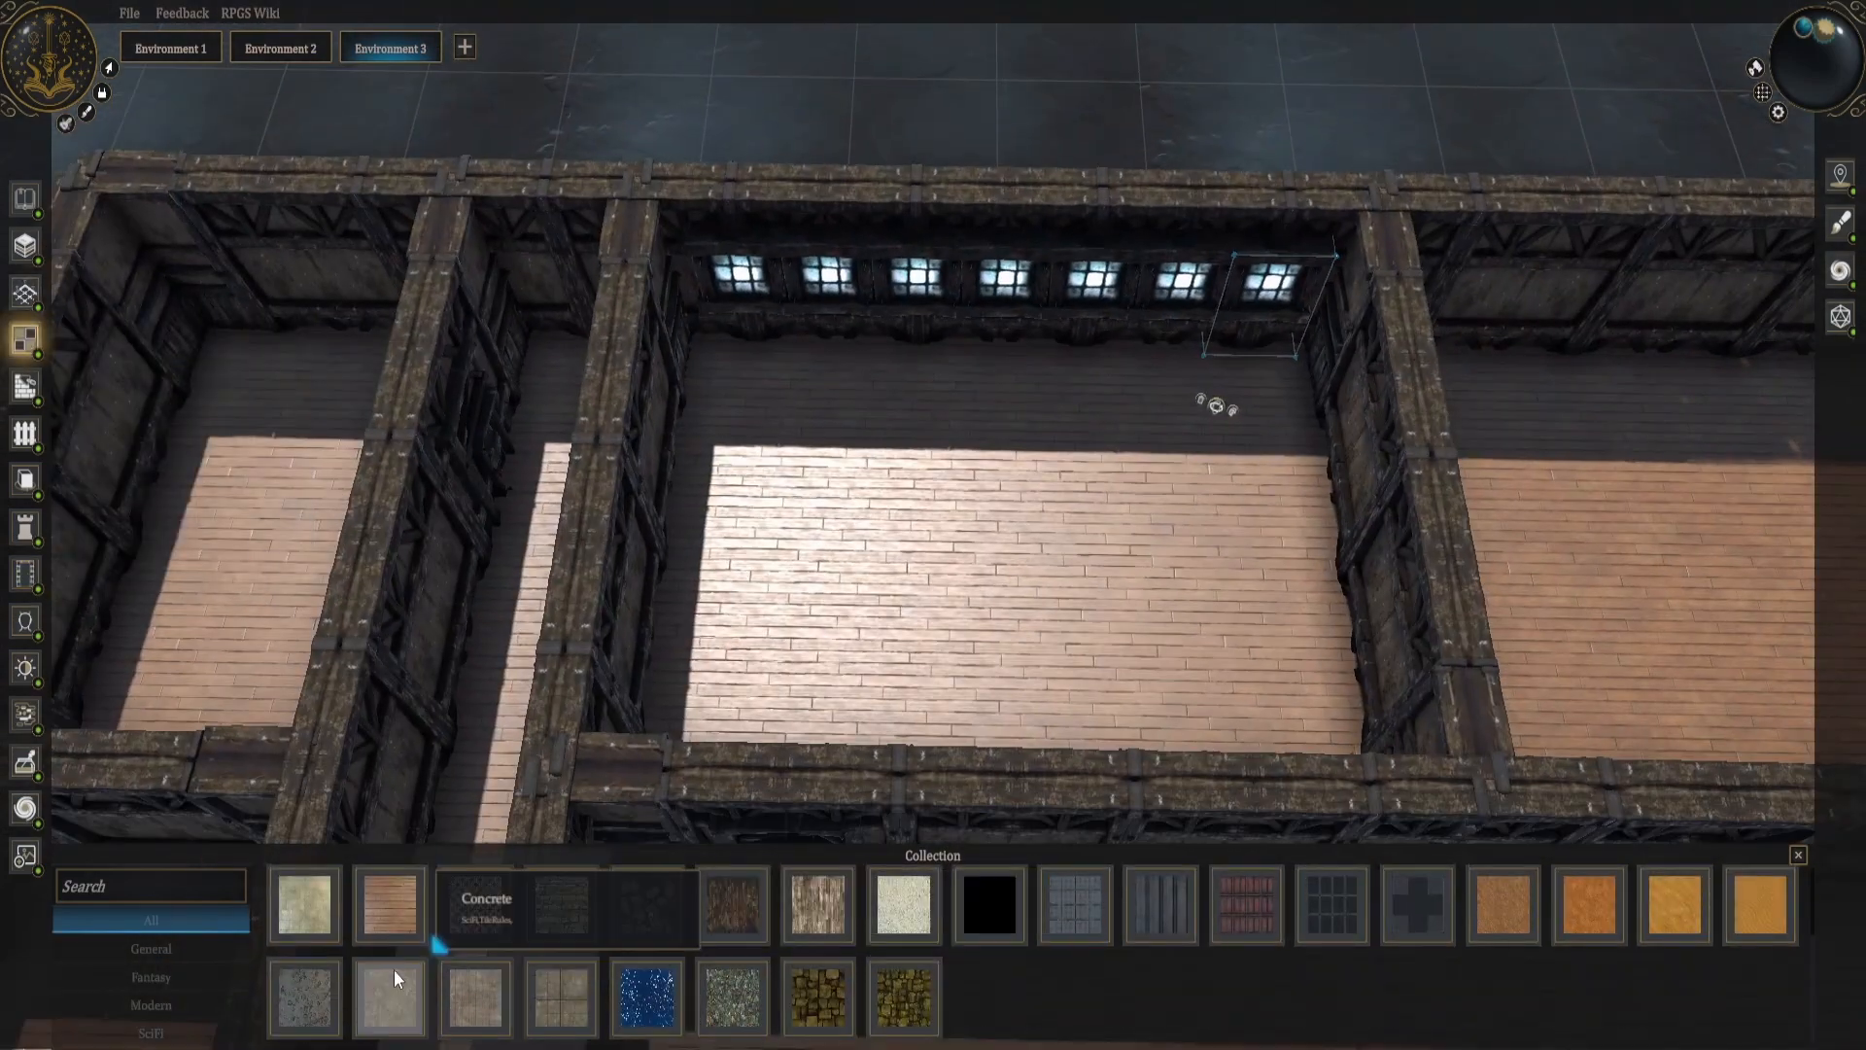
{"action": "left_click", "coordinate": [488, 935]}
{"action": "left_click", "coordinate": [780, 362]}
Search the props for desk and place a desk near the back wall of the small corner room.
{"action": "key", "text": "2"}
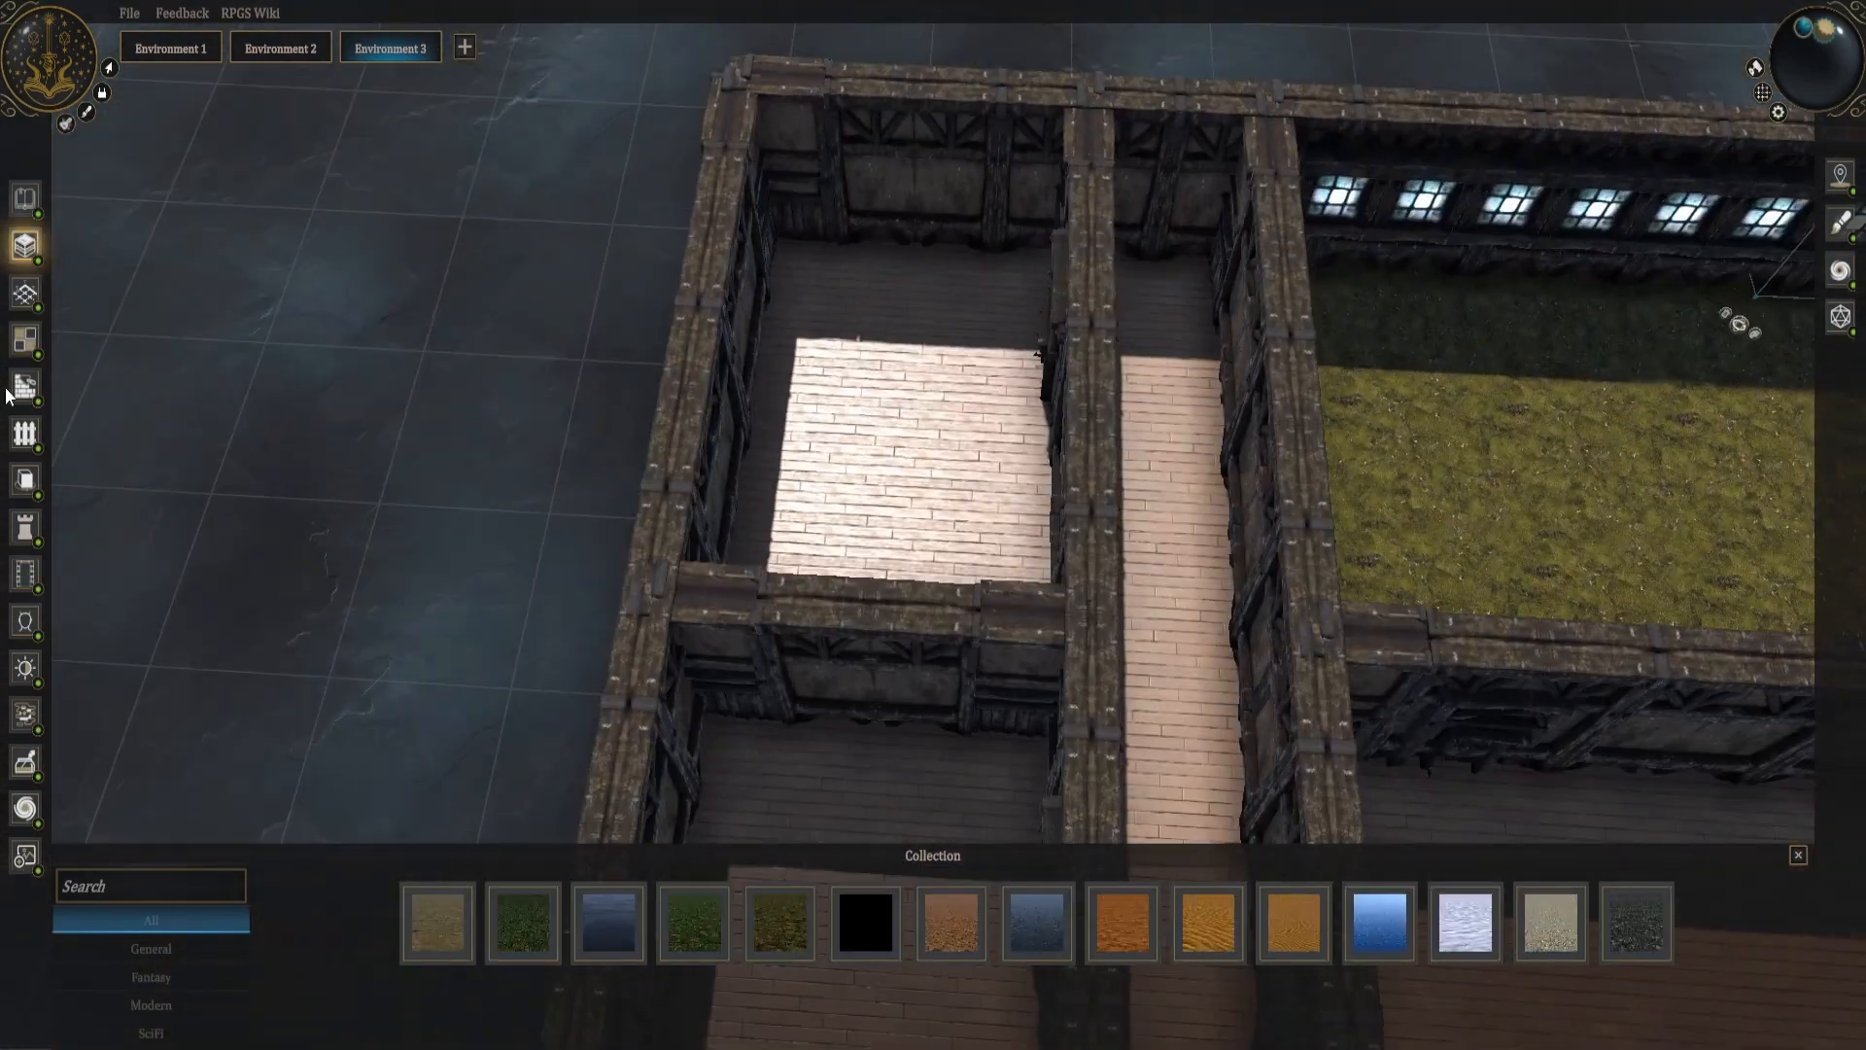
{"action": "key", "text": "7"}
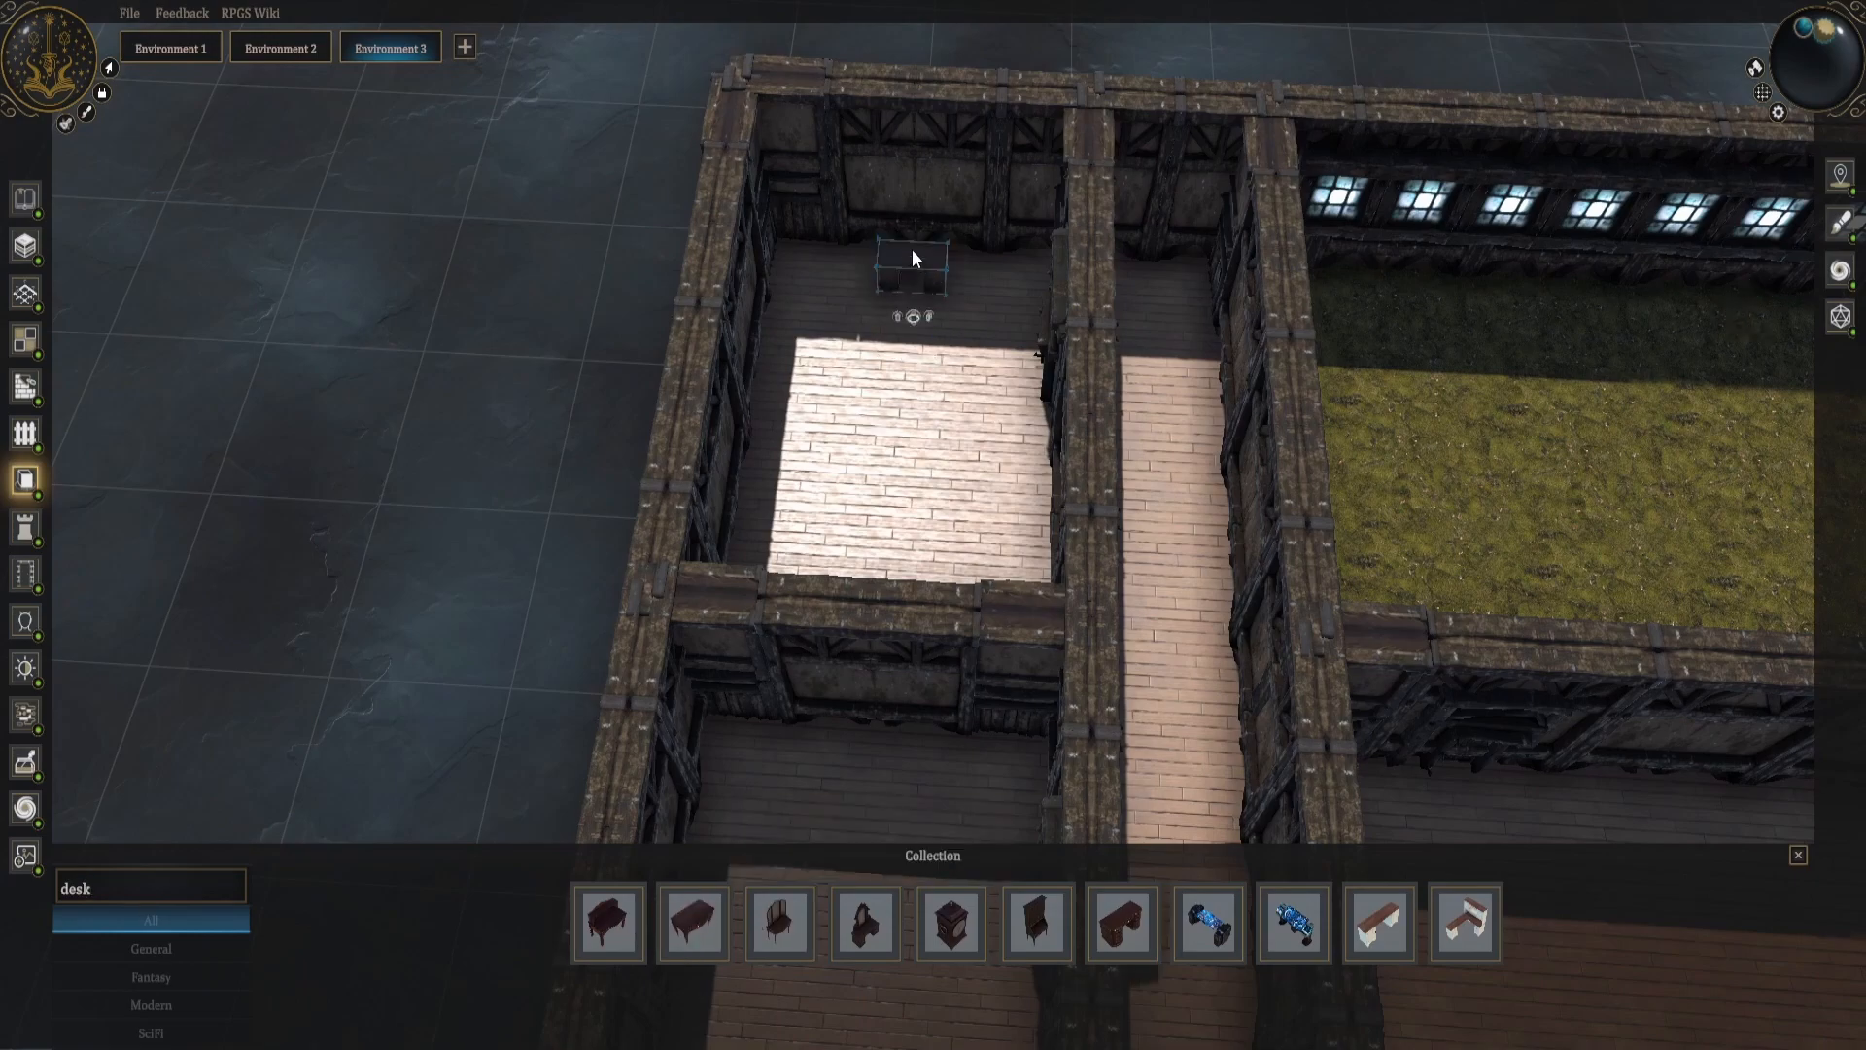
{"action": "scroll", "coordinate": [914, 257], "scroll_direction": "up", "scroll_amount": 3}
{"action": "left_click", "coordinate": [921, 327]}
{"action": "scroll", "coordinate": [492, 357], "scroll_direction": "down", "scroll_amount": 3}
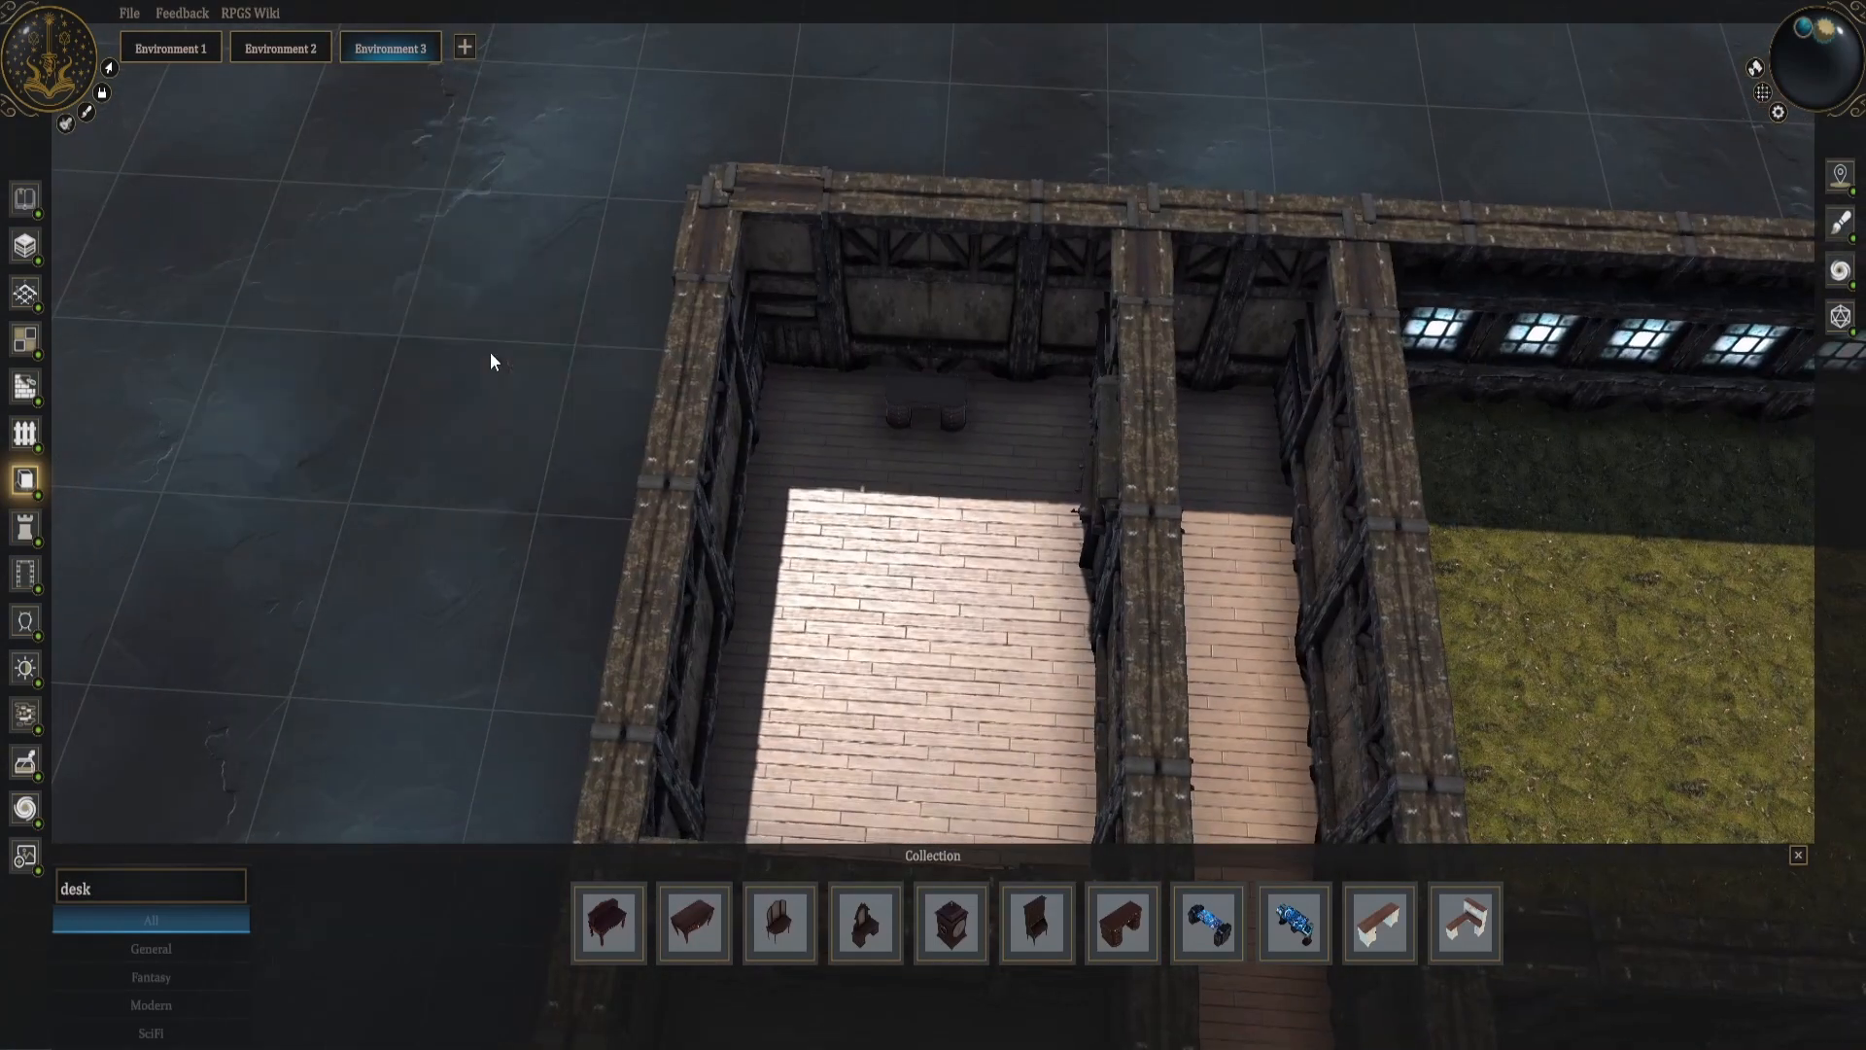
Reorient the desk in the corner room so its drawer side faces into the room.
{"action": "scroll", "coordinate": [491, 358], "scroll_direction": "up", "scroll_amount": 4}
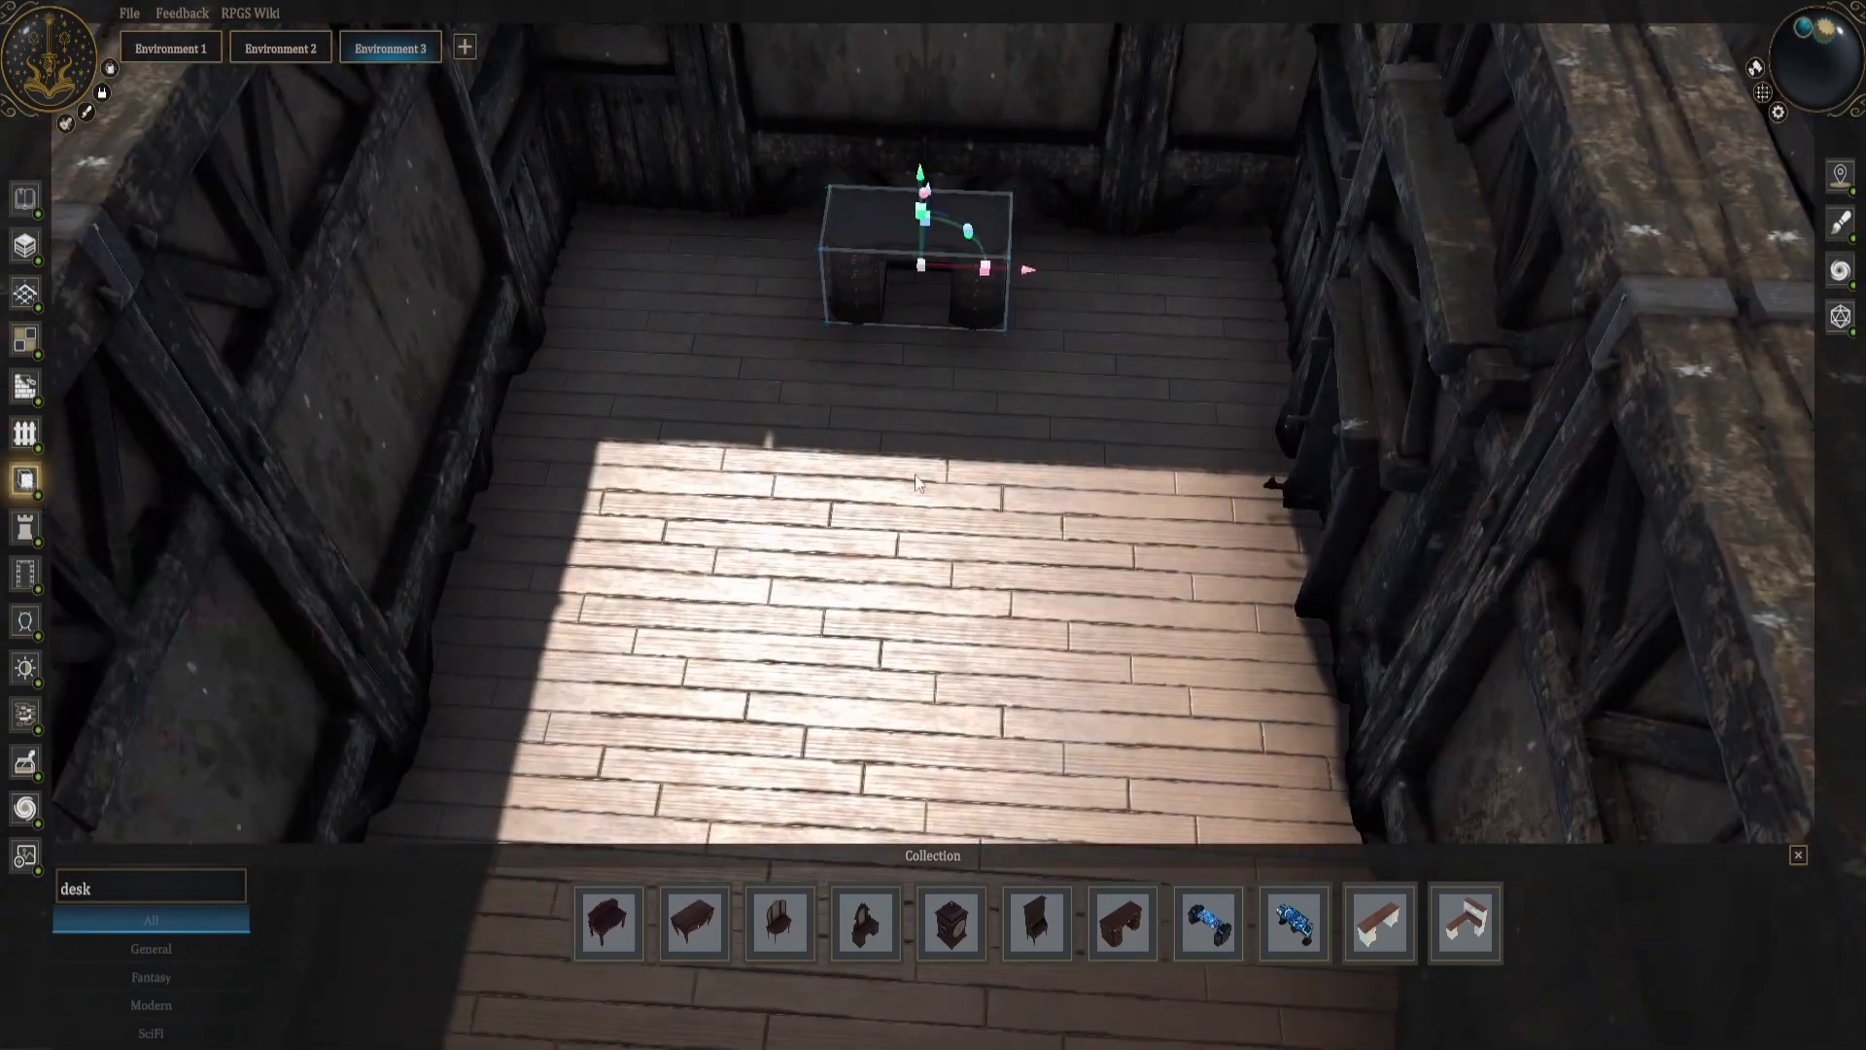
{"action": "right_click_drag", "start_coordinate": [915, 483], "coordinate": [1049, 454]}
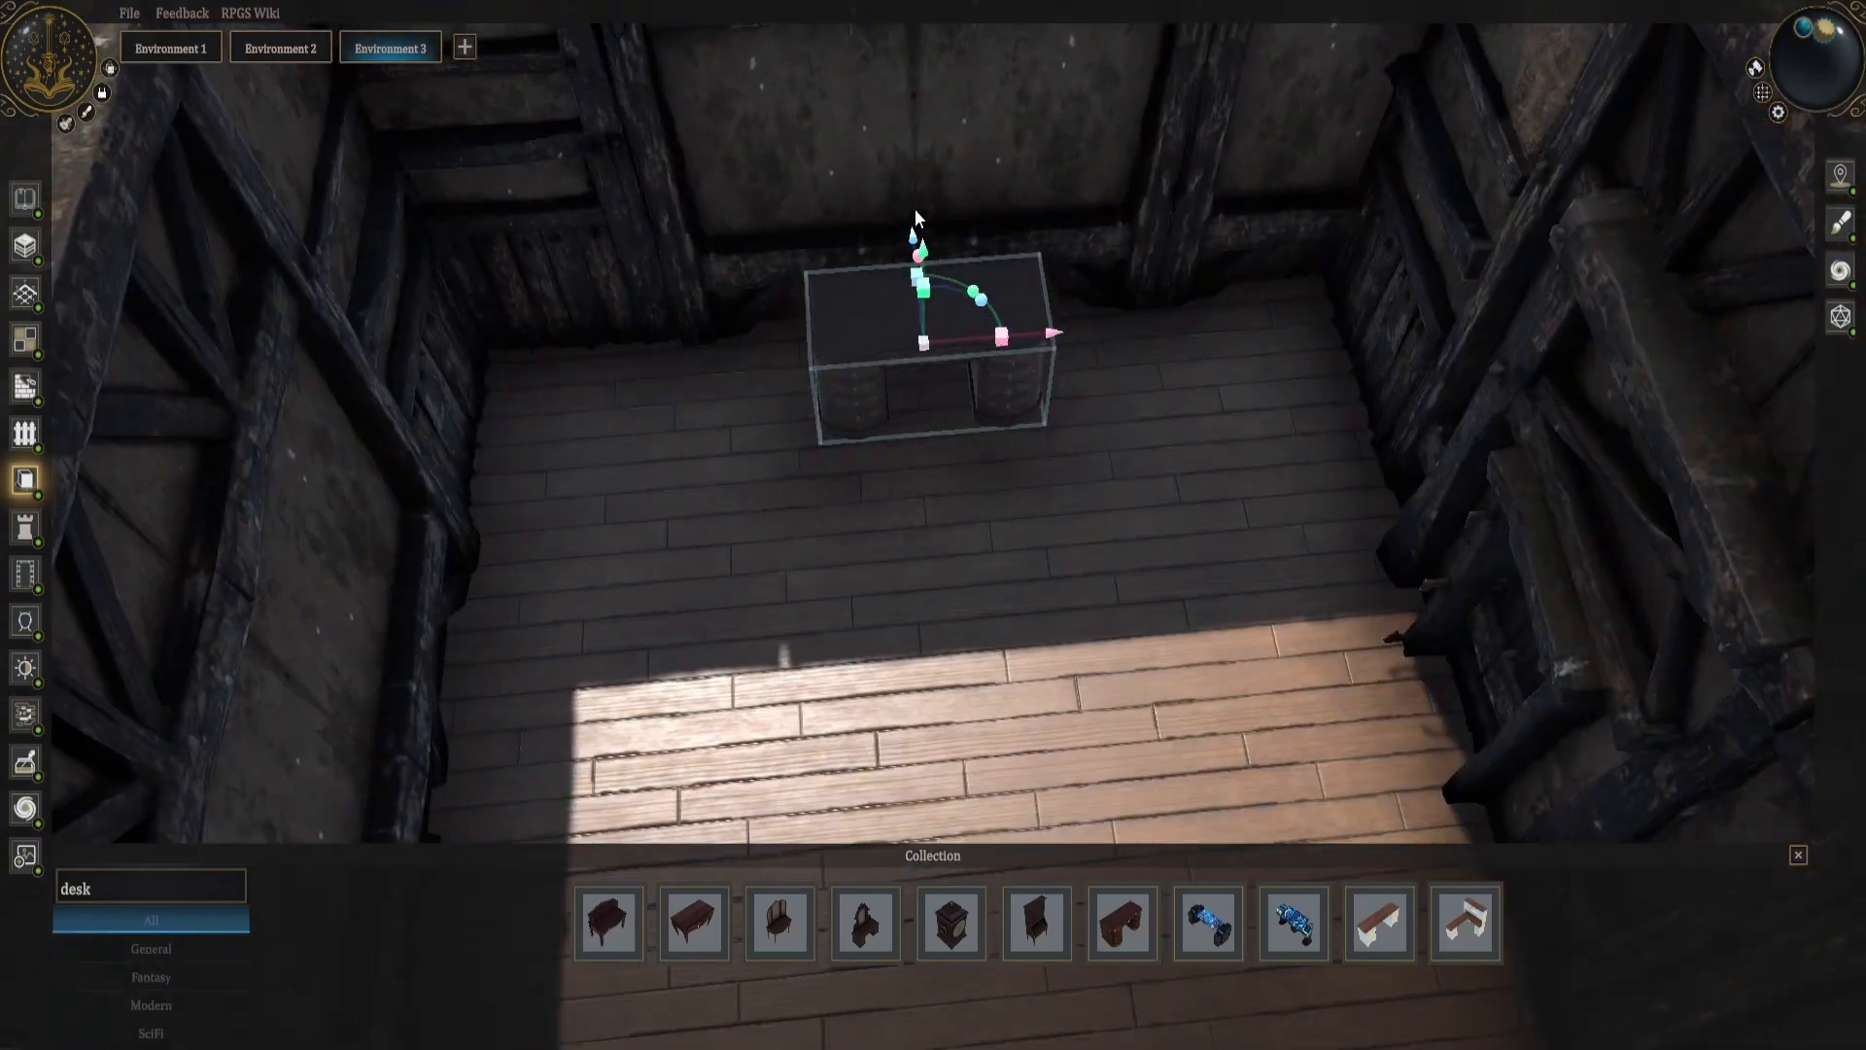
{"action": "right_click_drag", "start_coordinate": [916, 214], "coordinate": [1060, 303]}
{"action": "right_click_drag", "start_coordinate": [1006, 245], "coordinate": [982, 457]}
{"action": "left_click", "coordinate": [1031, 437]}
{"action": "left_click_drag", "start_coordinate": [1288, 311], "coordinate": [937, 680]}
{"action": "key", "text": "Delete"}
{"action": "right_click_drag", "start_coordinate": [937, 681], "coordinate": [529, 914]}
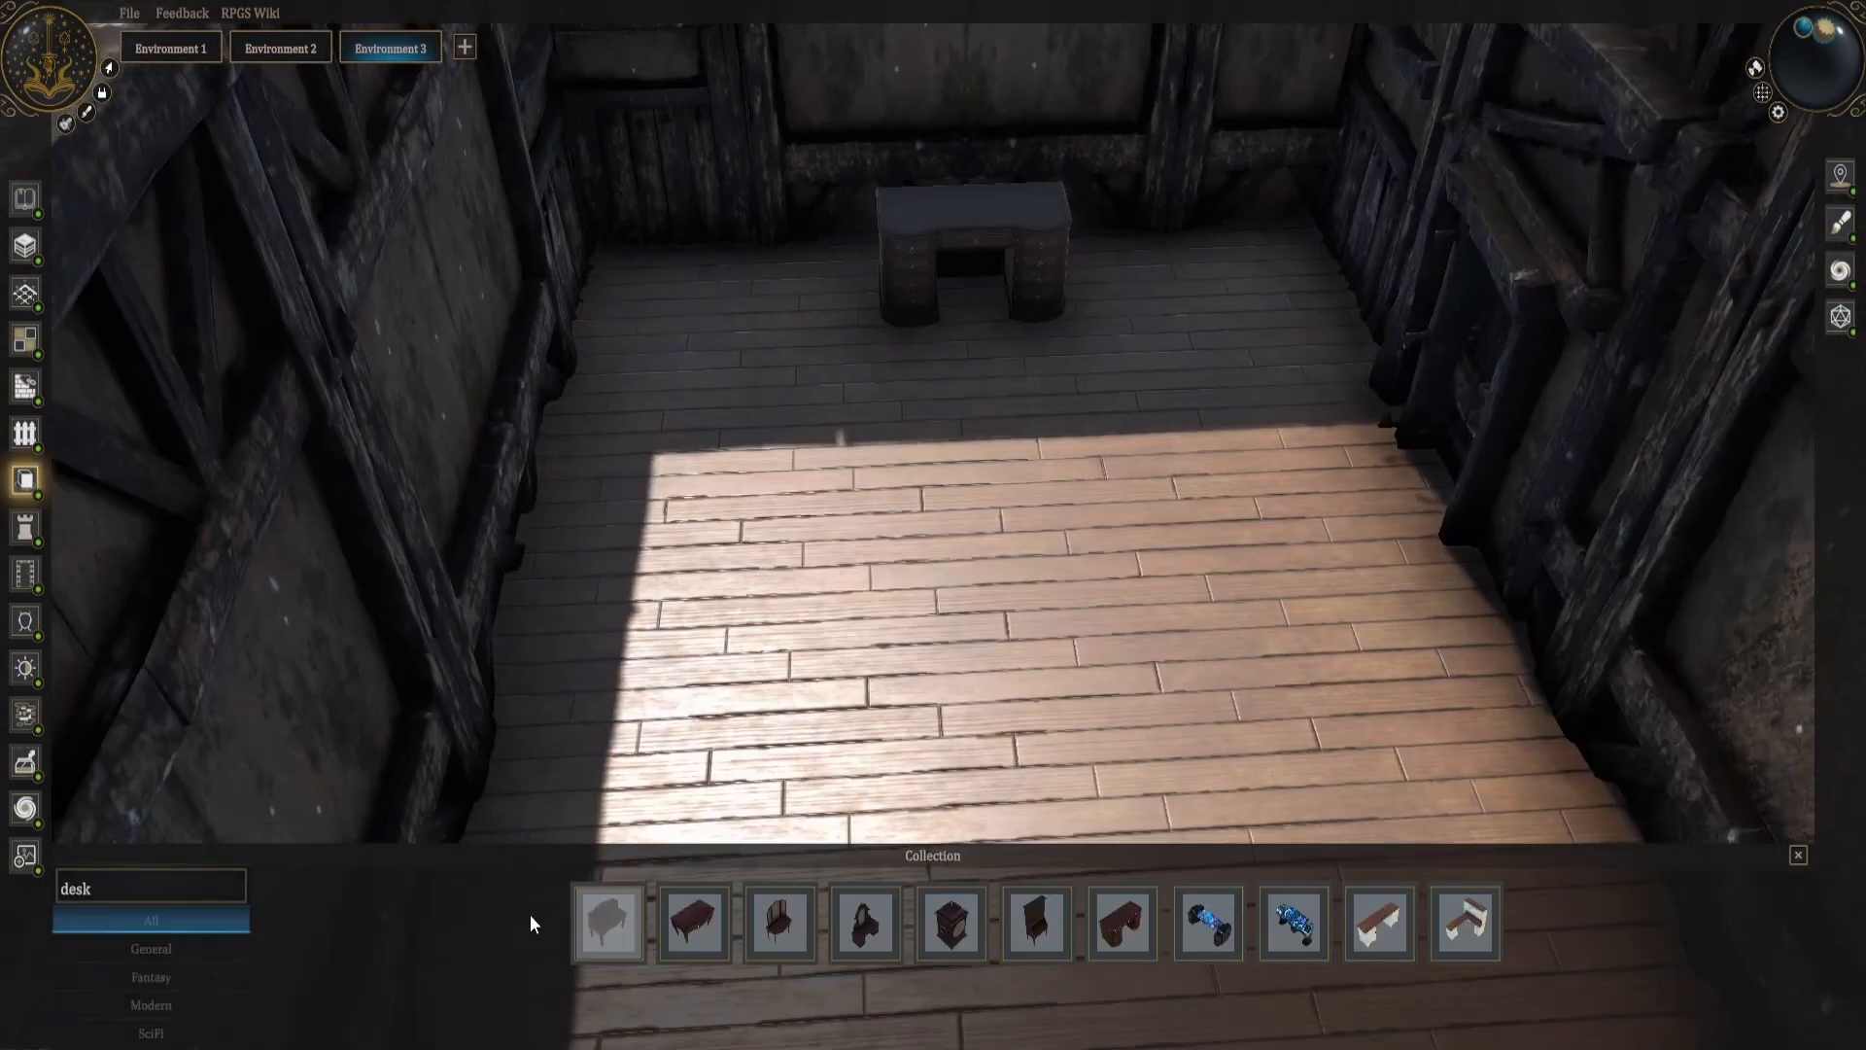
Search the props for chair and place a chair at the desk in the corner room.
{"action": "key", "text": "BackSpace"}
{"action": "key", "text": "BackSpace"}
{"action": "key", "text": "BackSpace"}
{"action": "key", "text": "BackSpace"}
{"action": "type", "text": "chAI"}
{"action": "left_click", "coordinate": [1114, 489]}
{"action": "right_click_drag", "start_coordinate": [1114, 489], "coordinate": [972, 545]}
Search the props for shelf and place wide bookshelves along the outer wall of the corner room.
{"action": "left_click", "coordinate": [187, 888]}
{"action": "key", "text": "BackSpace"}
{"action": "key", "text": "BackSpace"}
{"action": "key", "text": "BackSpace"}
{"action": "key", "text": "BackSpace"}
{"action": "type", "text": "shelf"}
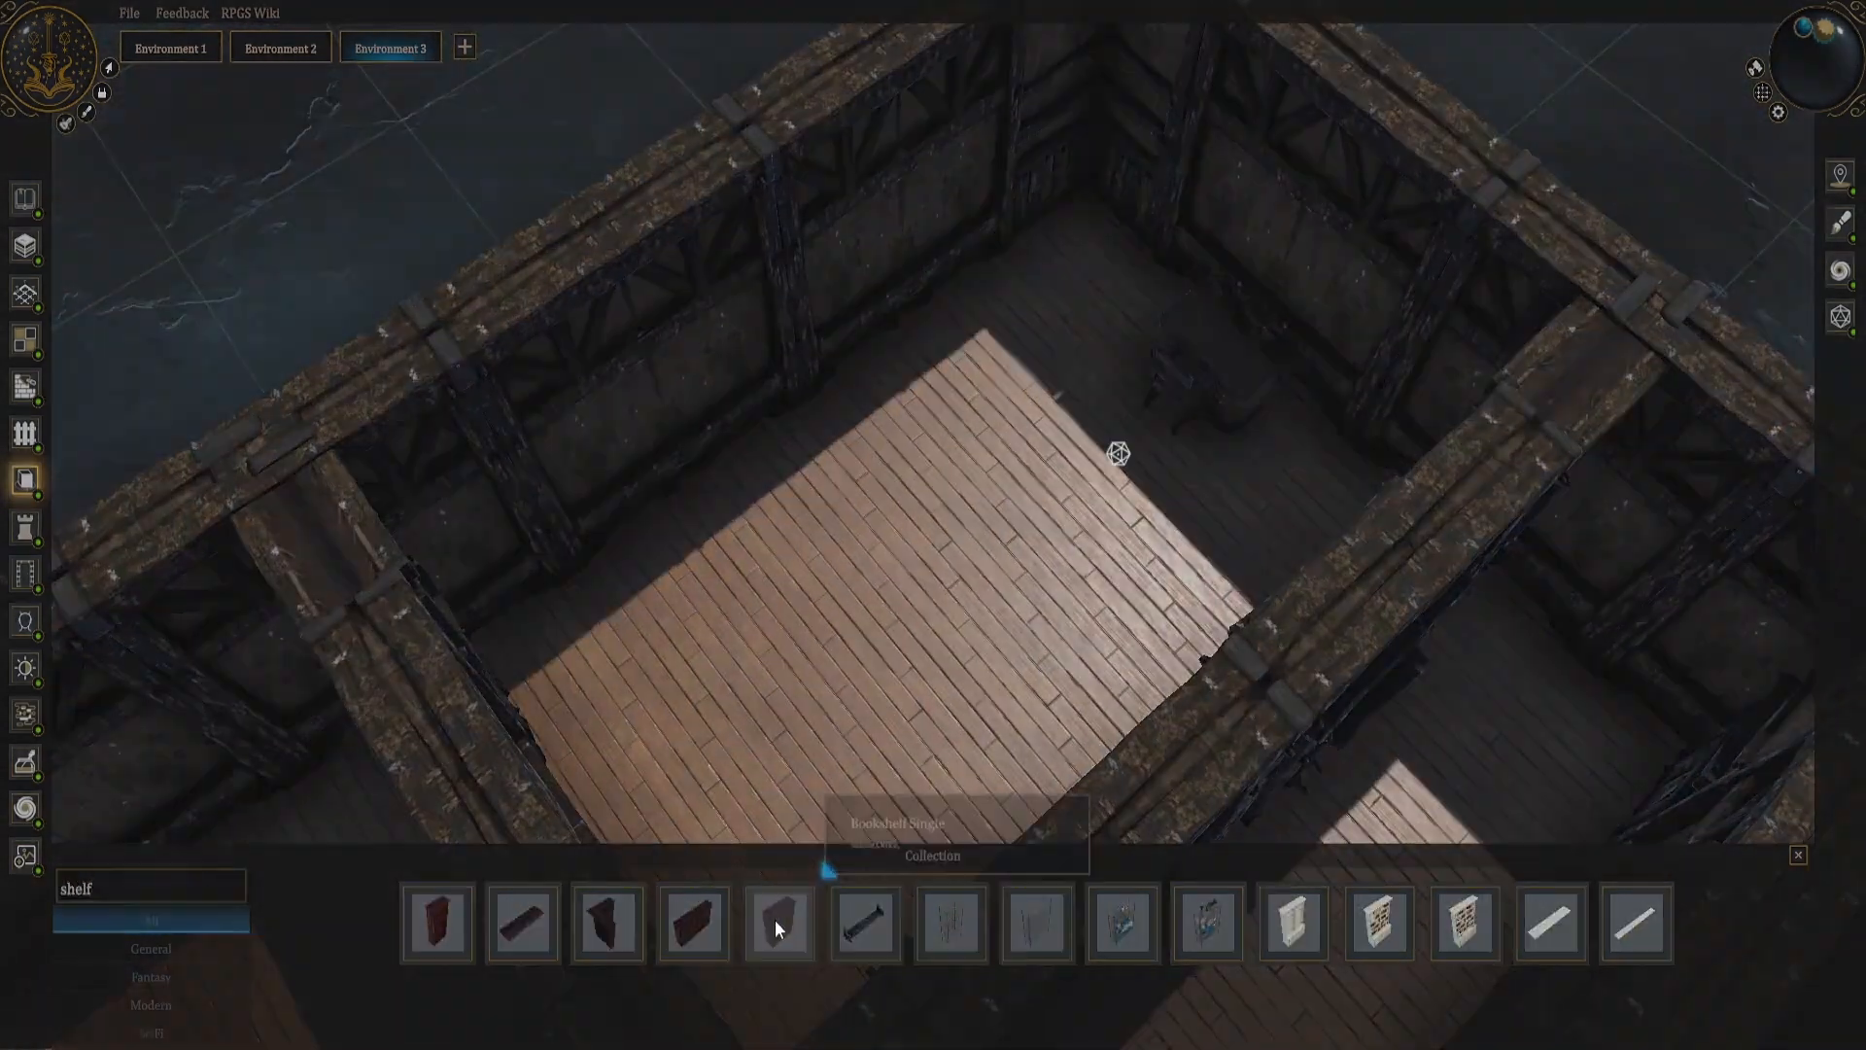
{"action": "left_click_drag", "start_coordinate": [865, 922], "coordinate": [901, 383]}
{"action": "right_click_drag", "start_coordinate": [630, 486], "coordinate": [1183, 658]}
{"action": "left_click_drag", "start_coordinate": [1183, 658], "coordinate": [1274, 411]}
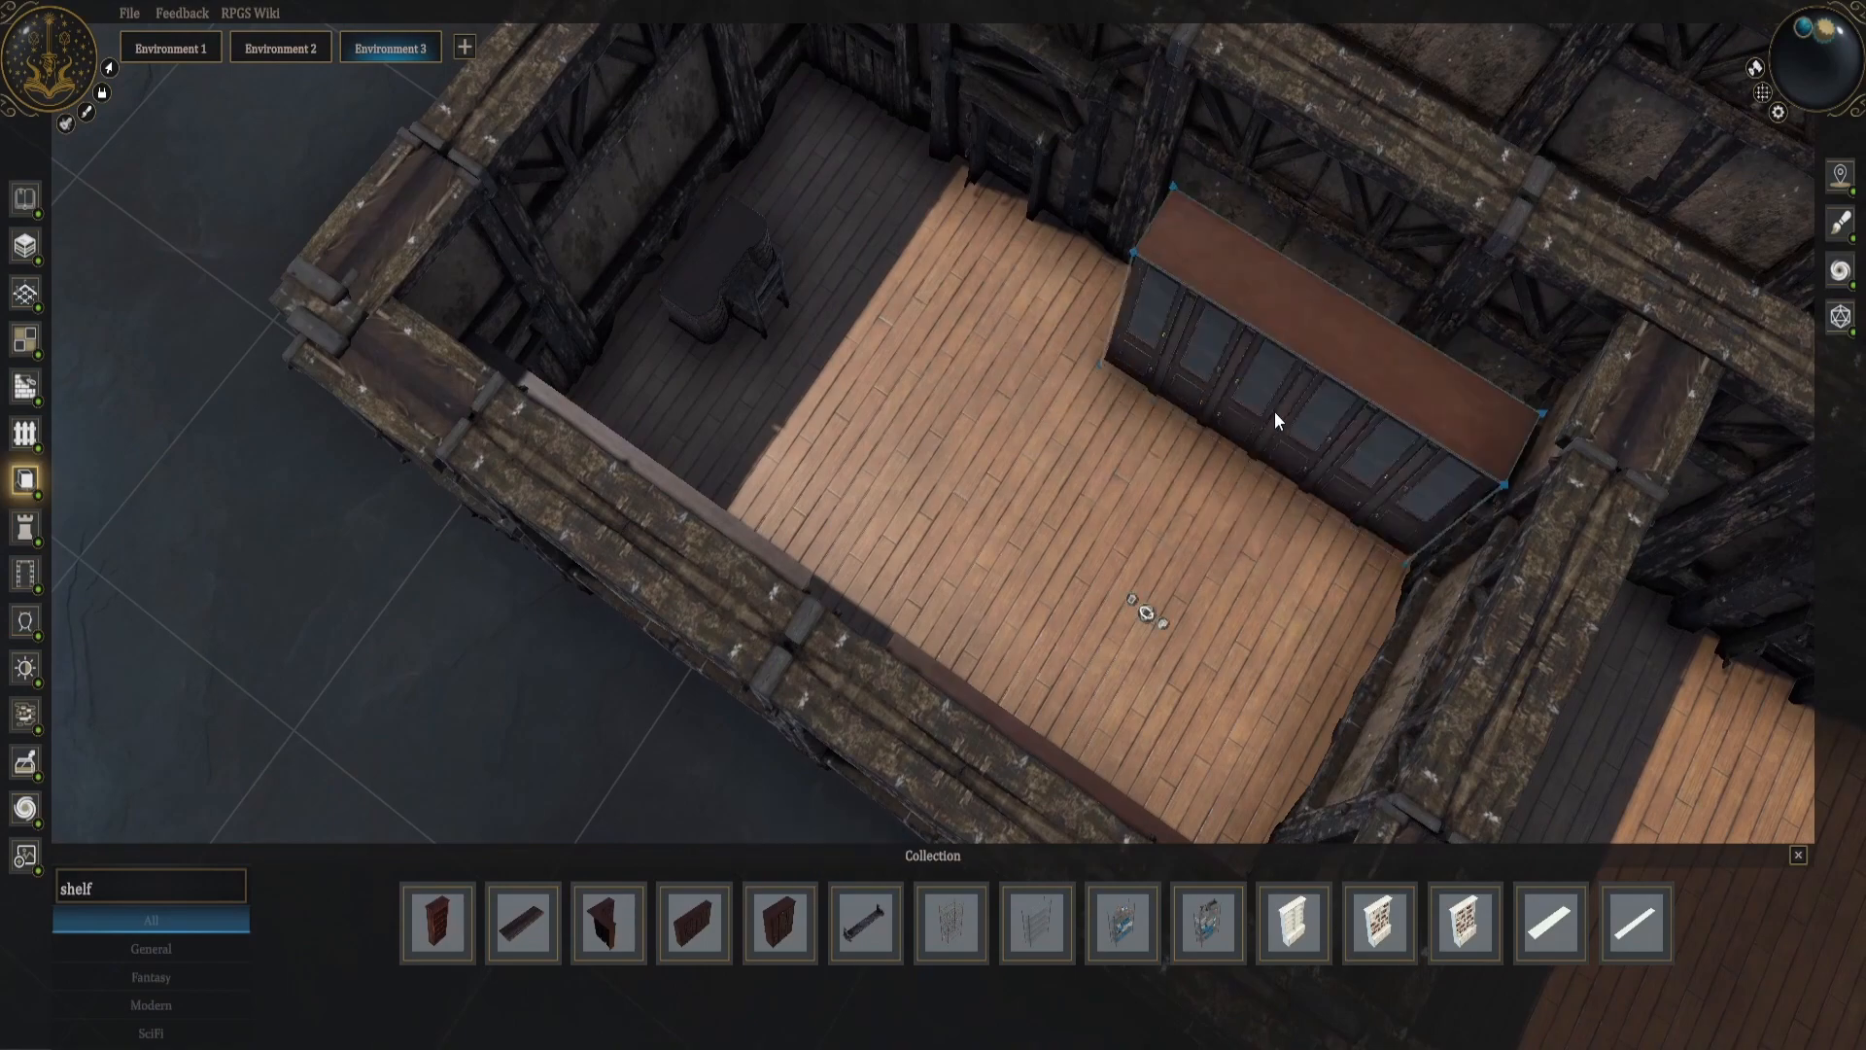
{"action": "right_click_drag", "start_coordinate": [1274, 411], "coordinate": [1252, 355]}
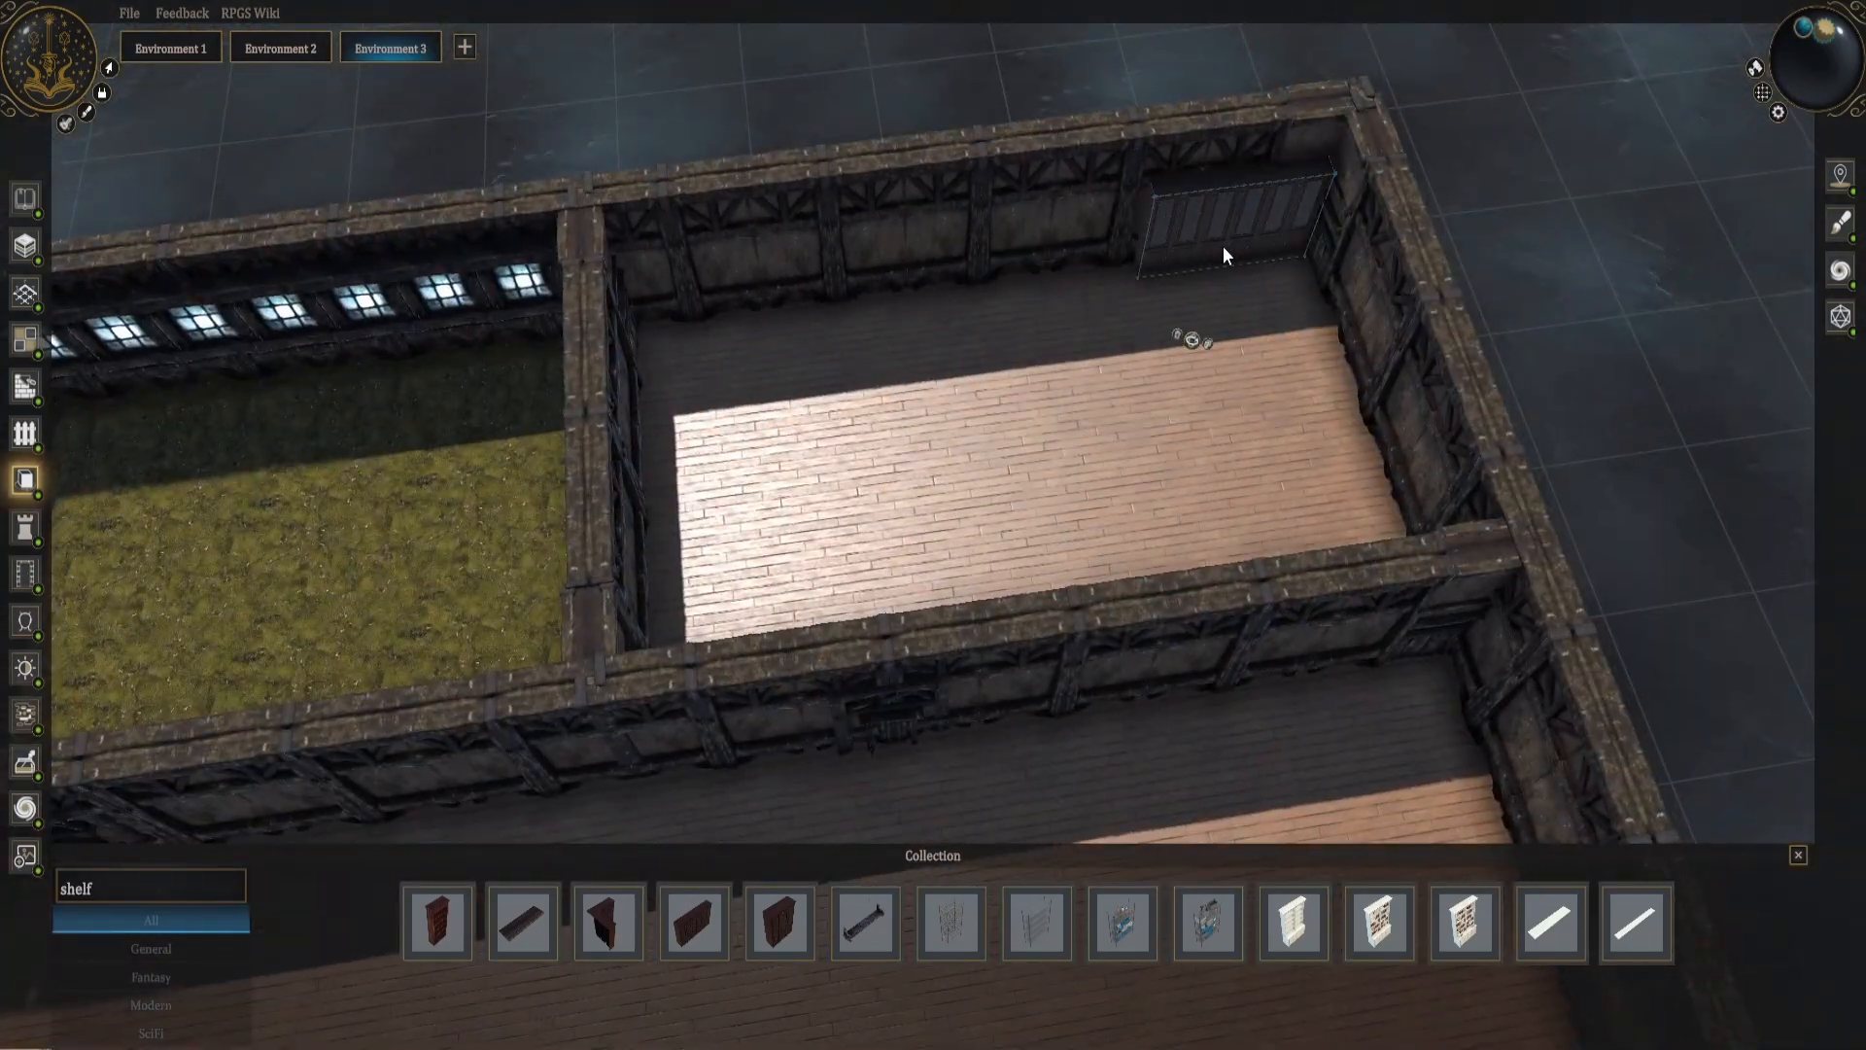
Place two wide bookshelves along the outer wall of the other back room, beside the grass room.
{"action": "left_click_drag", "start_coordinate": [1223, 254], "coordinate": [848, 449]}
{"action": "scroll", "coordinate": [1077, 461], "scroll_direction": "down", "scroll_amount": 5}
{"action": "scroll", "coordinate": [1077, 461], "scroll_direction": "up", "scroll_amount": 5}
{"action": "key", "text": "ctrl+v"}
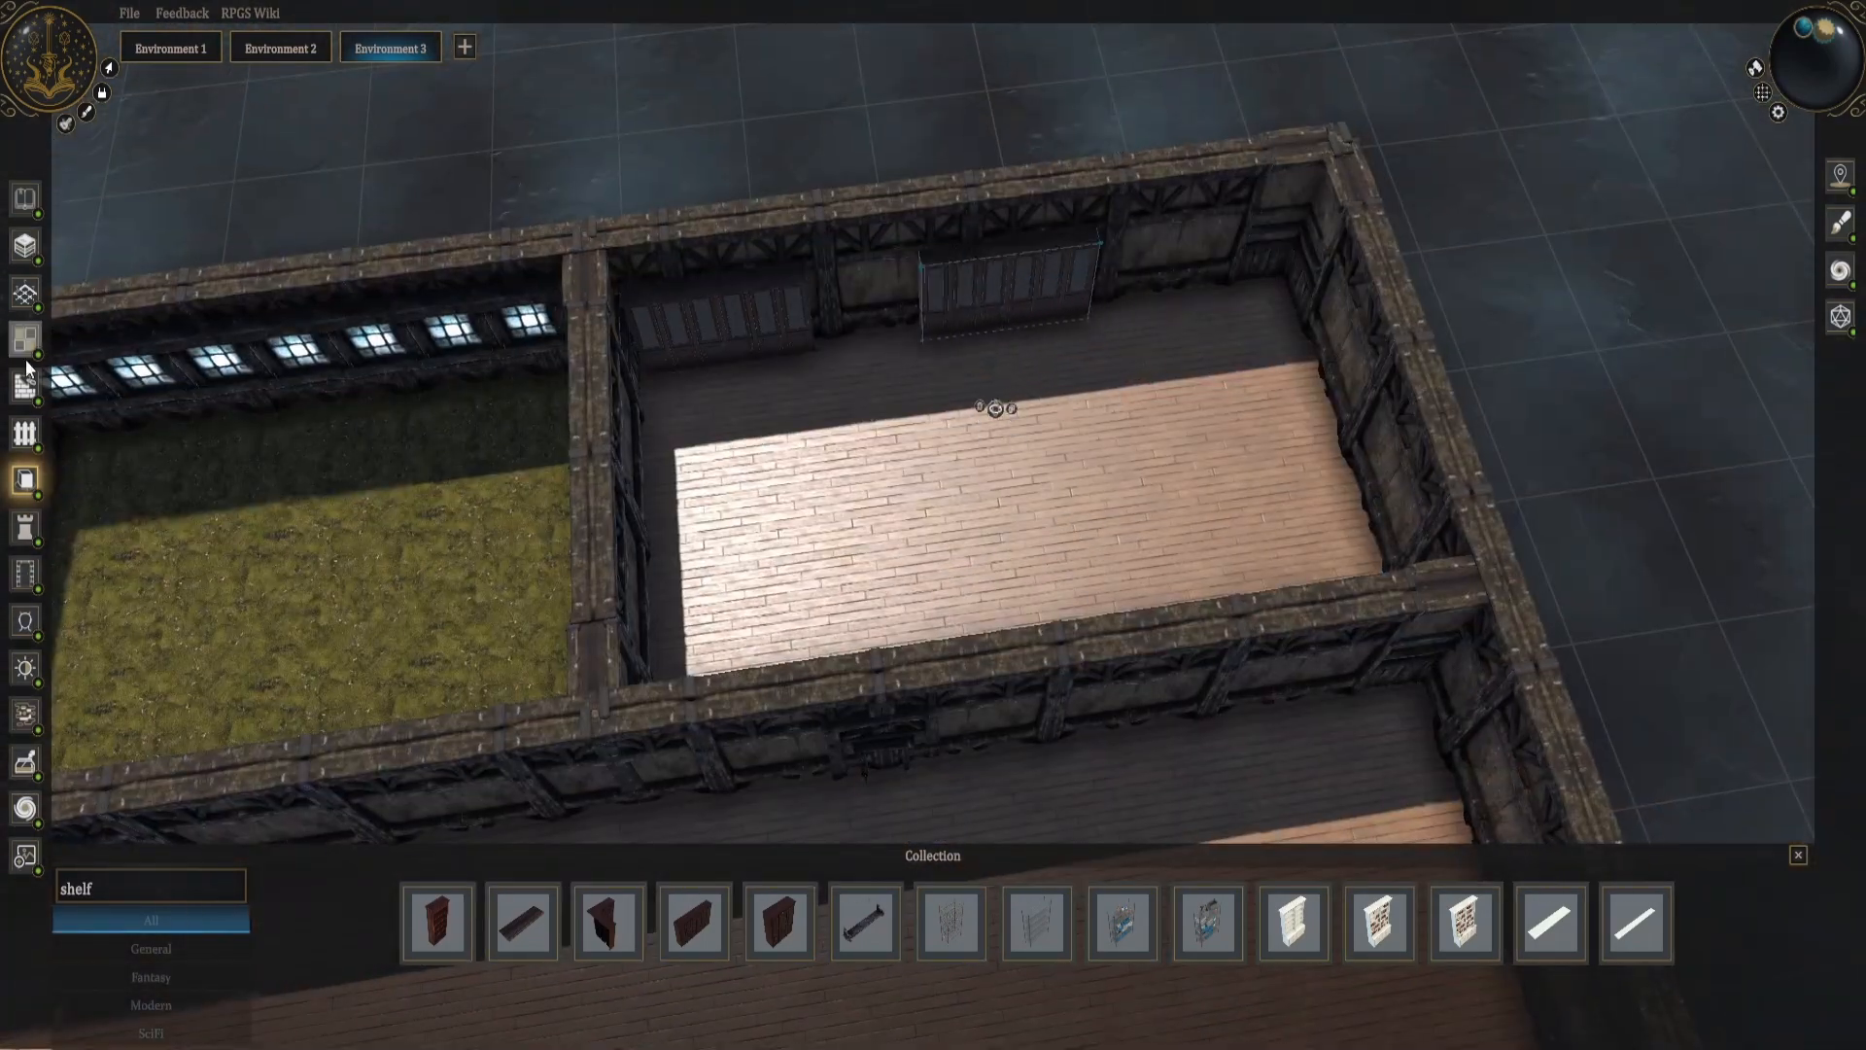
Extend the building with a walled, narrow corridor along the end opposite the small side rooms.
{"action": "left_click", "coordinate": [26, 386]}
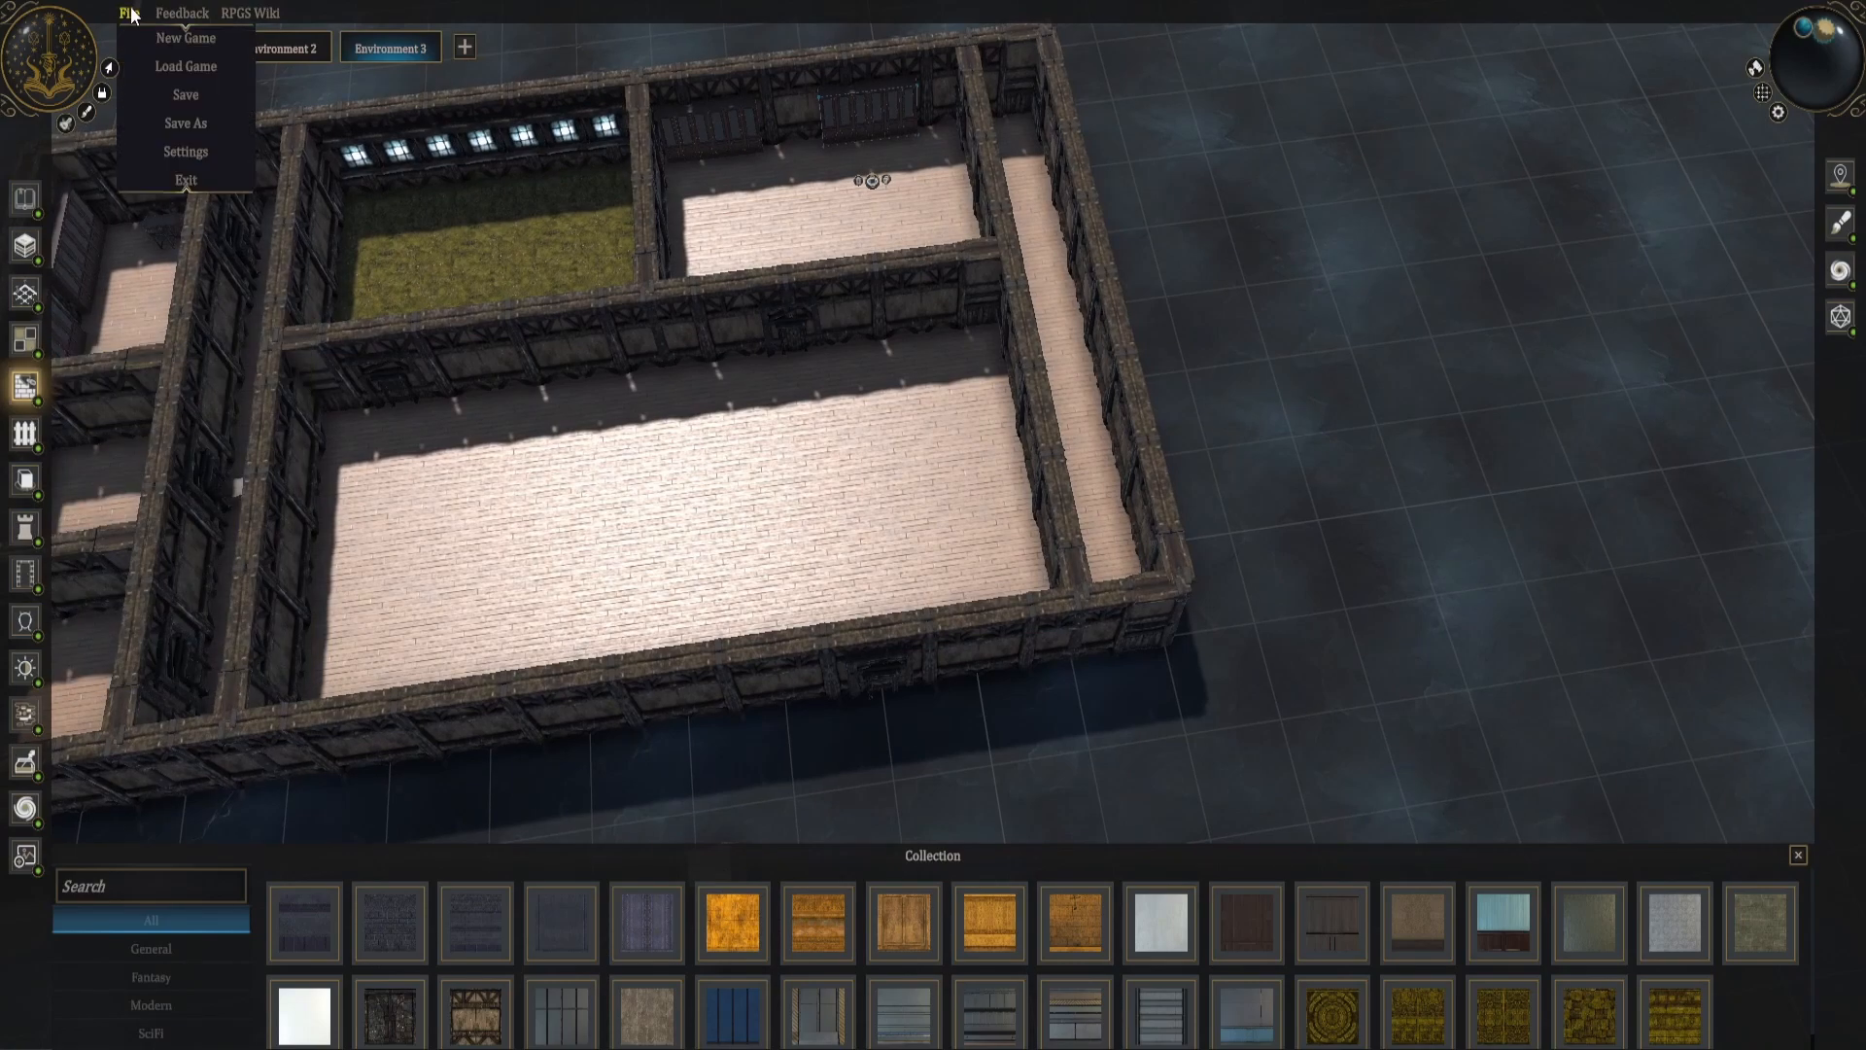
Open the application settings.
{"action": "left_click", "coordinate": [185, 152]}
{"action": "left_click", "coordinate": [1013, 214]}
{"action": "left_click", "coordinate": [1163, 175]}
Place a chair at the desk in the room with the bookshelf.
{"action": "left_click", "coordinate": [391, 919]}
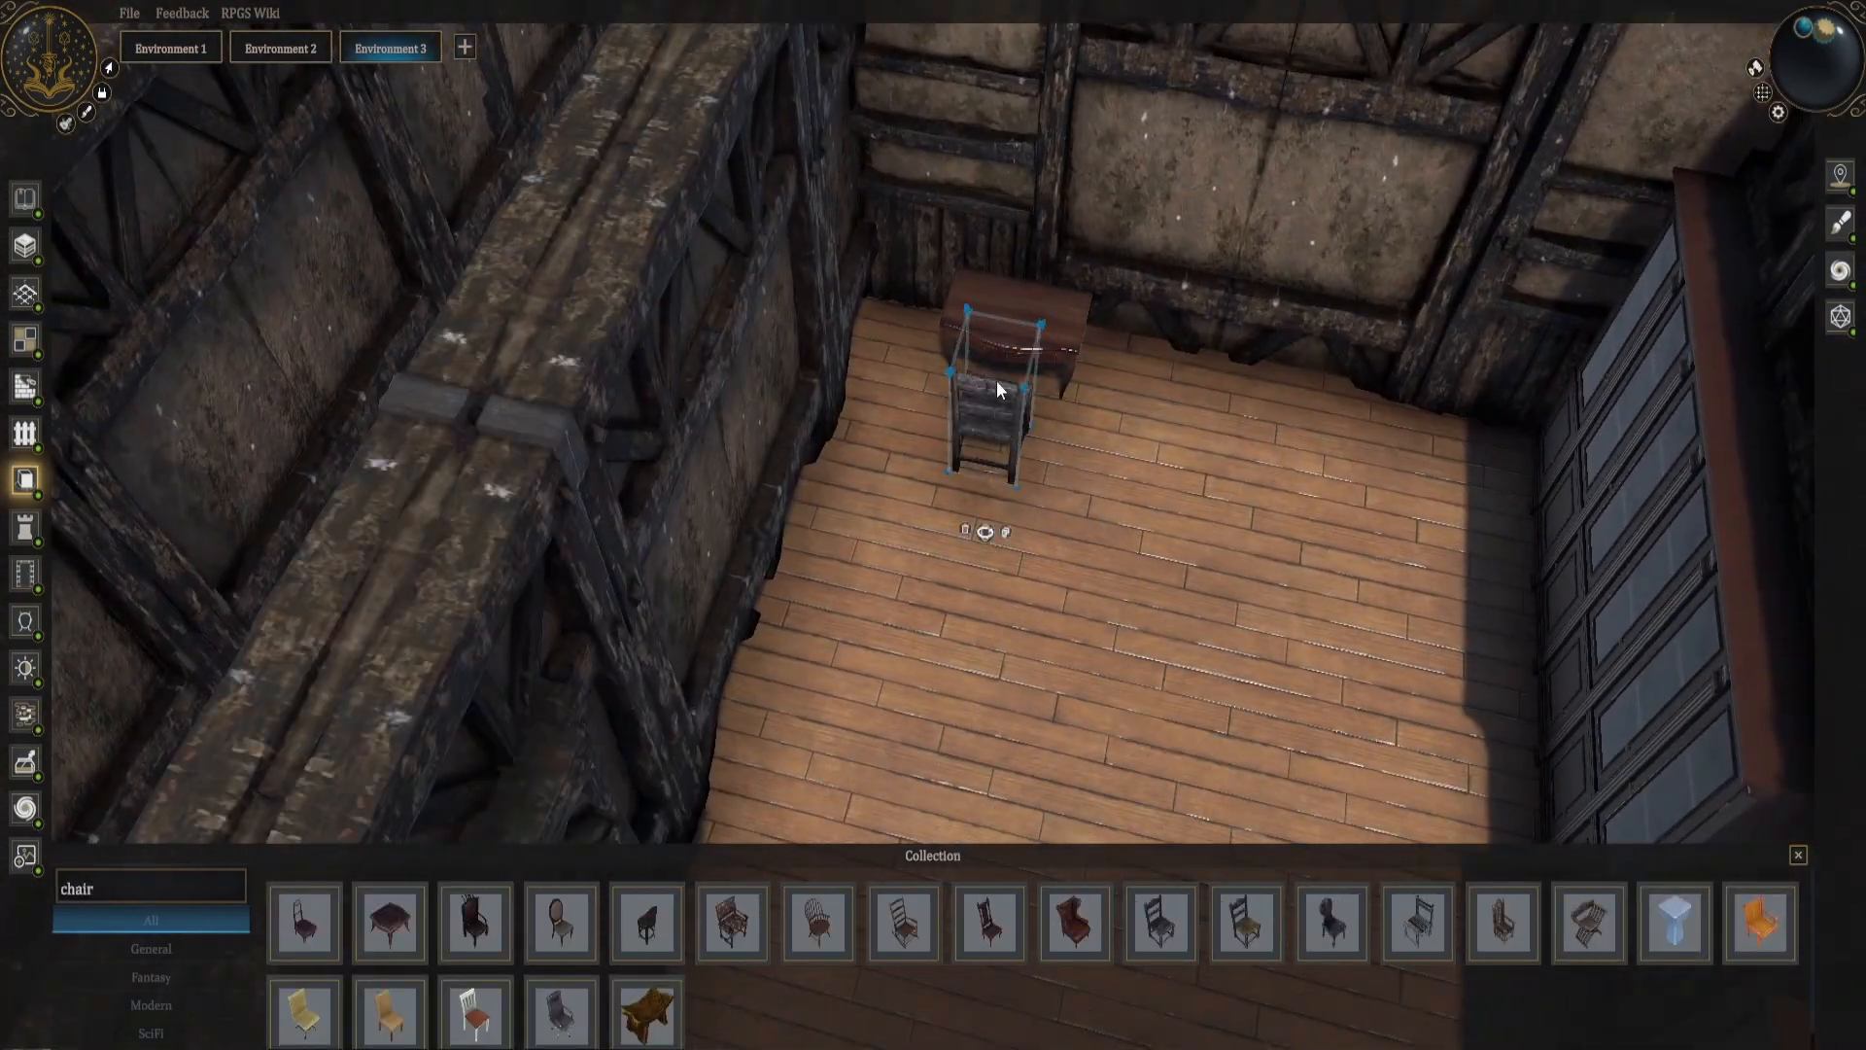
{"action": "left_click", "coordinate": [985, 531]}
{"action": "scroll", "coordinate": [1100, 582], "scroll_direction": "down", "scroll_amount": 6}
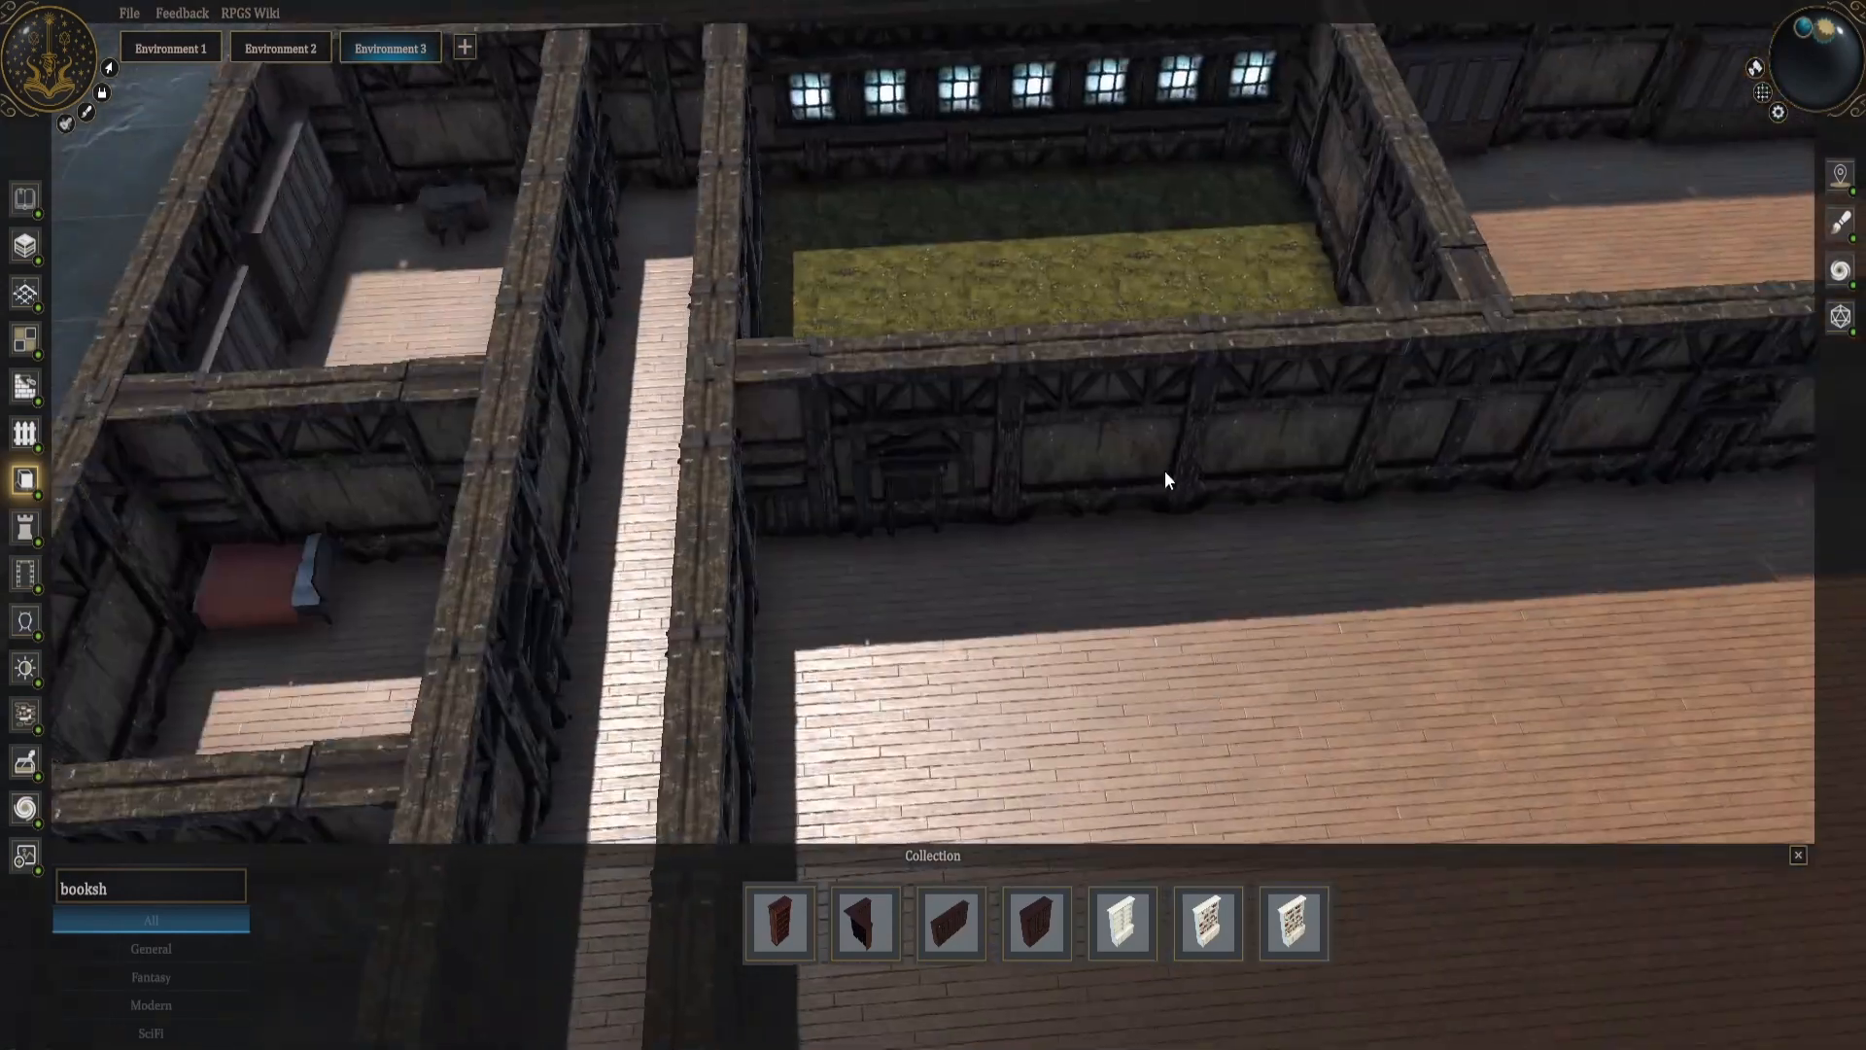
Search the props for tree.
{"action": "left_click", "coordinate": [142, 895]}
{"action": "type", "text": "tree"}
{"action": "scroll", "coordinate": [1332, 957], "scroll_direction": "down", "scroll_amount": 3}
Try several palm and leafy tree models in the grass-floored room and remove them.
{"action": "left_click", "coordinate": [1331, 906]}
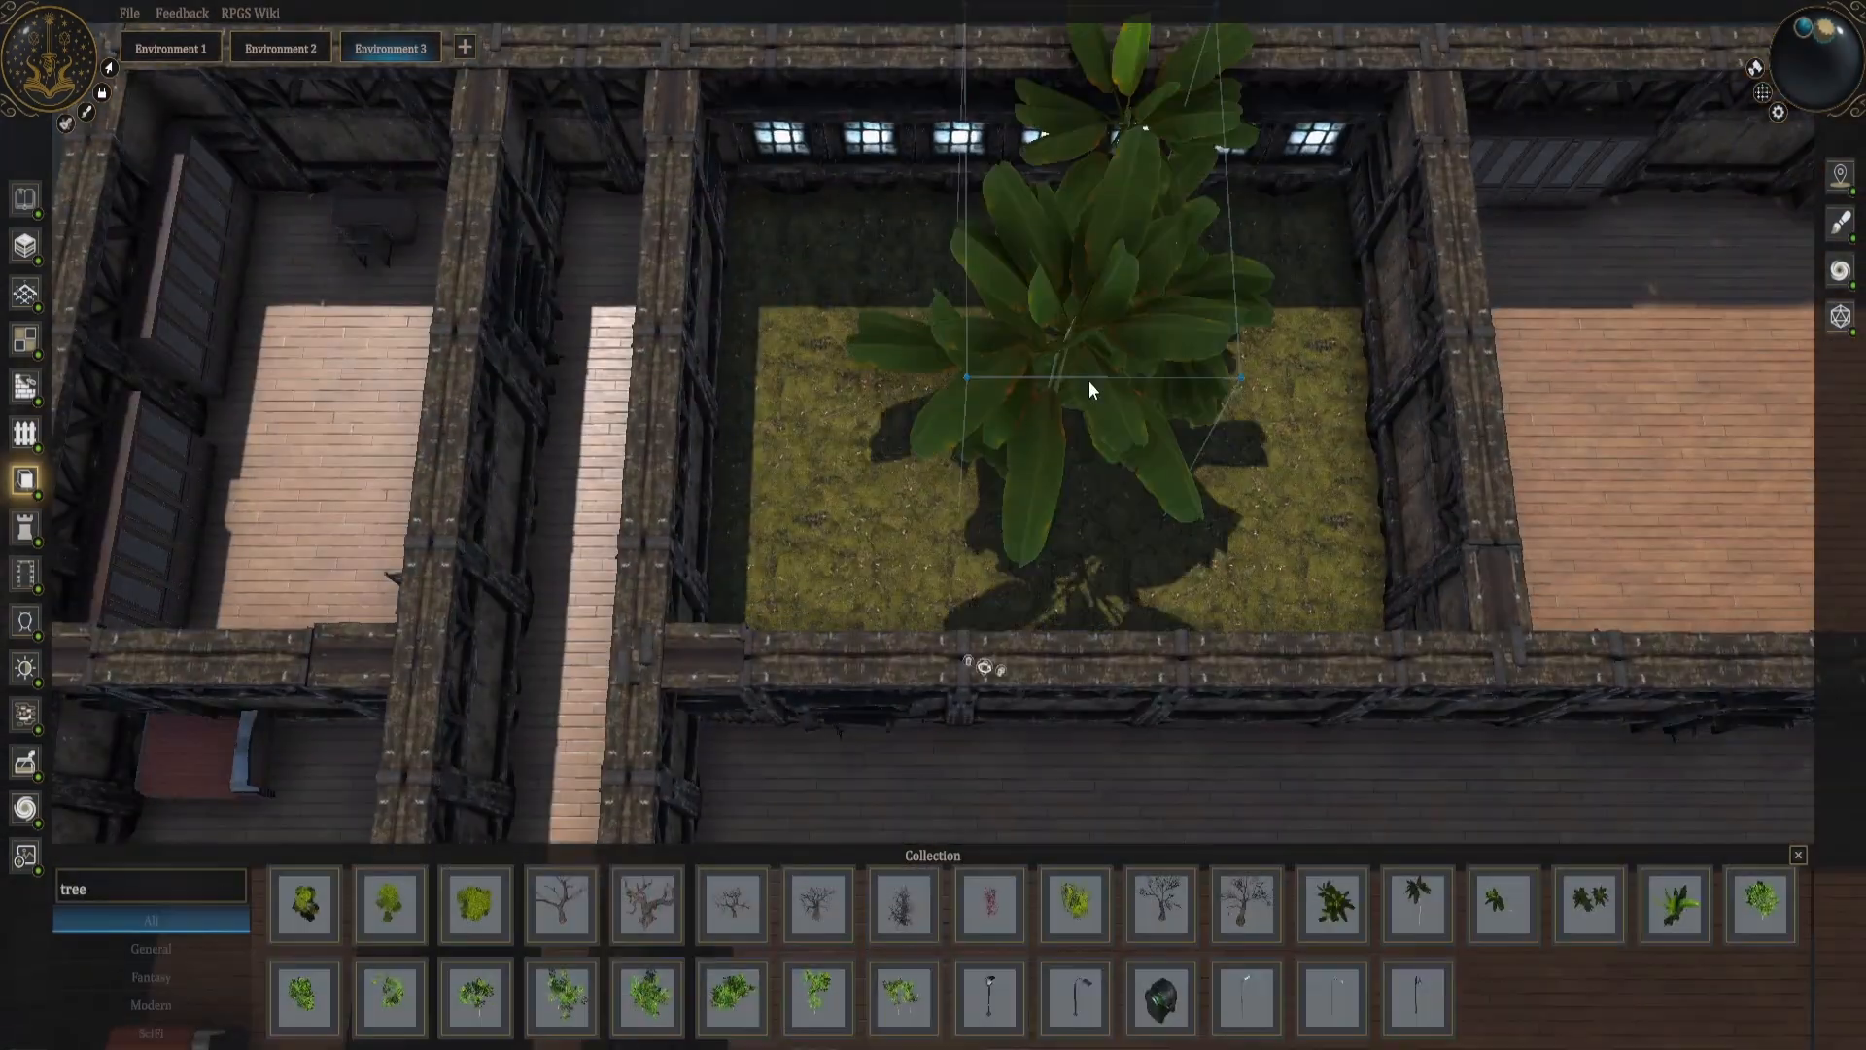
{"action": "scroll", "coordinate": [1029, 412], "scroll_direction": "down", "scroll_amount": 5}
{"action": "scroll", "coordinate": [1028, 412], "scroll_direction": "up", "scroll_amount": 4}
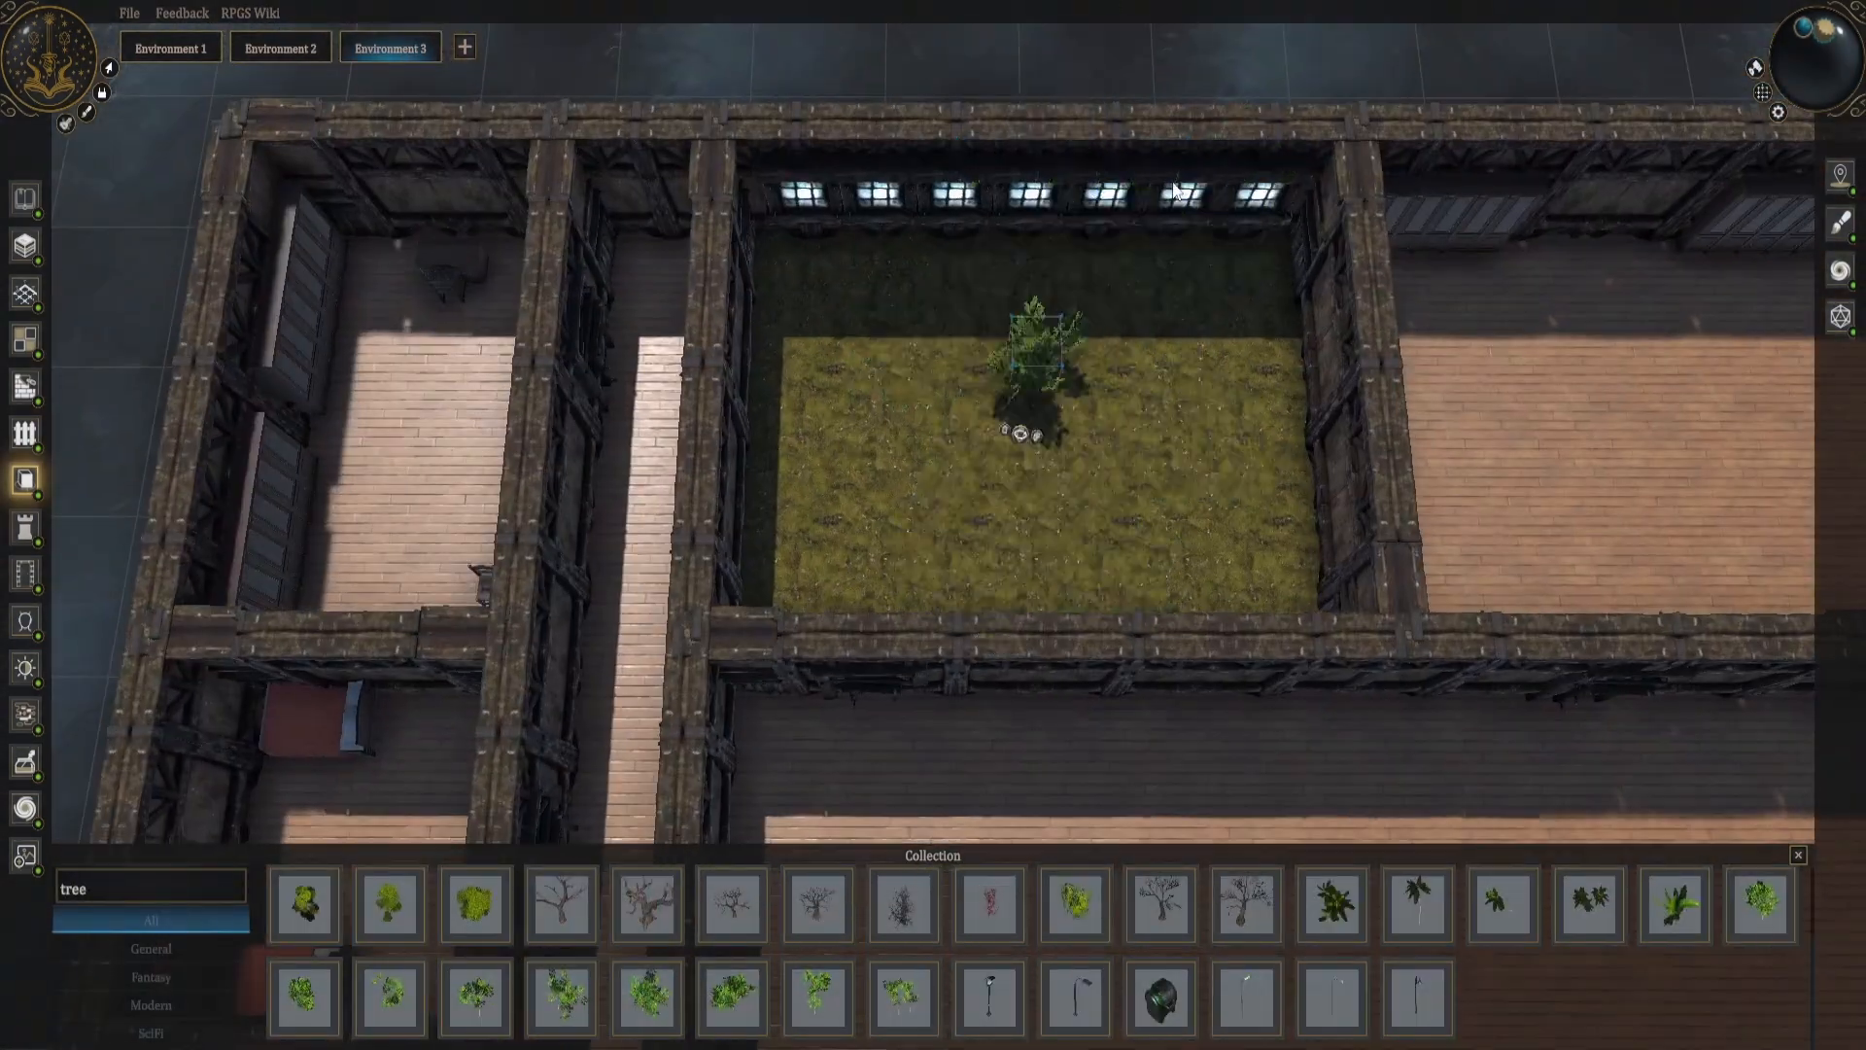
{"action": "middle_click_drag", "start_coordinate": [1174, 190], "coordinate": [1182, 405]}
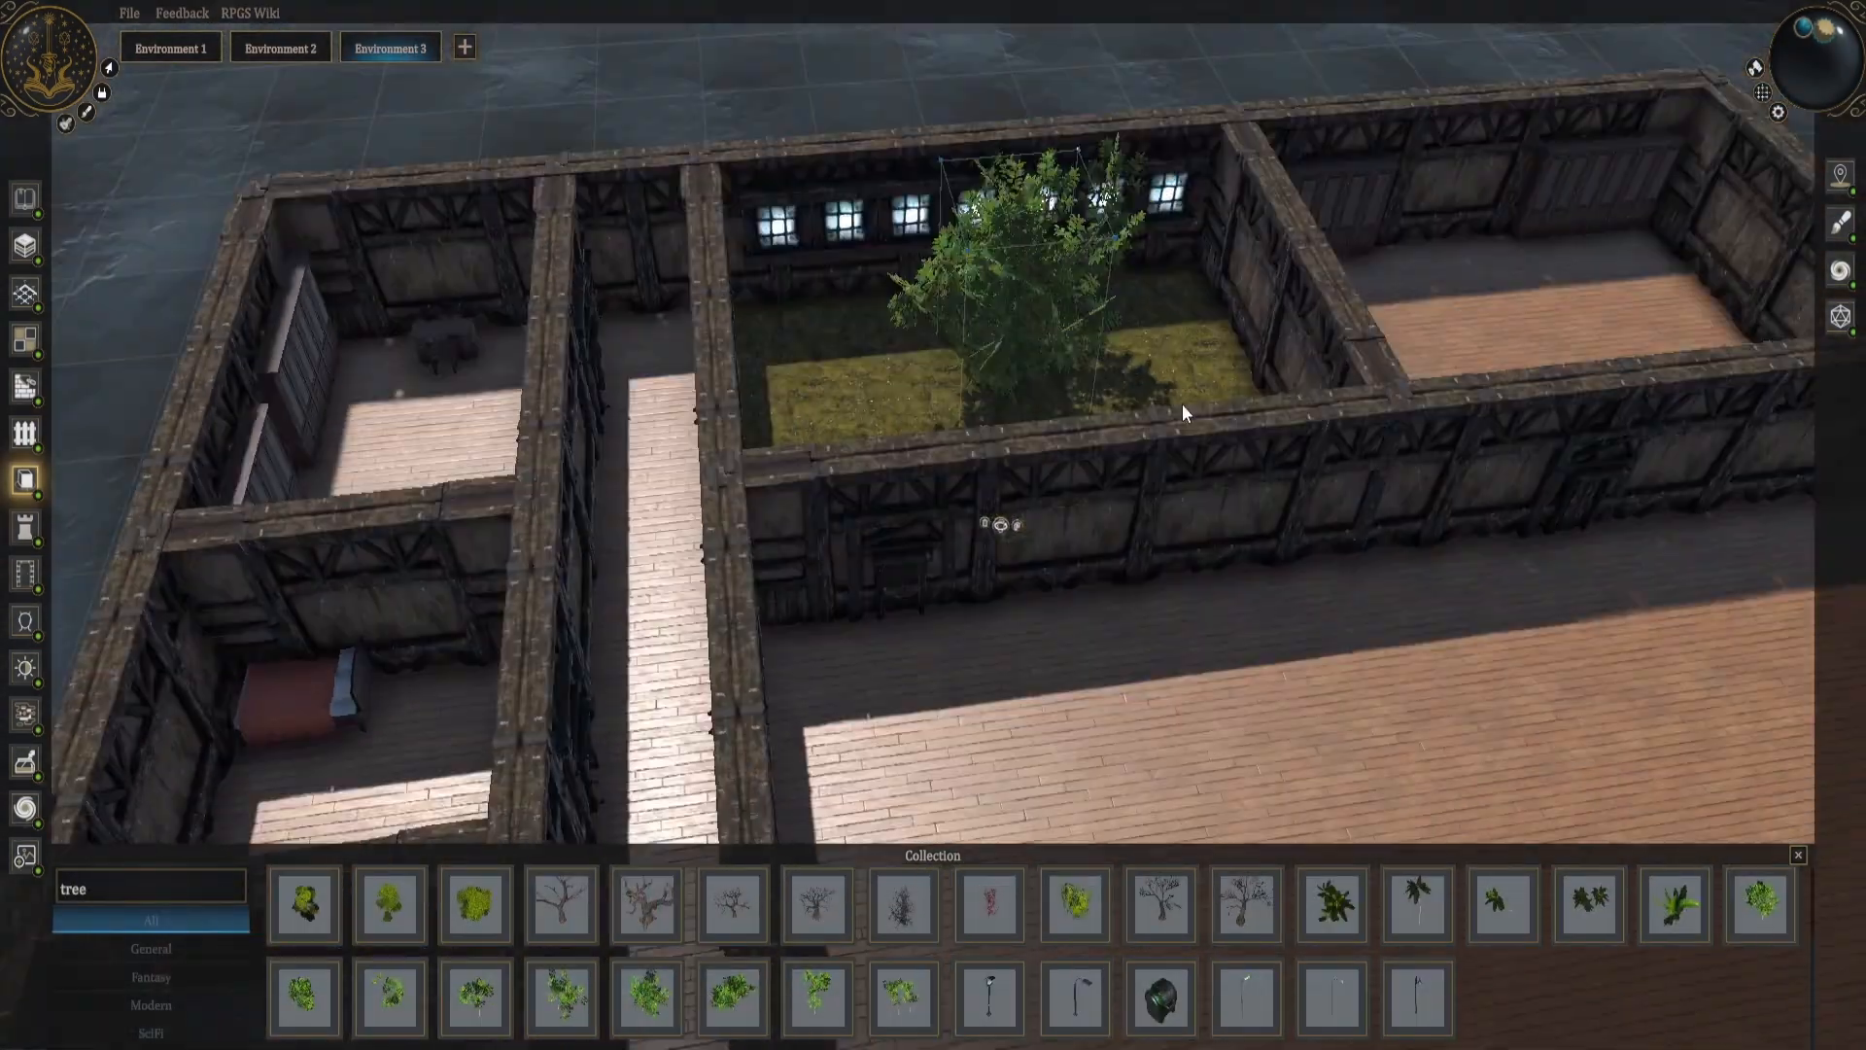
{"action": "key", "text": "Delete"}
{"action": "left_click", "coordinate": [583, 1000]}
{"action": "left_click", "coordinate": [1749, 906]}
{"action": "scroll", "coordinate": [1038, 650], "scroll_direction": "down", "scroll_amount": 5}
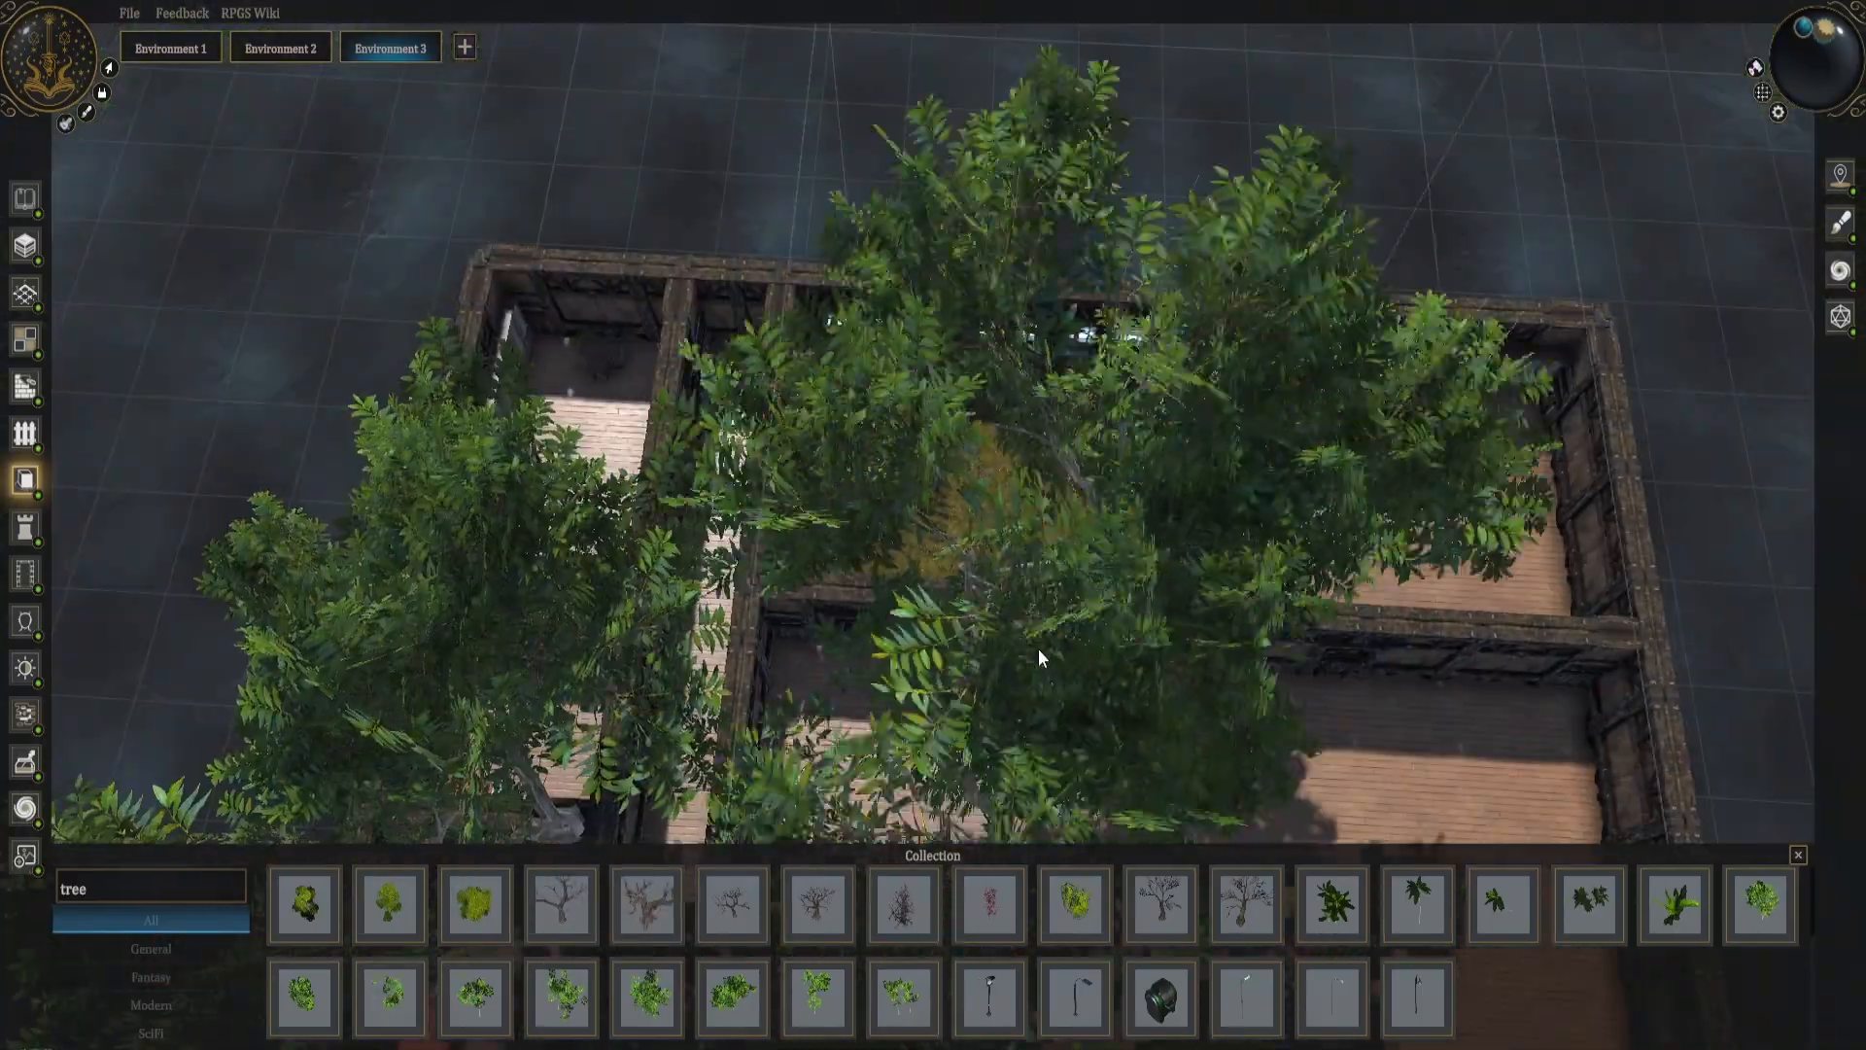
{"action": "key", "text": "Delete"}
{"action": "scroll", "coordinate": [1038, 650], "scroll_direction": "up", "scroll_amount": 6}
{"action": "left_click", "coordinate": [820, 996]}
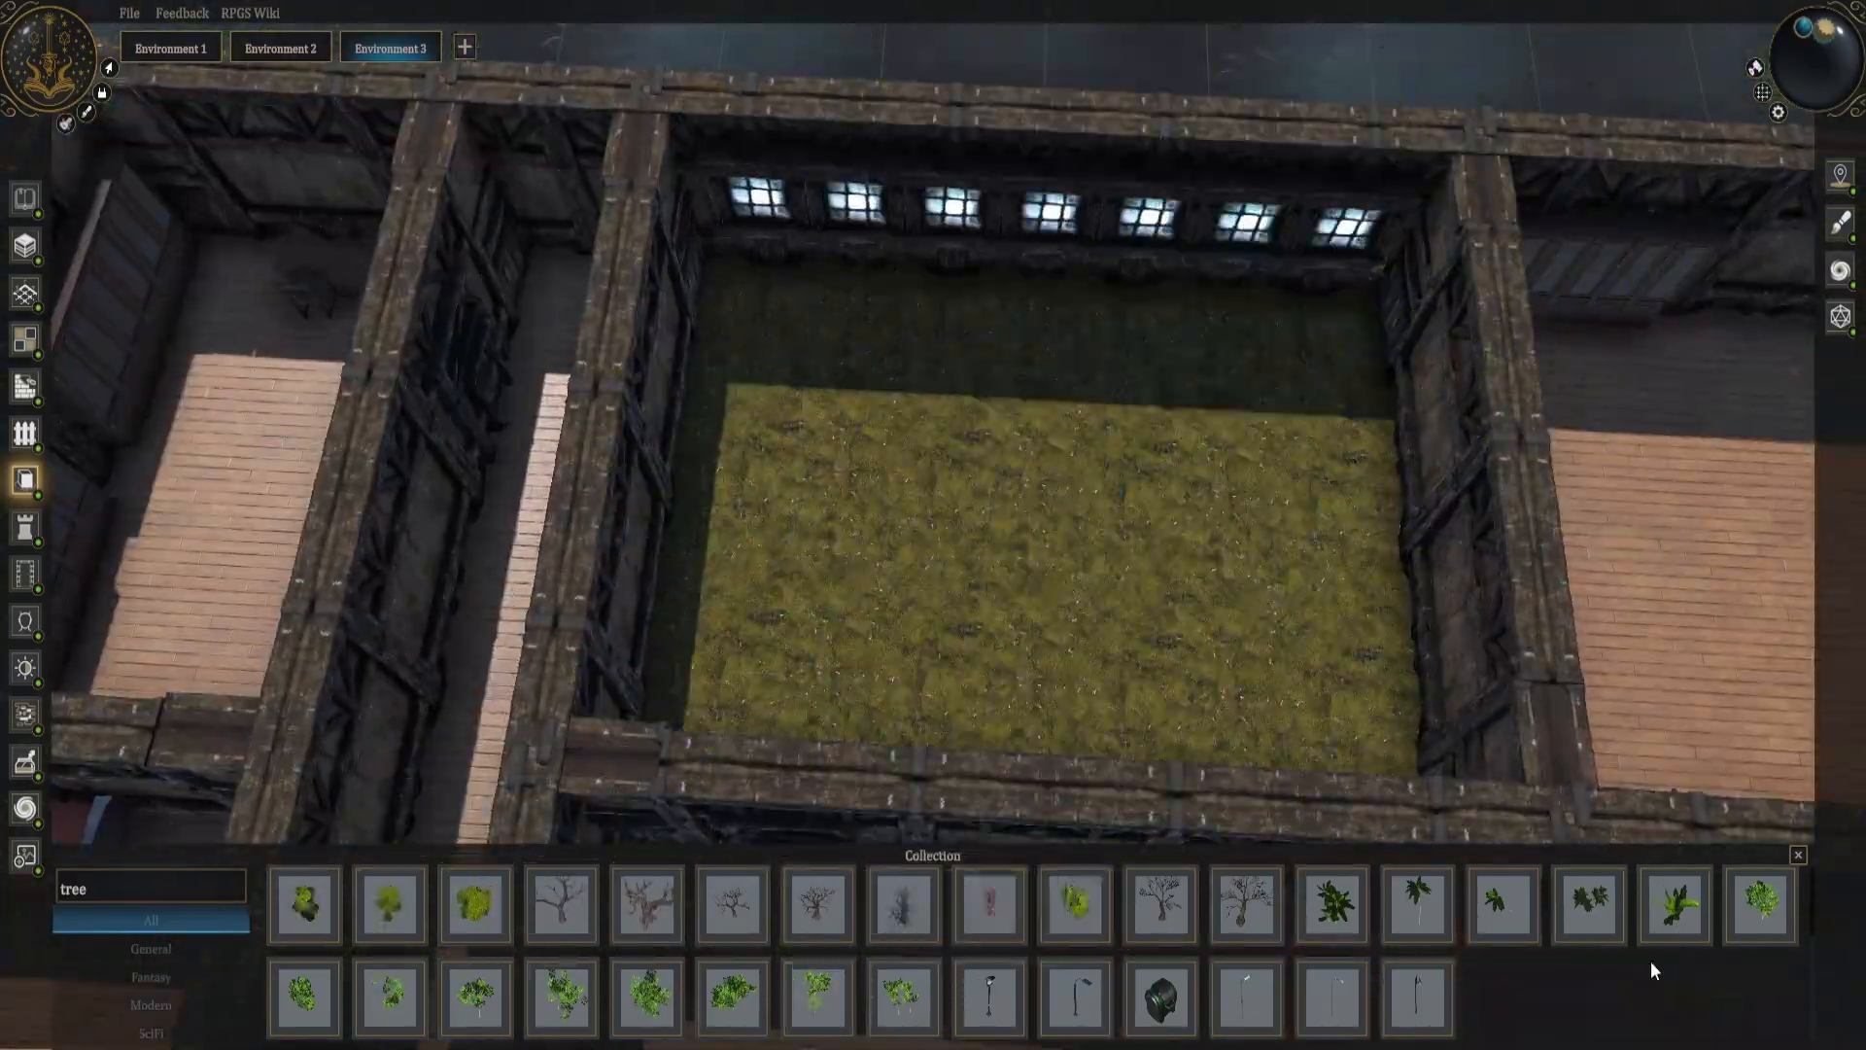
Place a large leafy tree in the middle of the grass-floored room.
{"action": "left_click", "coordinate": [1759, 905]}
{"action": "left_click", "coordinate": [1106, 486]}
{"action": "middle_click_drag", "start_coordinate": [1127, 506], "coordinate": [1200, 620]}
{"action": "scroll", "coordinate": [1264, 486], "scroll_direction": "down", "scroll_amount": 5}
{"action": "middle_click_drag", "start_coordinate": [1299, 381], "coordinate": [1283, 525]}
Search the props for bench and try out a wooden bench beside the tree.
{"action": "double_click", "coordinate": [151, 886]}
{"action": "type", "text": "bench"}
{"action": "left_click", "coordinate": [1037, 921]}
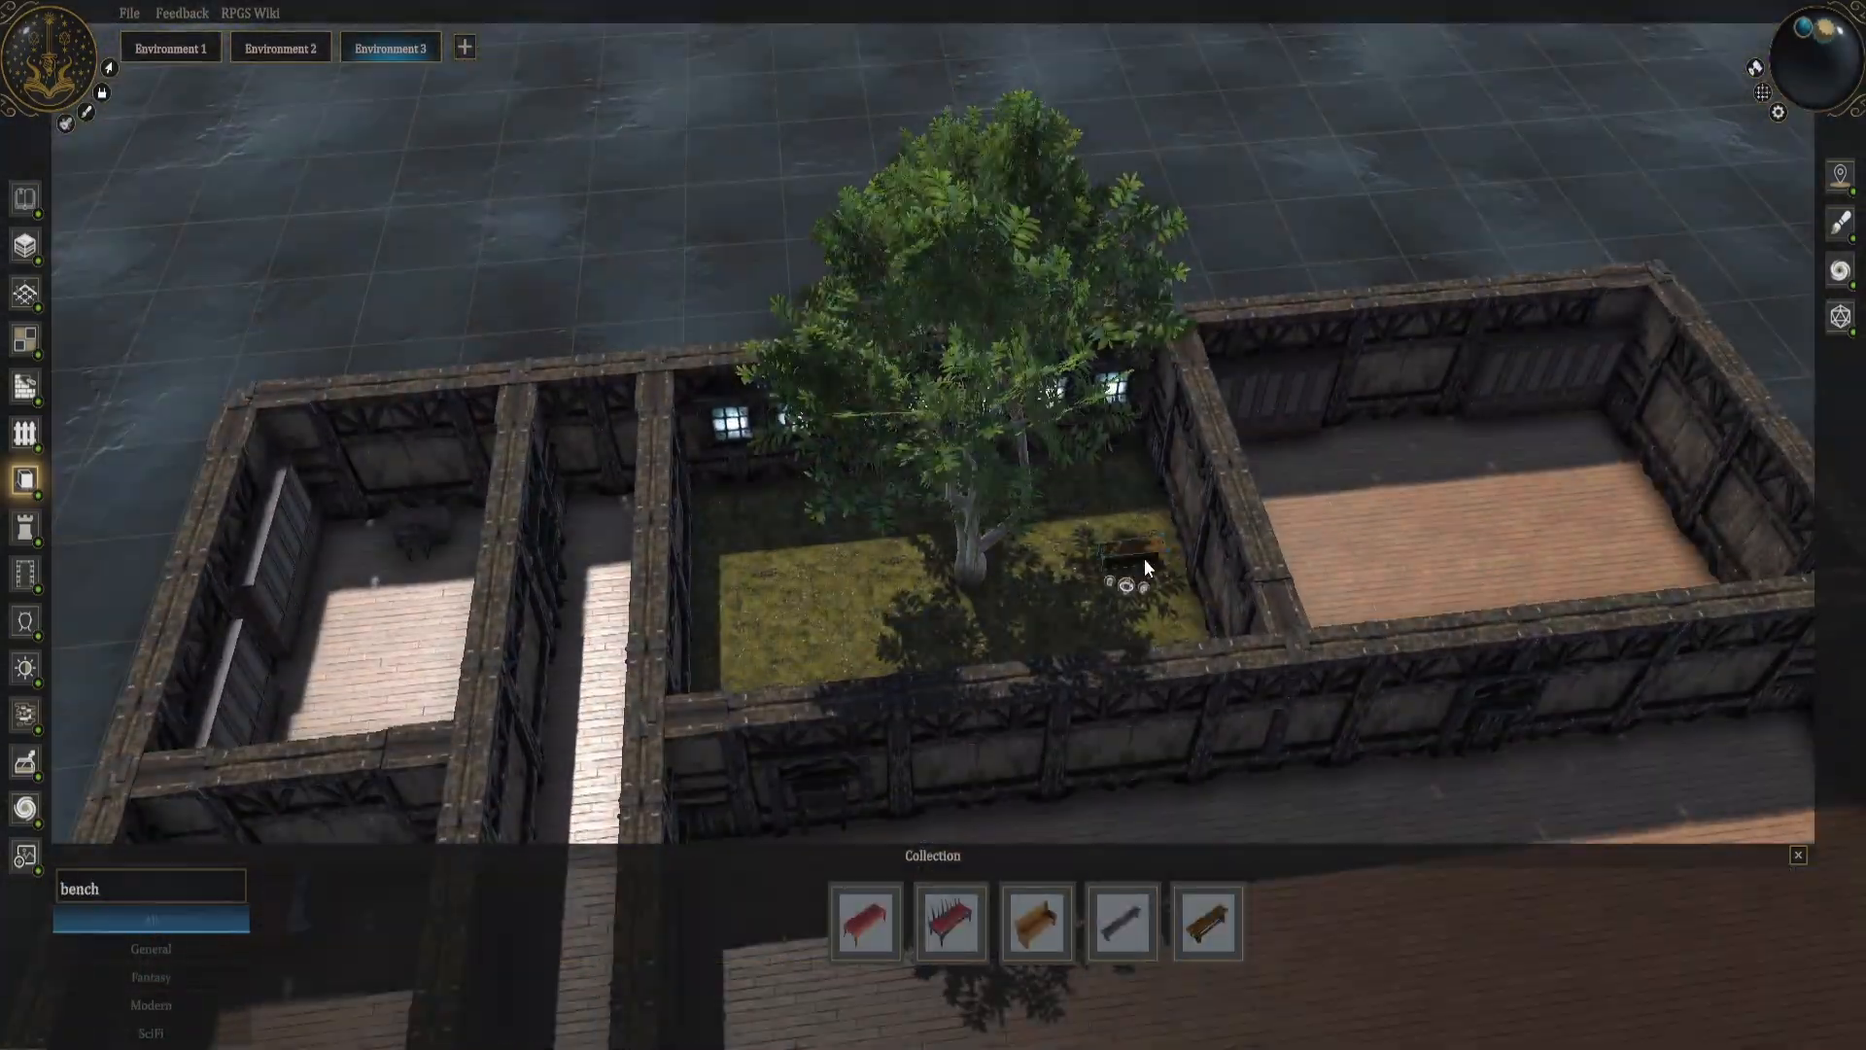
{"action": "scroll", "coordinate": [1145, 559], "scroll_direction": "up", "scroll_amount": 4}
{"action": "middle_click_drag", "start_coordinate": [1145, 559], "coordinate": [1030, 507]}
{"action": "key", "text": "Delete"}
Place a backless wooden bench along the partition wall of the grass-floored room.
{"action": "scroll", "coordinate": [1030, 507], "scroll_direction": "up", "scroll_amount": 3}
{"action": "left_click", "coordinate": [1123, 921]}
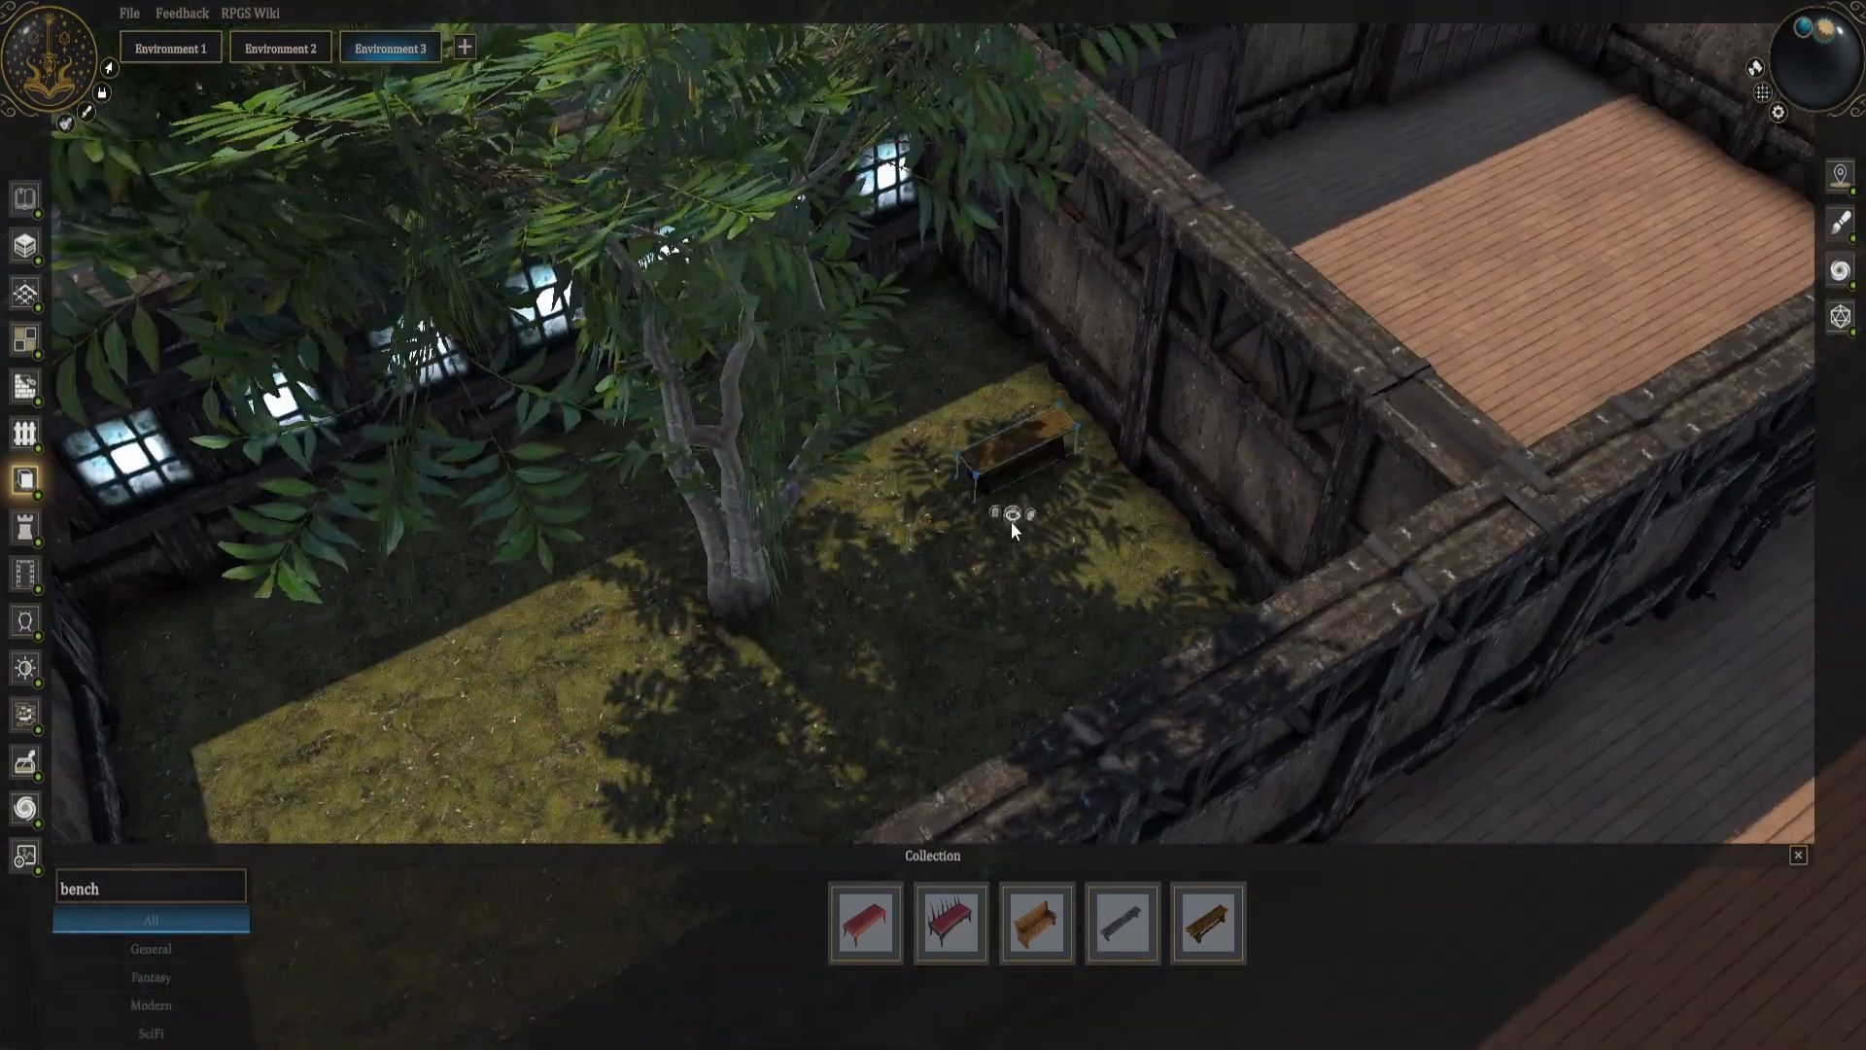
{"action": "left_click", "coordinate": [1030, 449]}
{"action": "scroll", "coordinate": [1129, 451], "scroll_direction": "up", "scroll_amount": 4}
{"action": "left_click_drag", "start_coordinate": [1073, 453], "coordinate": [1178, 595]}
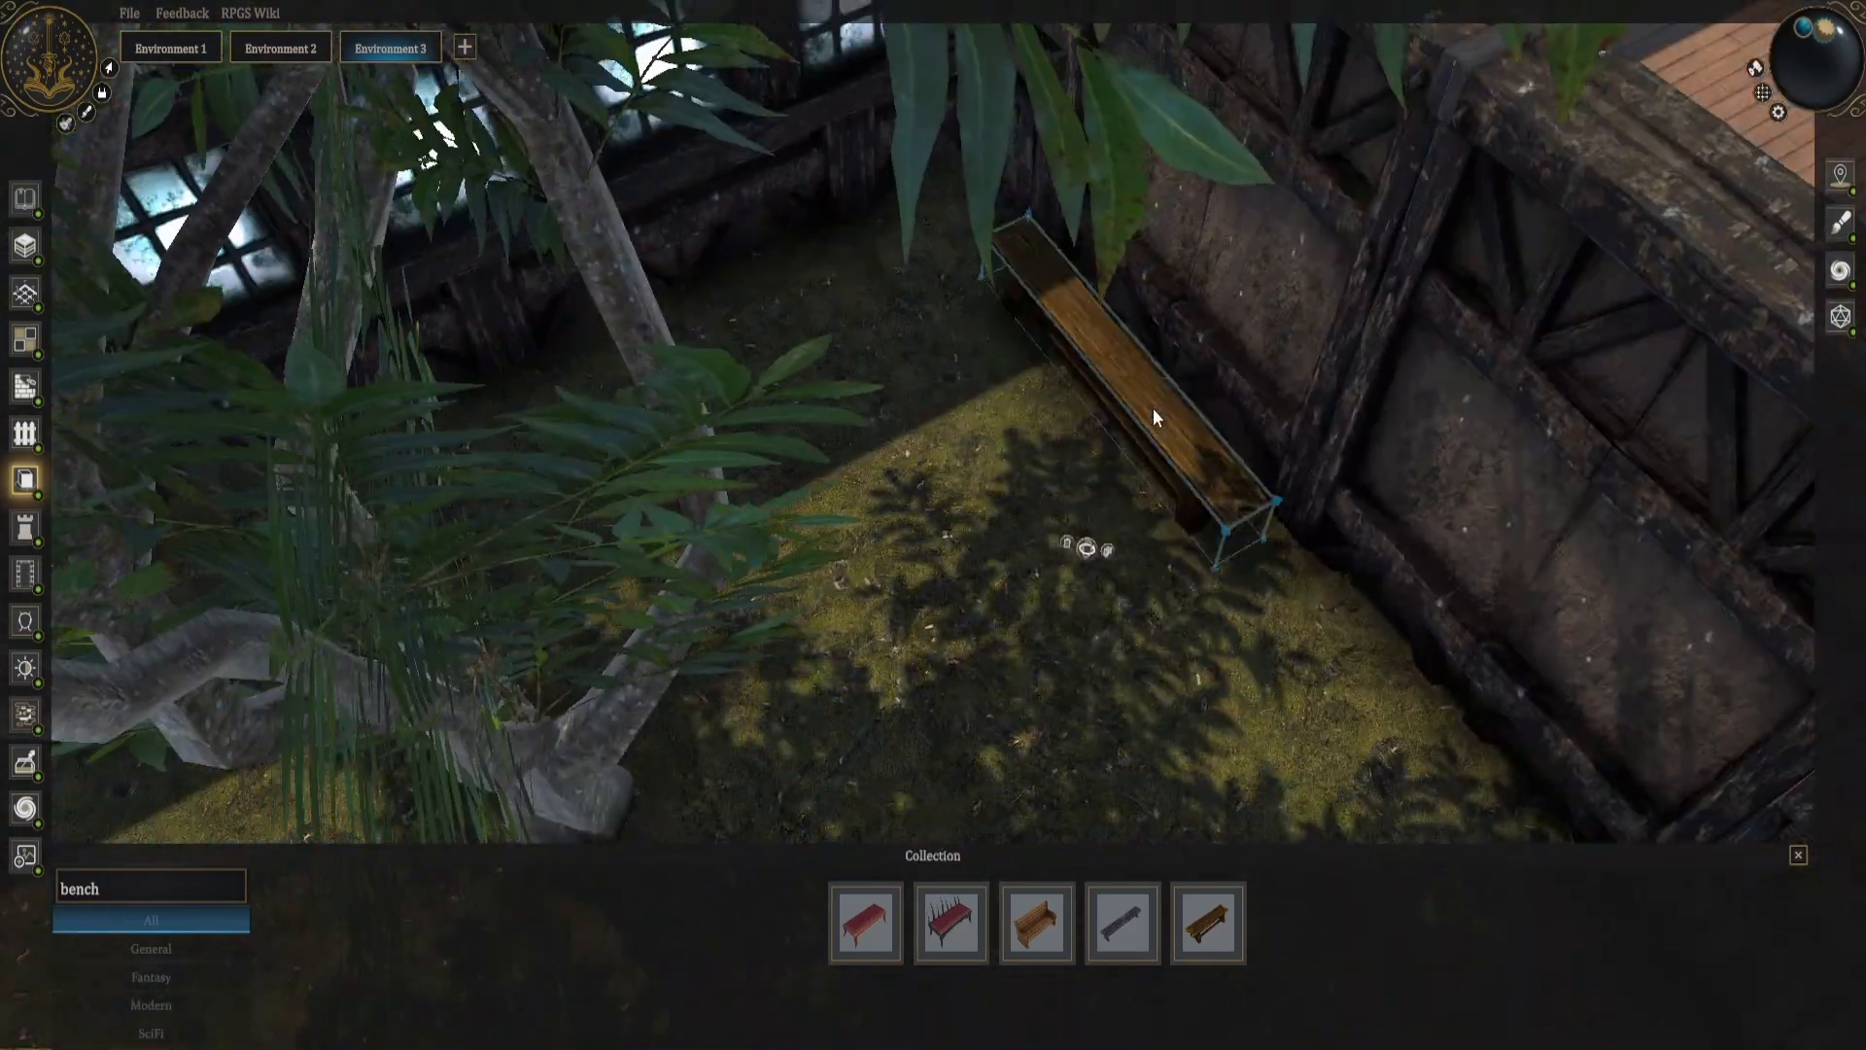
{"action": "middle_click_drag", "start_coordinate": [1153, 409], "coordinate": [1163, 325]}
{"action": "scroll", "coordinate": [1016, 340], "scroll_direction": "up", "scroll_amount": 3}
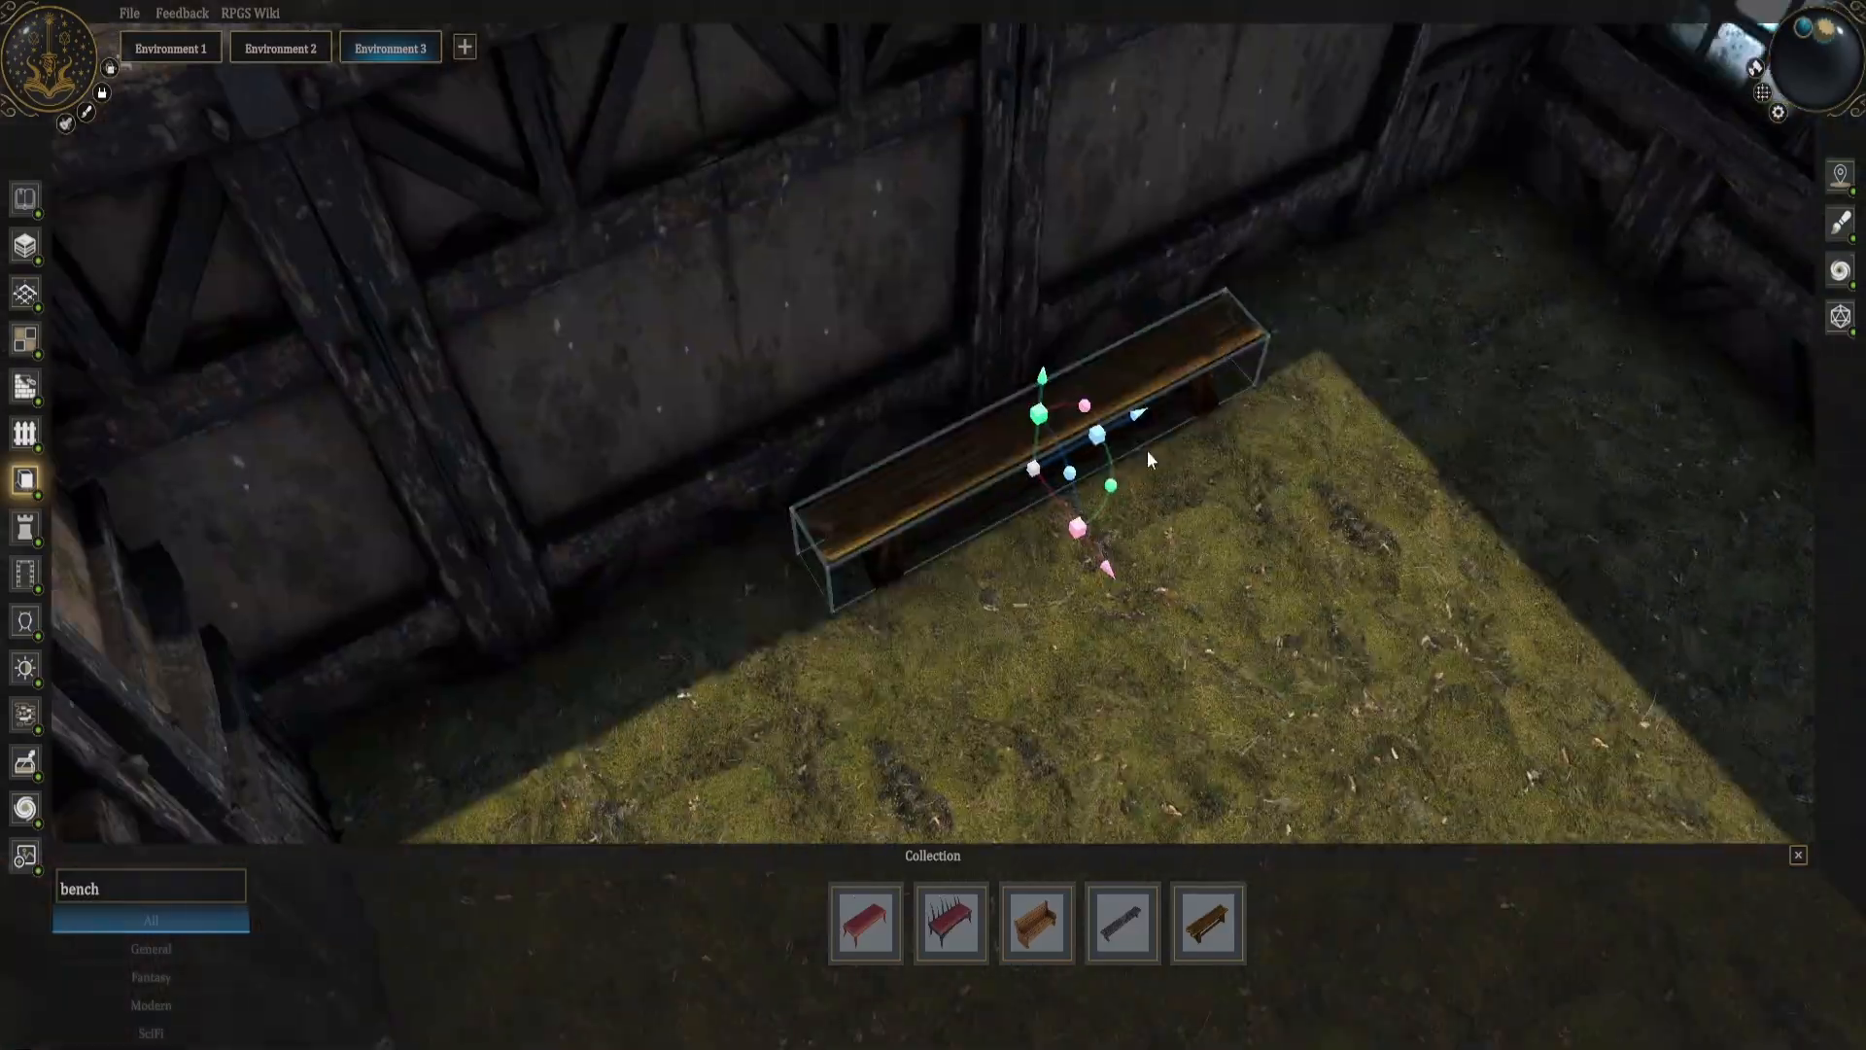
Copy the wooden bench and place the copy at the opposite end of the grass-floored room.
{"action": "scroll", "coordinate": [1199, 546], "scroll_direction": "down", "scroll_amount": 5}
{"action": "middle_click_drag", "start_coordinate": [1200, 546], "coordinate": [755, 463]}
{"action": "scroll", "coordinate": [755, 462], "scroll_direction": "up", "scroll_amount": 3}
{"action": "key", "text": "ctrl+v"}
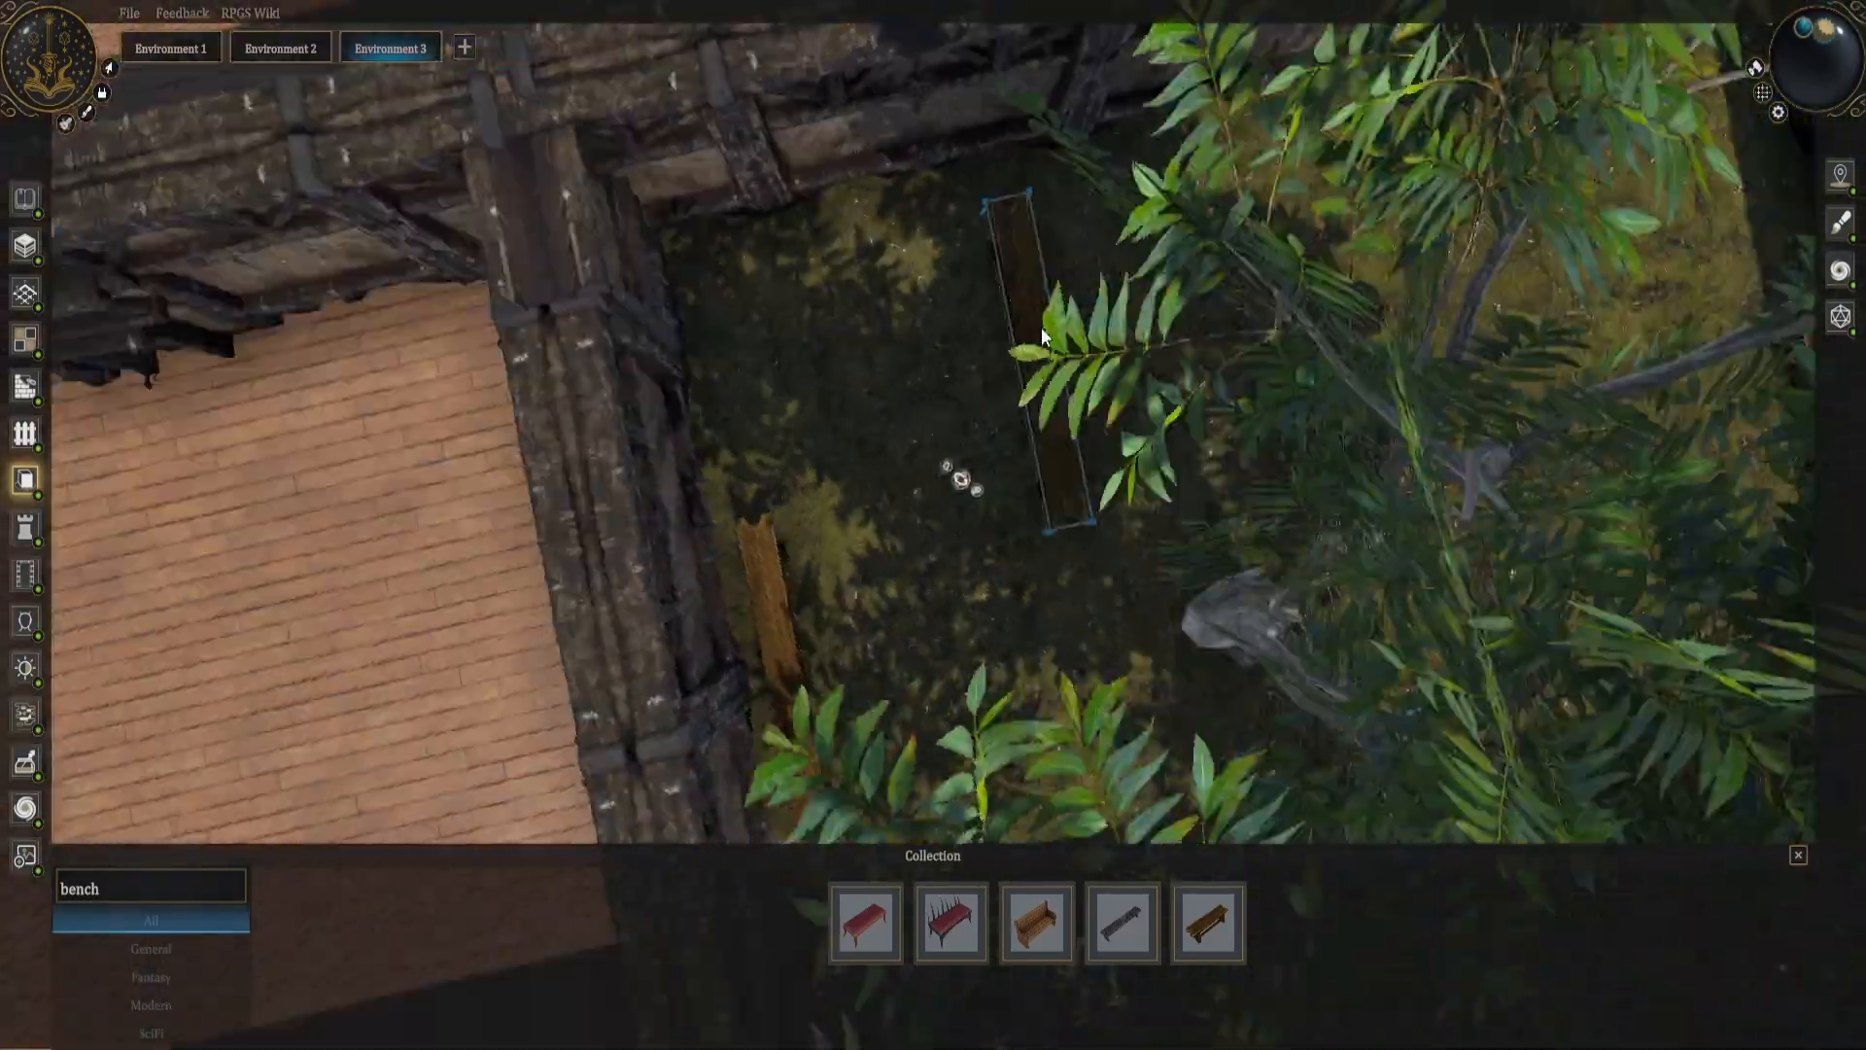
{"action": "scroll", "coordinate": [1141, 508], "scroll_direction": "down", "scroll_amount": 3}
{"action": "middle_click_drag", "start_coordinate": [1041, 337], "coordinate": [690, 435]}
{"action": "scroll", "coordinate": [1046, 533], "scroll_direction": "down", "scroll_amount": 4}
{"action": "scroll", "coordinate": [1046, 533], "scroll_direction": "up", "scroll_amount": 5}
Search the props for fern and place Fern 02 in the grass-floored room's corner near the windows.
{"action": "left_click", "coordinate": [150, 887]}
{"action": "type", "text": "fern"}
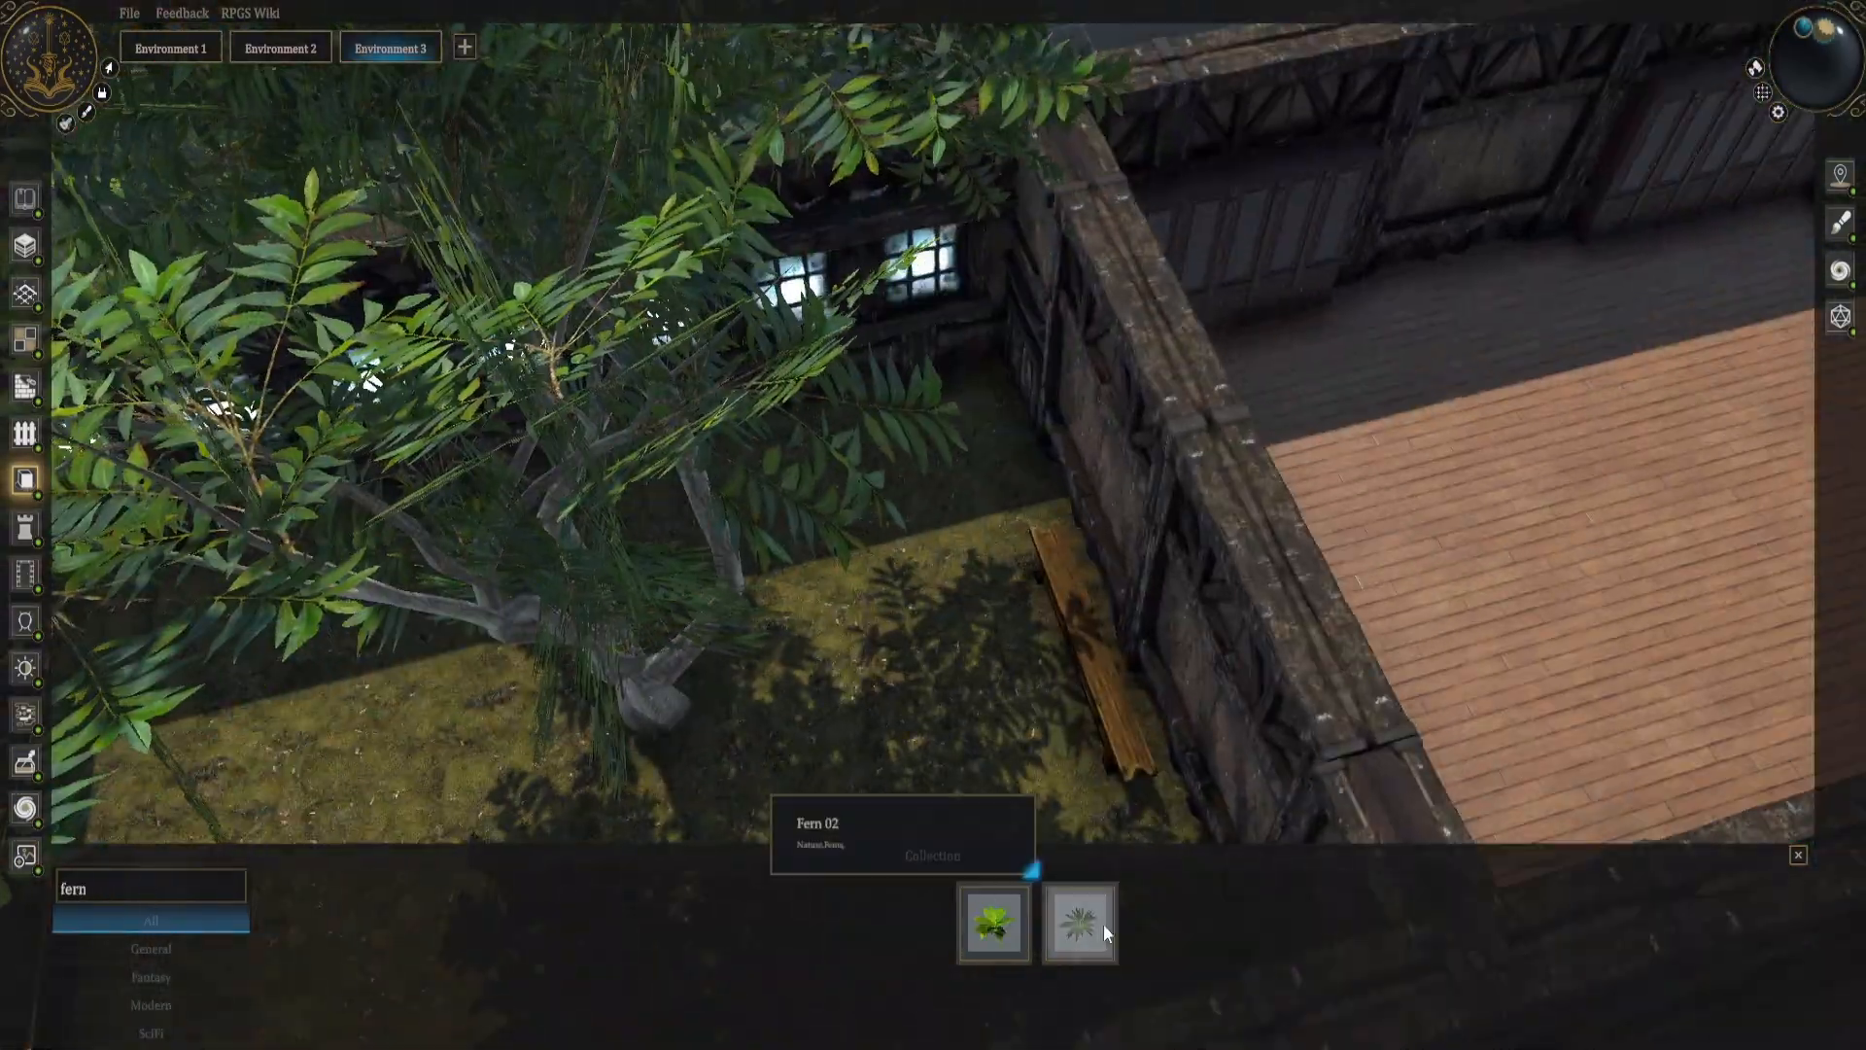
{"action": "left_click", "coordinate": [1099, 925]}
{"action": "left_click", "coordinate": [1041, 469]}
{"action": "scroll", "coordinate": [1250, 510], "scroll_direction": "down", "scroll_amount": 6}
Search the props for table and place an oval wooden table in the empty wood-floored room beside the garden.
{"action": "left_click", "coordinate": [150, 887]}
{"action": "type", "text": "table"}
{"action": "left_click", "coordinate": [646, 1014]}
{"action": "middle_click_drag", "start_coordinate": [953, 467], "coordinate": [939, 574]}
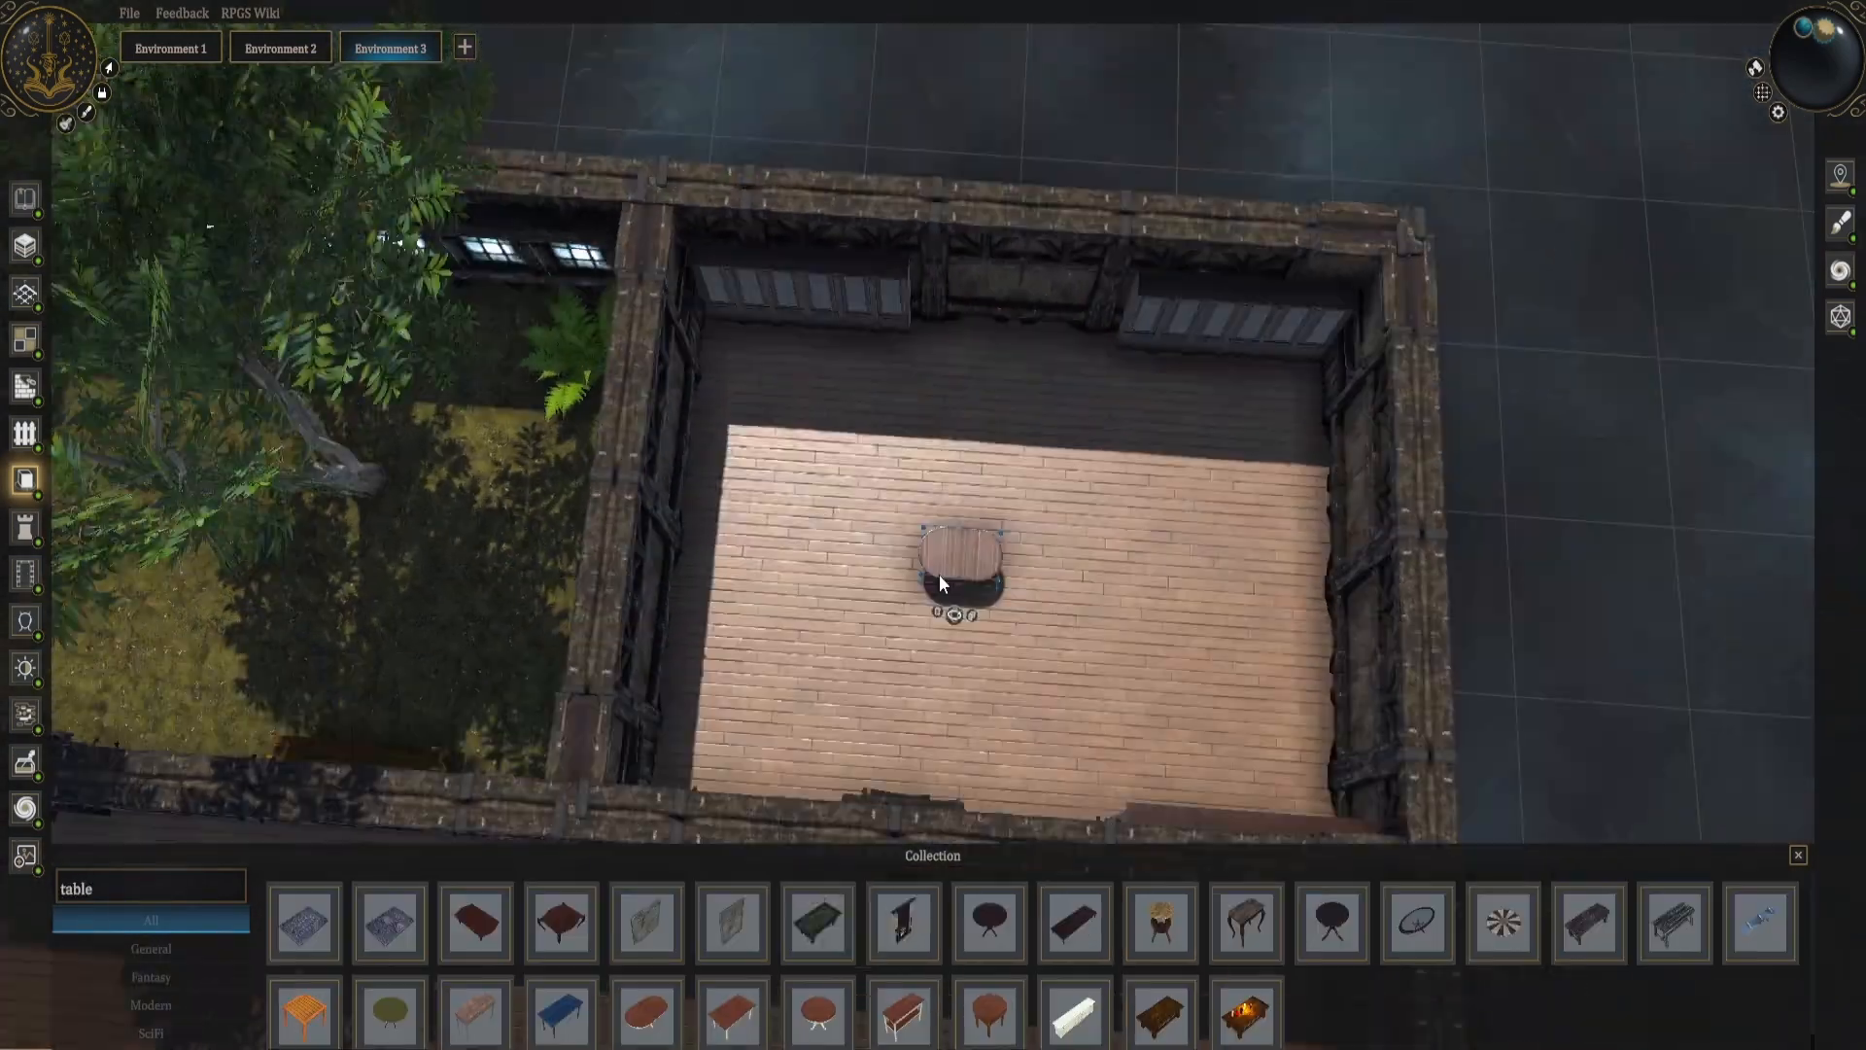
Enlarge the oval table to meeting-table size and position it in the garden-side half of the room.
{"action": "scroll", "coordinate": [939, 574], "scroll_direction": "up", "scroll_amount": 3}
{"action": "scroll", "coordinate": [902, 406], "scroll_direction": "up", "scroll_amount": 5, "text": "ctrl"}
{"action": "scroll", "coordinate": [902, 406], "scroll_direction": "up", "scroll_amount": 4}
{"action": "left_click", "coordinate": [952, 436]}
{"action": "mouse_move", "coordinate": [902, 406]}
{"action": "middle_mouse_down"}
{"action": "mouse_move", "coordinate": [953, 435]}
{"action": "mouse_move", "coordinate": [908, 541]}
{"action": "mouse_move", "coordinate": [912, 430]}
{"action": "middle_mouse_up"}
{"action": "scroll", "coordinate": [912, 430], "scroll_direction": "down", "scroll_amount": 3}
{"action": "left_click", "coordinate": [912, 429]}
{"action": "key", "text": "Escape"}
{"action": "left_click_drag", "start_coordinate": [1060, 490], "coordinate": [1098, 437]}
{"action": "middle_click_drag", "start_coordinate": [1098, 438], "coordinate": [1084, 544]}
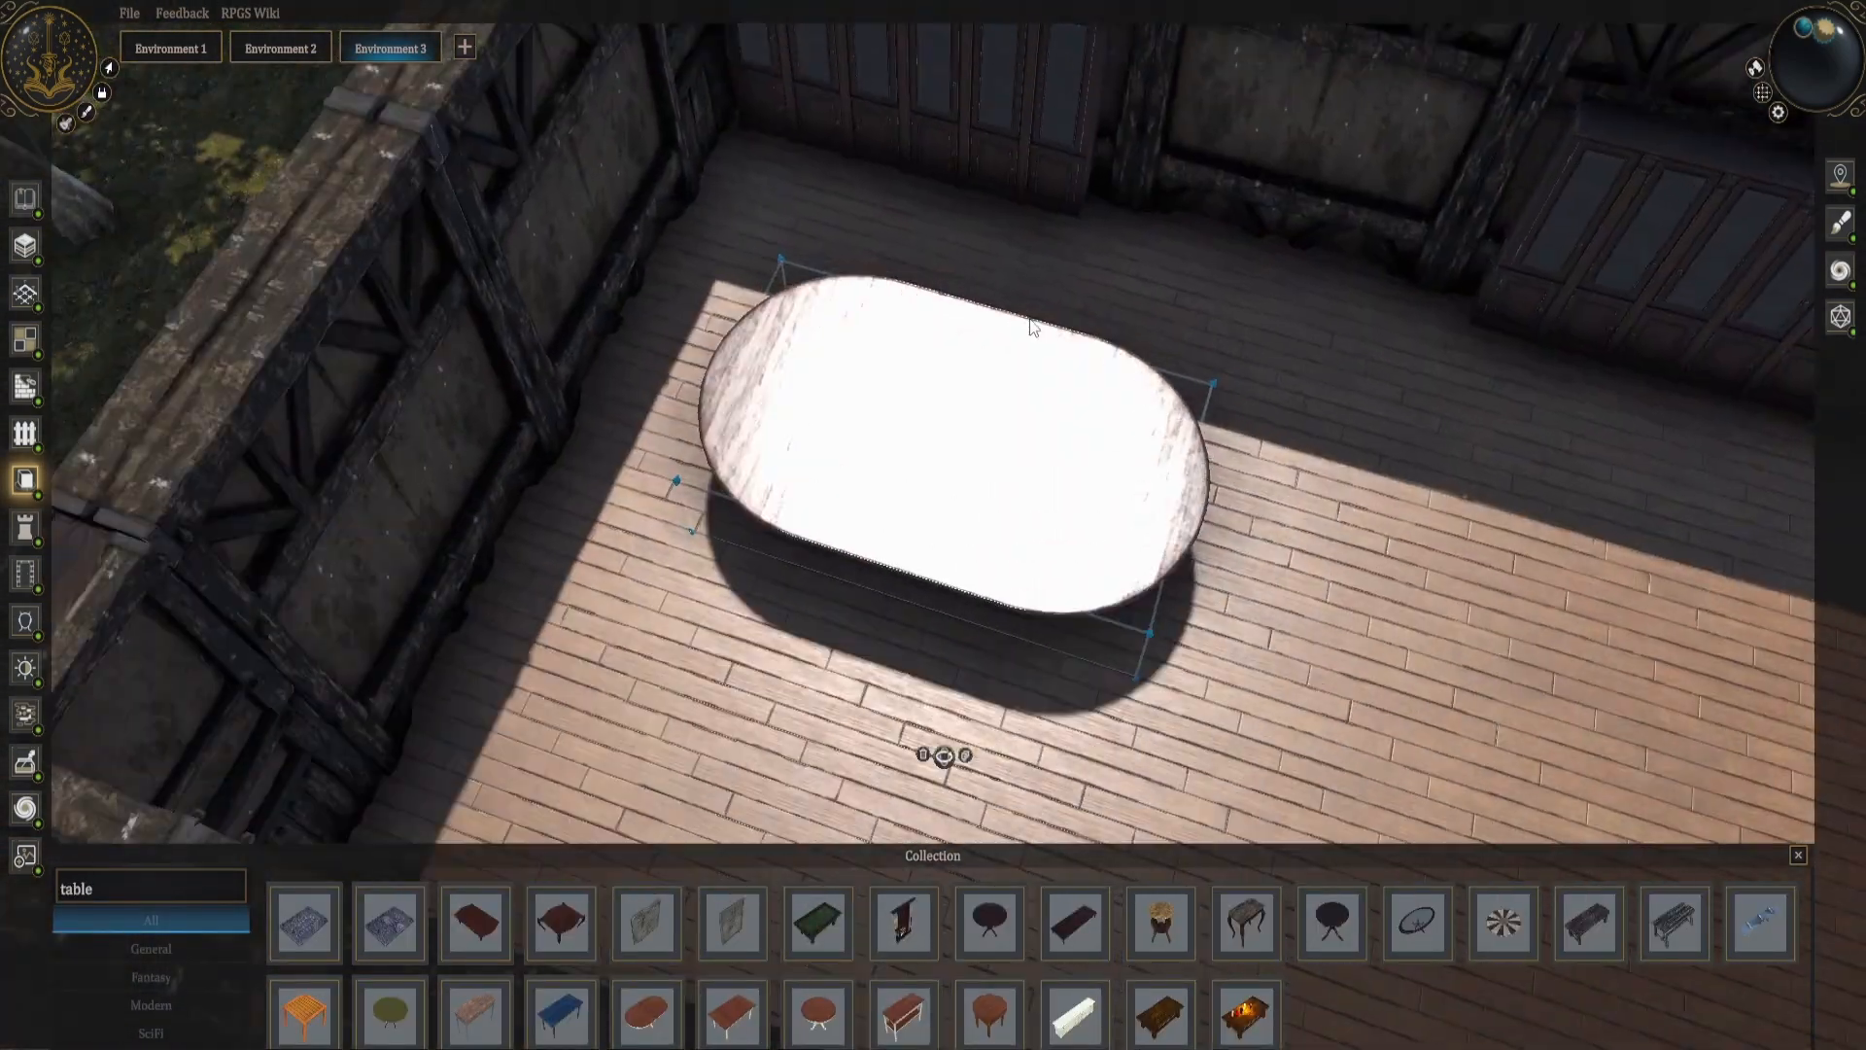
Search the props for chair and place three chairs along each long side of the oval table.
{"action": "left_click", "coordinate": [151, 887]}
{"action": "type", "text": "chair"}
{"action": "middle_click_drag", "start_coordinate": [787, 614], "coordinate": [784, 693]}
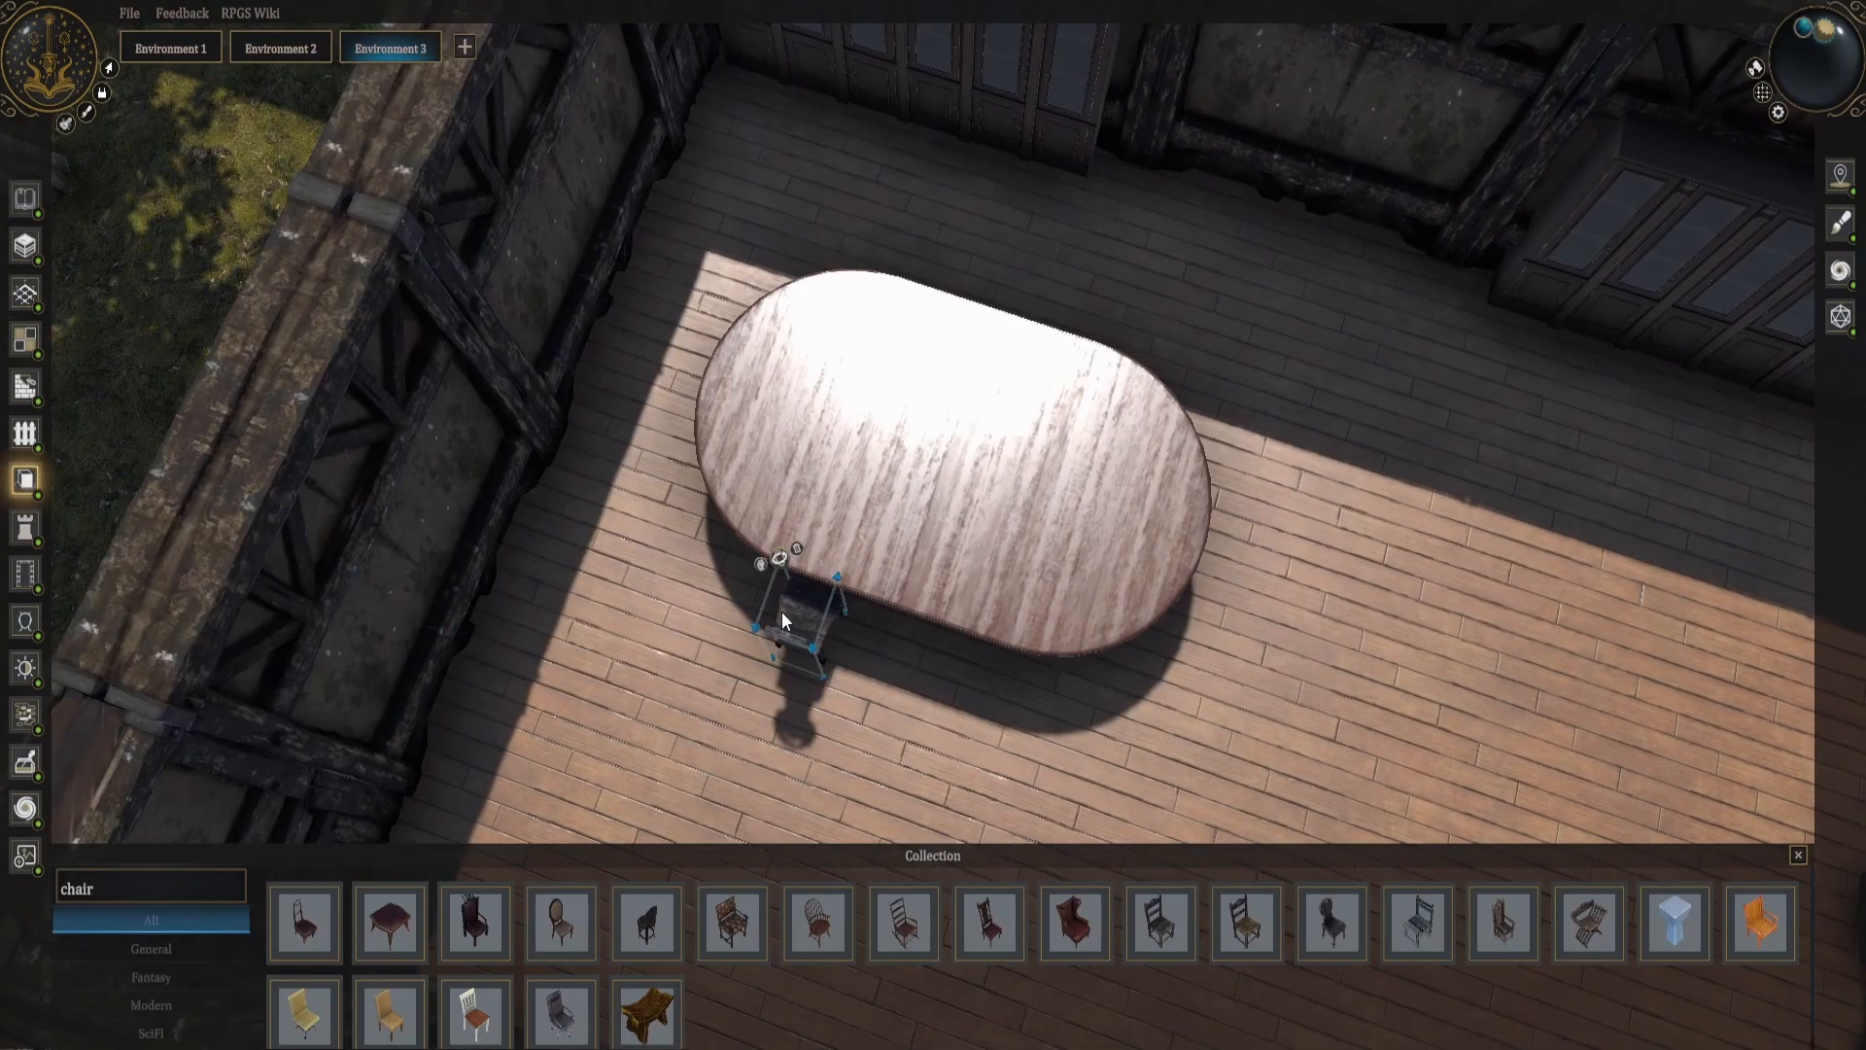
{"action": "left_click", "coordinate": [993, 714]}
{"action": "middle_click_drag", "start_coordinate": [992, 714], "coordinate": [1160, 604]}
{"action": "left_click", "coordinate": [1160, 605]}
{"action": "middle_click_drag", "start_coordinate": [1038, 698], "coordinate": [908, 662]}
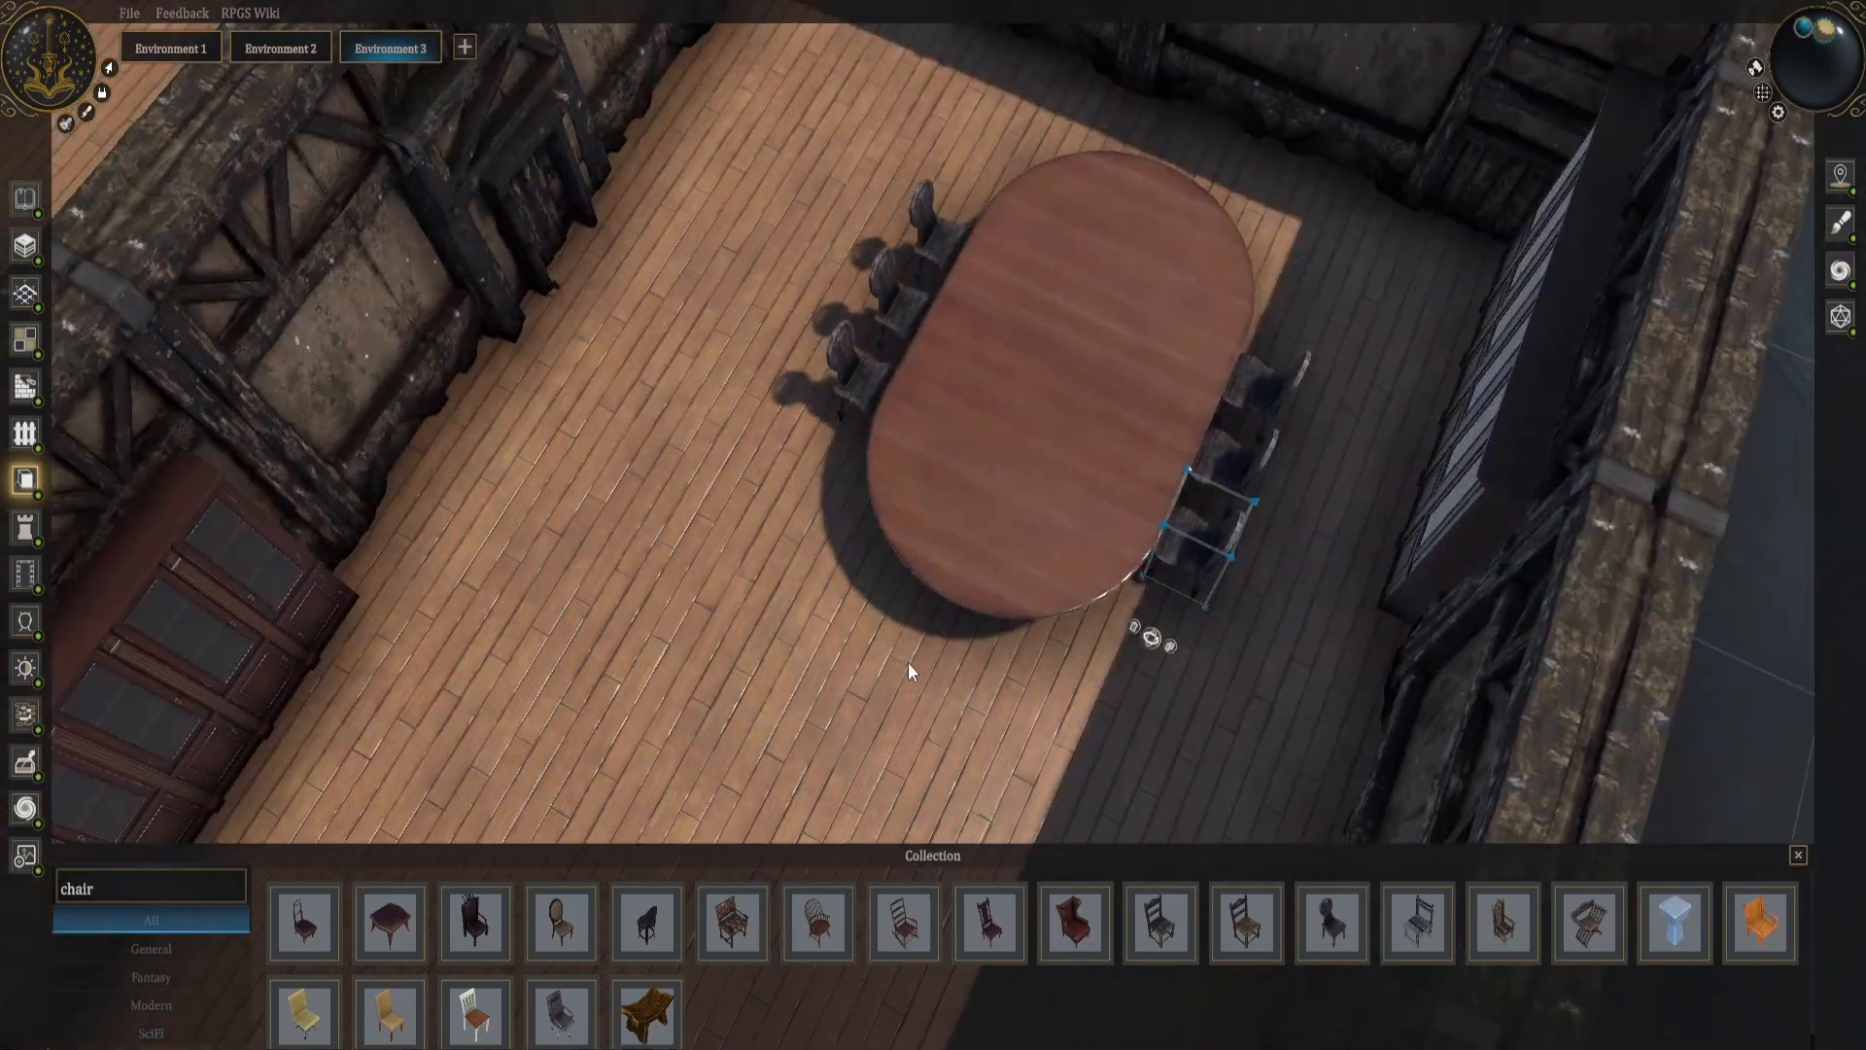
Place a wooden desk at the free end of the meeting room and put a chair behind it.
{"action": "middle_click_drag", "start_coordinate": [948, 587], "coordinate": [1128, 570]}
{"action": "left_click", "coordinate": [151, 889]}
{"action": "type", "text": "desk"}
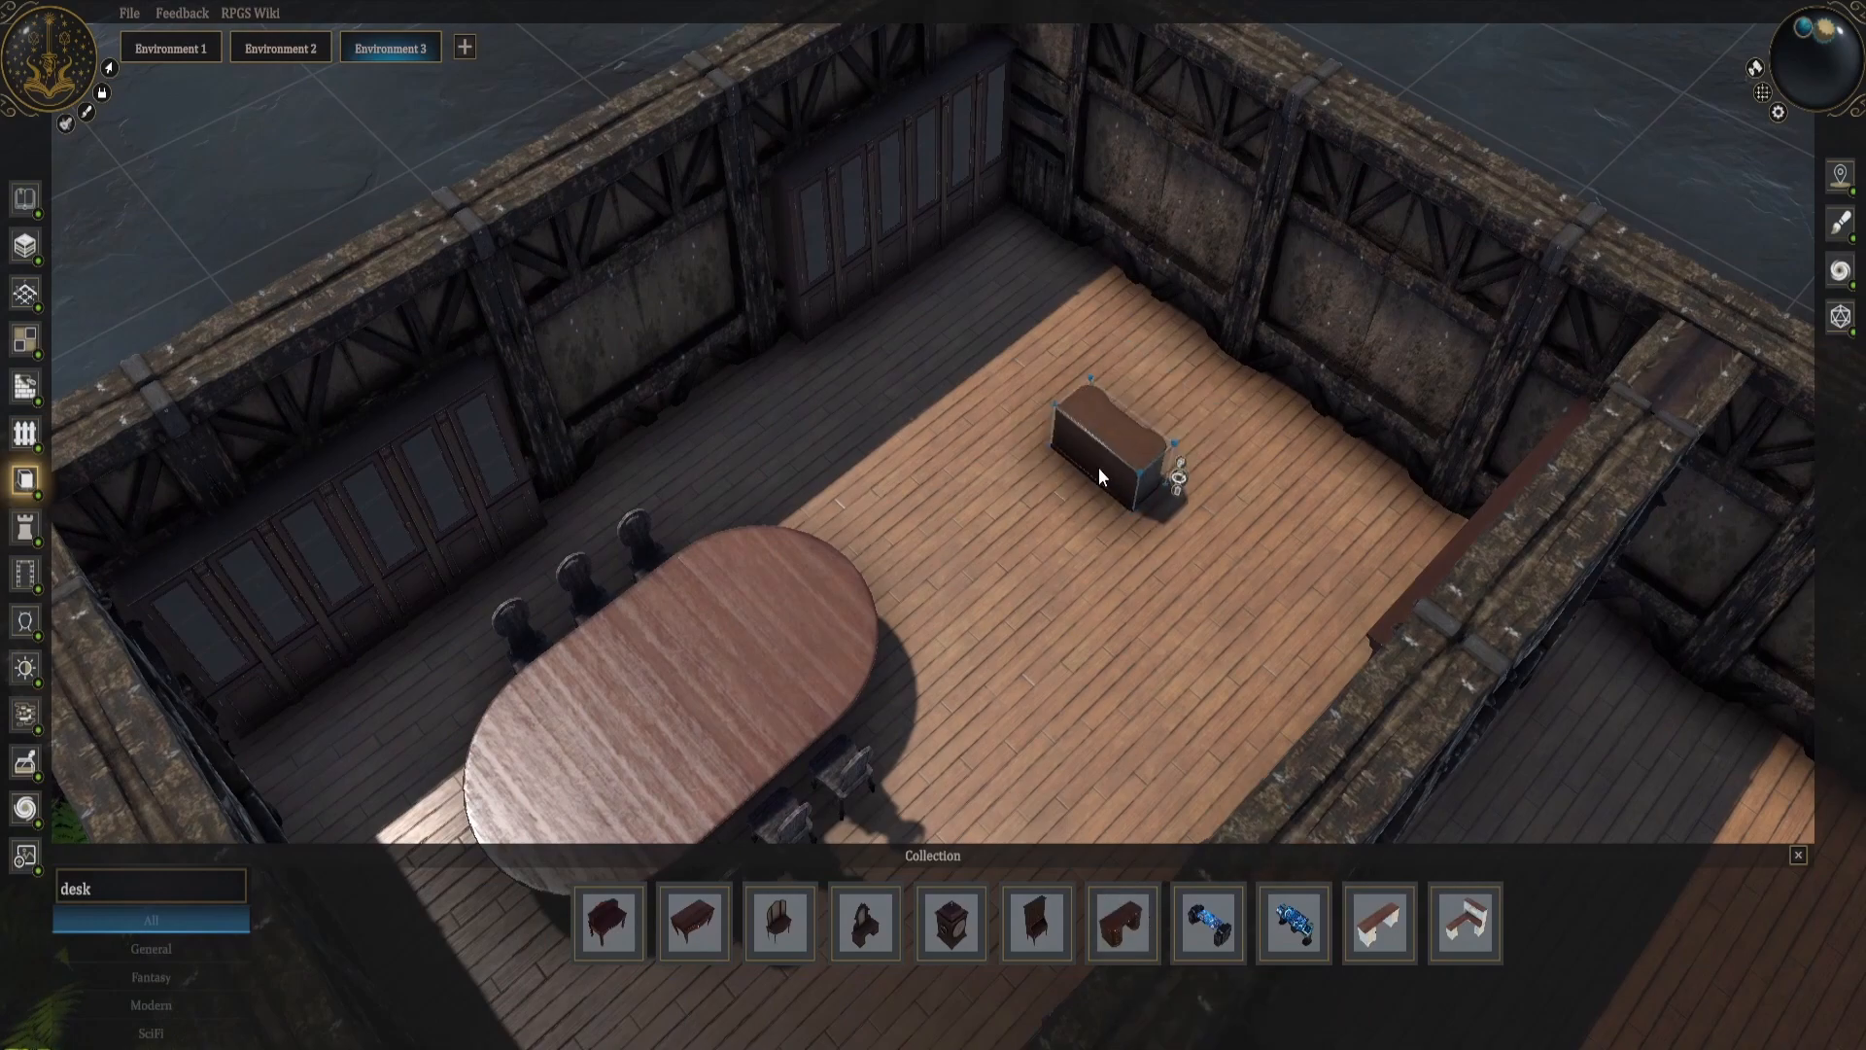
{"action": "left_click_drag", "start_coordinate": [1098, 476], "coordinate": [1142, 441]}
{"action": "left_click", "coordinate": [151, 889]}
{"action": "type", "text": "chair"}
{"action": "middle_click_drag", "start_coordinate": [1197, 408], "coordinate": [847, 539]}
Search the props for shelf and place a long wooden shelf on the large hall's partition wall near the corner.
{"action": "left_click", "coordinate": [151, 889]}
{"action": "type", "text": "shelf"}
{"action": "left_click_drag", "start_coordinate": [1039, 936], "coordinate": [1251, 333]}
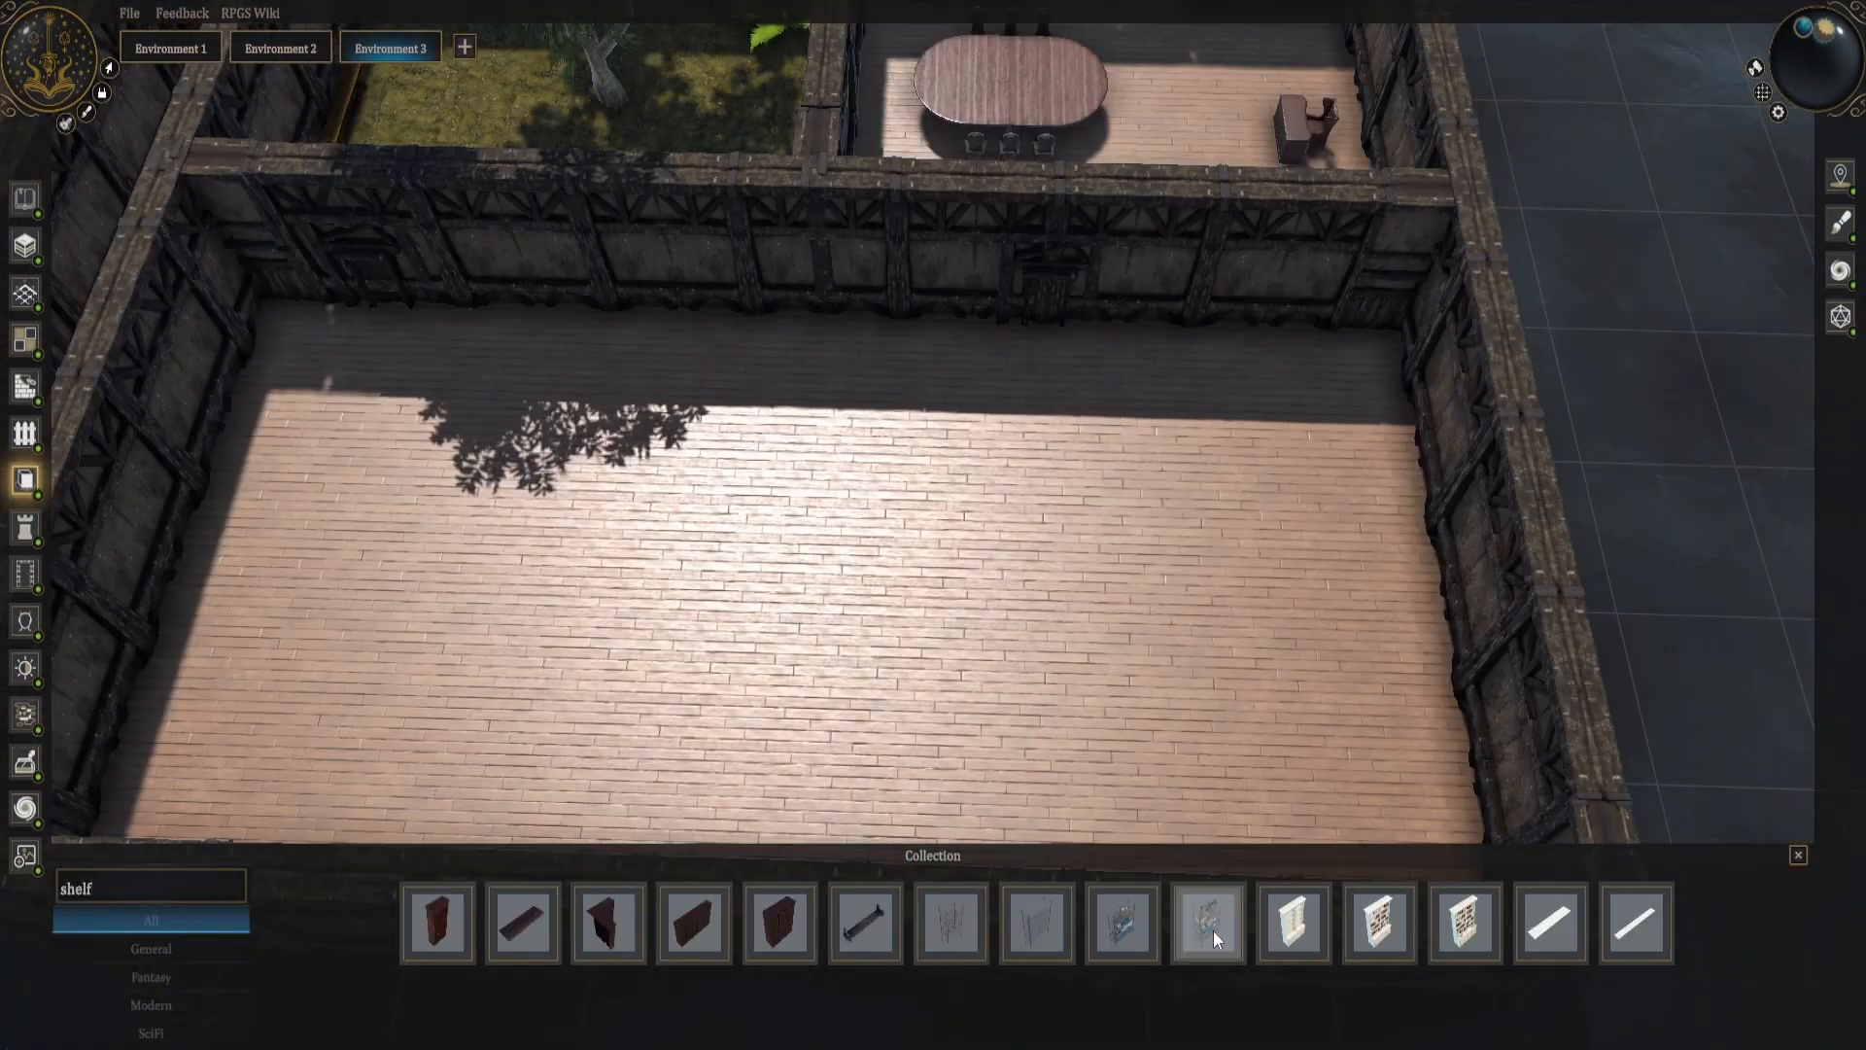
{"action": "key", "text": "w"}
{"action": "left_click_drag", "start_coordinate": [867, 928], "coordinate": [1594, 422]}
{"action": "scroll", "coordinate": [1512, 430], "scroll_direction": "up", "scroll_amount": 3}
{"action": "key", "text": "d"}
{"action": "left_click_drag", "start_coordinate": [1380, 452], "coordinate": [1579, 473]}
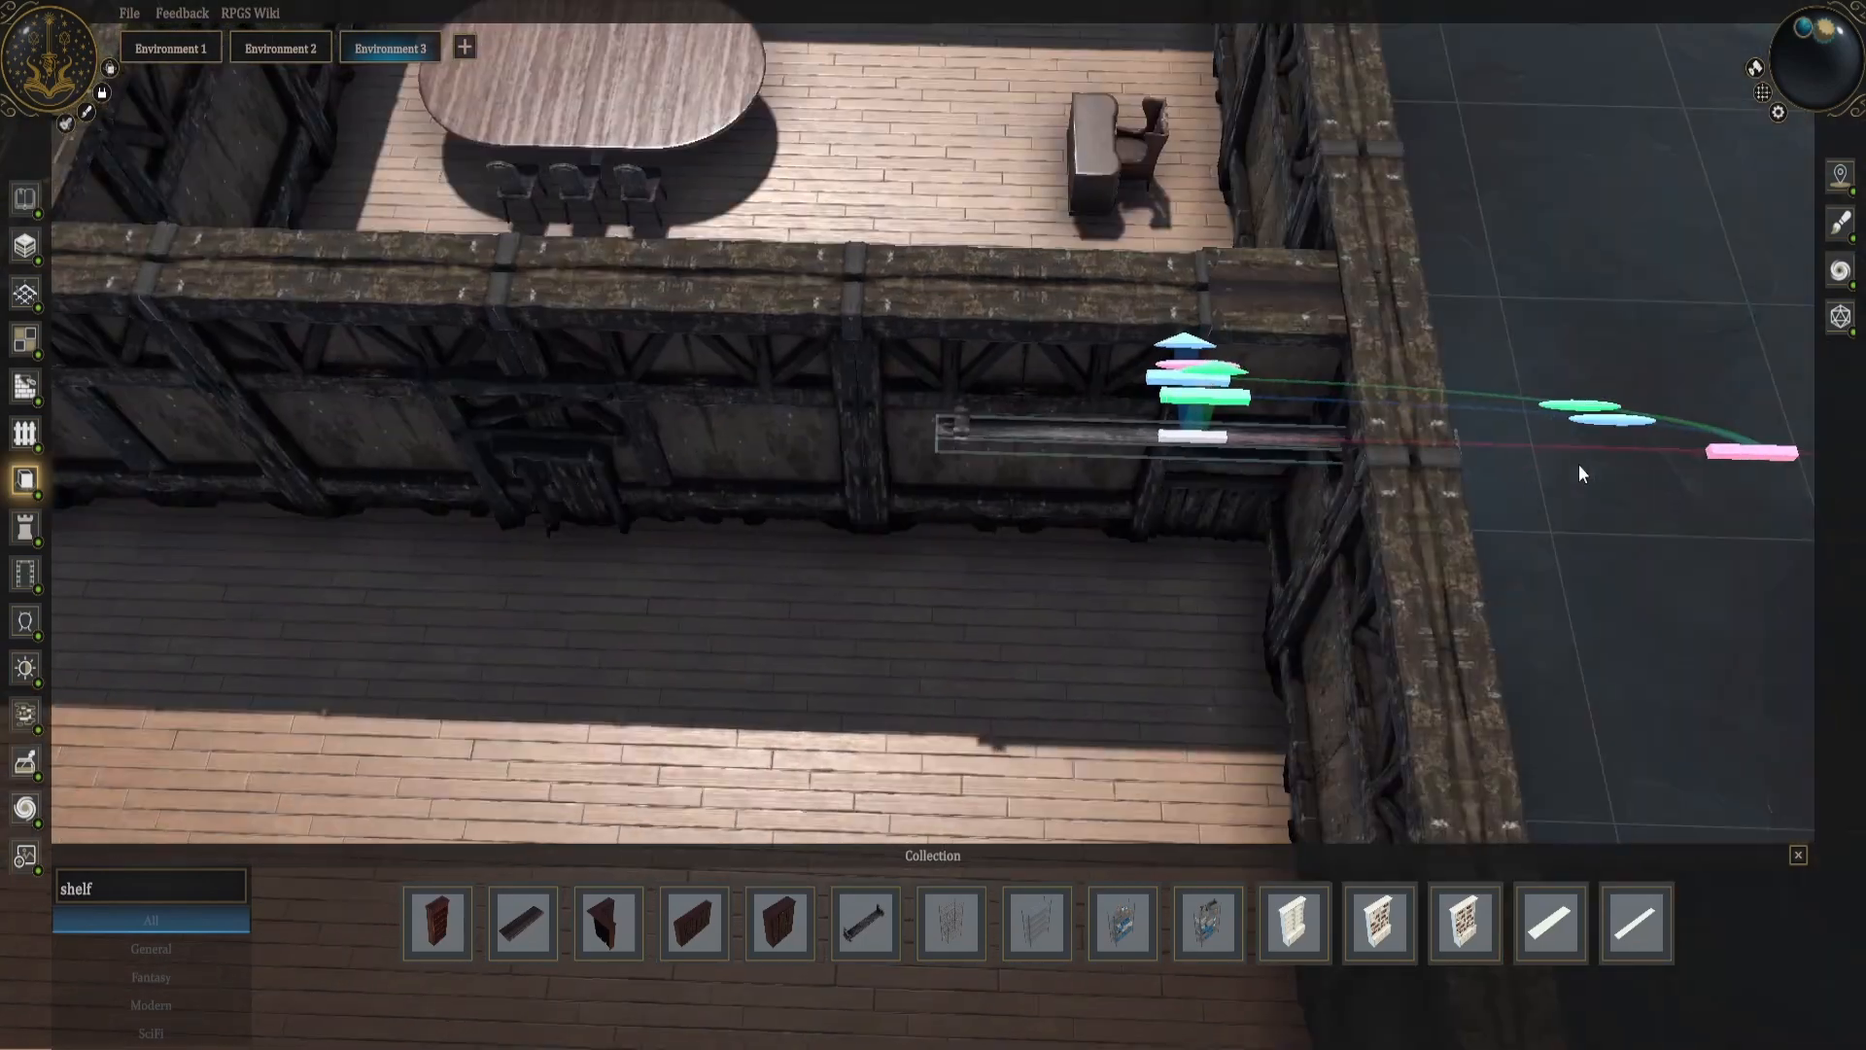
Deepen the wooden shelf and move it back so it is mounted against the partition wall.
{"action": "middle_click_drag", "start_coordinate": [1097, 439], "coordinate": [1029, 371]}
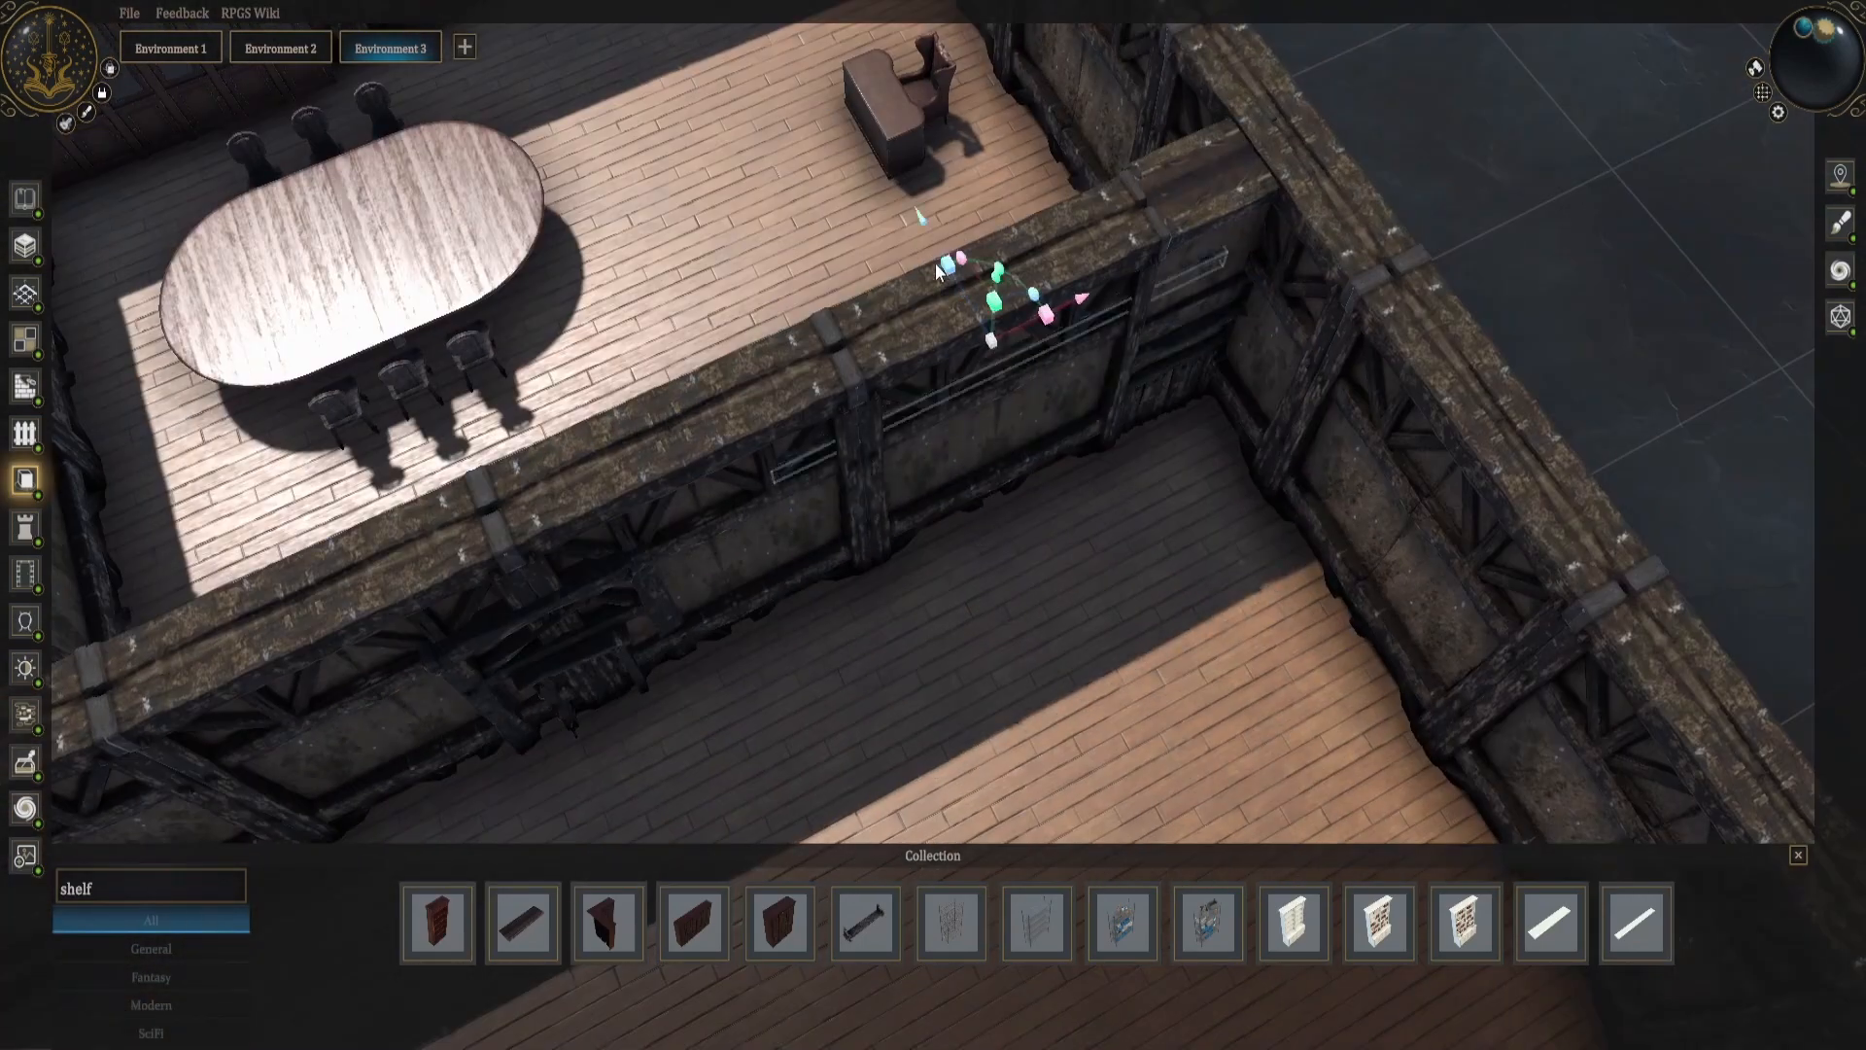
{"action": "middle_click_drag", "start_coordinate": [938, 272], "coordinate": [994, 369]}
{"action": "middle_click_drag", "start_coordinate": [1433, 785], "coordinate": [1030, 389]}
{"action": "left_click_drag", "start_coordinate": [1015, 379], "coordinate": [949, 359]}
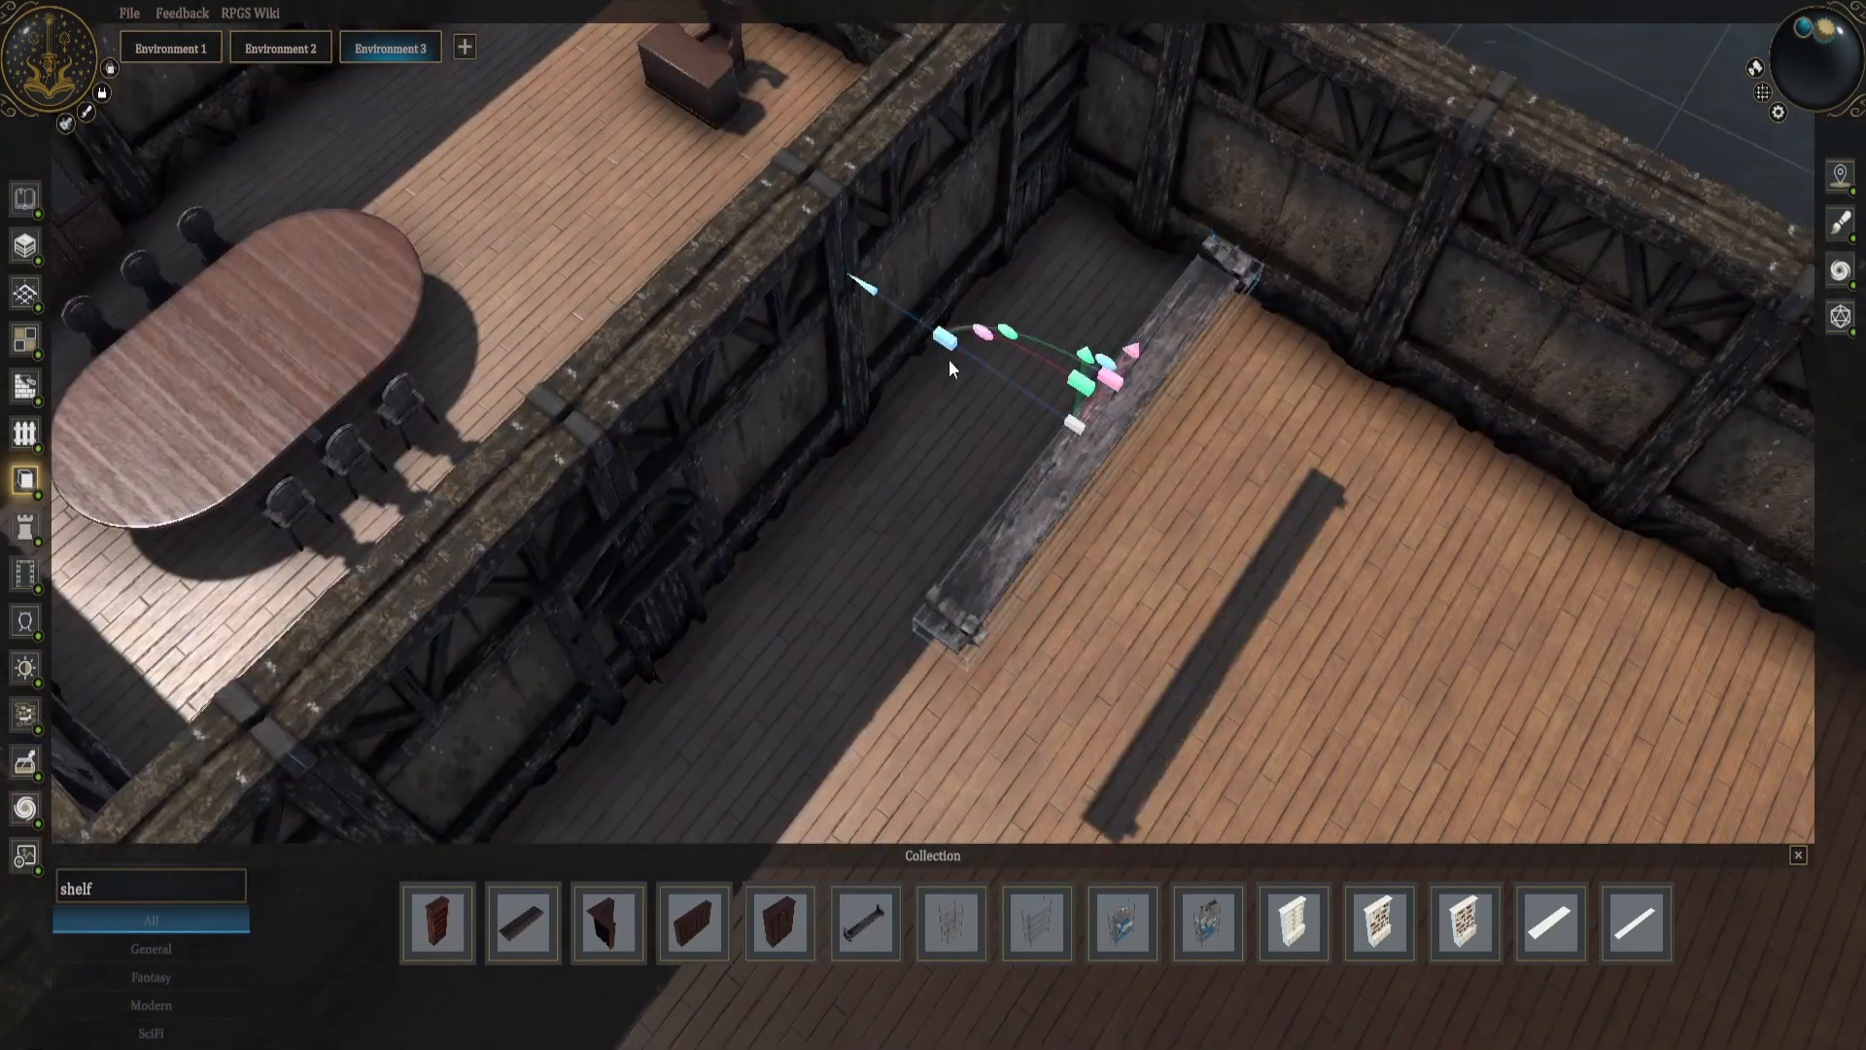
{"action": "middle_click_drag", "start_coordinate": [949, 359], "coordinate": [1163, 418]}
{"action": "left_click_drag", "start_coordinate": [1163, 418], "coordinate": [1156, 340]}
{"action": "middle_click_drag", "start_coordinate": [1157, 340], "coordinate": [1075, 276]}
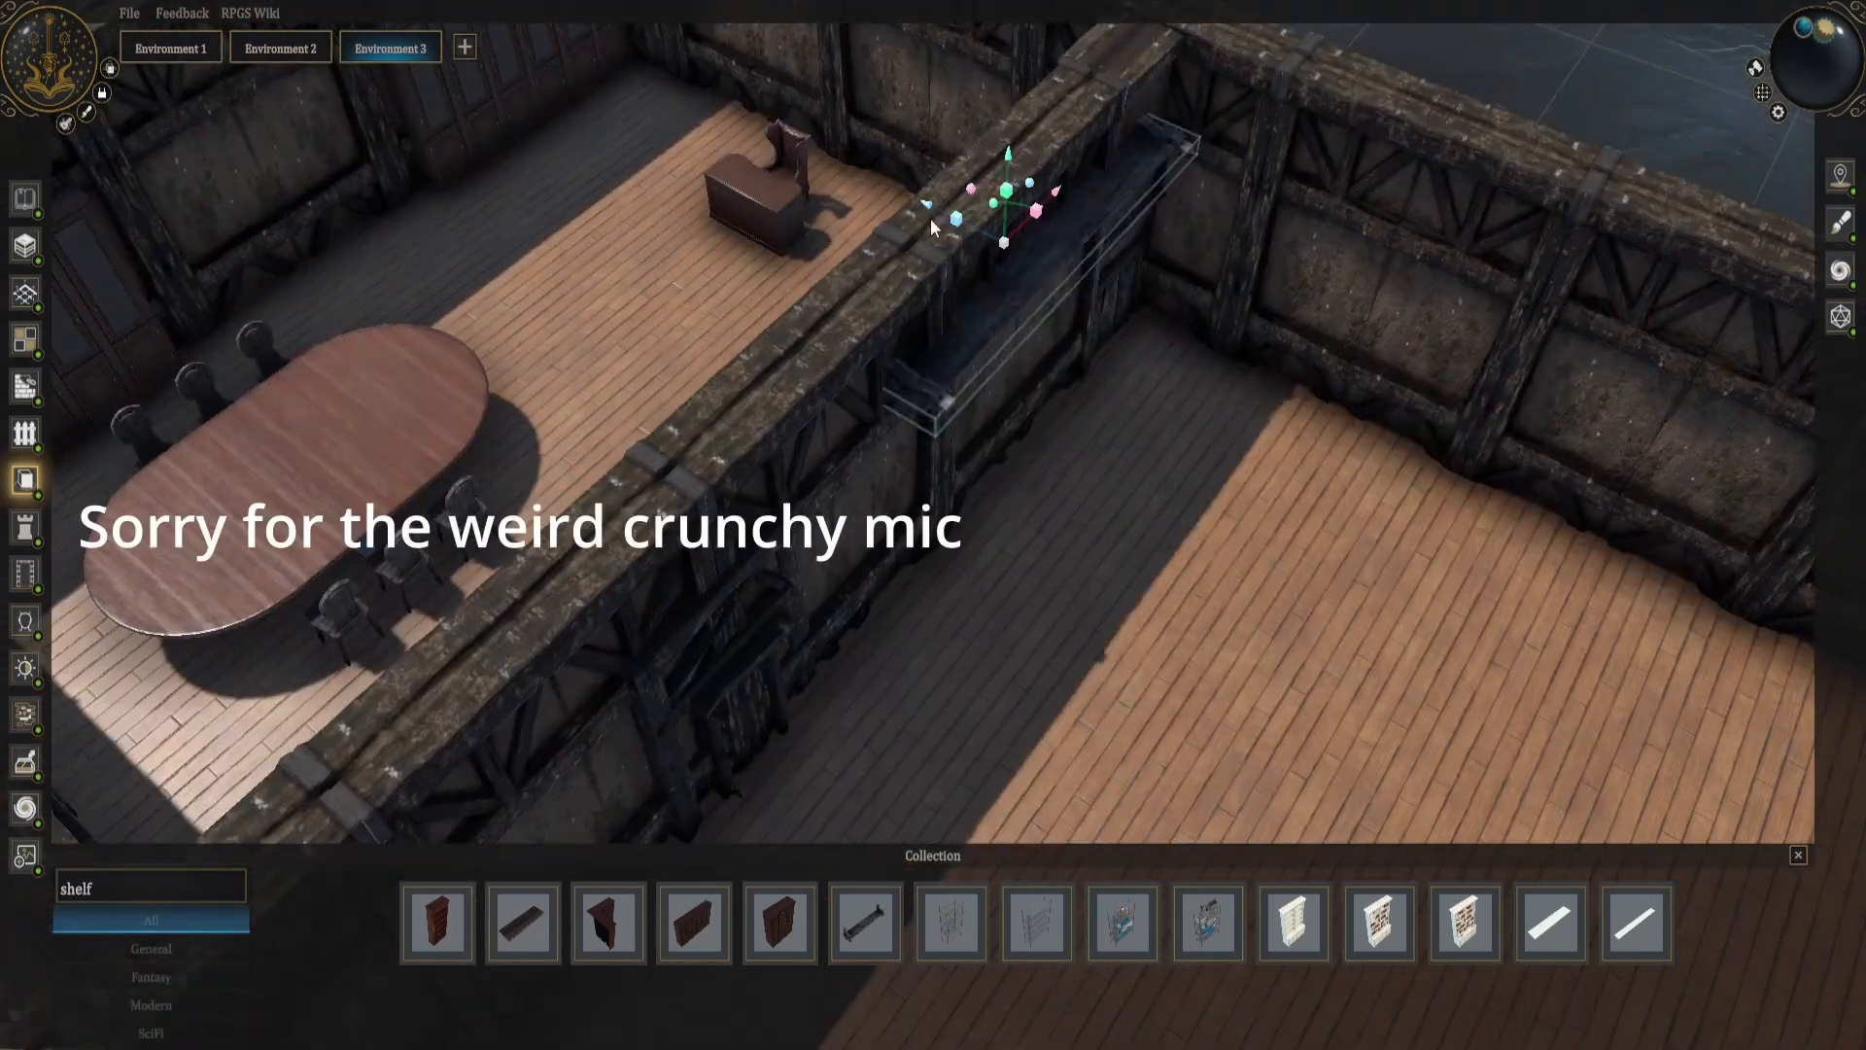
Add a second matching shelf to the same wall so the two shelves hang one above the other.
{"action": "middle_click_drag", "start_coordinate": [930, 220], "coordinate": [1117, 521]}
{"action": "left_click", "coordinate": [1070, 374]}
{"action": "left_click_drag", "start_coordinate": [1091, 253], "coordinate": [1089, 358]}
{"action": "middle_click_drag", "start_coordinate": [1089, 388], "coordinate": [1331, 457]}
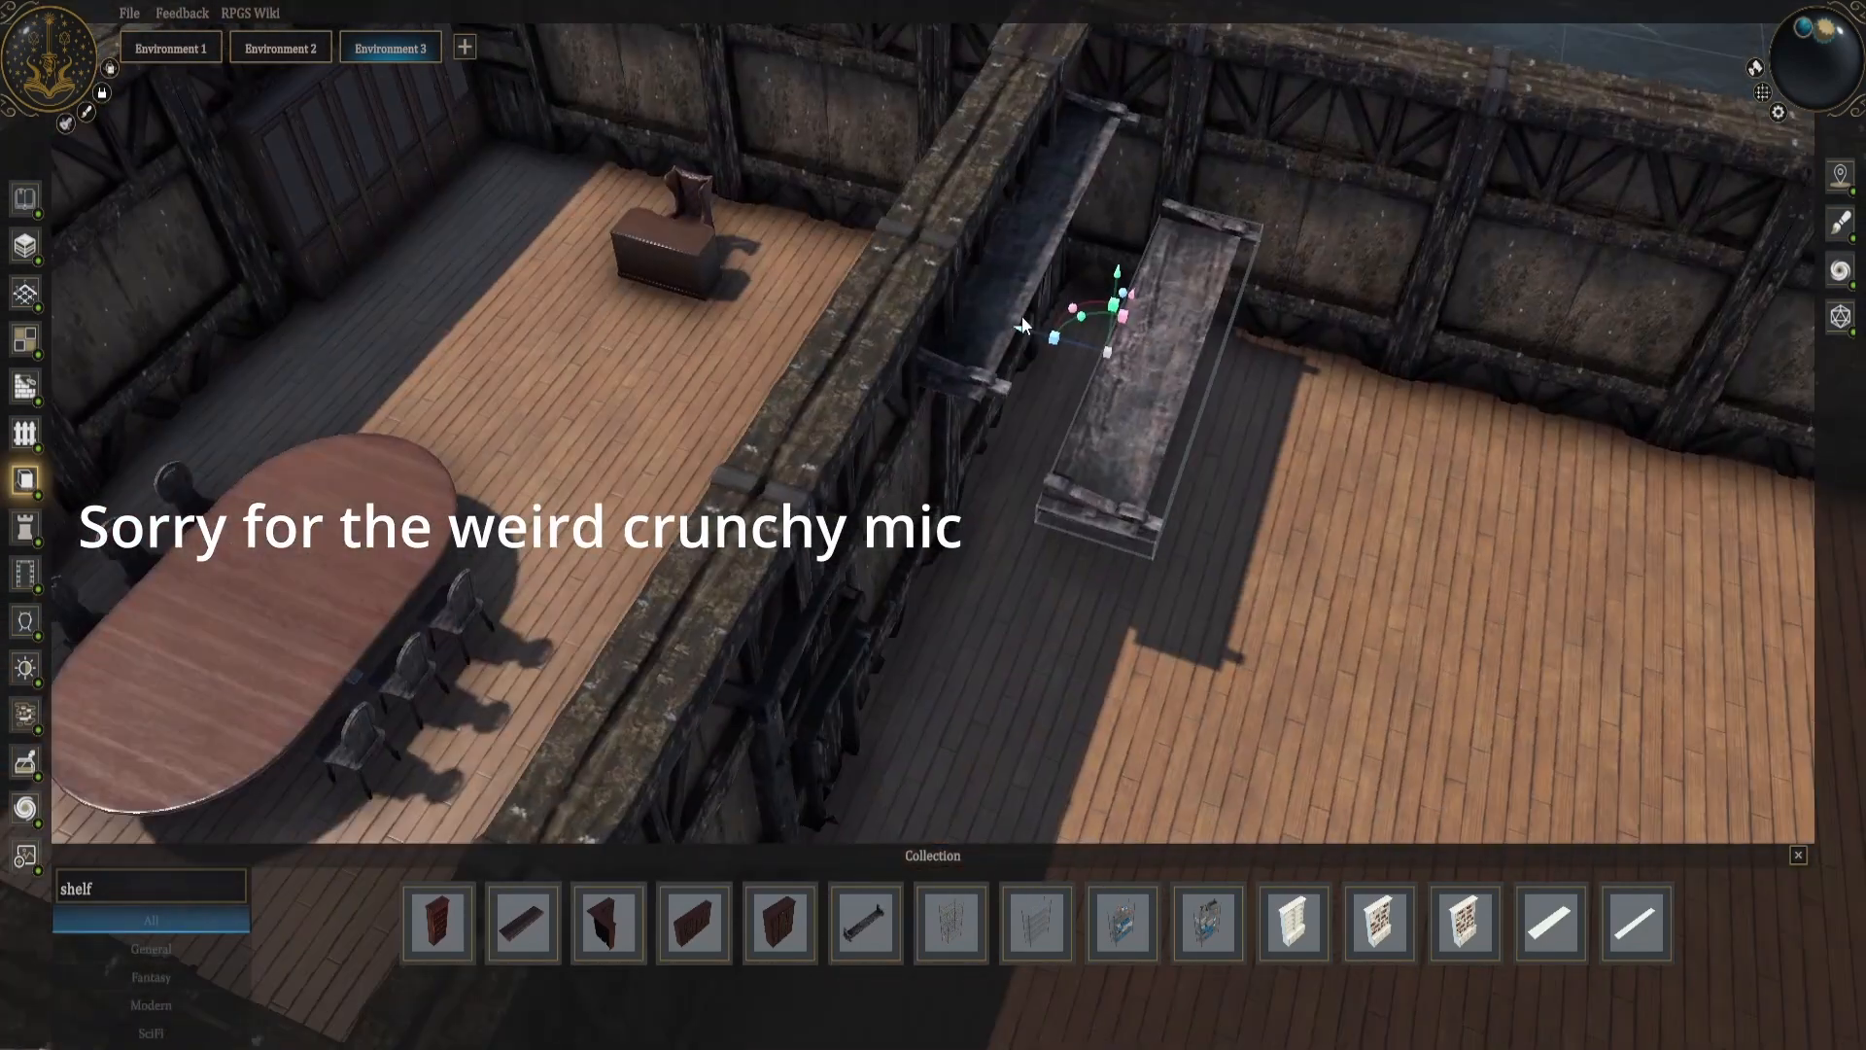
{"action": "left_click_drag", "start_coordinate": [1023, 319], "coordinate": [906, 297]}
{"action": "middle_click_drag", "start_coordinate": [1145, 527], "coordinate": [958, 457]}
Search the props for bar and table, and try stretching a table into a long bar in front of the shelves.
{"action": "left_click", "coordinate": [124, 879]}
{"action": "type", "text": "bar"}
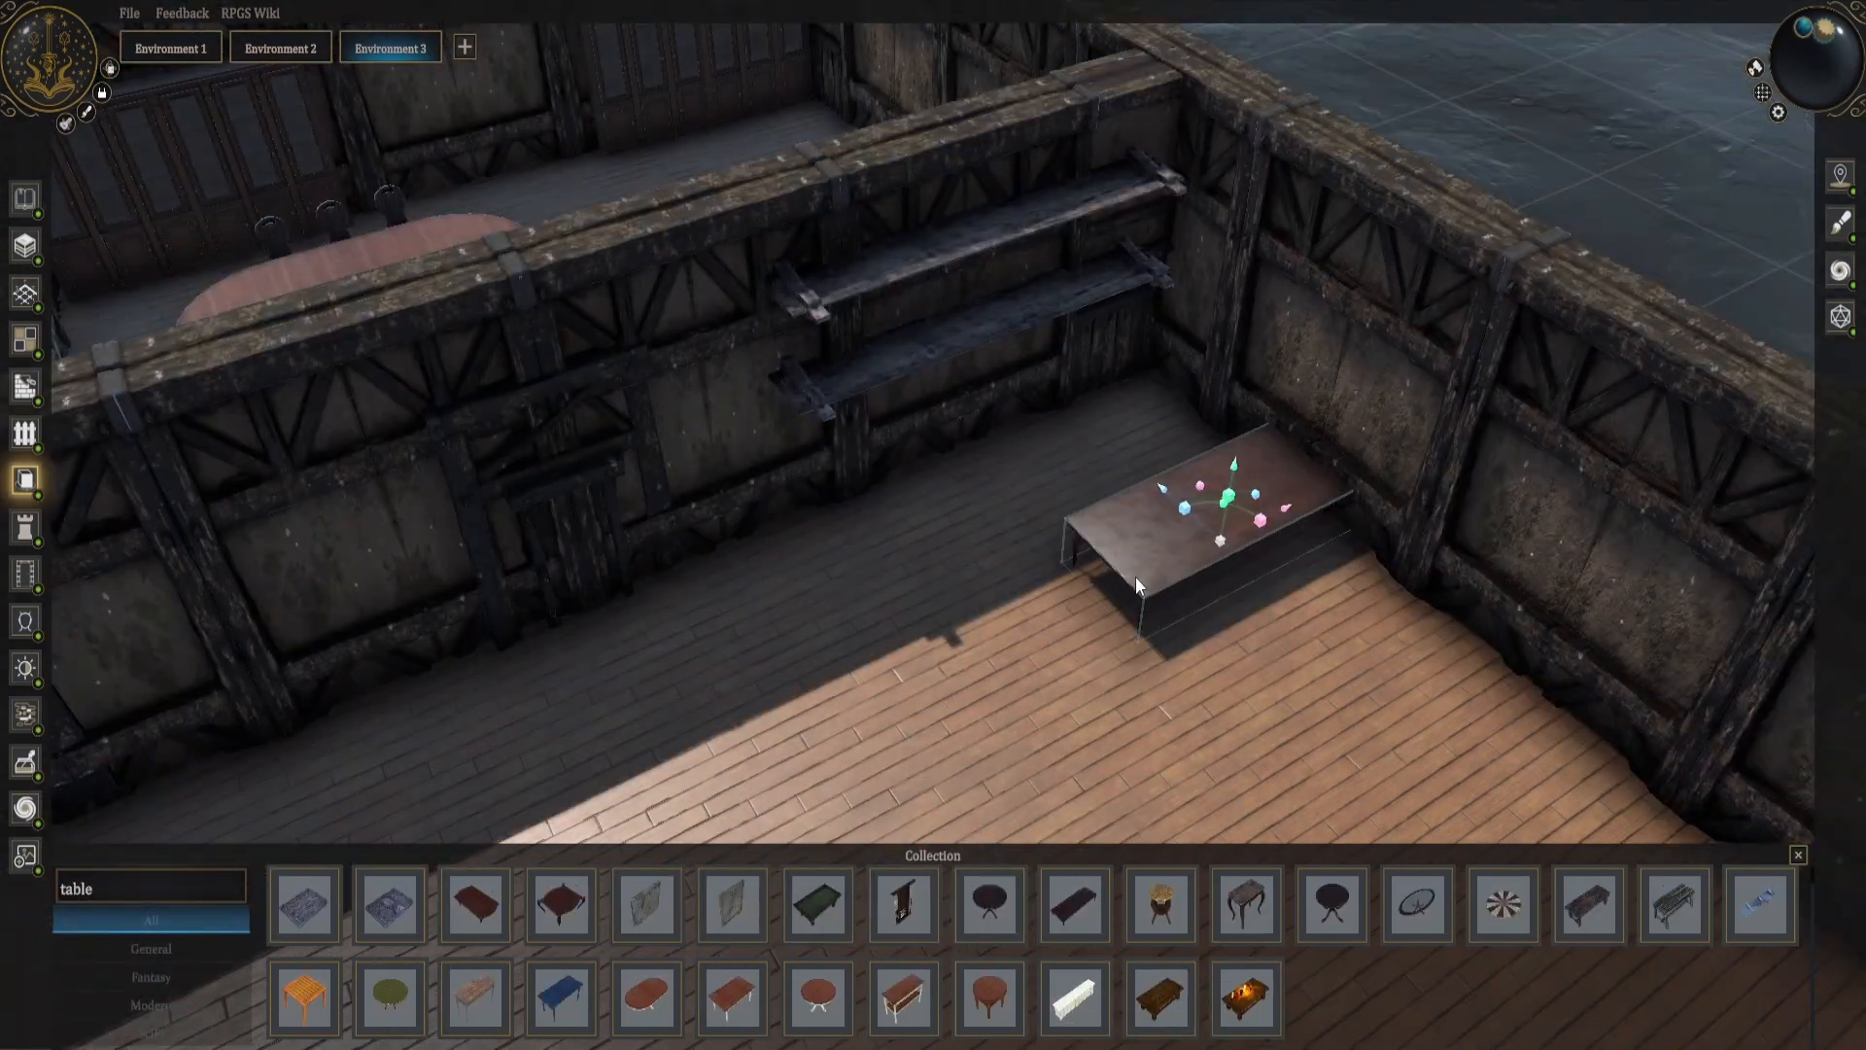
{"action": "left_click_drag", "start_coordinate": [1286, 507], "coordinate": [1138, 582]}
{"action": "middle_click_drag", "start_coordinate": [1225, 661], "coordinate": [1050, 573]}
{"action": "left_click_drag", "start_coordinate": [1008, 476], "coordinate": [1009, 450]}
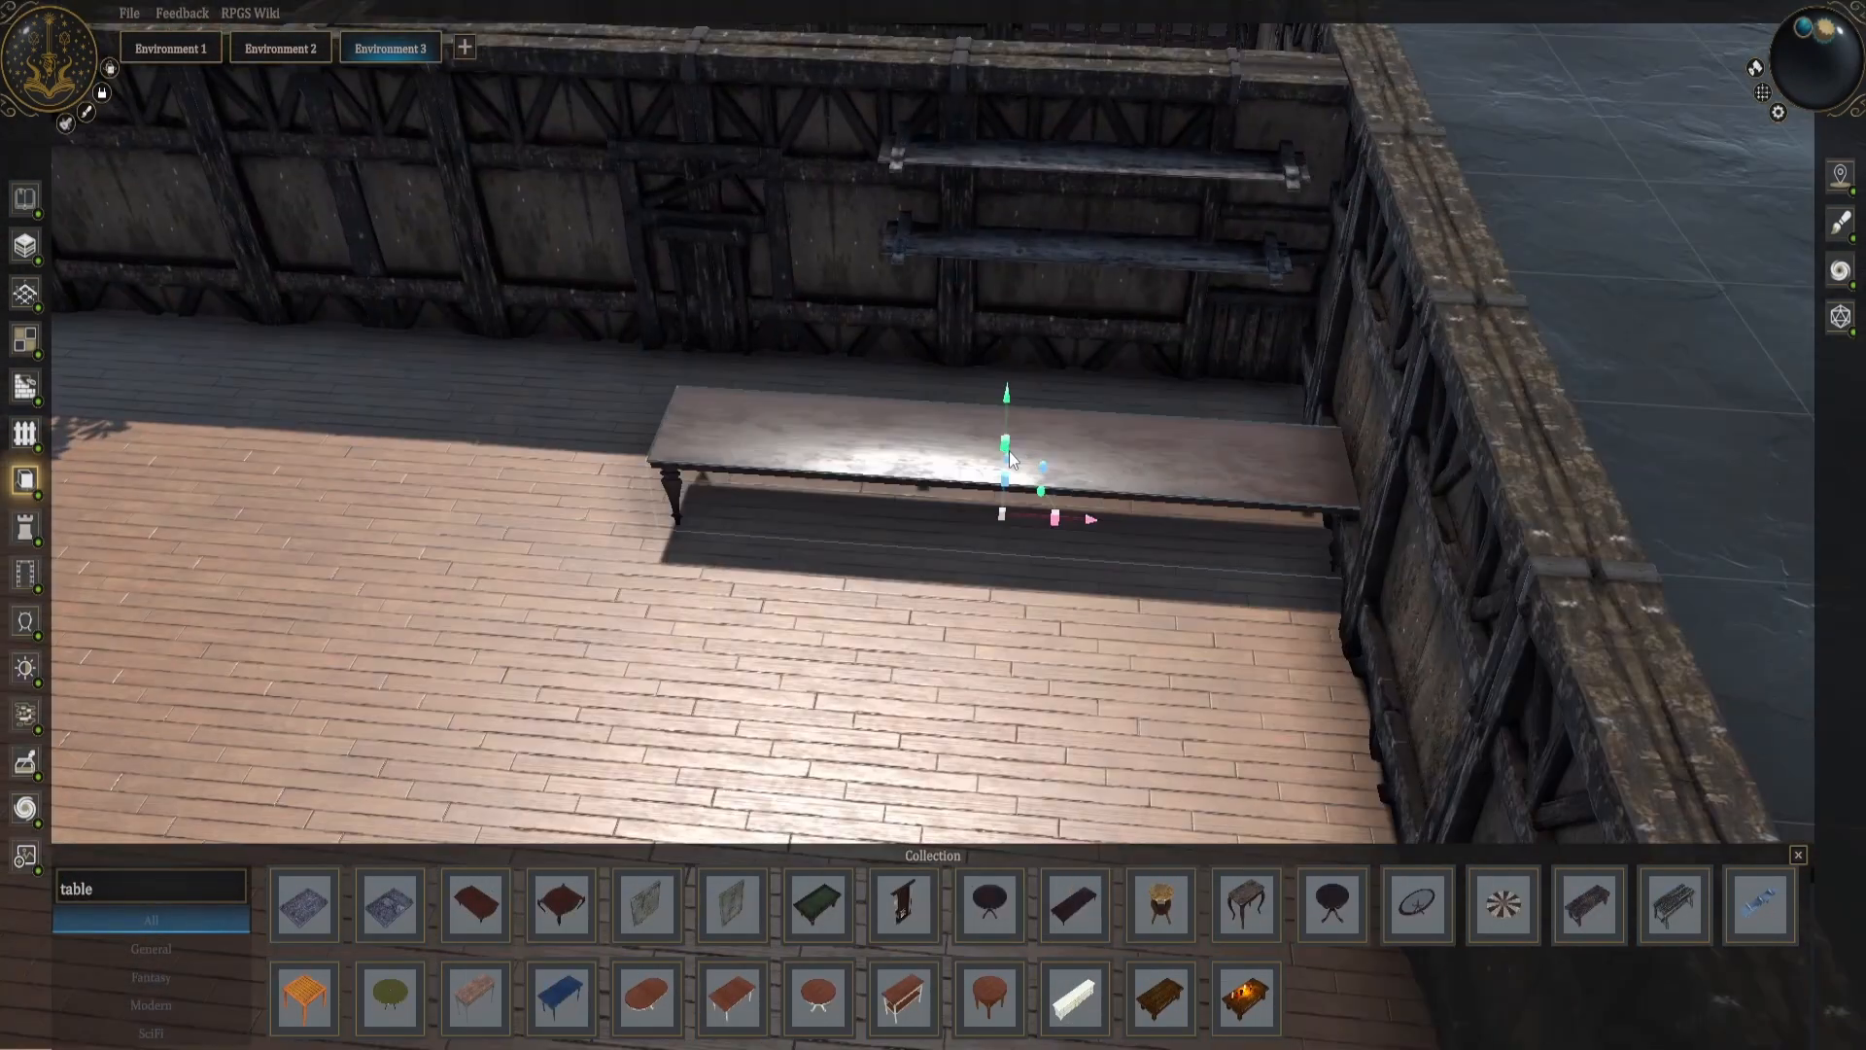
{"action": "middle_click_drag", "start_coordinate": [1009, 457], "coordinate": [923, 636]}
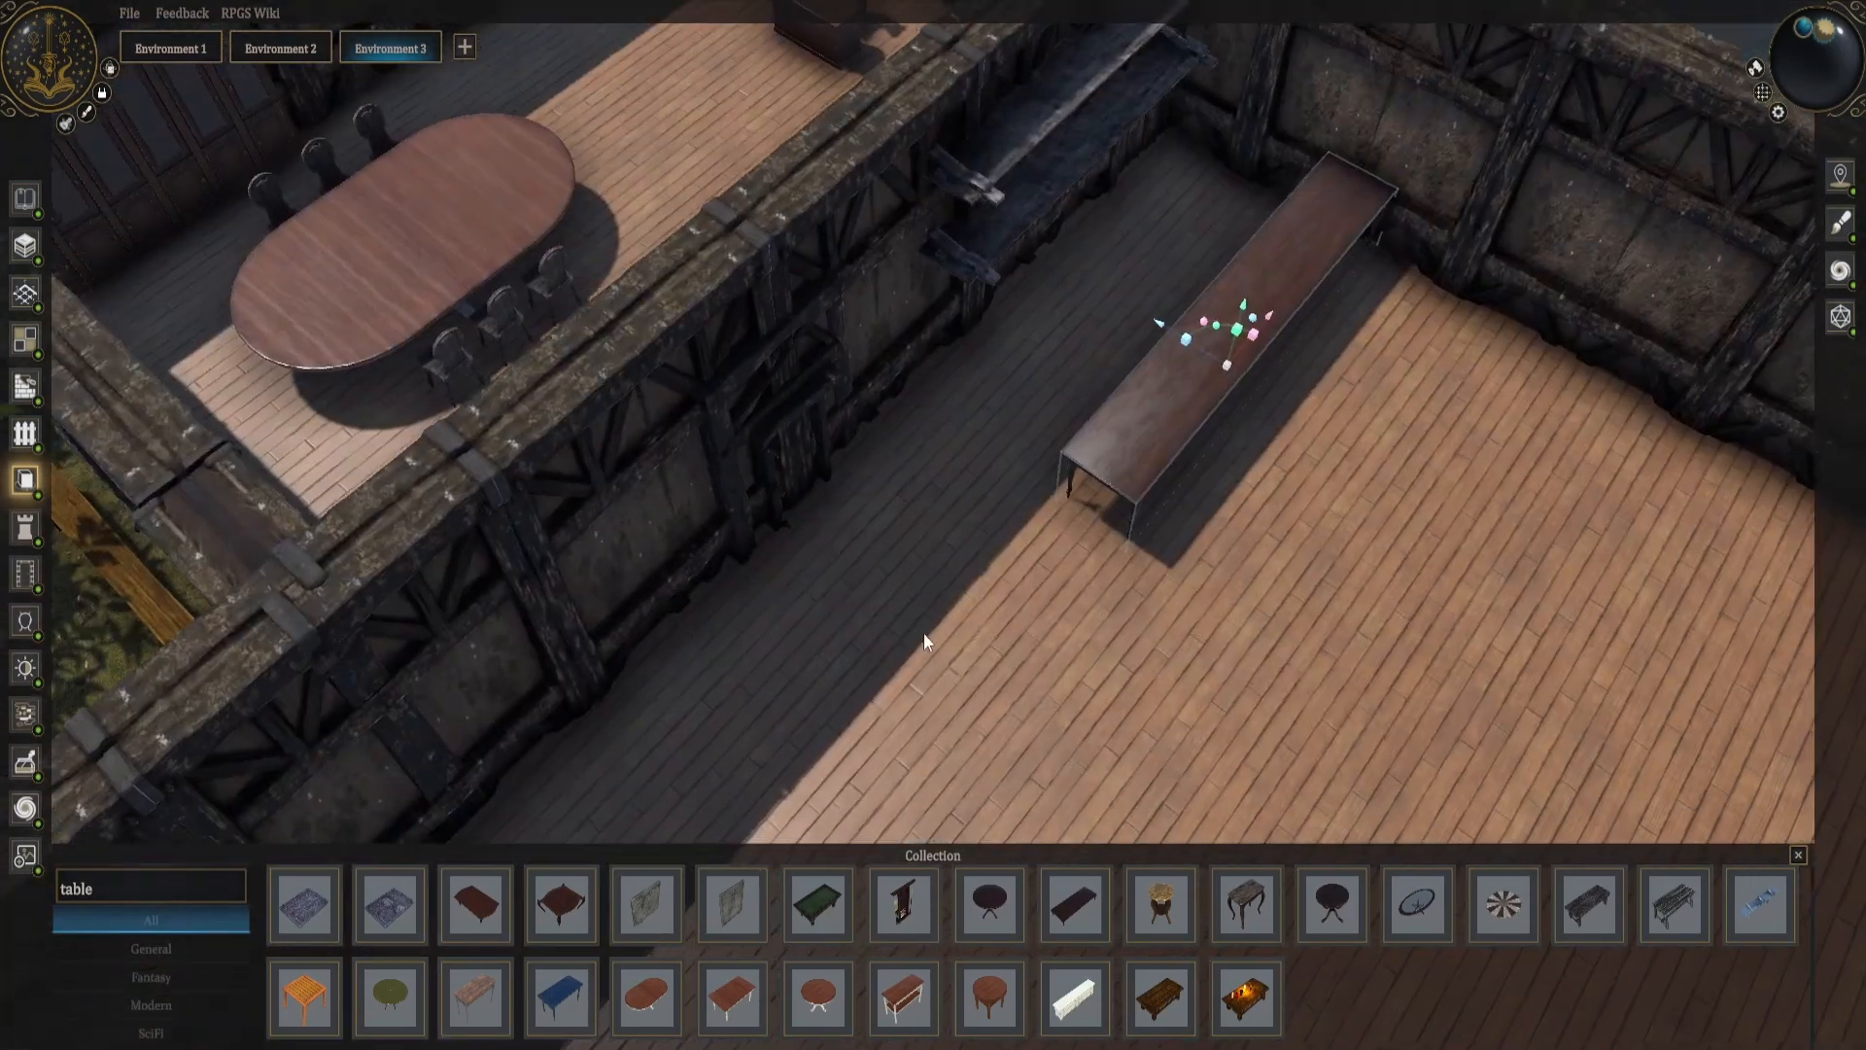
Try a copy of the table at a right angle to the long table's free end to close off the bar.
{"action": "key", "text": "ctrl+c"}
{"action": "key", "text": "ctrl+v"}
{"action": "left_click", "coordinate": [1101, 520]}
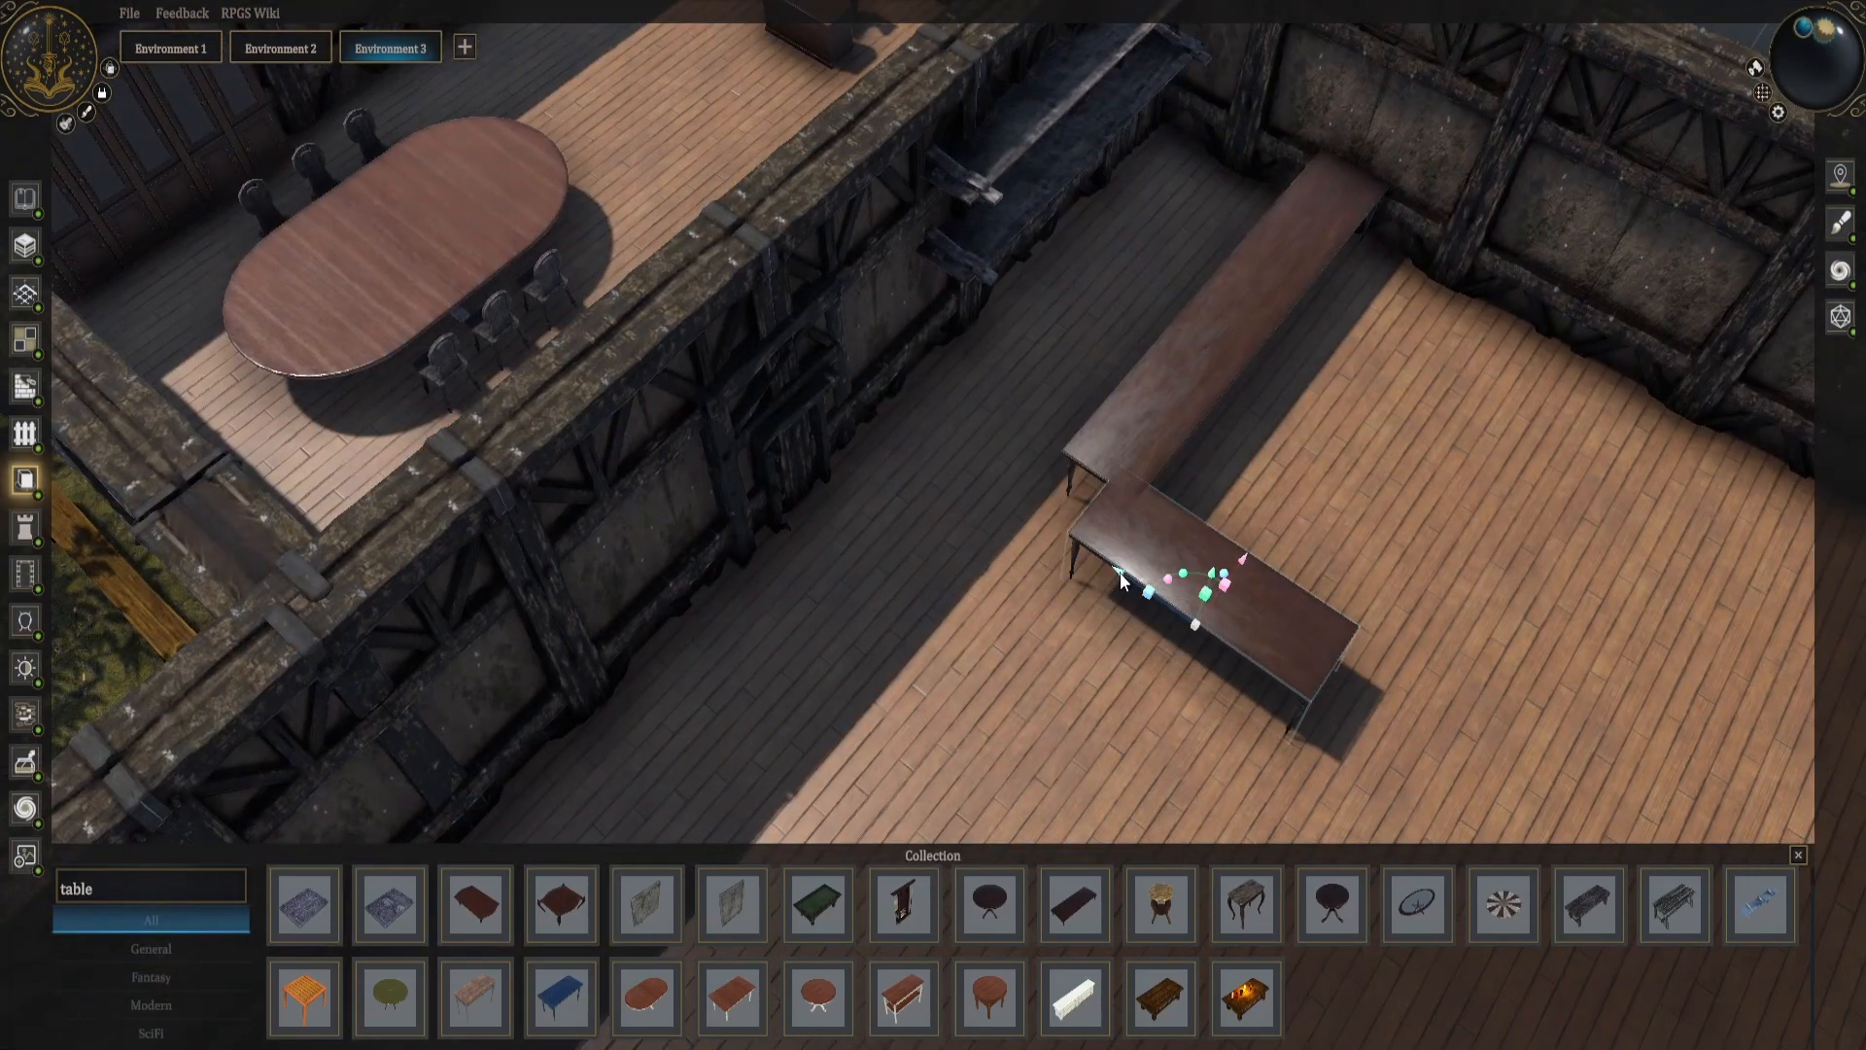
{"action": "middle_click_drag", "start_coordinate": [1119, 573], "coordinate": [1147, 642]}
Search the props for counter and place a kitchen counter on the hall floor in front of the shelves.
{"action": "left_click", "coordinate": [203, 896]}
{"action": "type", "text": "counter"}
{"action": "left_click", "coordinate": [1037, 924]}
{"action": "left_click", "coordinate": [1074, 657]}
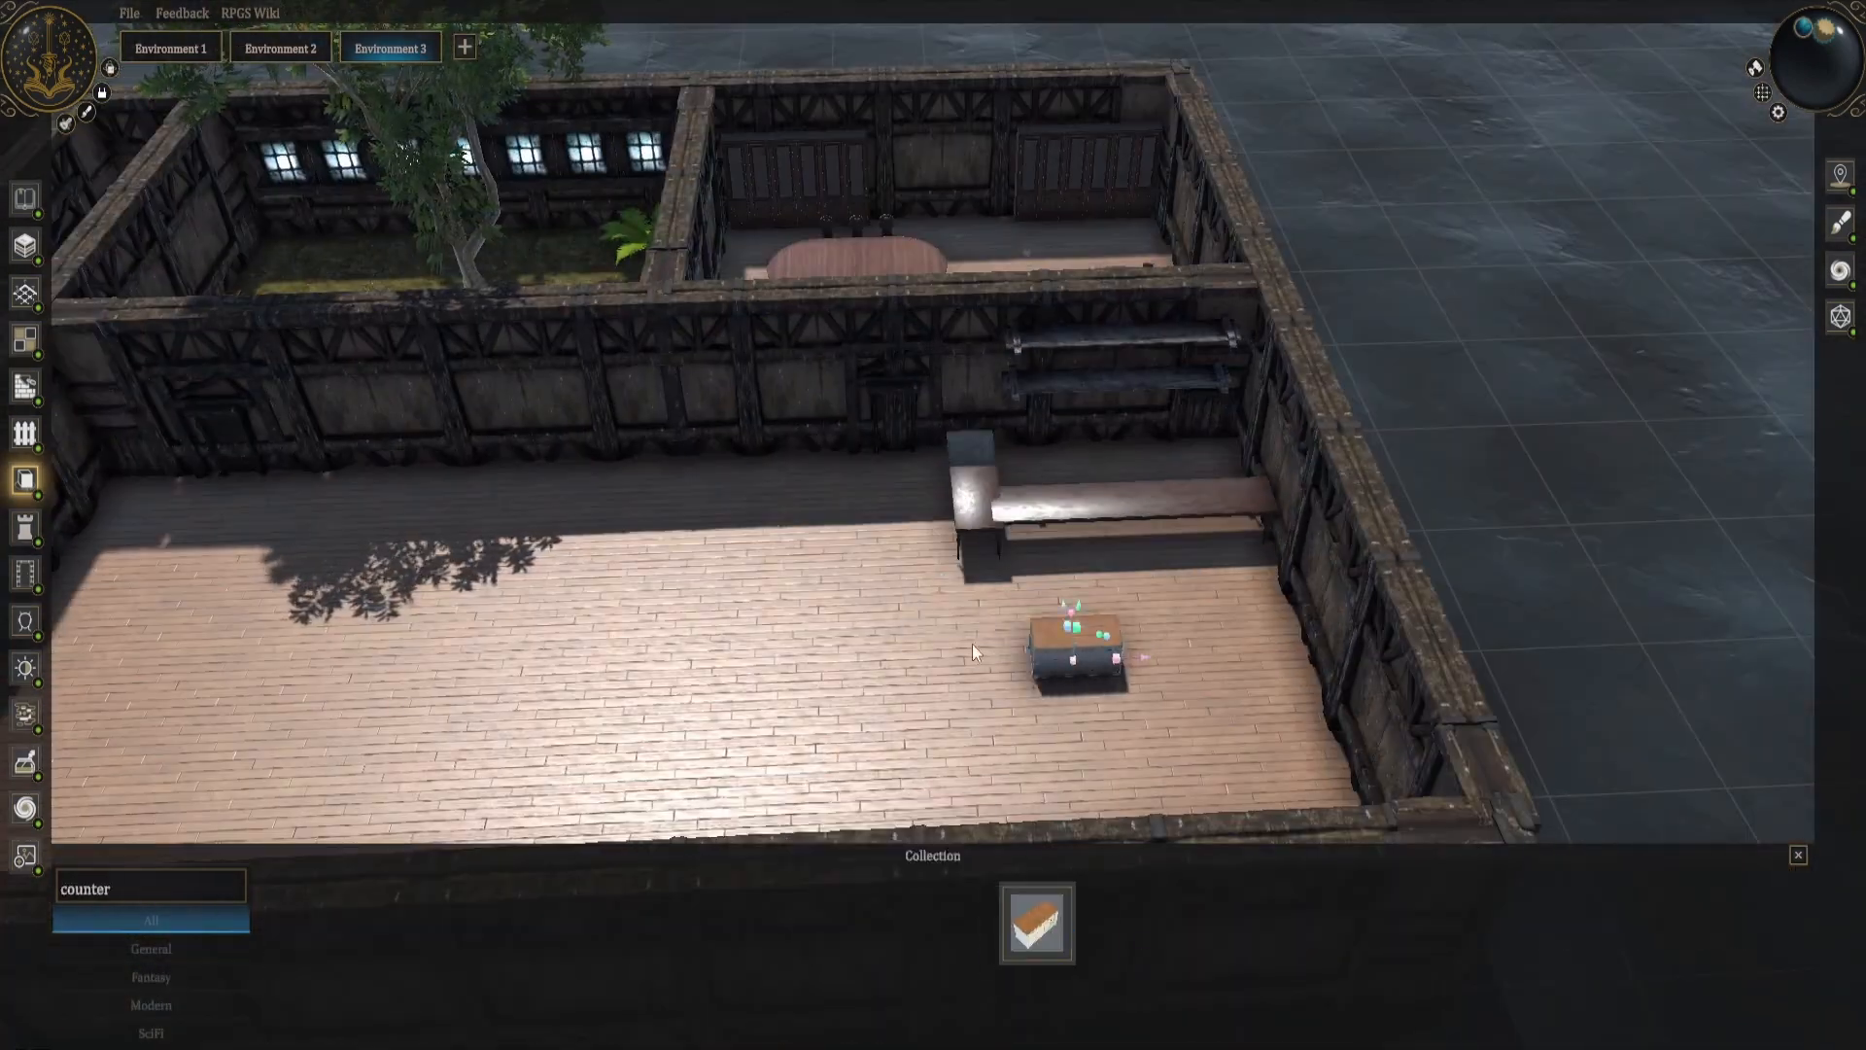
Delete the tables used as the bar and stretch the kitchen counter to several times its length.
{"action": "scroll", "coordinate": [972, 643], "scroll_direction": "up", "scroll_amount": 4}
{"action": "left_click", "coordinate": [1325, 525]}
{"action": "key", "text": "Delete"}
{"action": "middle_click_drag", "start_coordinate": [1324, 583], "coordinate": [1233, 642]}
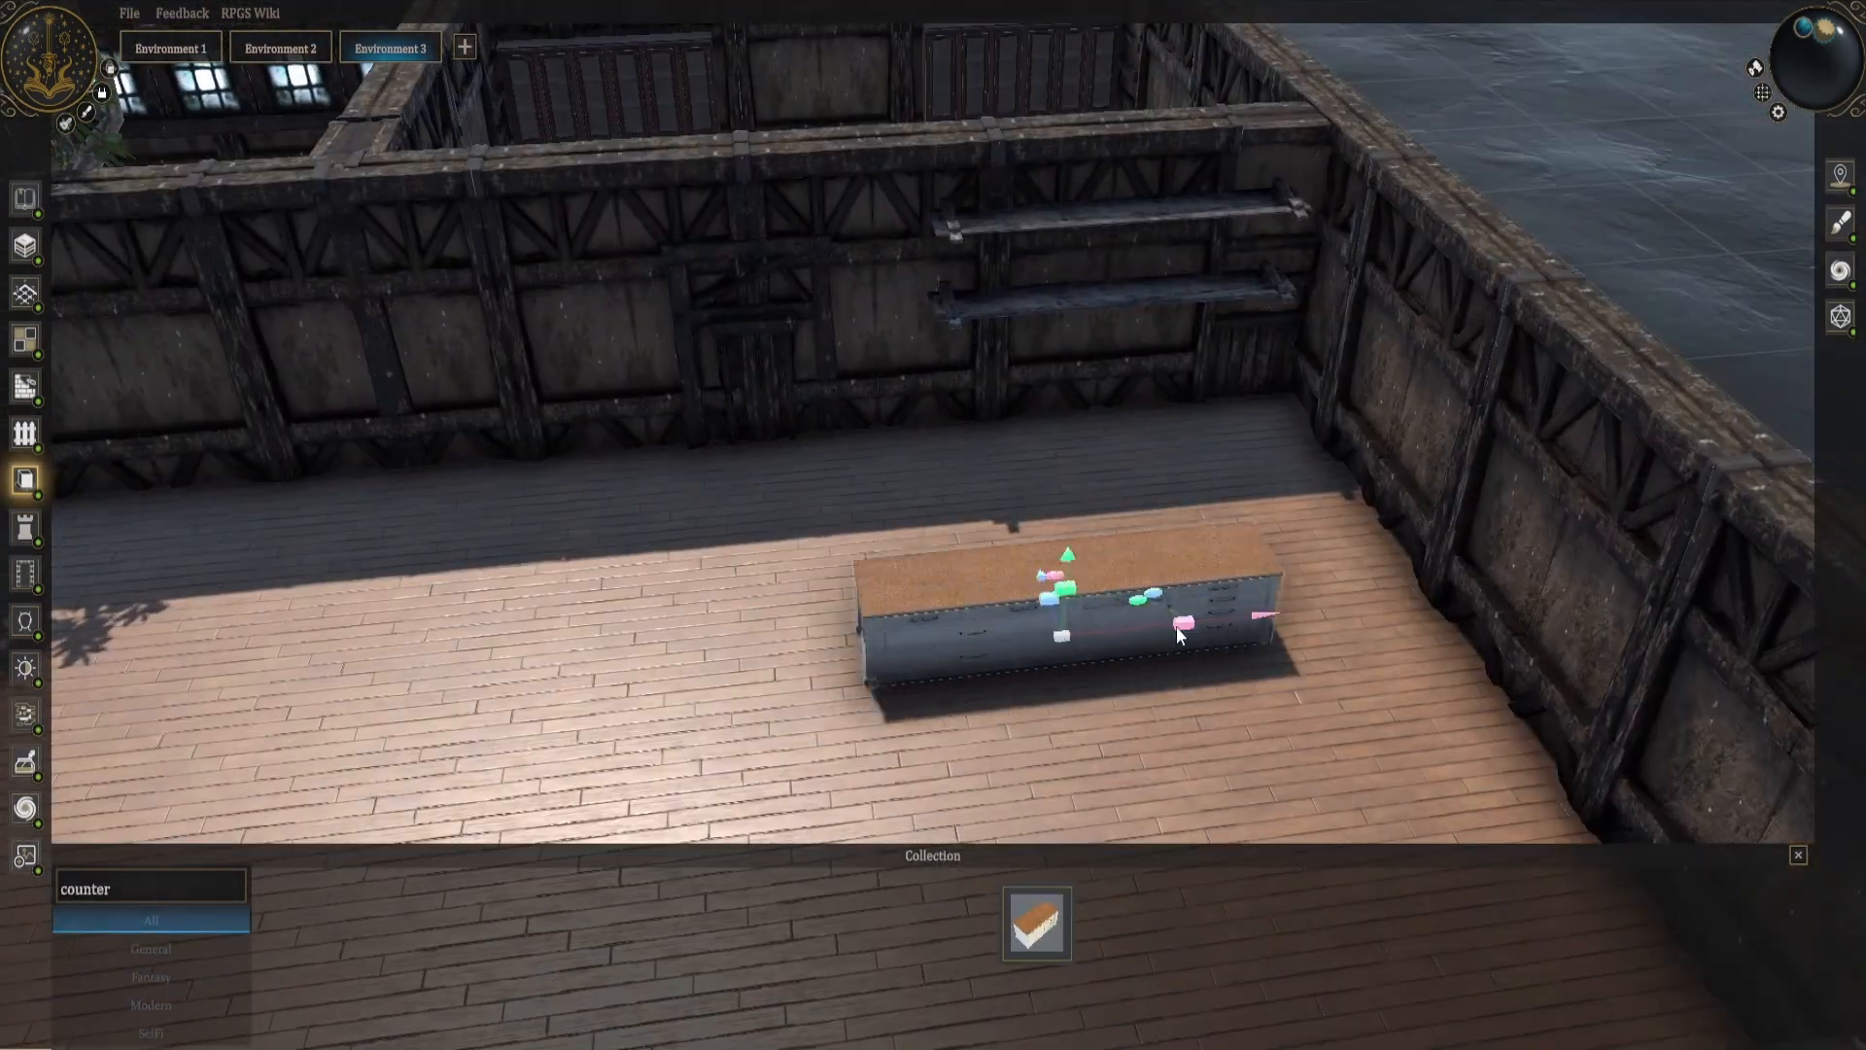
Duplicate the long counter and set one of them against the outer wall, parallel to the shelves.
{"action": "middle_click_drag", "start_coordinate": [1161, 702], "coordinate": [1186, 708]}
{"action": "key", "text": "ctrl+d"}
{"action": "left_click_drag", "start_coordinate": [1227, 556], "coordinate": [1235, 466]}
{"action": "middle_click_drag", "start_coordinate": [1234, 467], "coordinate": [1123, 408]}
{"action": "left_click_drag", "start_coordinate": [1124, 408], "coordinate": [1173, 439]}
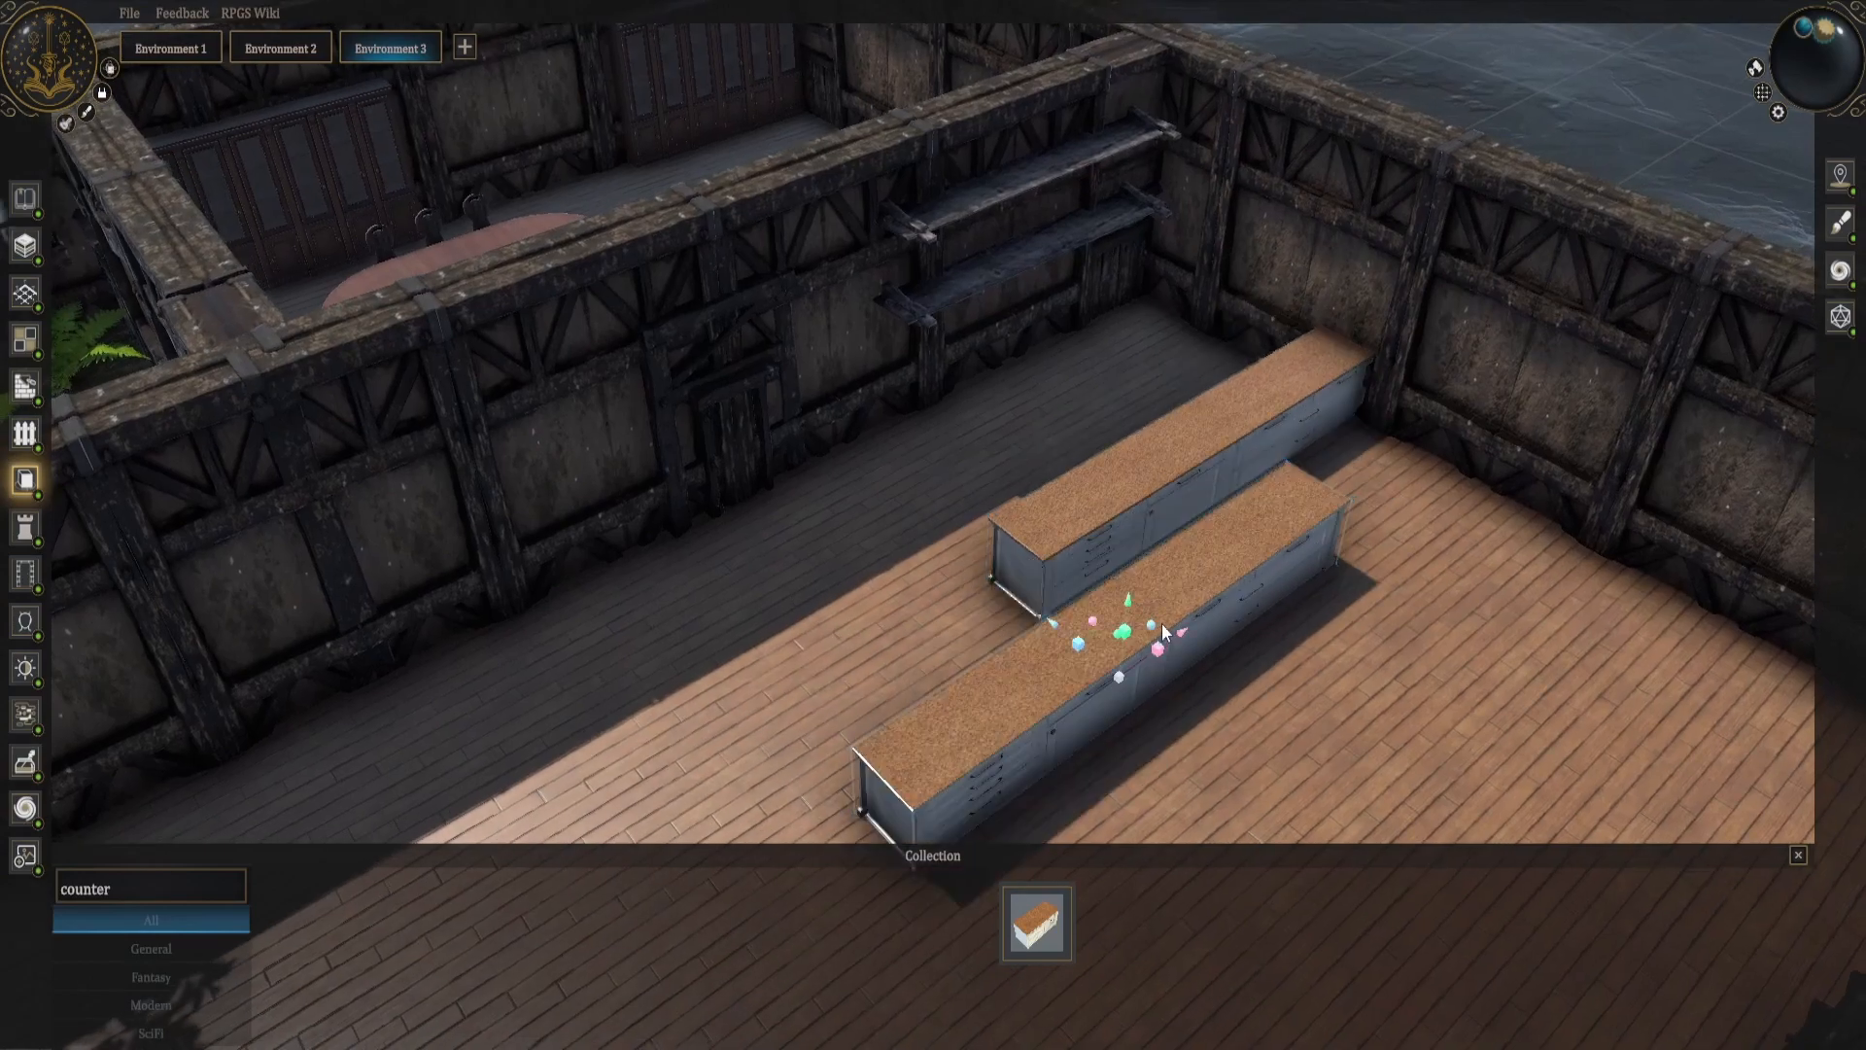
Rotate the copied counter and join it to the long counter's free end to form an L-shaped bar.
{"action": "left_click_drag", "start_coordinate": [1170, 637], "coordinate": [1025, 457]}
{"action": "key", "text": "r"}
{"action": "middle_click_drag", "start_coordinate": [988, 461], "coordinate": [895, 513]}
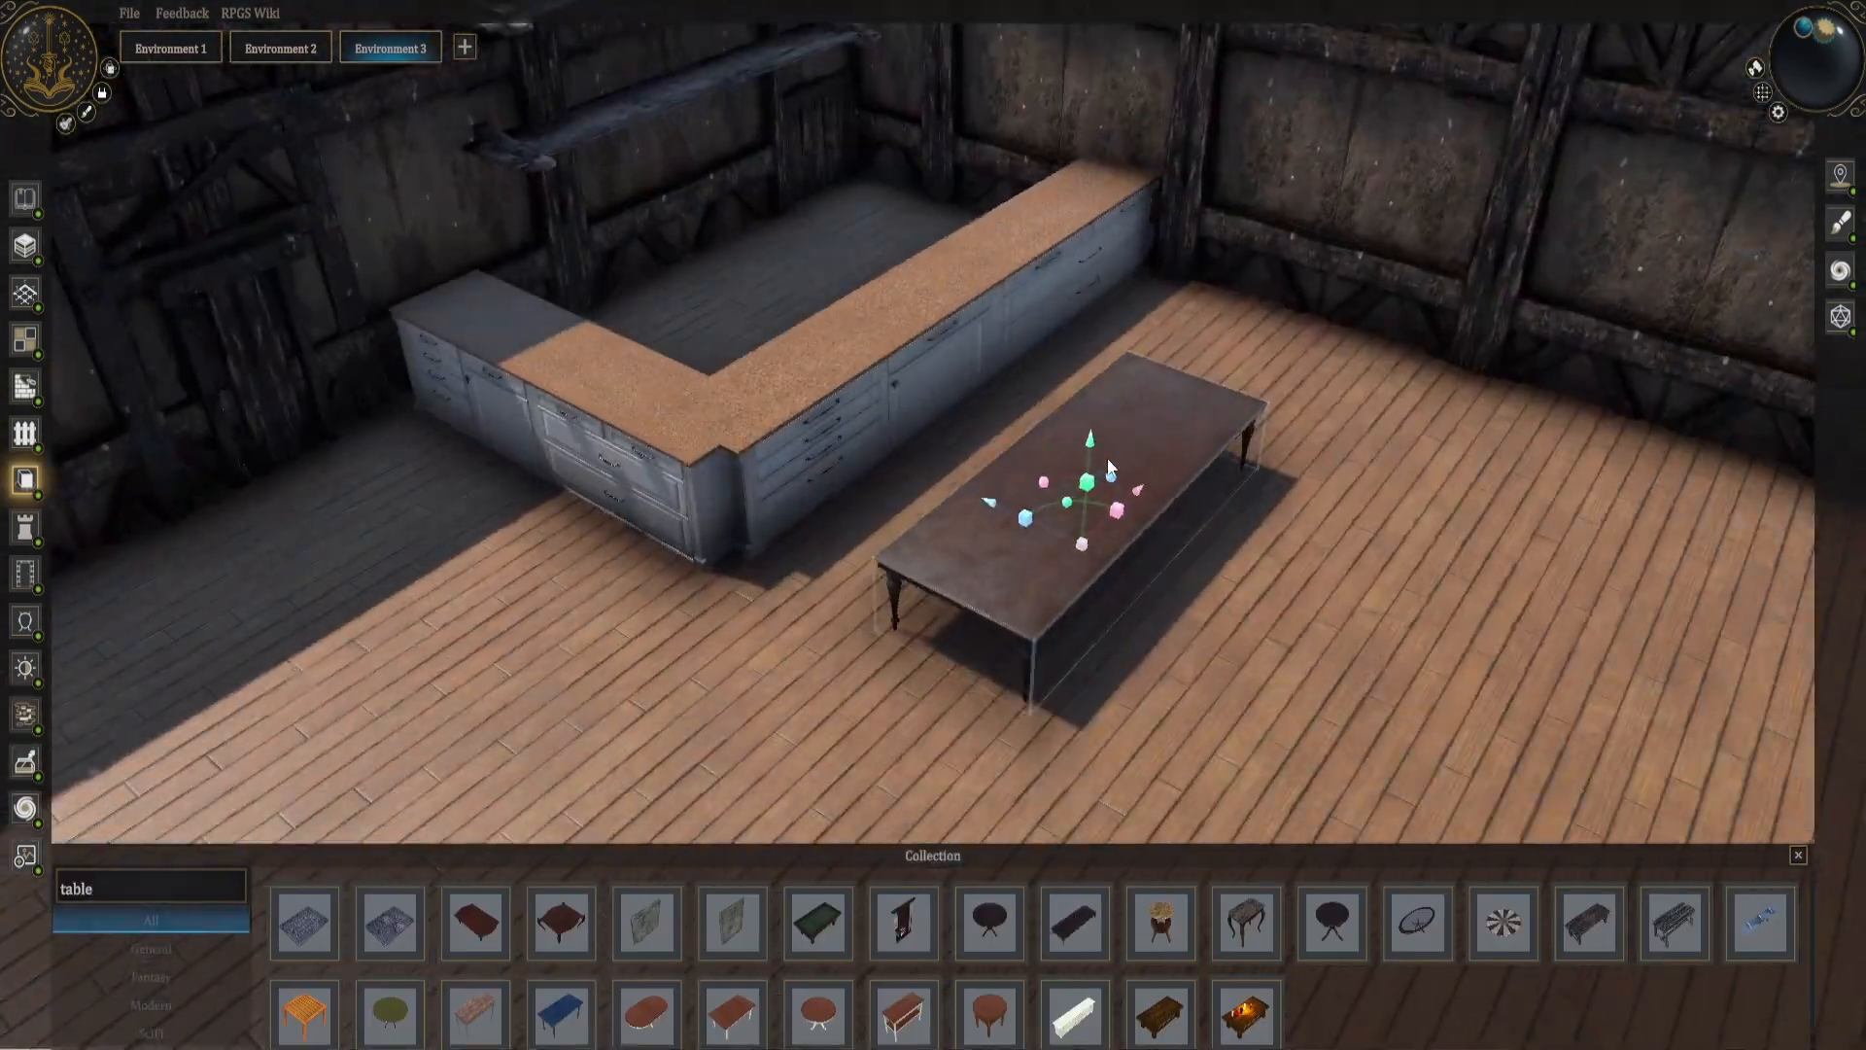
Turn a dark table on its side and fit it against the long counter's outer face as a front panel.
{"action": "left_click_drag", "start_coordinate": [1093, 441], "coordinate": [1092, 357]}
{"action": "middle_click_drag", "start_coordinate": [1093, 358], "coordinate": [1283, 388]}
{"action": "left_click_drag", "start_coordinate": [1056, 554], "coordinate": [1205, 611]}
{"action": "middle_click_drag", "start_coordinate": [1205, 610], "coordinate": [867, 438]}
{"action": "left_click_drag", "start_coordinate": [985, 410], "coordinate": [807, 398]}
{"action": "middle_click_drag", "start_coordinate": [807, 399], "coordinate": [1083, 359]}
{"action": "left_click_drag", "start_coordinate": [1082, 360], "coordinate": [1185, 371]}
{"action": "middle_click_drag", "start_coordinate": [1186, 371], "coordinate": [1215, 413]}
{"action": "left_click_drag", "start_coordinate": [778, 267], "coordinate": [750, 264]}
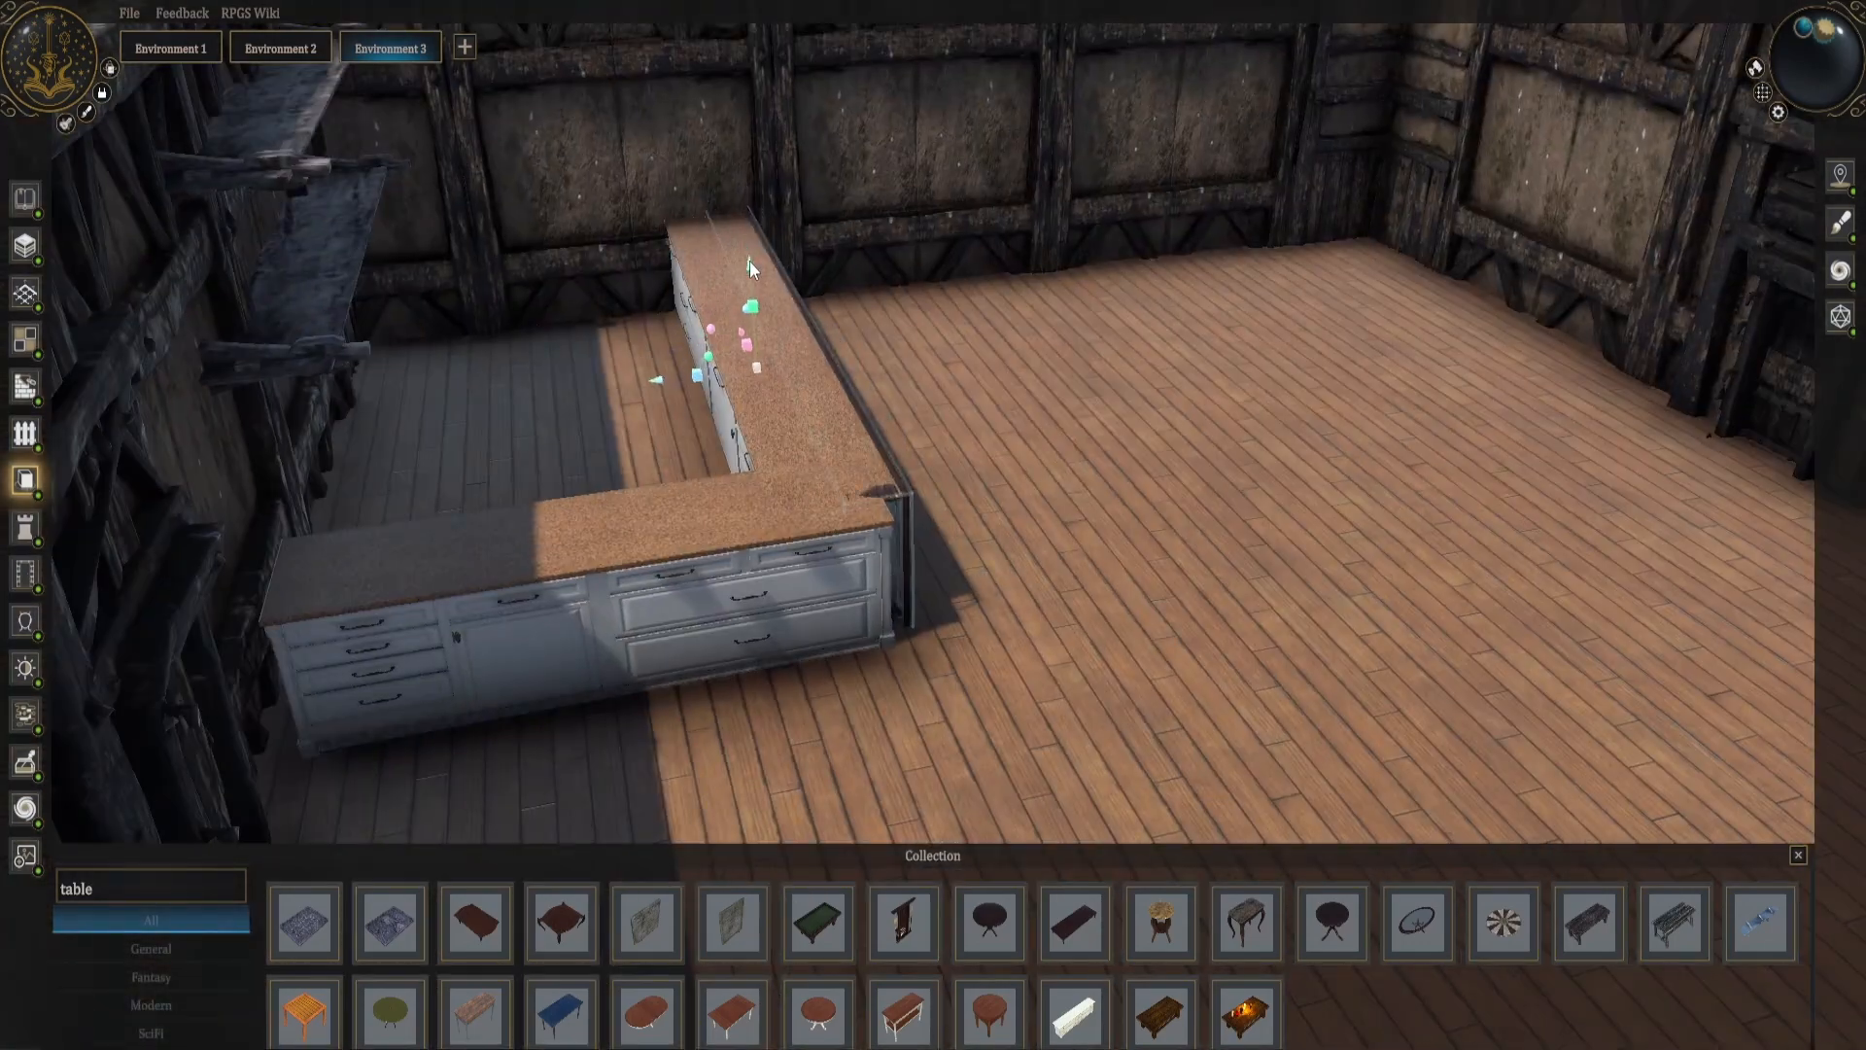
Copy the dark panel, turn it and fit it against the outer face of the bar's short counter.
{"action": "middle_click_drag", "start_coordinate": [749, 264], "coordinate": [965, 554]}
{"action": "key", "text": "ctrl+v"}
{"action": "scroll", "coordinate": [966, 554], "scroll_direction": "down", "scroll_amount": 5}
{"action": "left_click", "coordinate": [1205, 525]}
{"action": "middle_click_drag", "start_coordinate": [1205, 525], "coordinate": [1639, 729]}
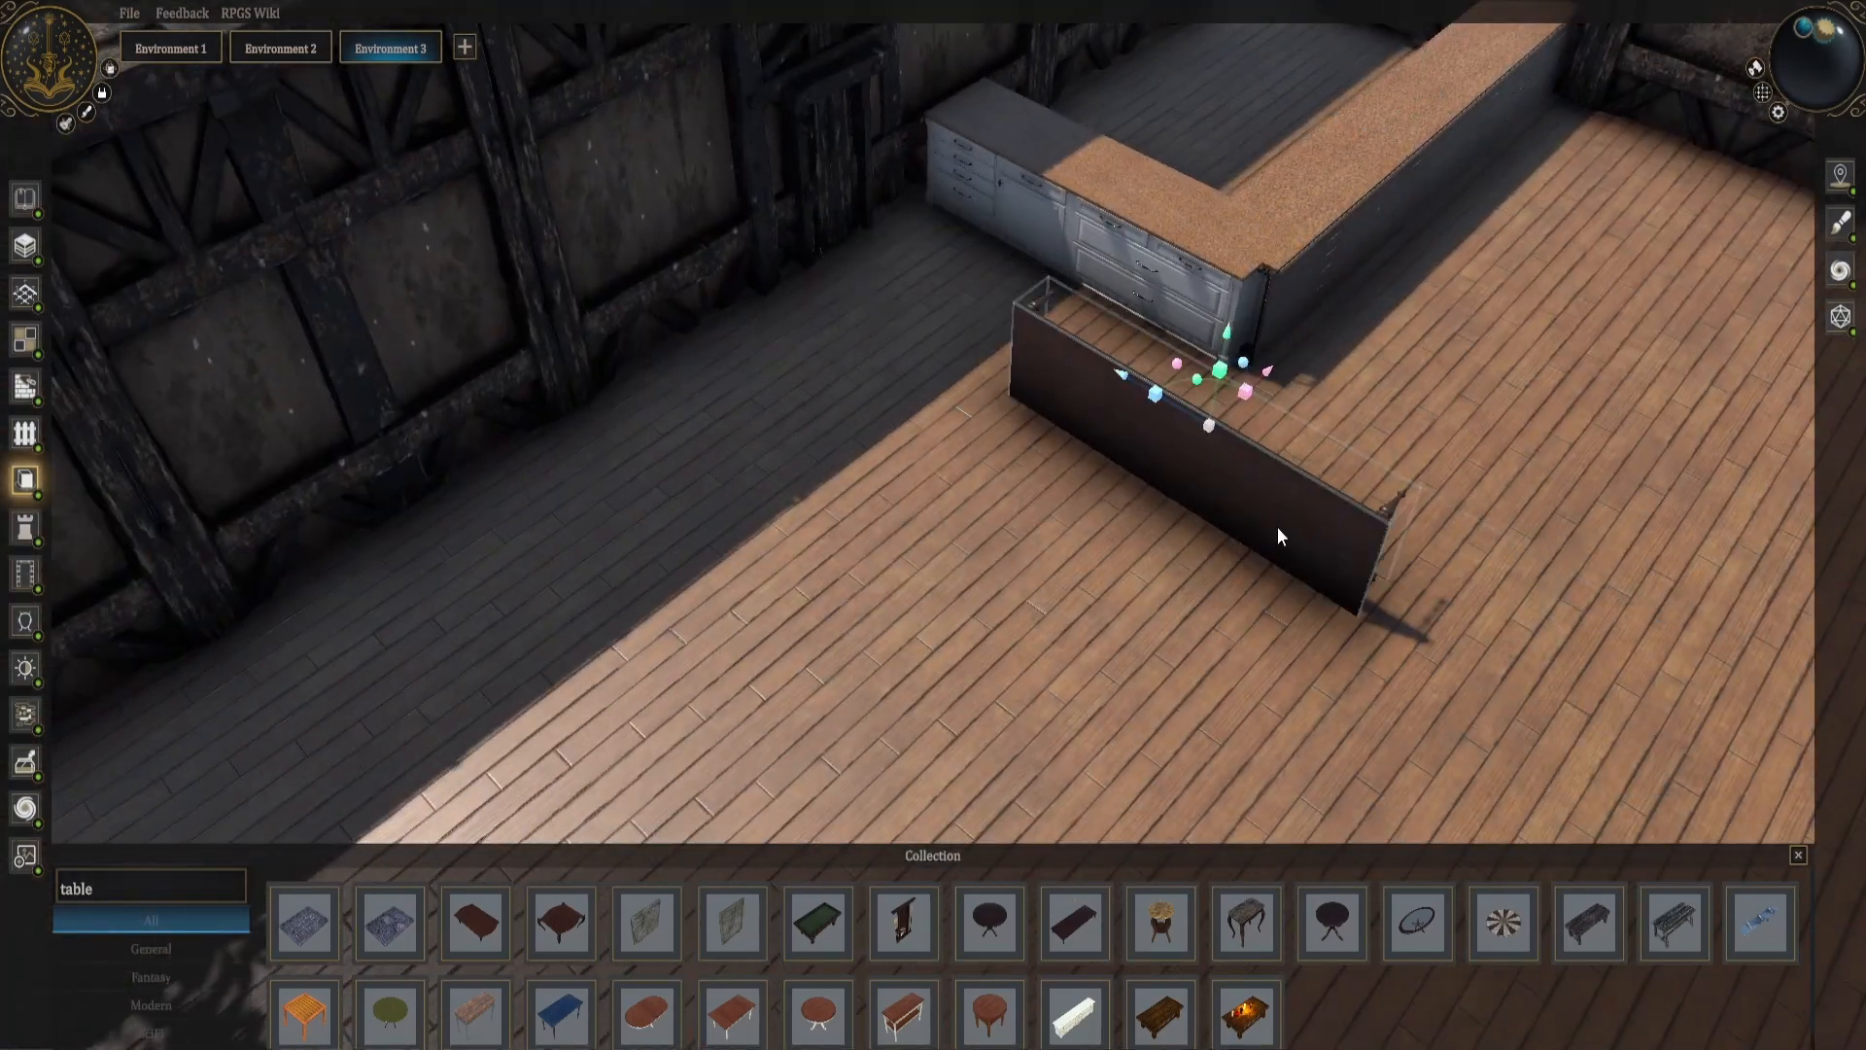
{"action": "left_click_drag", "start_coordinate": [1120, 374], "coordinate": [1215, 301]}
{"action": "scroll", "coordinate": [1130, 424], "scroll_direction": "down", "scroll_amount": 5}
{"action": "scroll", "coordinate": [1129, 423], "scroll_direction": "up", "scroll_amount": 5}
{"action": "middle_click_drag", "start_coordinate": [1092, 233], "coordinate": [939, 586]}
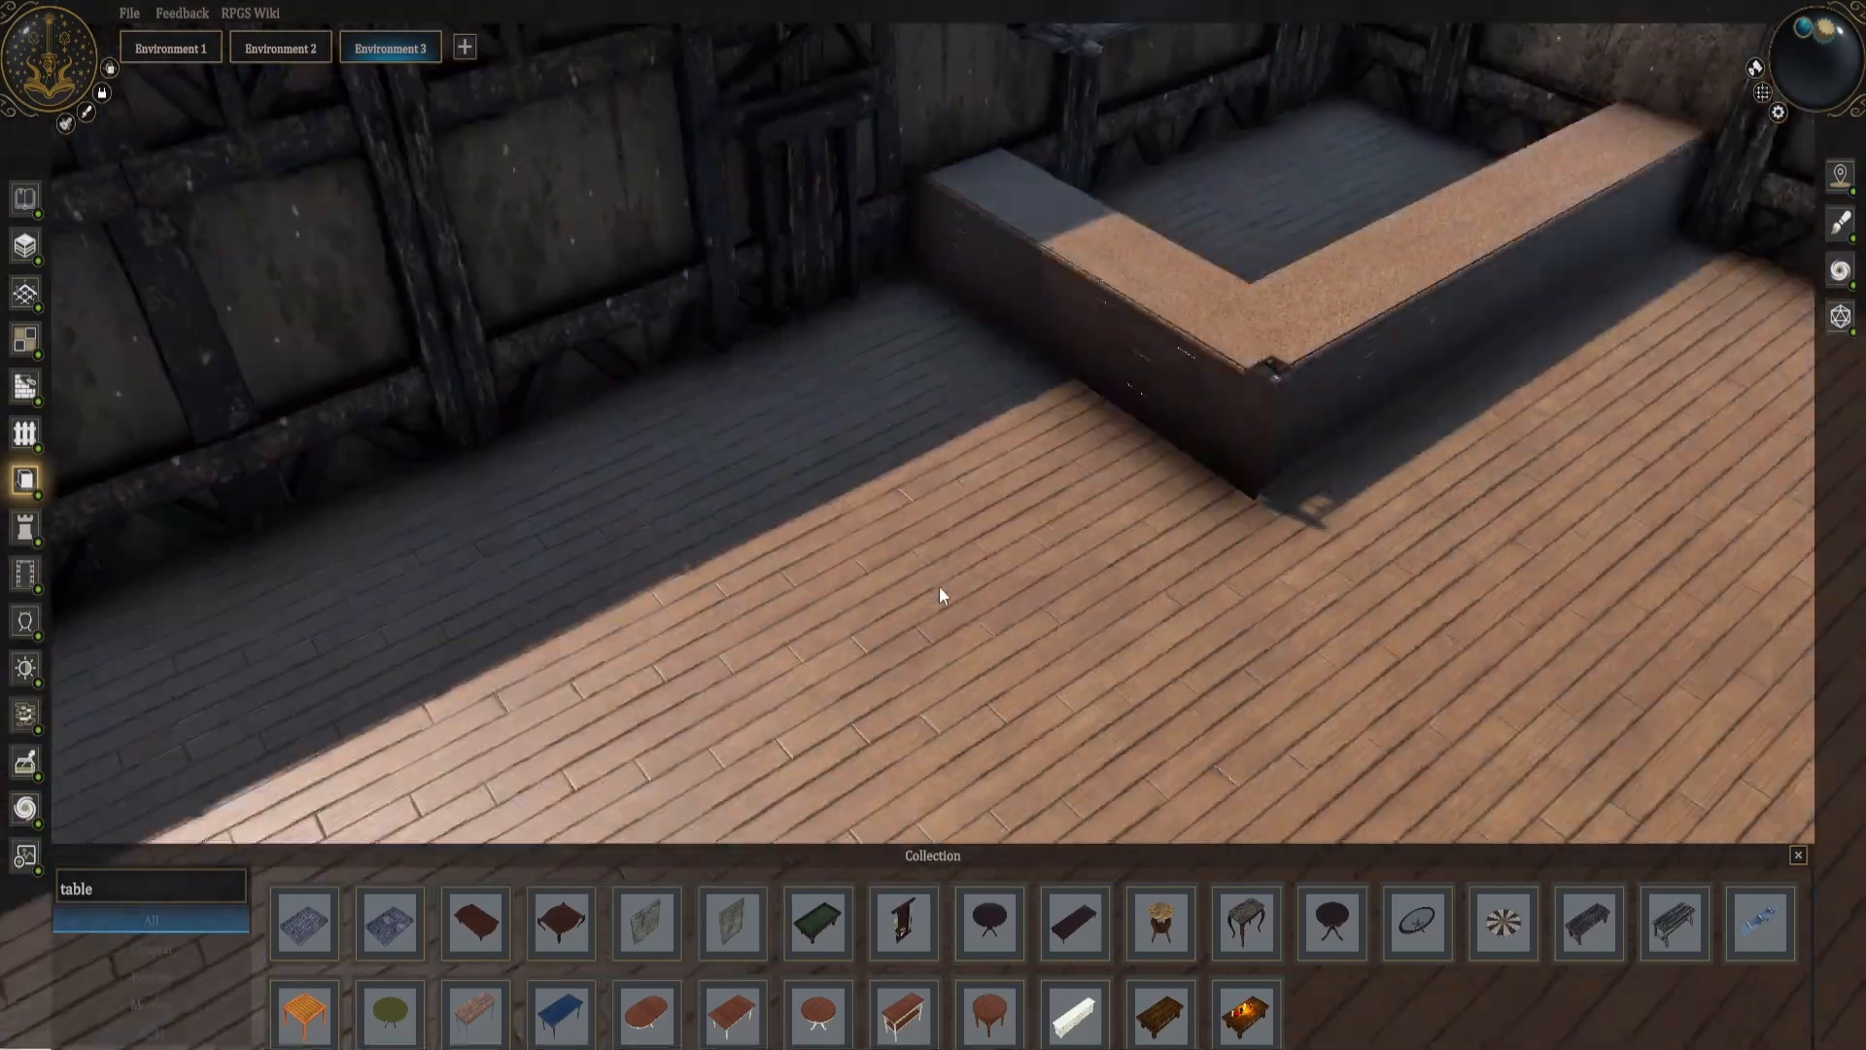
Place a rectangular wooden table on the open hall floor in front of the bar.
{"action": "scroll", "coordinate": [939, 596], "scroll_direction": "down", "scroll_amount": 3}
{"action": "left_click", "coordinate": [160, 892]}
{"action": "scroll", "coordinate": [1252, 626], "scroll_direction": "down", "scroll_amount": 5}
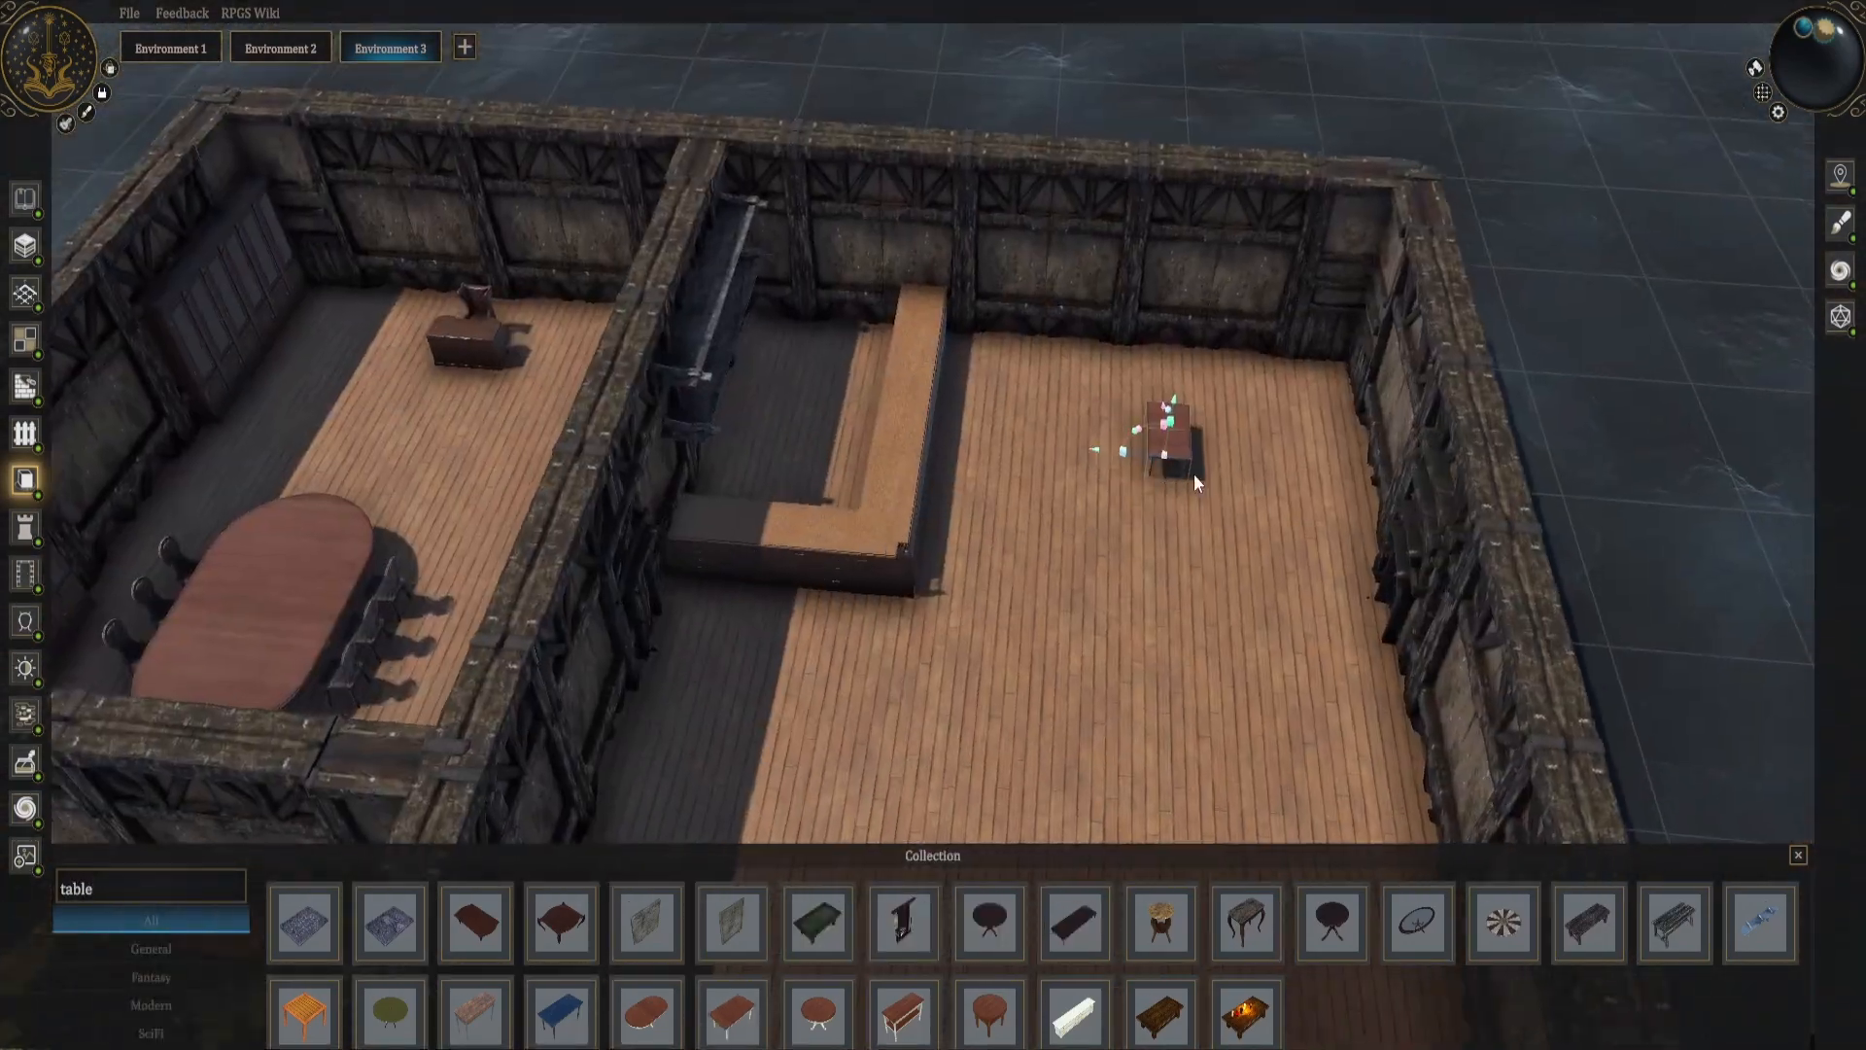
{"action": "scroll", "coordinate": [1194, 475], "scroll_direction": "up", "scroll_amount": 8}
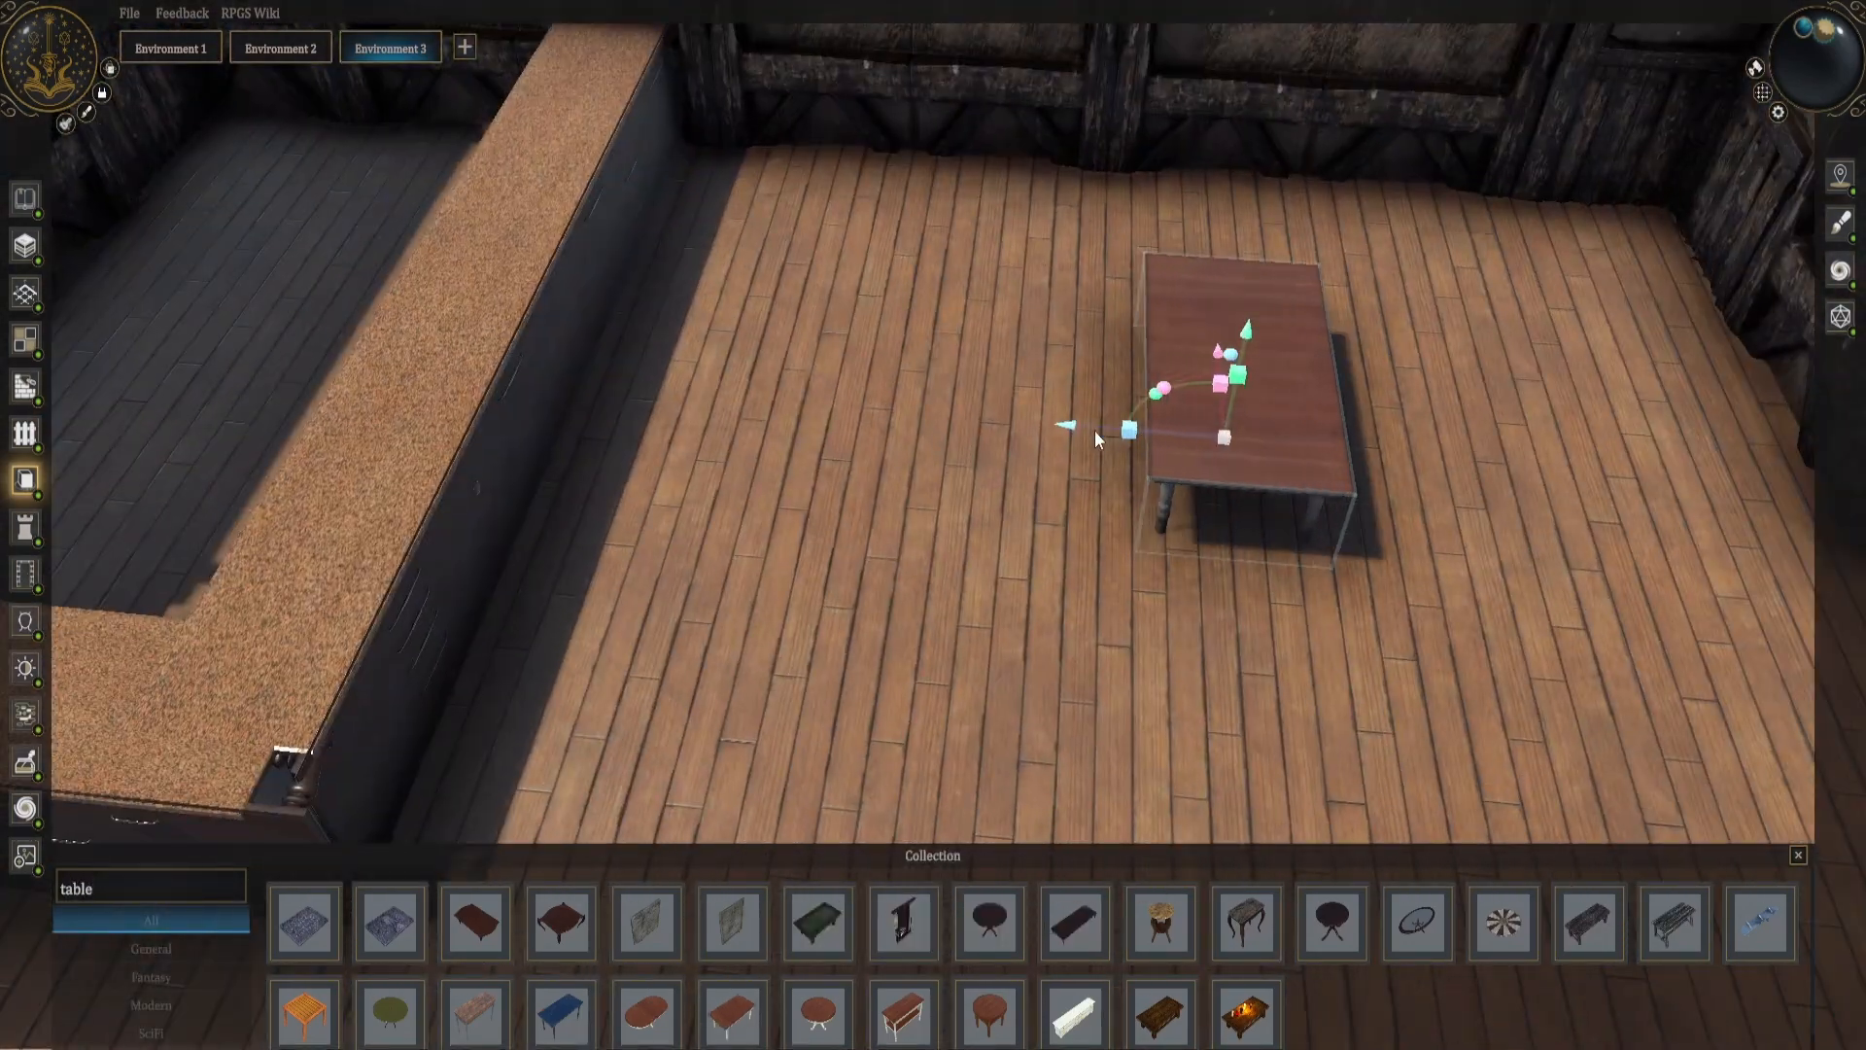
Position the rectangular table and distribute copies of it around the large hall.
{"action": "middle_click_drag", "start_coordinate": [1095, 429], "coordinate": [1139, 651]}
{"action": "scroll", "coordinate": [1139, 651], "scroll_direction": "down", "scroll_amount": 5}
{"action": "key", "text": "Tab"}
{"action": "left_click_drag", "start_coordinate": [962, 472], "coordinate": [1054, 474]}
{"action": "middle_click_drag", "start_coordinate": [1108, 436], "coordinate": [914, 491]}
{"action": "key", "text": "ctrl+v"}
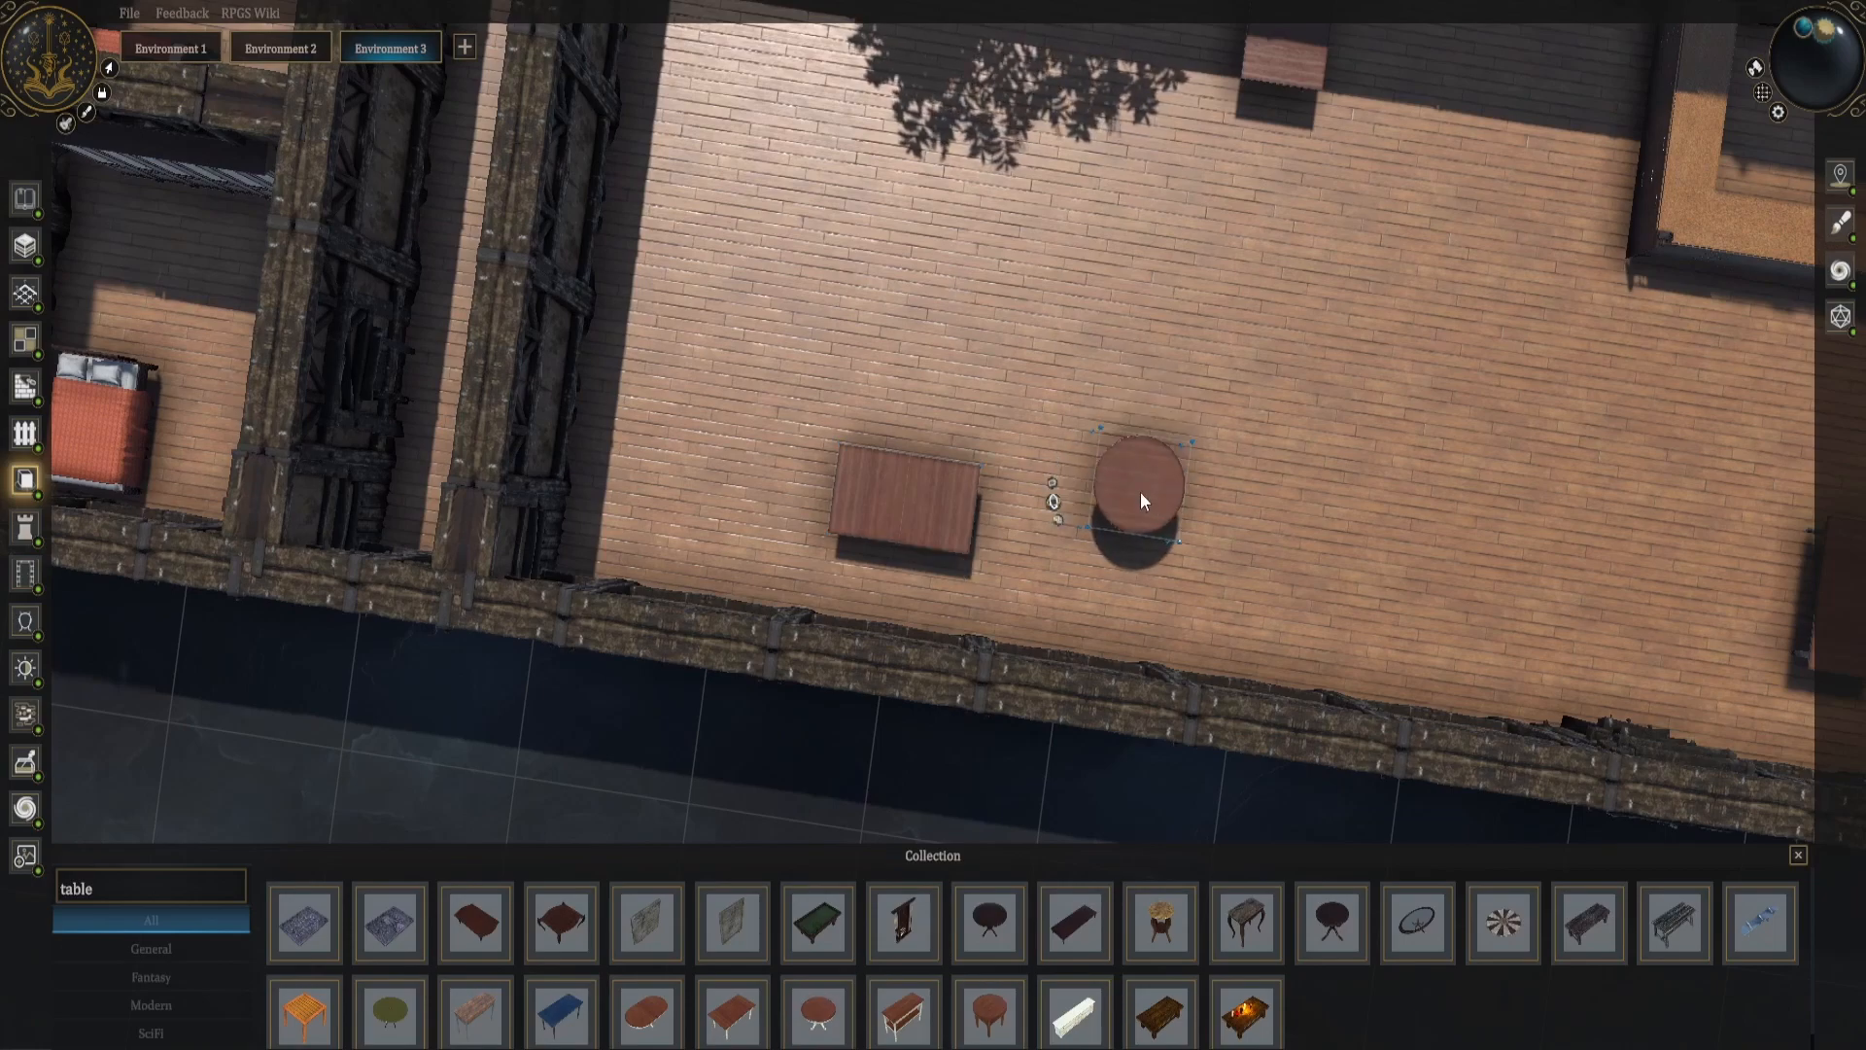
Place round wooden tables between the rectangular ones and a small round table near the partition wall.
{"action": "left_click", "coordinate": [1140, 492]}
{"action": "key", "text": "d"}
{"action": "left_click", "coordinate": [1251, 449]}
{"action": "key", "text": "w"}
{"action": "key", "text": "a"}
{"action": "left_click", "coordinate": [1147, 324]}
{"action": "key", "text": "s"}
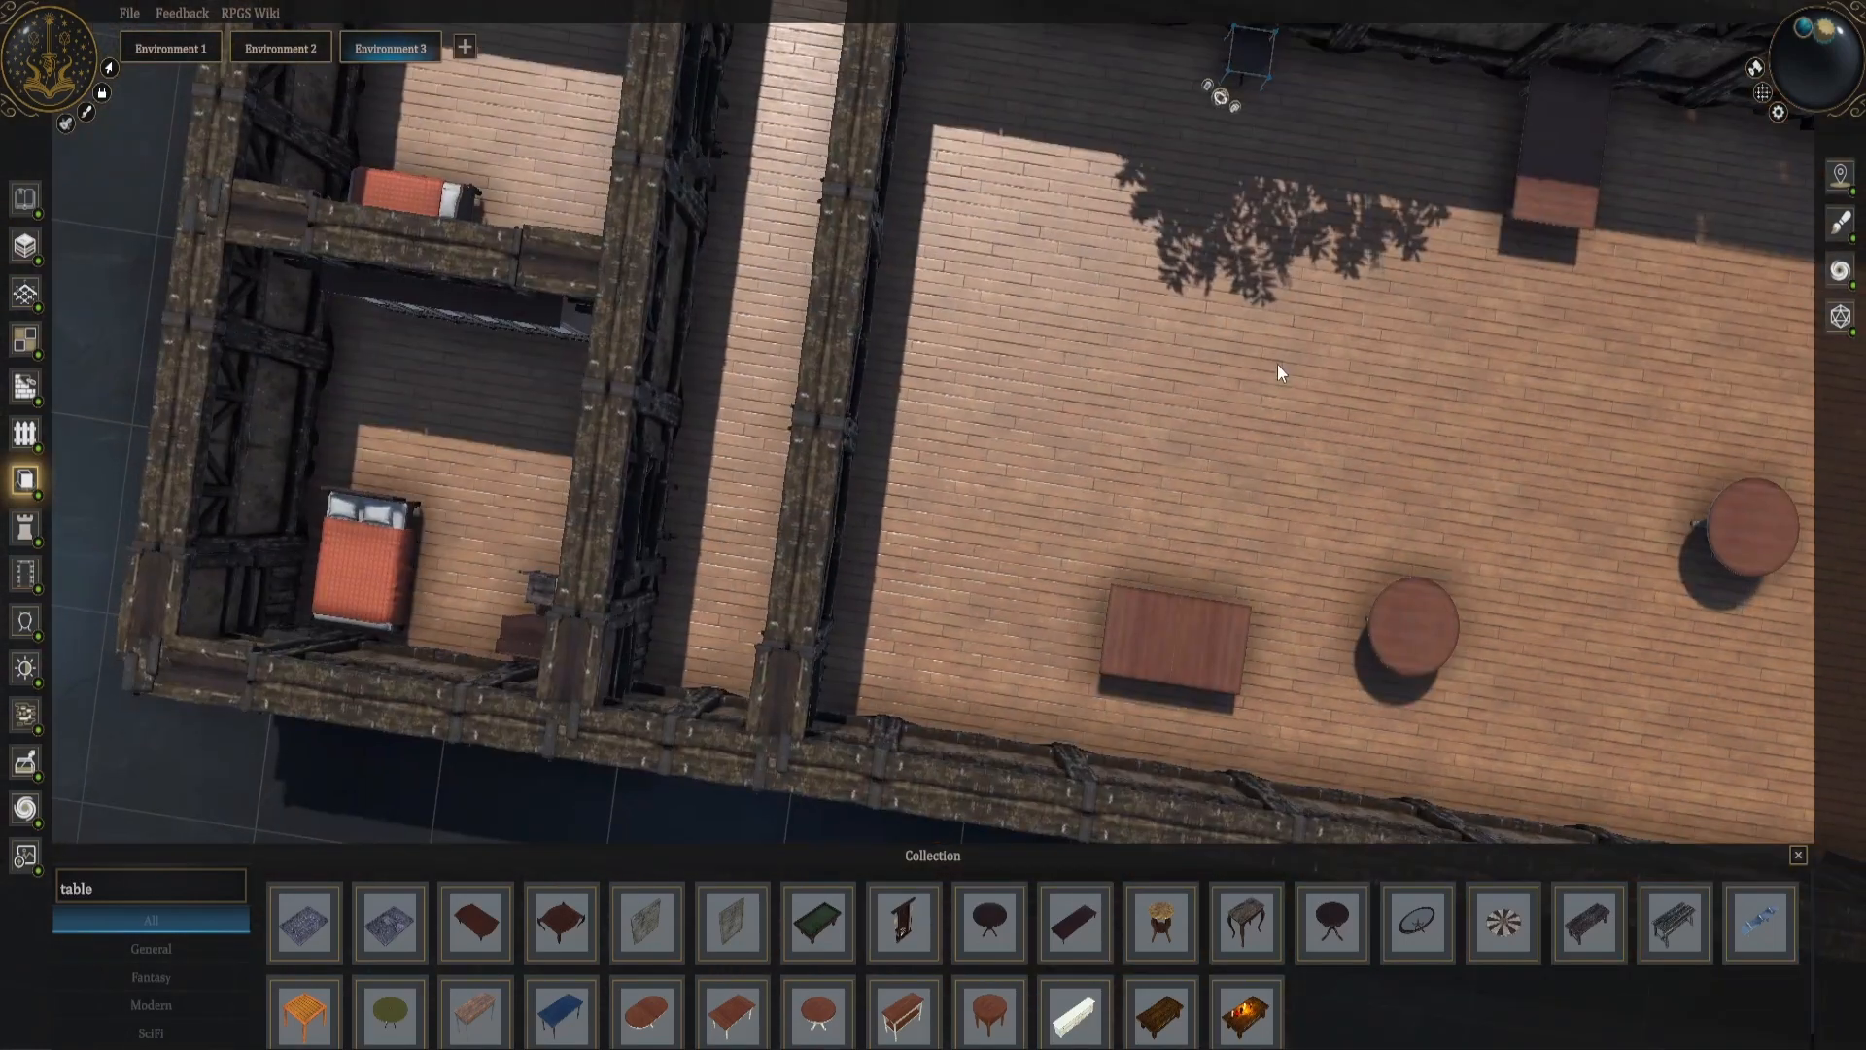
Search the props for sofa and place a curved-back sofa against the hall's end wall near the corner.
{"action": "left_click", "coordinate": [151, 889]}
{"action": "type", "text": "sofa"}
{"action": "left_click", "coordinate": [1123, 923]}
{"action": "middle_click_drag", "start_coordinate": [1007, 311], "coordinate": [902, 531]}
{"action": "left_click", "coordinate": [928, 432]}
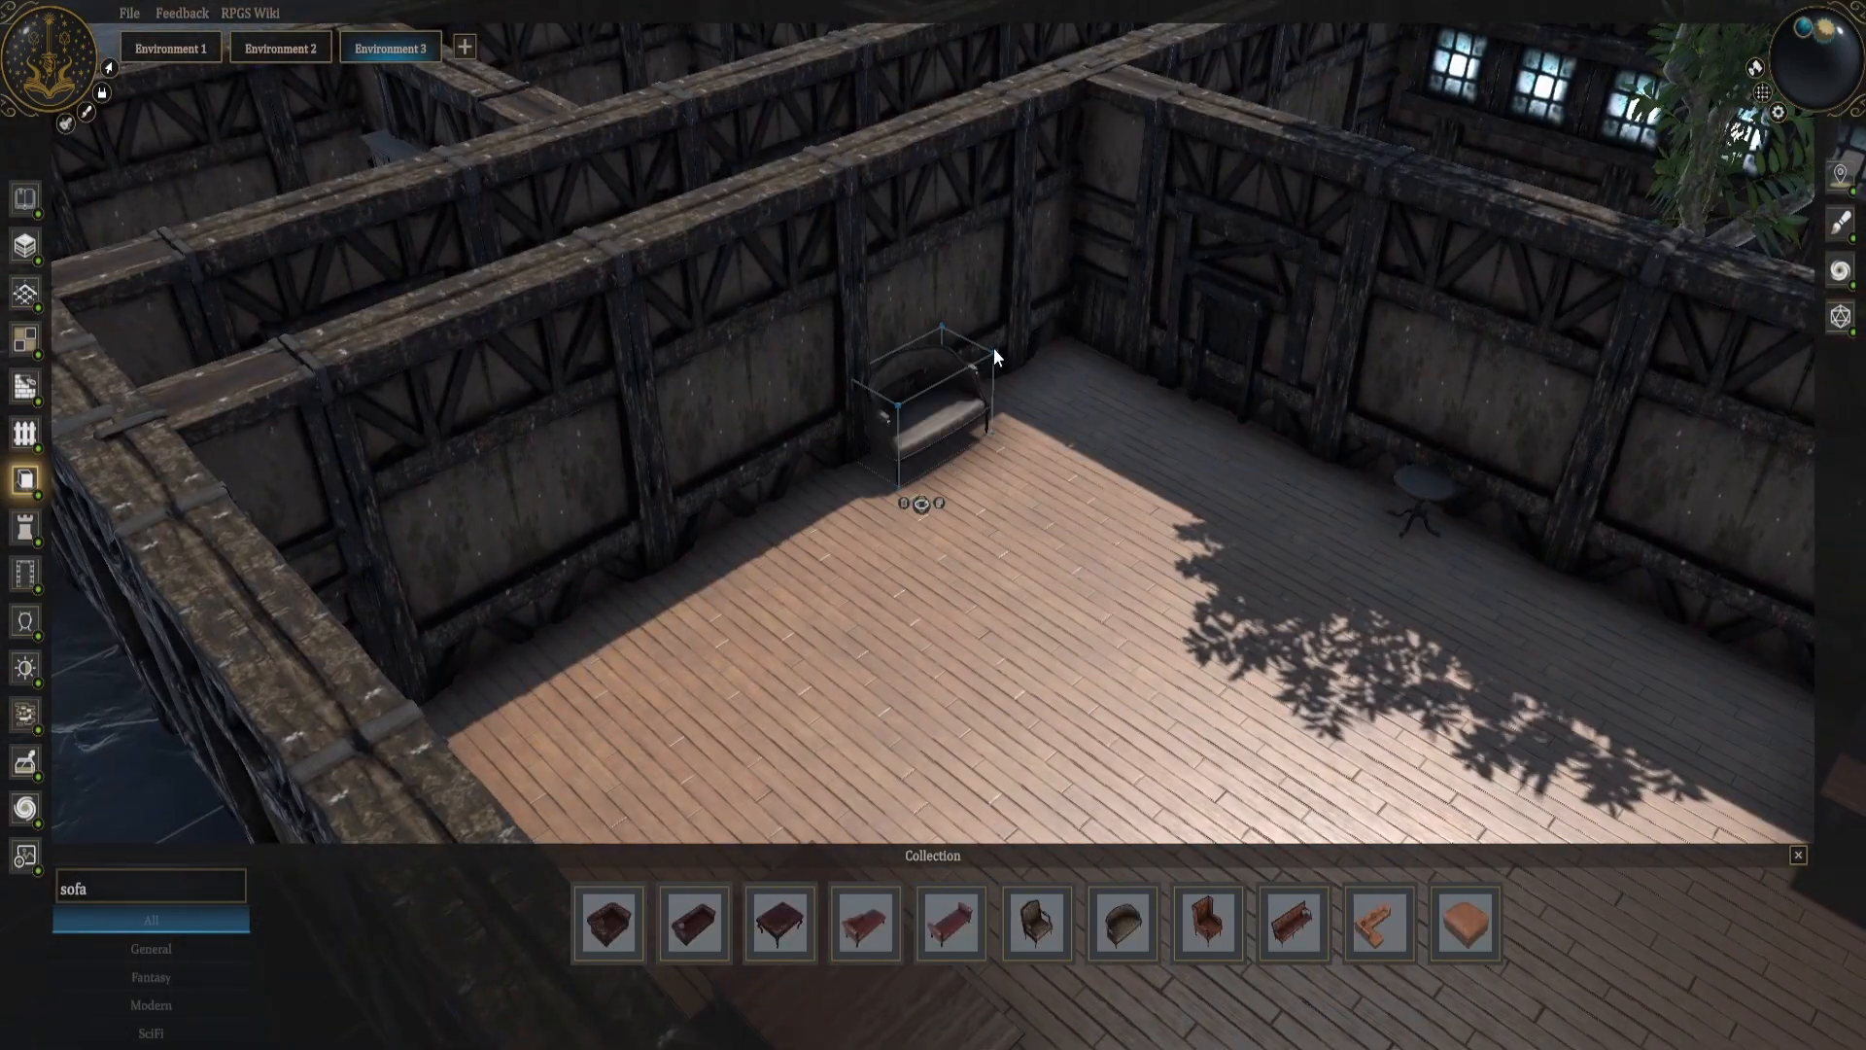
{"action": "key", "text": "d"}
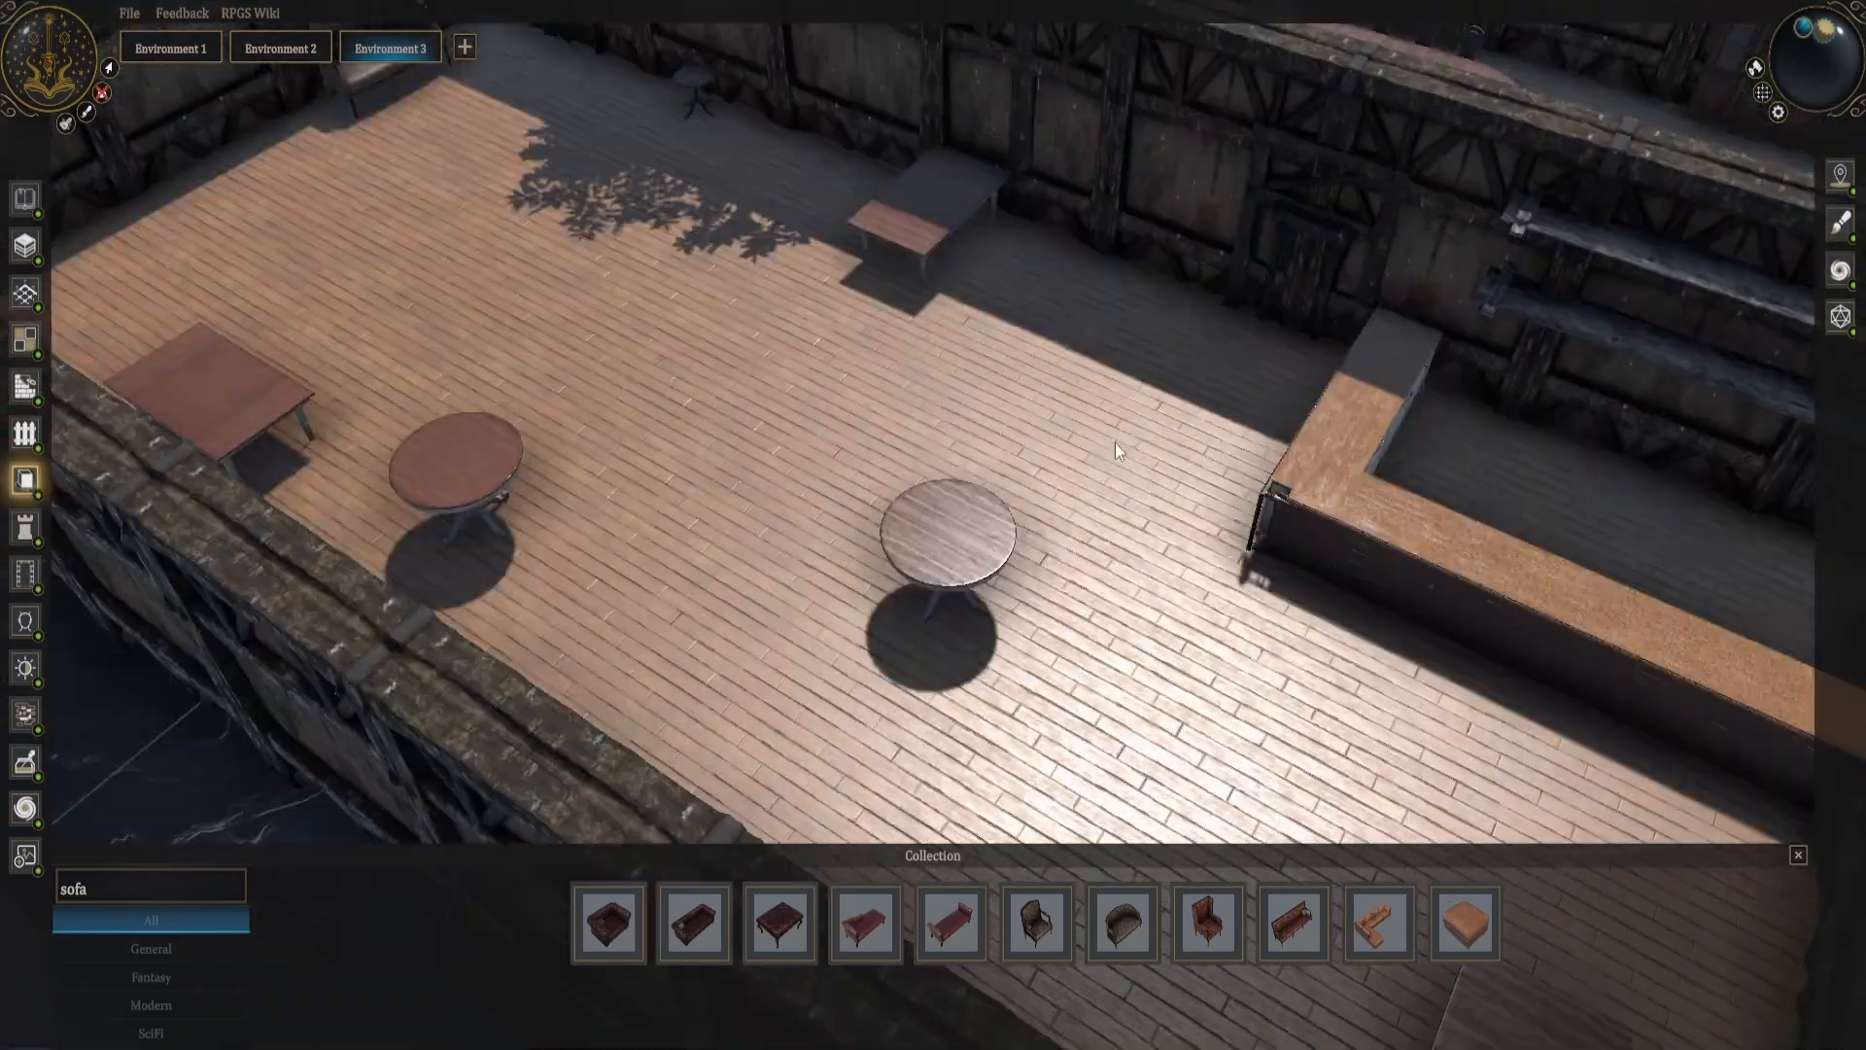
{"action": "middle_click_drag", "start_coordinate": [1116, 441], "coordinate": [1234, 321]}
{"action": "left_click", "coordinate": [1263, 316]}
{"action": "left_click", "coordinate": [1299, 308]}
{"action": "left_click", "coordinate": [1228, 387]}
{"action": "middle_click_drag", "start_coordinate": [1227, 387], "coordinate": [958, 574]}
{"action": "scroll", "coordinate": [959, 574], "scroll_direction": "down", "scroll_amount": 5}
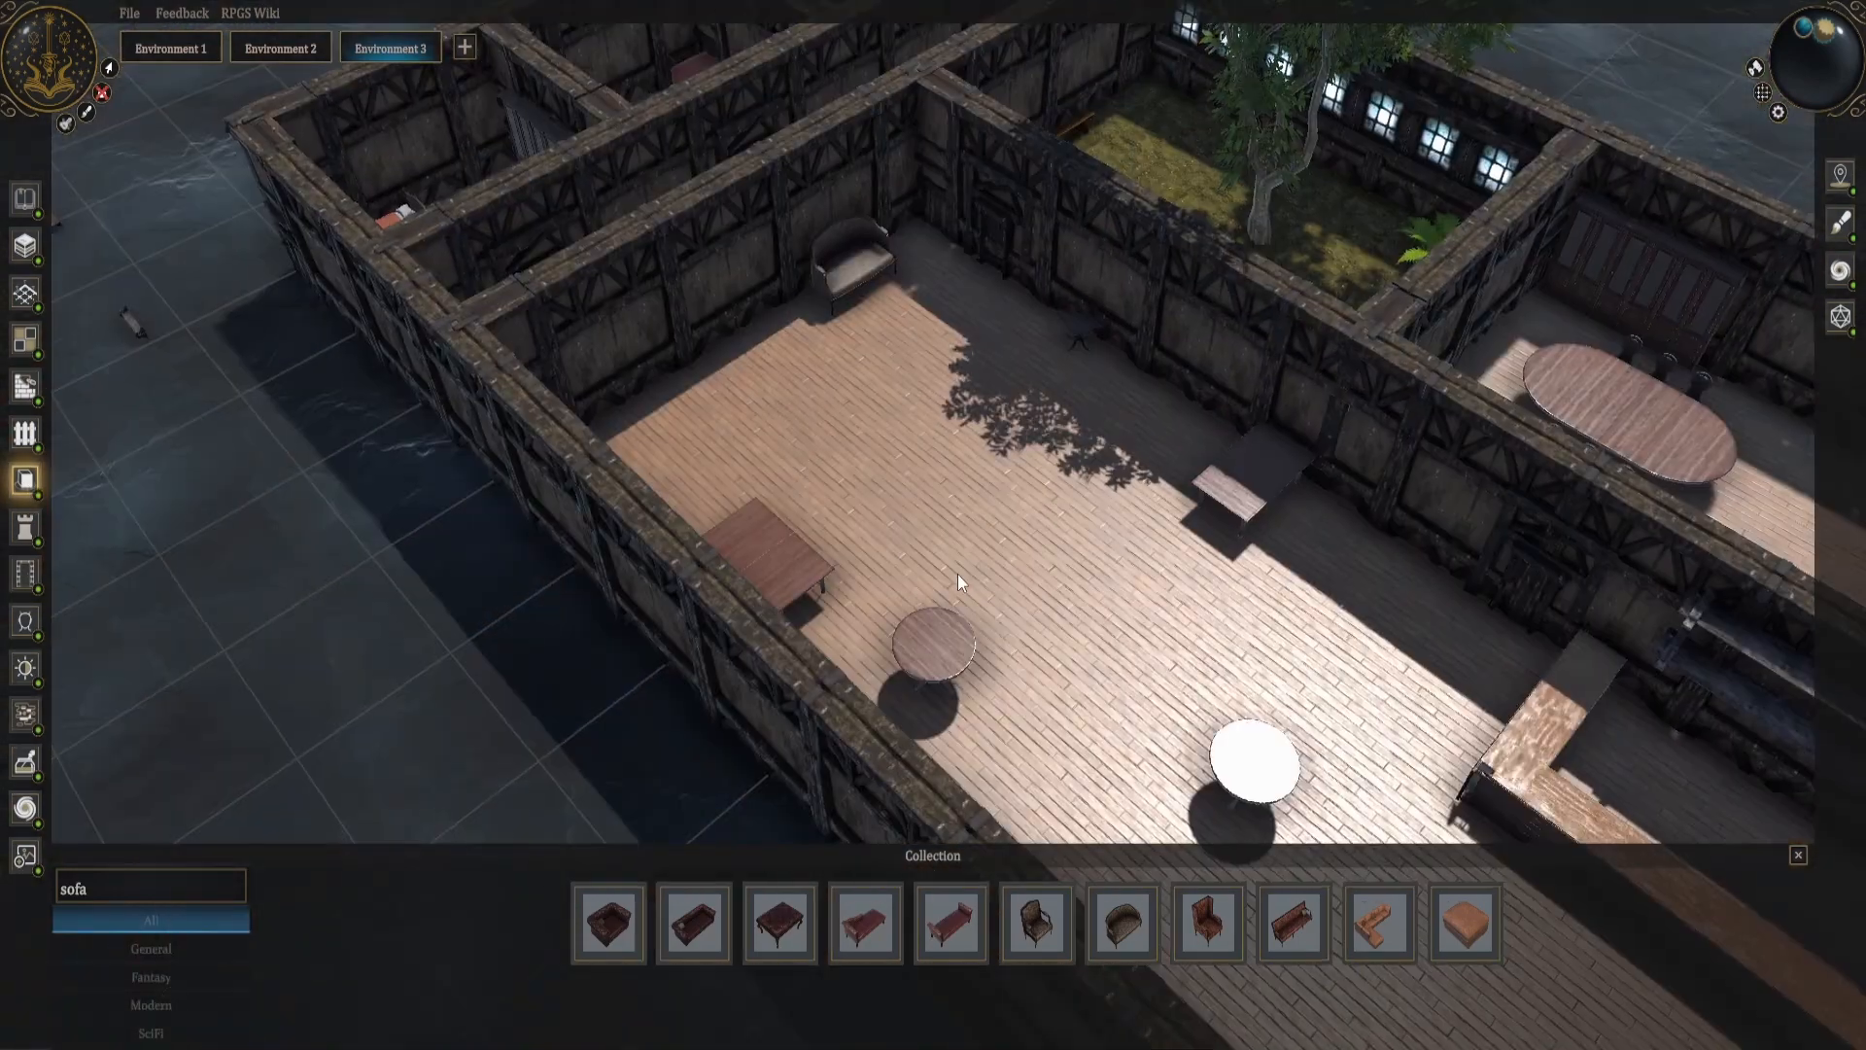
Search the props for table and place a wooden table with candles in front of the sofa.
{"action": "scroll", "coordinate": [958, 573], "scroll_direction": "up", "scroll_amount": 4}
{"action": "left_click", "coordinate": [184, 887]}
{"action": "type", "text": "table"}
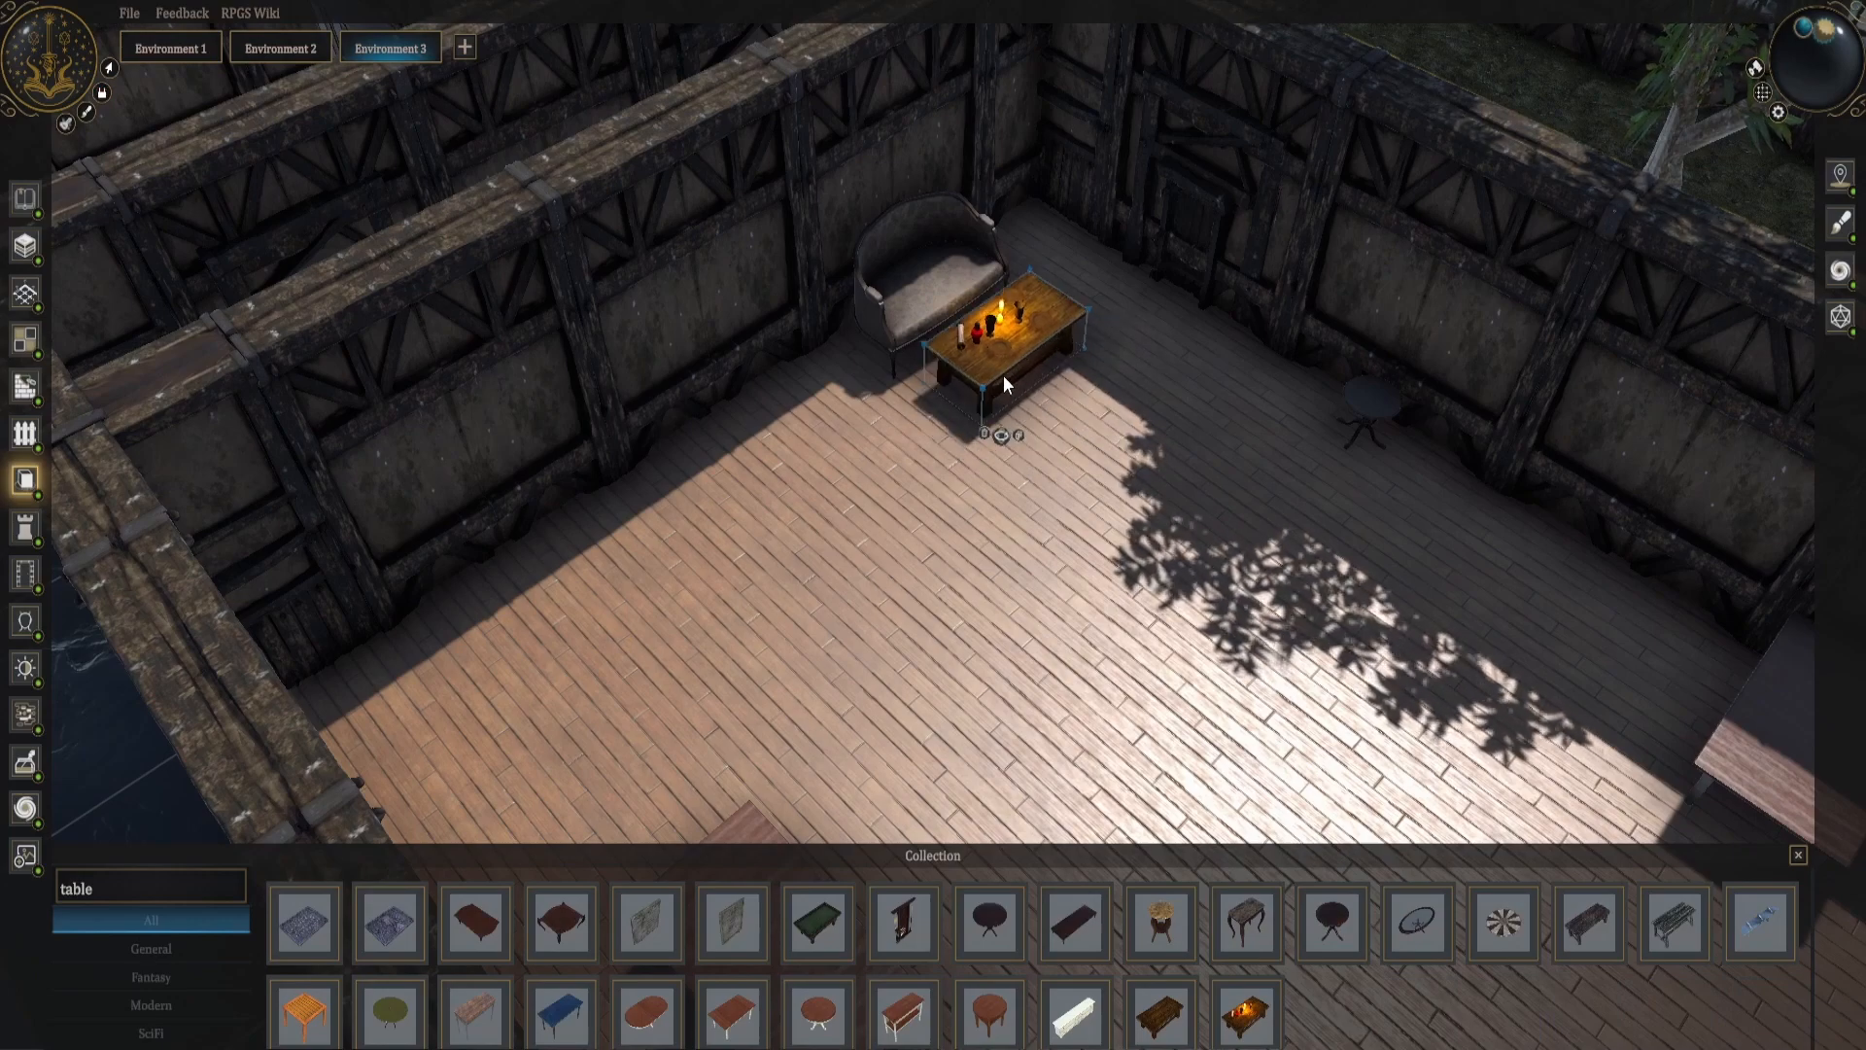
{"action": "middle_click_drag", "start_coordinate": [1003, 375], "coordinate": [1089, 375]}
Place a round wooden table in the hall's empty corner on the sofa's side.
{"action": "scroll", "coordinate": [1088, 375], "scroll_direction": "down", "scroll_amount": 4}
{"action": "key", "text": "w"}
{"action": "left_click_drag", "start_coordinate": [855, 595], "coordinate": [945, 462]}
{"action": "middle_click_drag", "start_coordinate": [945, 462], "coordinate": [875, 554]}
Search the props for chair and place two leather wingback armchairs around the corner round table.
{"action": "left_click", "coordinate": [120, 887]}
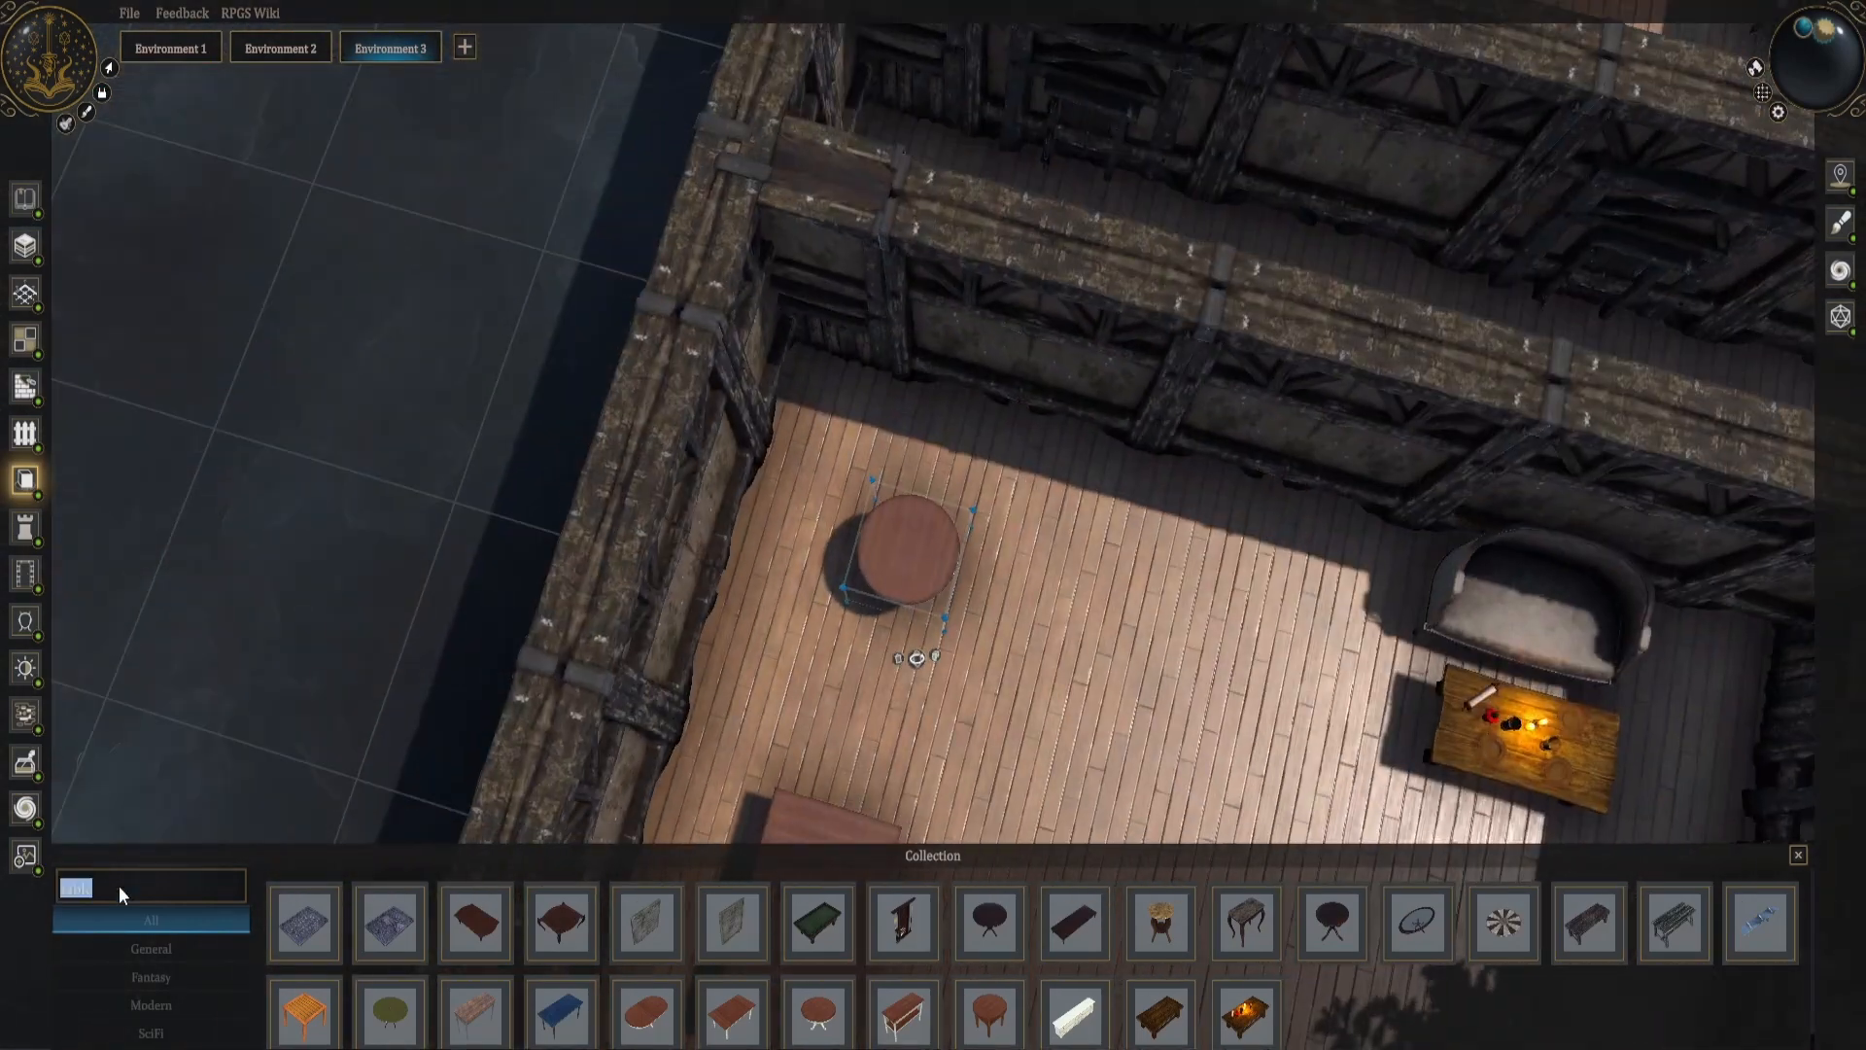
{"action": "middle_click_drag", "start_coordinate": [923, 437], "coordinate": [1094, 527]}
{"action": "left_click_drag", "start_coordinate": [1095, 527], "coordinate": [865, 486]}
{"action": "scroll", "coordinate": [861, 663], "scroll_direction": "up", "scroll_amount": 3}
{"action": "key", "text": "ctrl+v"}
{"action": "left_click_drag", "start_coordinate": [860, 663], "coordinate": [957, 667]}
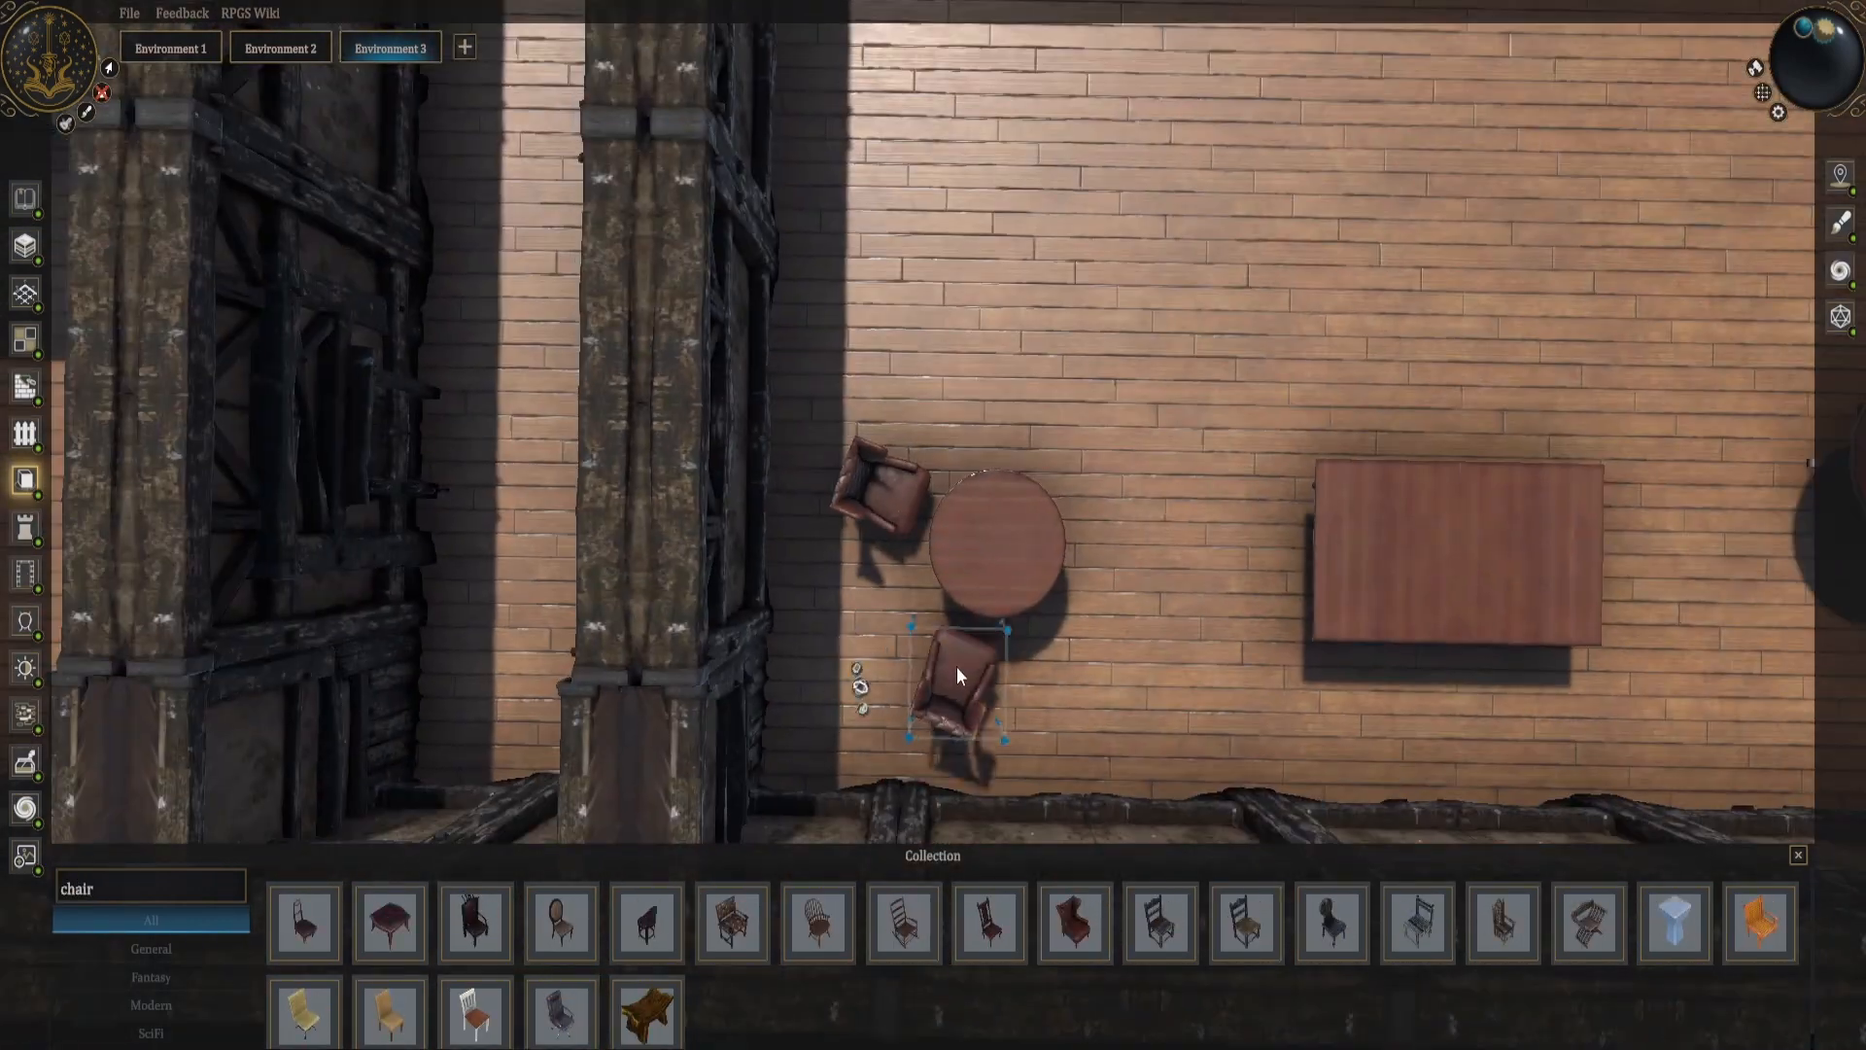
Search the props for plant and bush and place a bush in the indoor garden.
{"action": "middle_click_drag", "start_coordinate": [956, 667], "coordinate": [1053, 721]}
{"action": "scroll", "coordinate": [1089, 551], "scroll_direction": "down", "scroll_amount": 8}
{"action": "left_click", "coordinate": [230, 889]}
{"action": "type", "text": "plant"}
{"action": "middle_click_drag", "start_coordinate": [875, 583], "coordinate": [981, 583]}
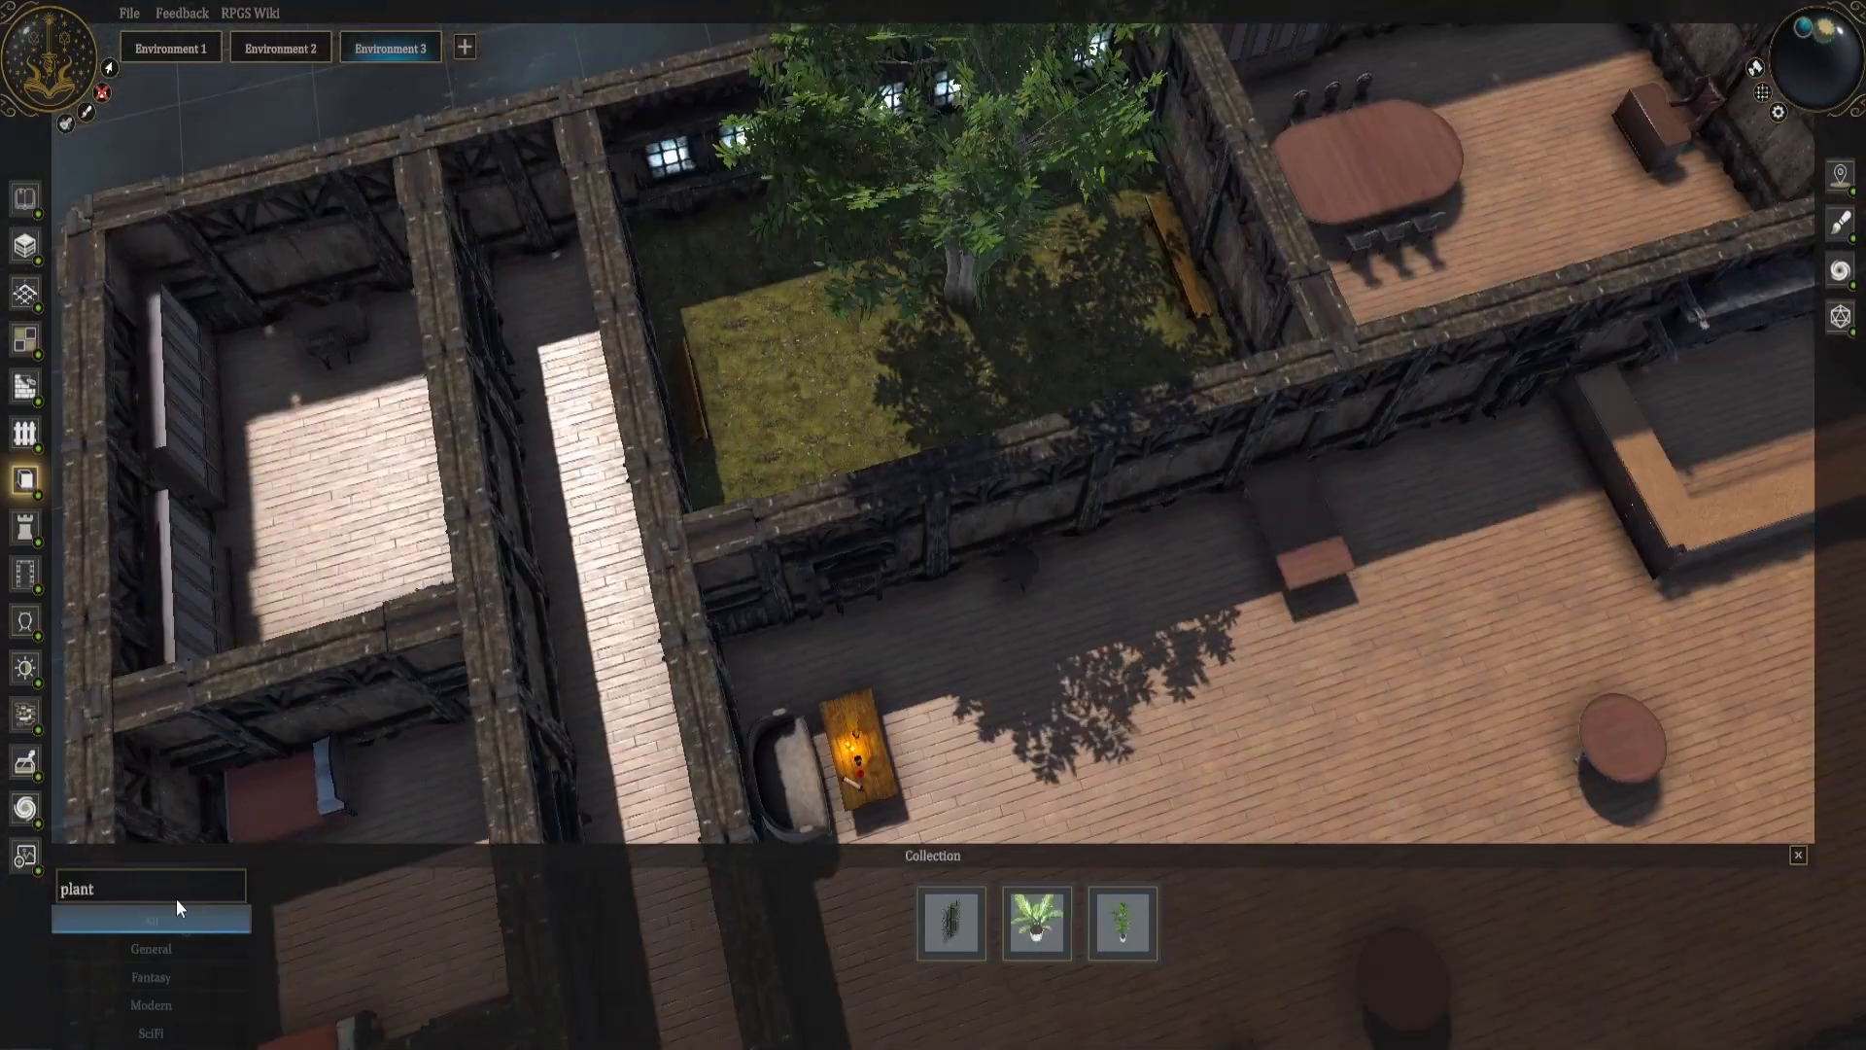
{"action": "left_click", "coordinate": [175, 892]}
{"action": "type", "text": "bush"}
{"action": "scroll", "coordinate": [1032, 422], "scroll_direction": "up", "scroll_amount": 6}
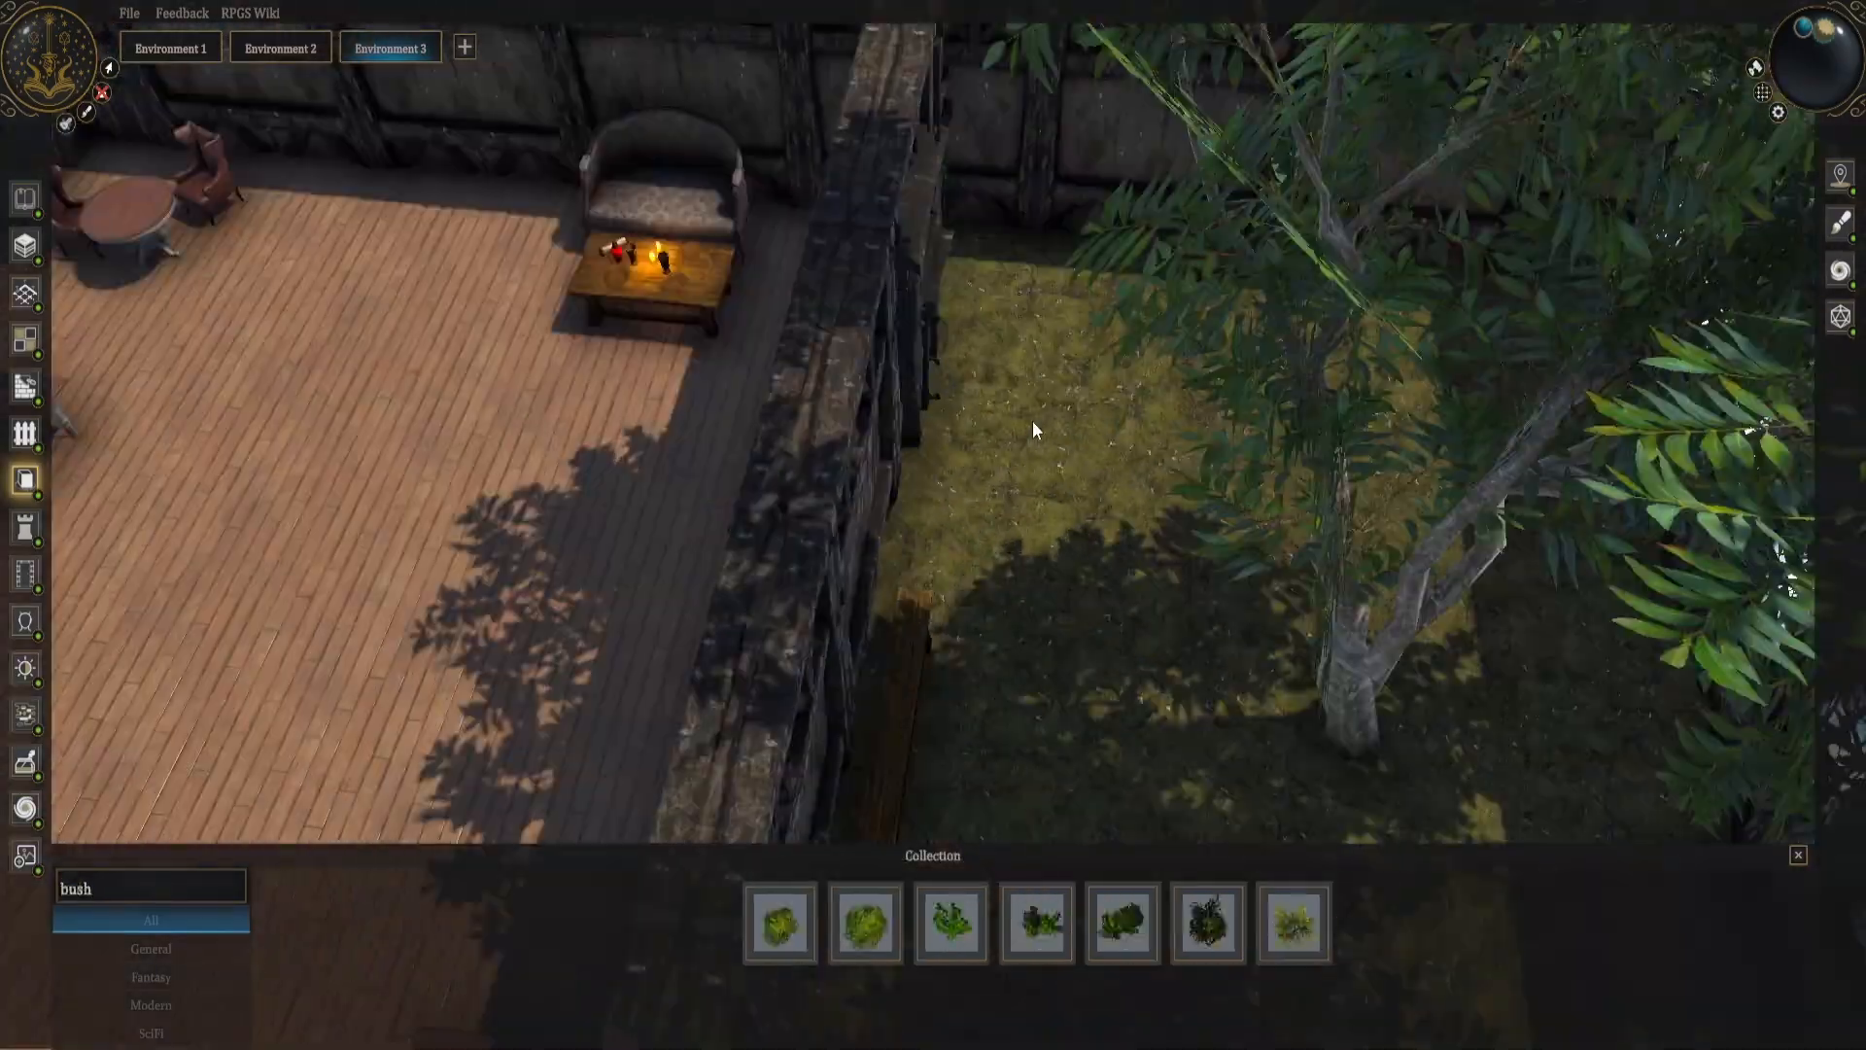
{"action": "left_click_drag", "start_coordinate": [1208, 923], "coordinate": [1069, 466]}
{"action": "left_click_drag", "start_coordinate": [1205, 389], "coordinate": [1269, 311]}
{"action": "middle_click_drag", "start_coordinate": [1269, 311], "coordinate": [1079, 524]}
Search the props for chair and place high-backed wooden chairs at the rectangular table nearest the armchairs.
{"action": "scroll", "coordinate": [1140, 464], "scroll_direction": "down", "scroll_amount": 5}
{"action": "left_click", "coordinate": [161, 885]}
{"action": "type", "text": "chair"}
{"action": "left_click_drag", "start_coordinate": [989, 922], "coordinate": [1009, 541]}
{"action": "middle_click_drag", "start_coordinate": [1009, 541], "coordinate": [1166, 525]}
{"action": "scroll", "coordinate": [1009, 541], "scroll_direction": "up", "scroll_amount": 5}
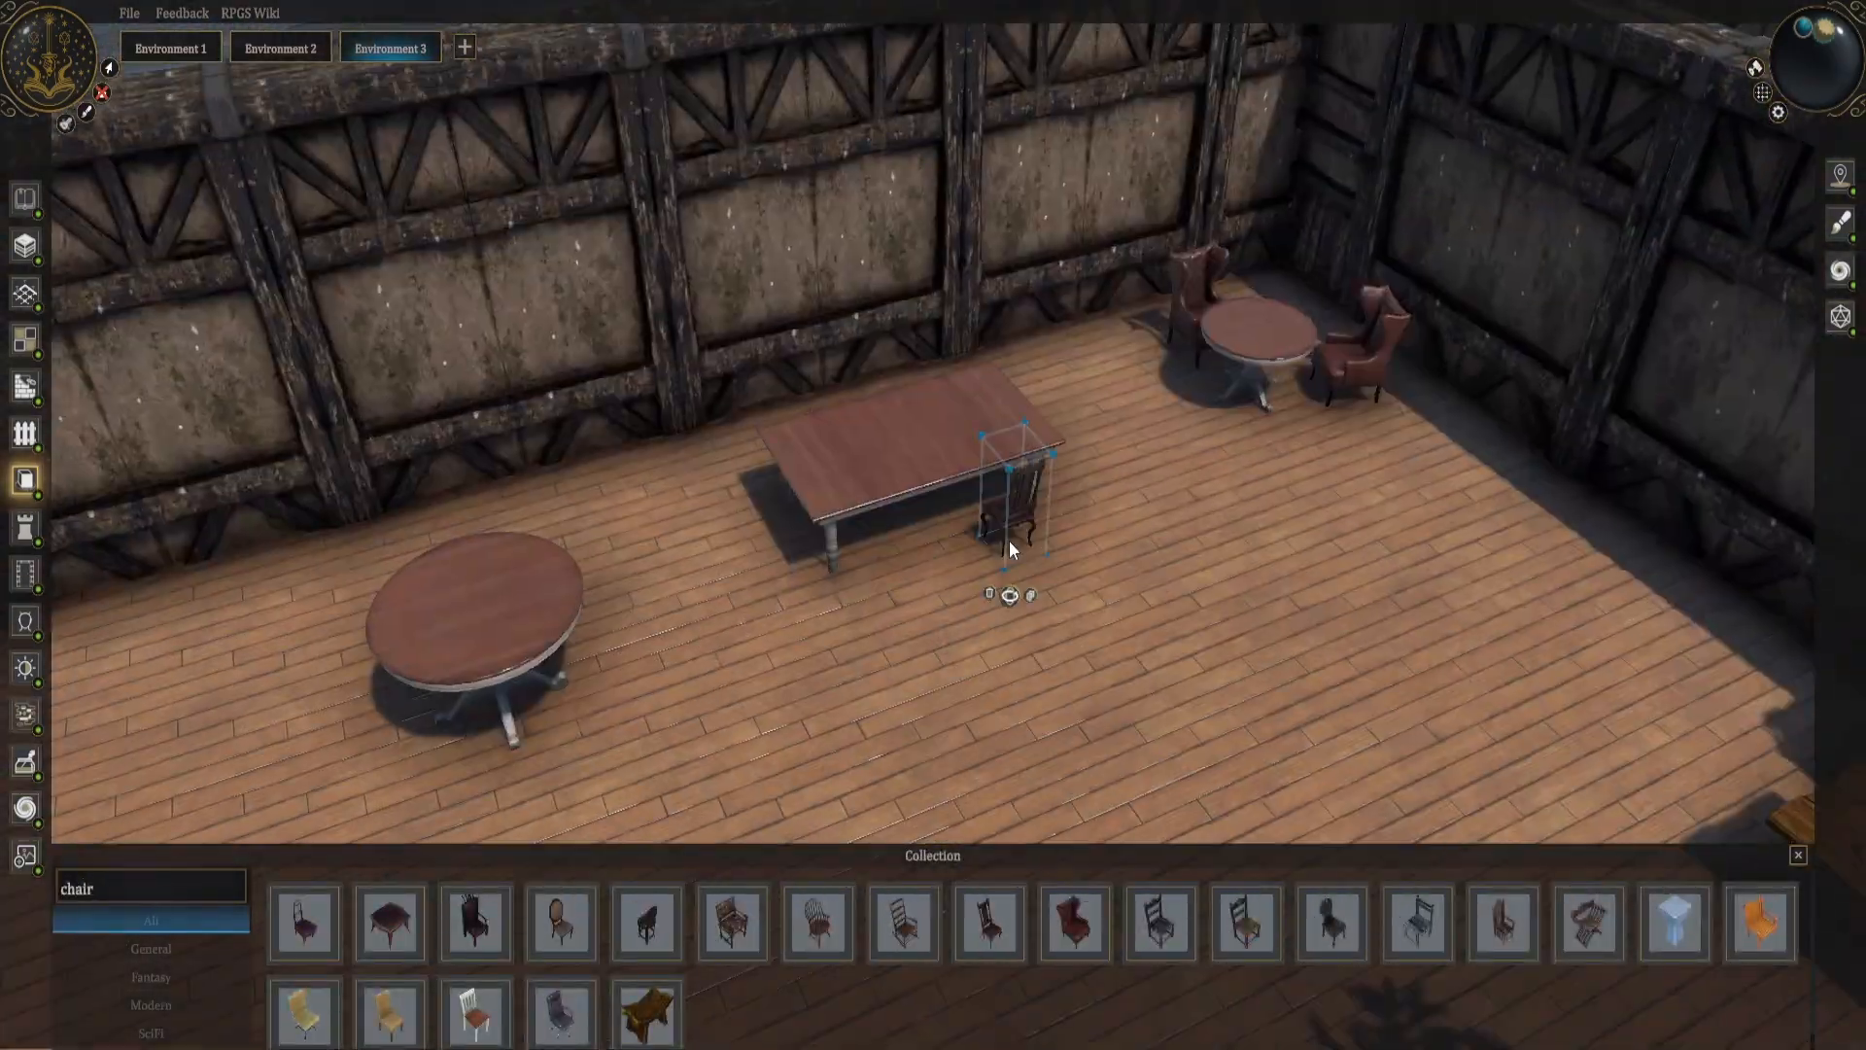
{"action": "left_click", "coordinate": [1046, 580]}
{"action": "left_click_drag", "start_coordinate": [1030, 505], "coordinate": [1108, 564]}
{"action": "left_click", "coordinate": [902, 644]}
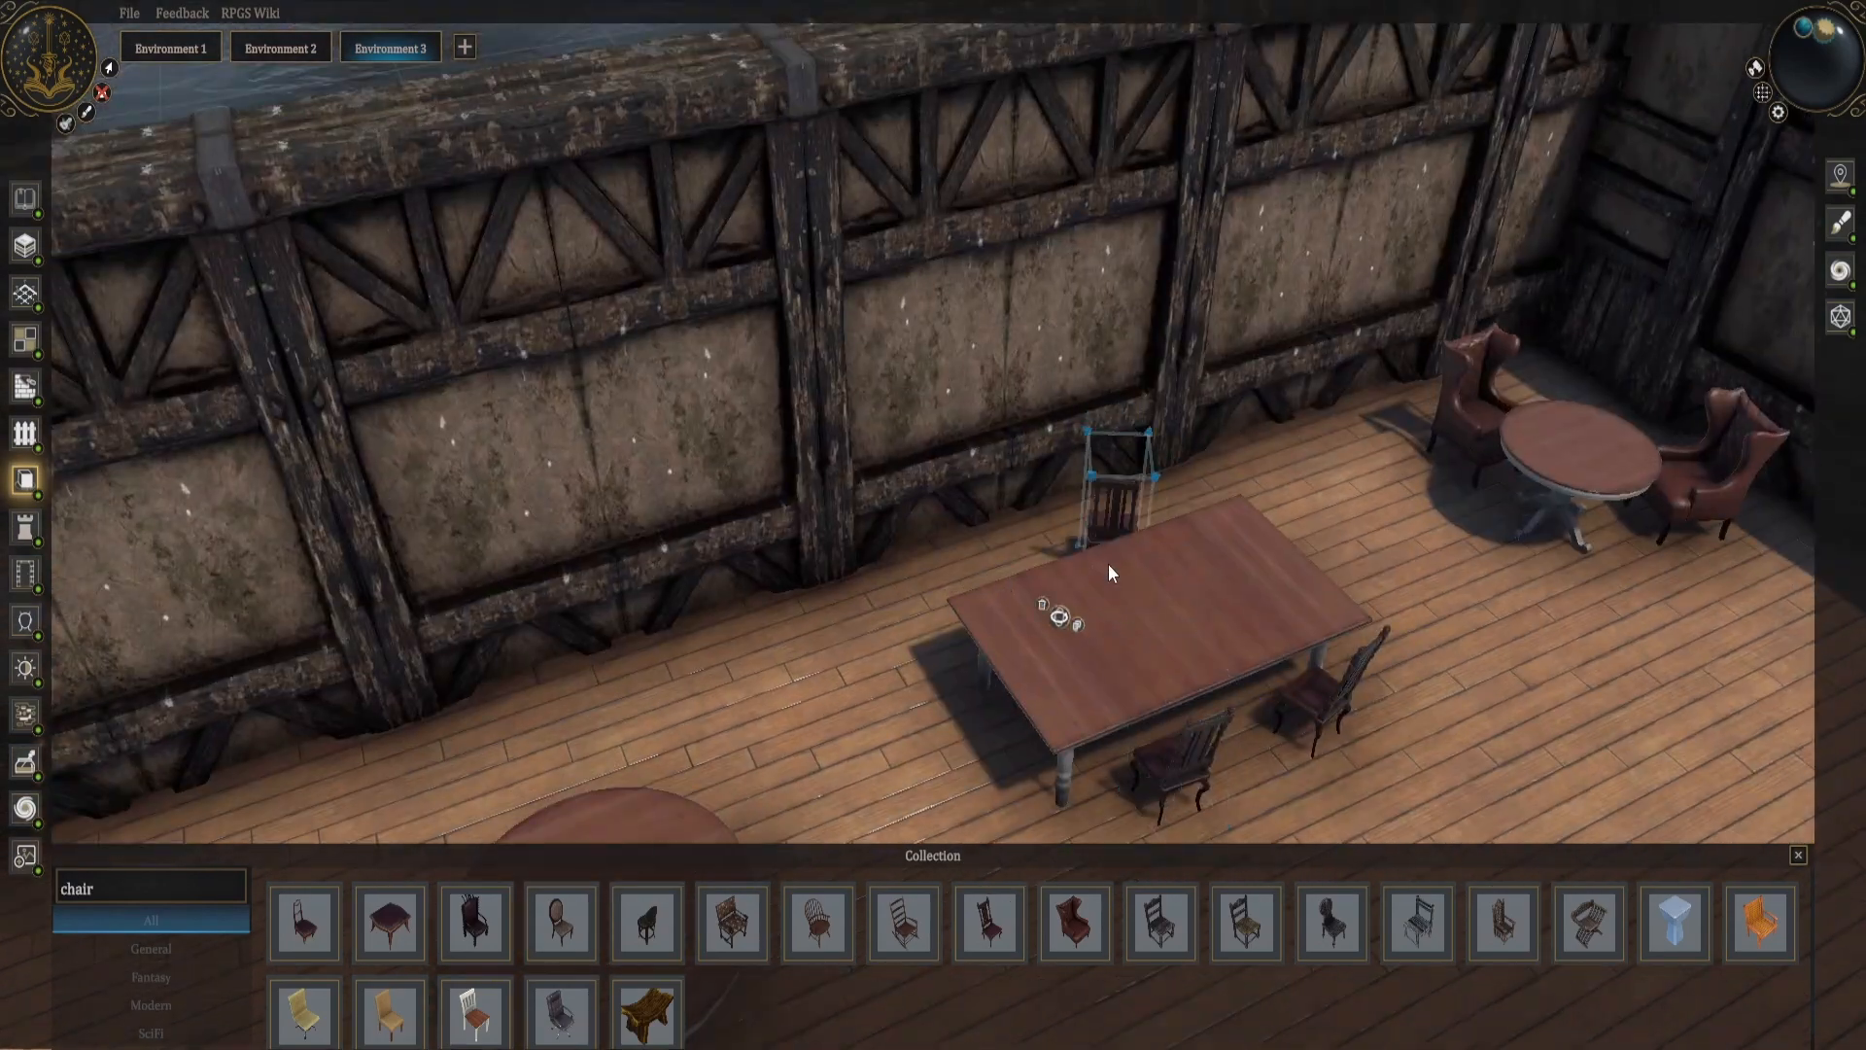
Turn and position the wooden chairs on the wall side of the table and at the neighbouring seats.
{"action": "middle_click_drag", "start_coordinate": [1108, 564], "coordinate": [1114, 539]}
{"action": "left_click", "coordinate": [1137, 494]}
{"action": "left_click_drag", "start_coordinate": [1136, 413], "coordinate": [1117, 539]}
{"action": "mouse_move", "coordinate": [1117, 538]}
{"action": "middle_mouse_down"}
{"action": "mouse_move", "coordinate": [1193, 400]}
{"action": "mouse_move", "coordinate": [1116, 550]}
{"action": "middle_mouse_up"}
{"action": "scroll", "coordinate": [1116, 550], "scroll_direction": "up", "scroll_amount": 5}
{"action": "left_click_drag", "start_coordinate": [1012, 521], "coordinate": [1130, 513]}
Copy the wooden chairs around the rectangular table near the wall at the bar end of the hall.
{"action": "middle_click_drag", "start_coordinate": [1131, 514], "coordinate": [559, 341]}
{"action": "key", "text": "ctrl+v"}
{"action": "scroll", "coordinate": [1198, 603], "scroll_direction": "up", "scroll_amount": 3}
{"action": "key", "text": "ctrl+v"}
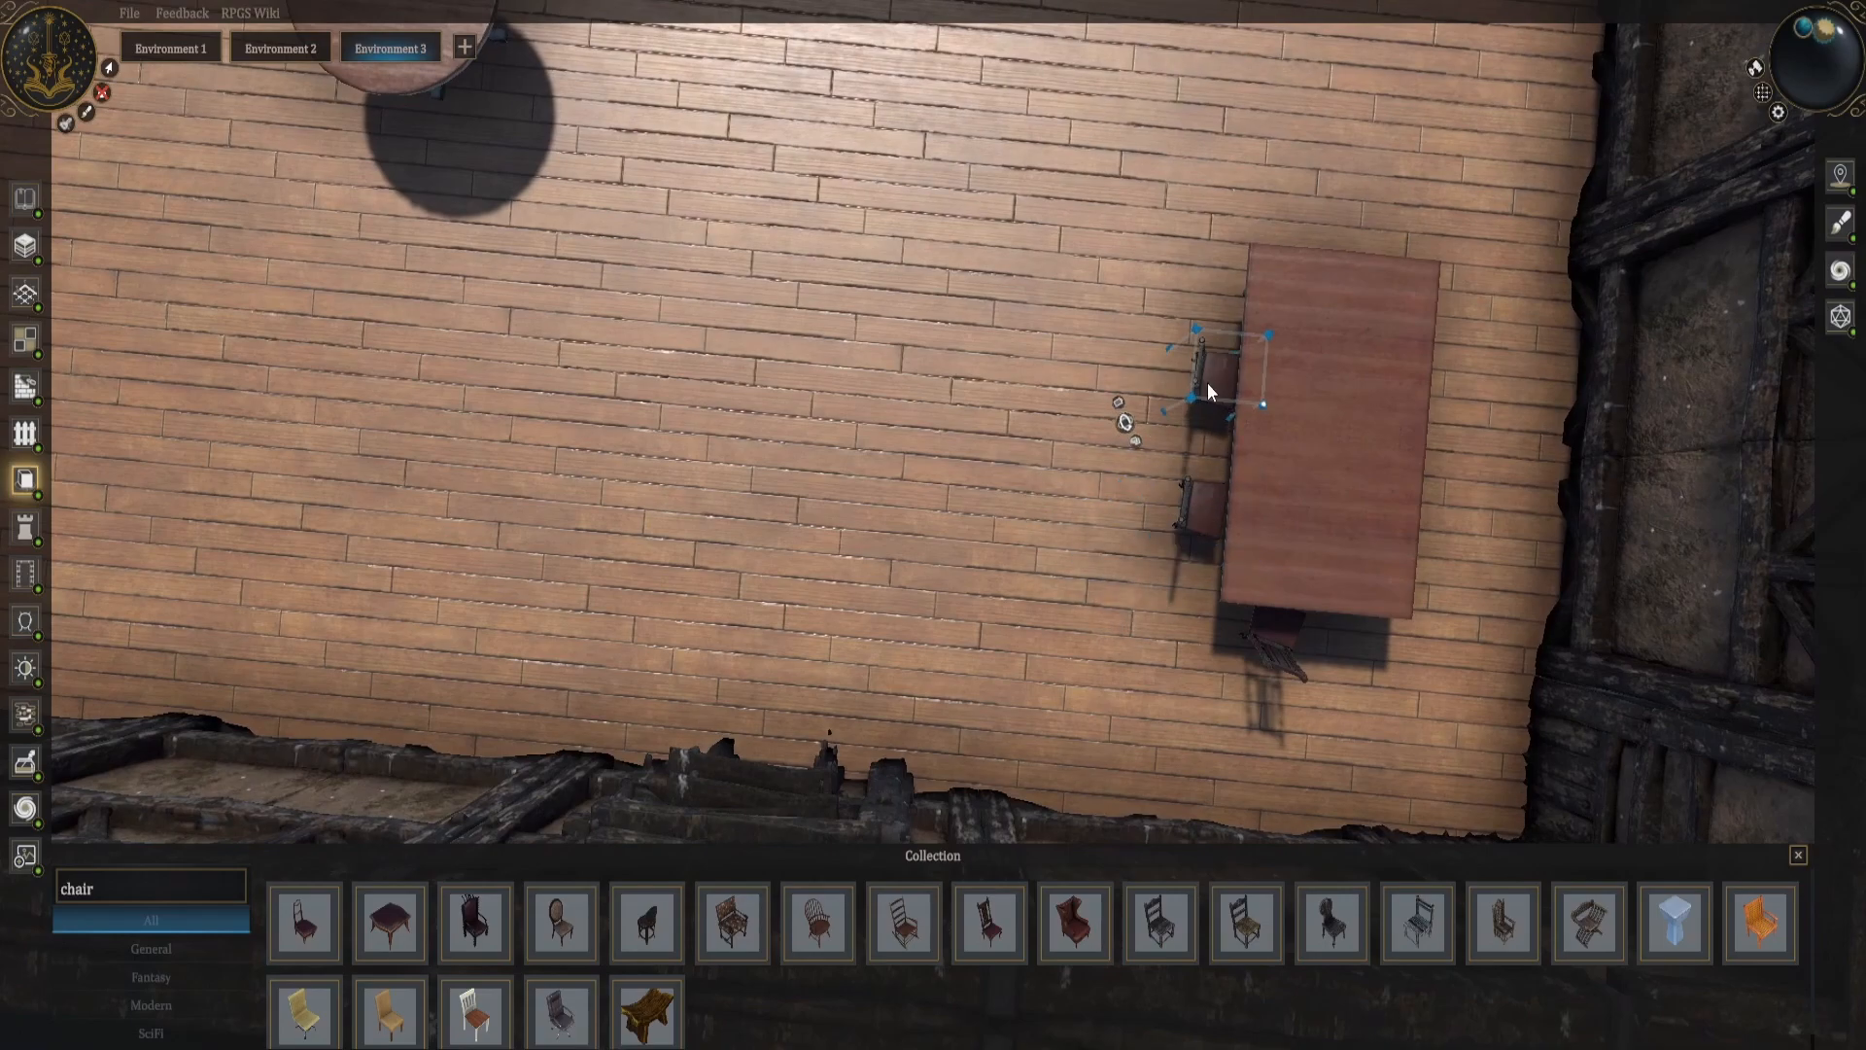
{"action": "middle_click_drag", "start_coordinate": [1208, 382], "coordinate": [980, 377]}
{"action": "key", "text": "ctrl+v"}
{"action": "middle_click_drag", "start_coordinate": [696, 286], "coordinate": [1162, 400]}
{"action": "key", "text": "ctrl+v"}
{"action": "key", "text": "ctrl+v"}
{"action": "key", "text": "ctrl+v"}
Copy wooden chairs to both sides of the rectangular table standing against the partition wall.
{"action": "scroll", "coordinate": [1150, 610], "scroll_direction": "down", "scroll_amount": 3}
{"action": "scroll", "coordinate": [1161, 401], "scroll_direction": "up", "scroll_amount": 3}
{"action": "key", "text": "ctrl+v"}
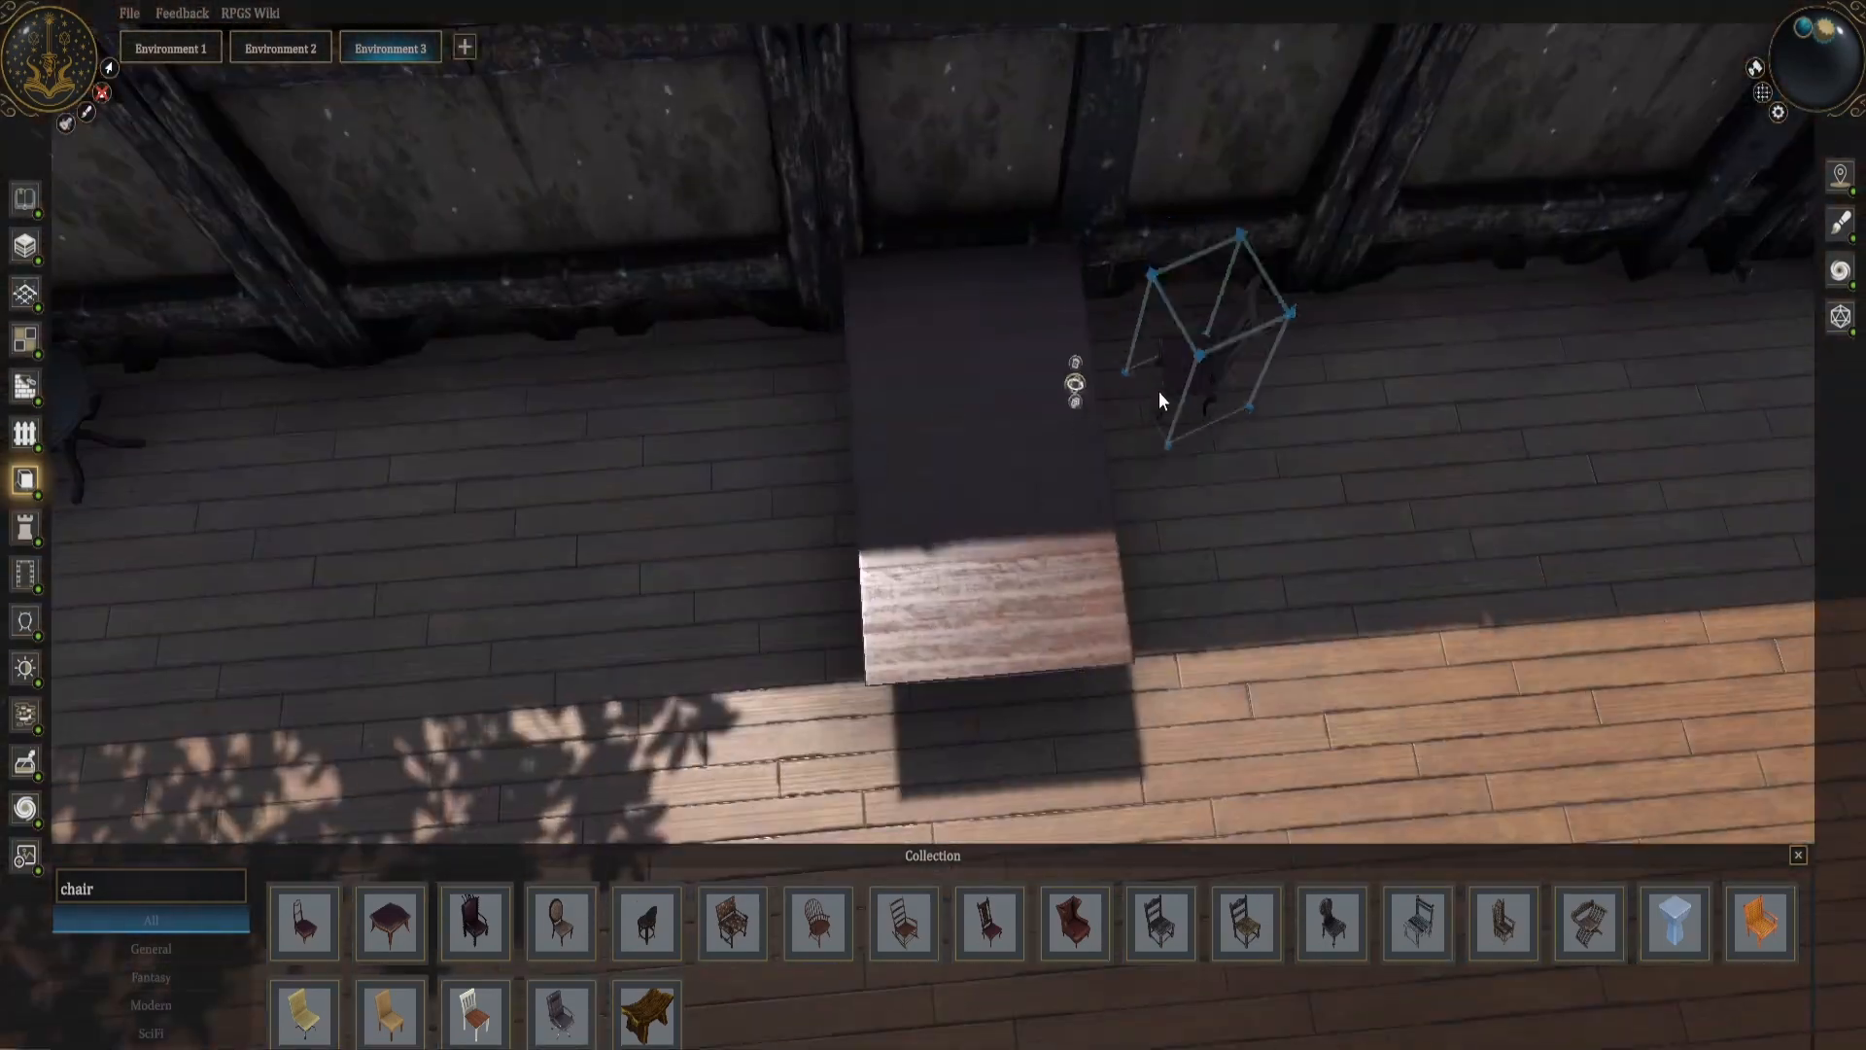
{"action": "key", "text": "ctrl+v"}
{"action": "middle_click_drag", "start_coordinate": [1114, 551], "coordinate": [1147, 673]}
{"action": "key", "text": "ctrl+v"}
{"action": "scroll", "coordinate": [1005, 628], "scroll_direction": "down", "scroll_amount": 5}
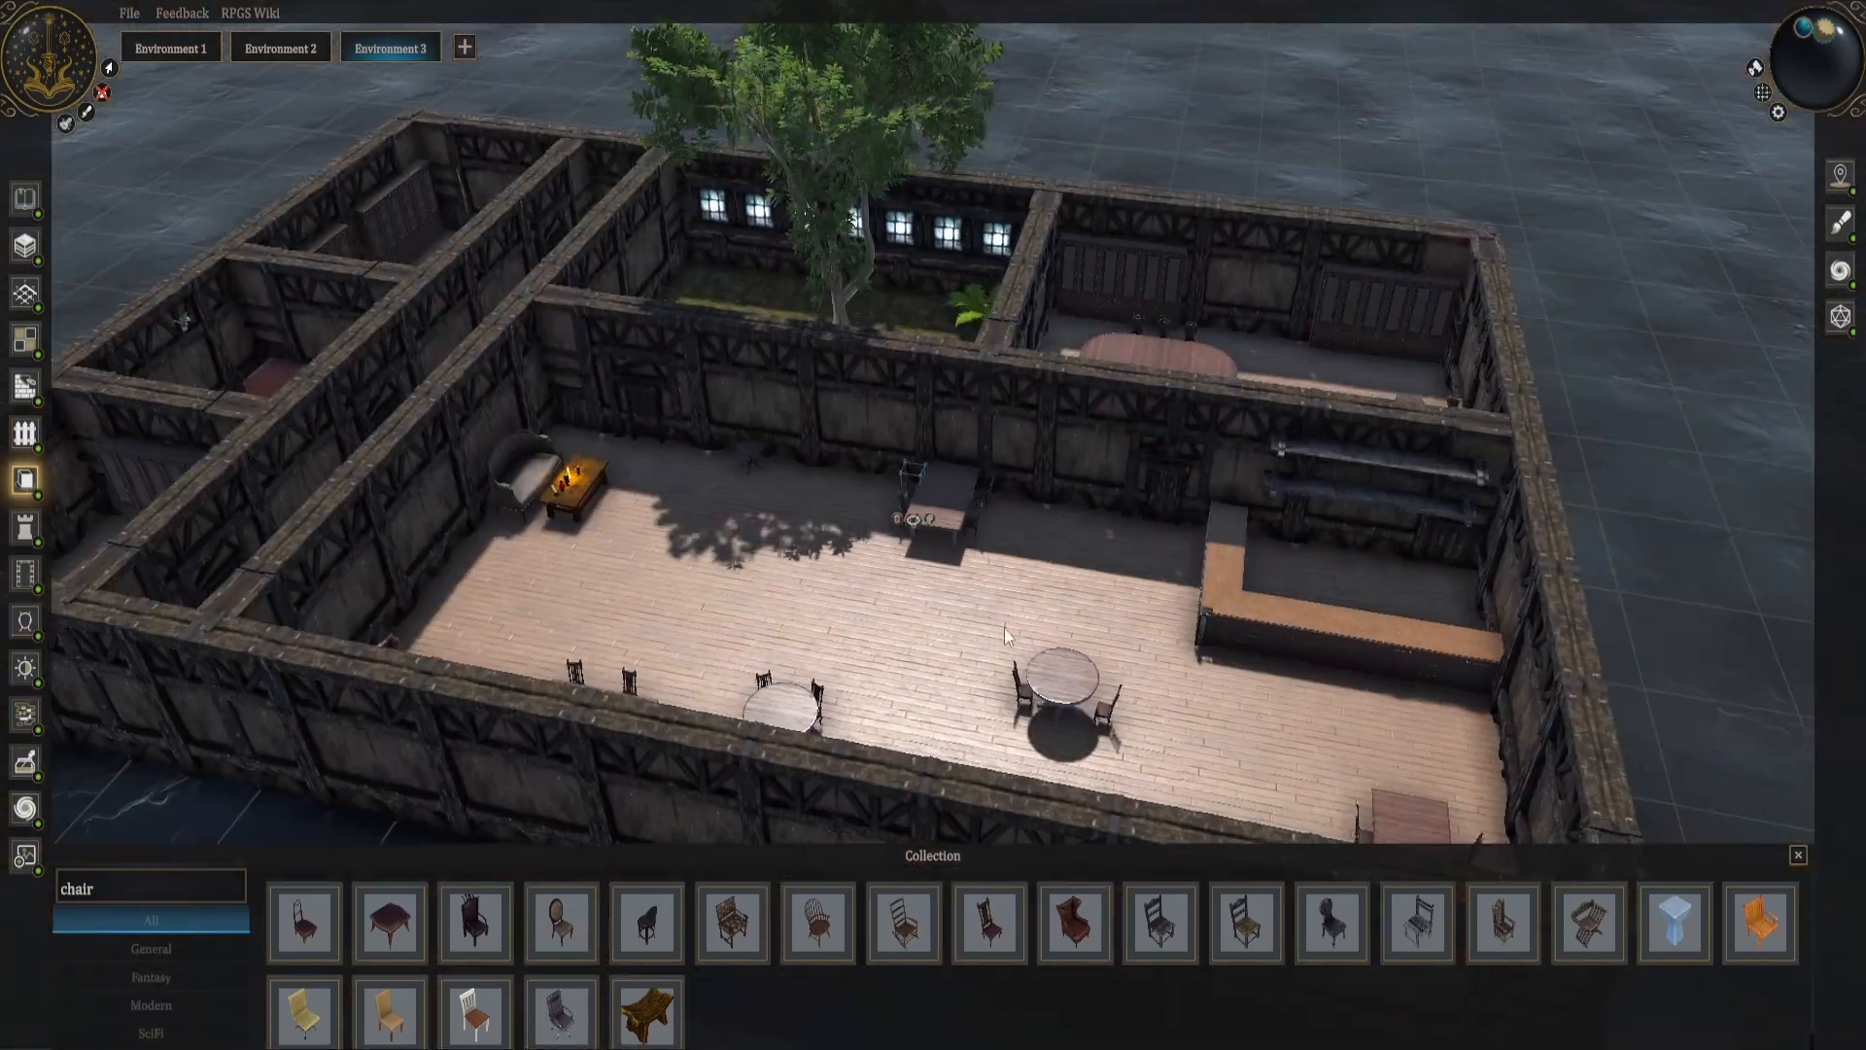
Search the fantasy props for deco and pick a framed painting for the hall wall.
{"action": "left_click", "coordinate": [25, 575]}
{"action": "middle_click_drag", "start_coordinate": [1005, 628], "coordinate": [900, 534]}
{"action": "scroll", "coordinate": [900, 534], "scroll_direction": "up", "scroll_amount": 5}
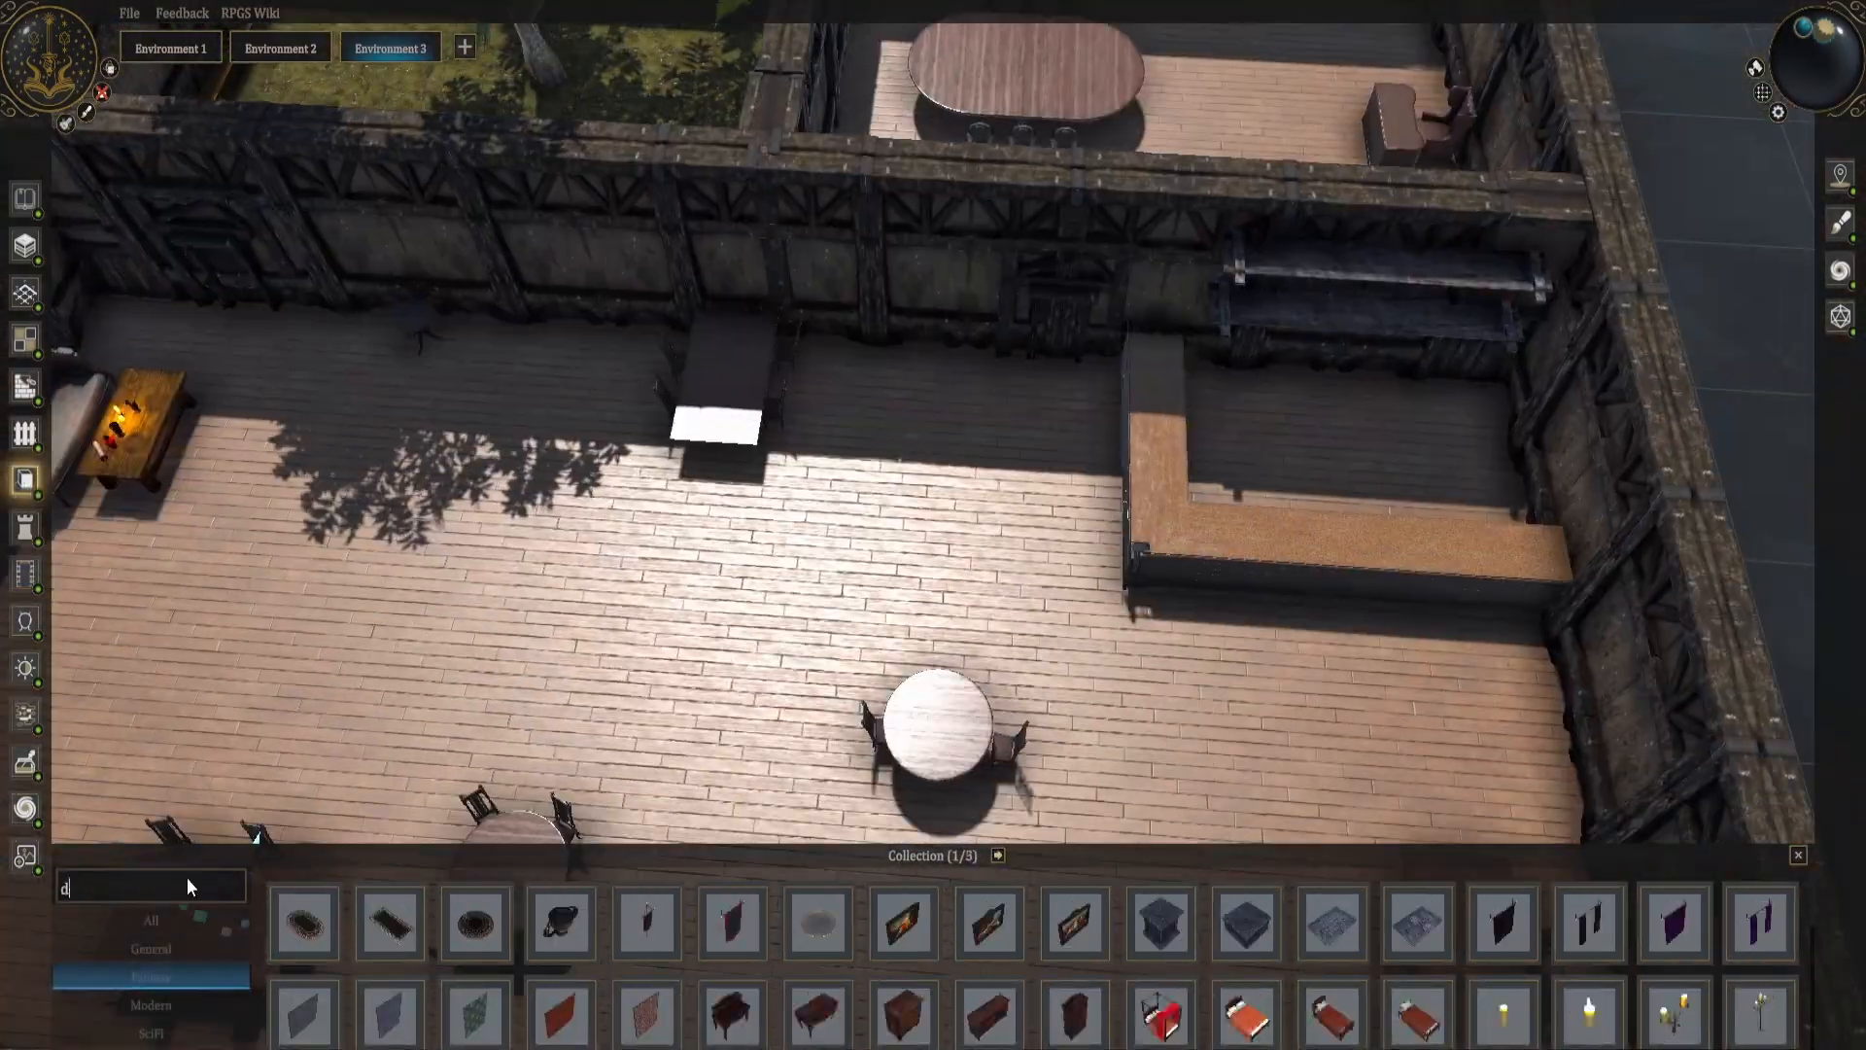
{"action": "type", "text": "deco"}
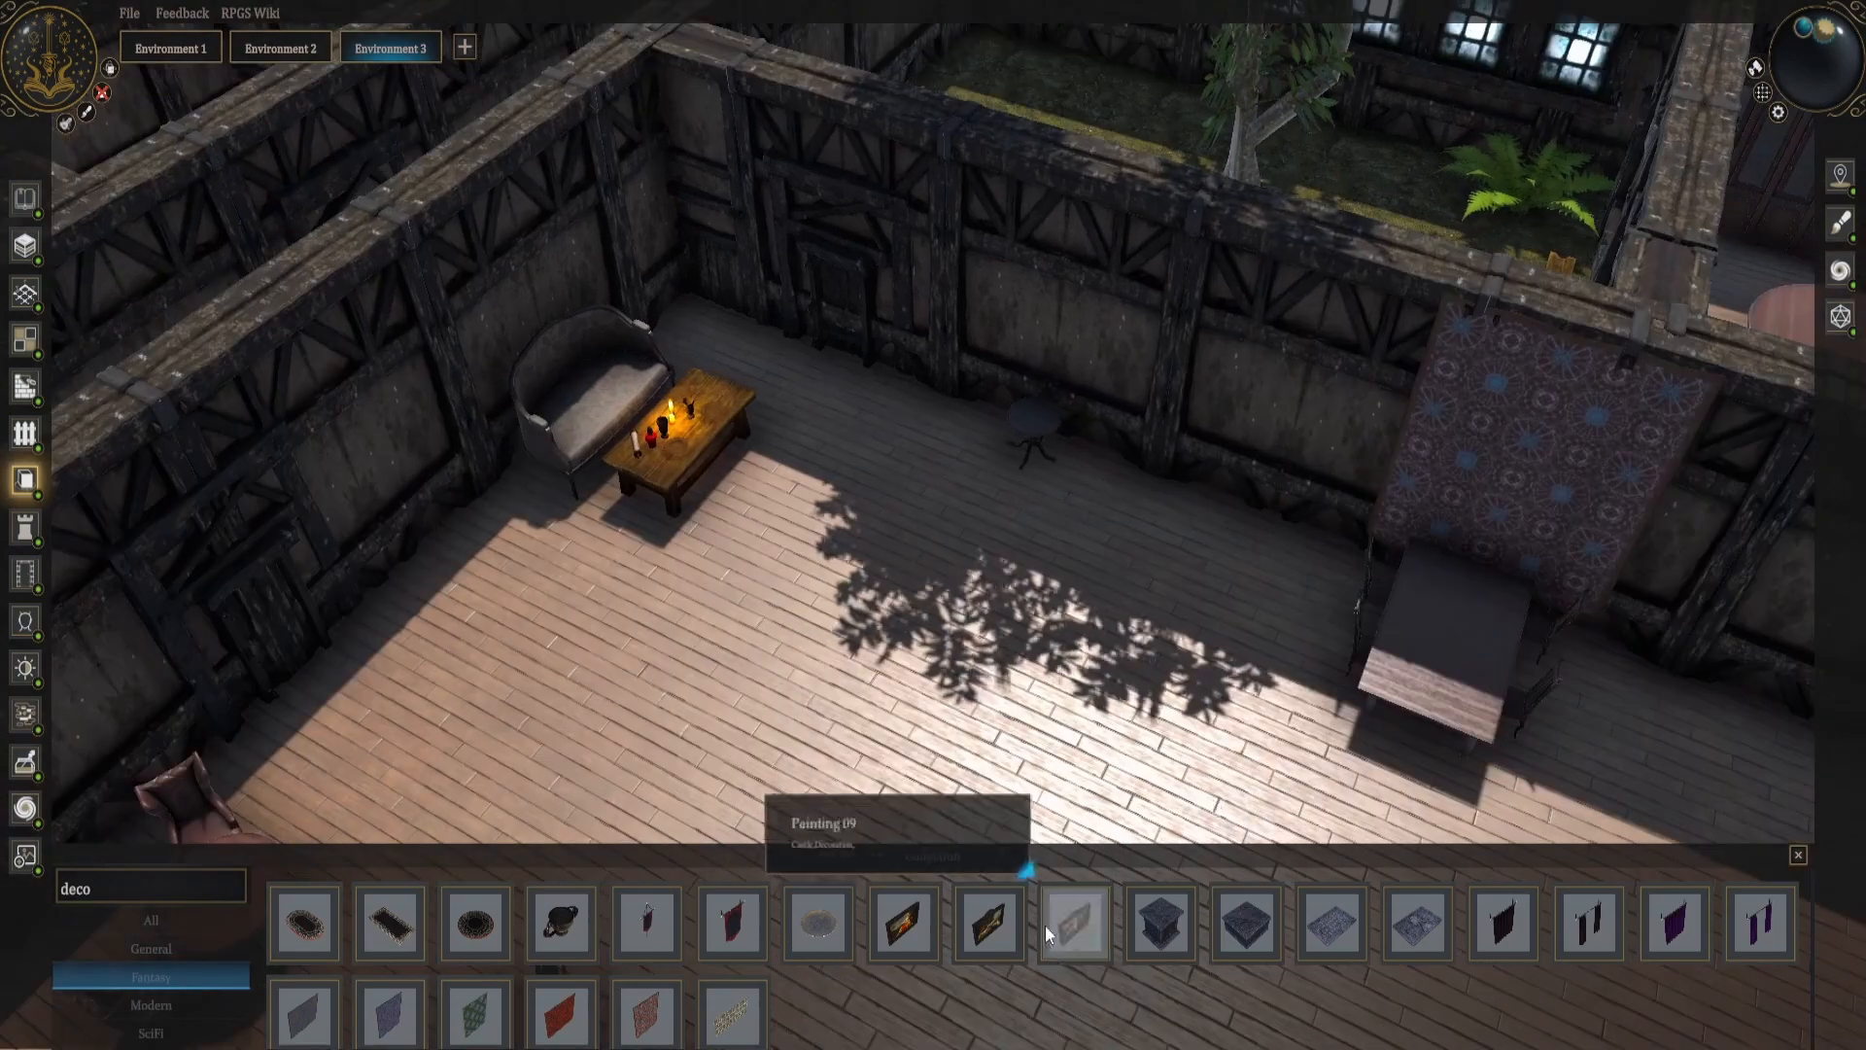
{"action": "left_click", "coordinate": [903, 922]}
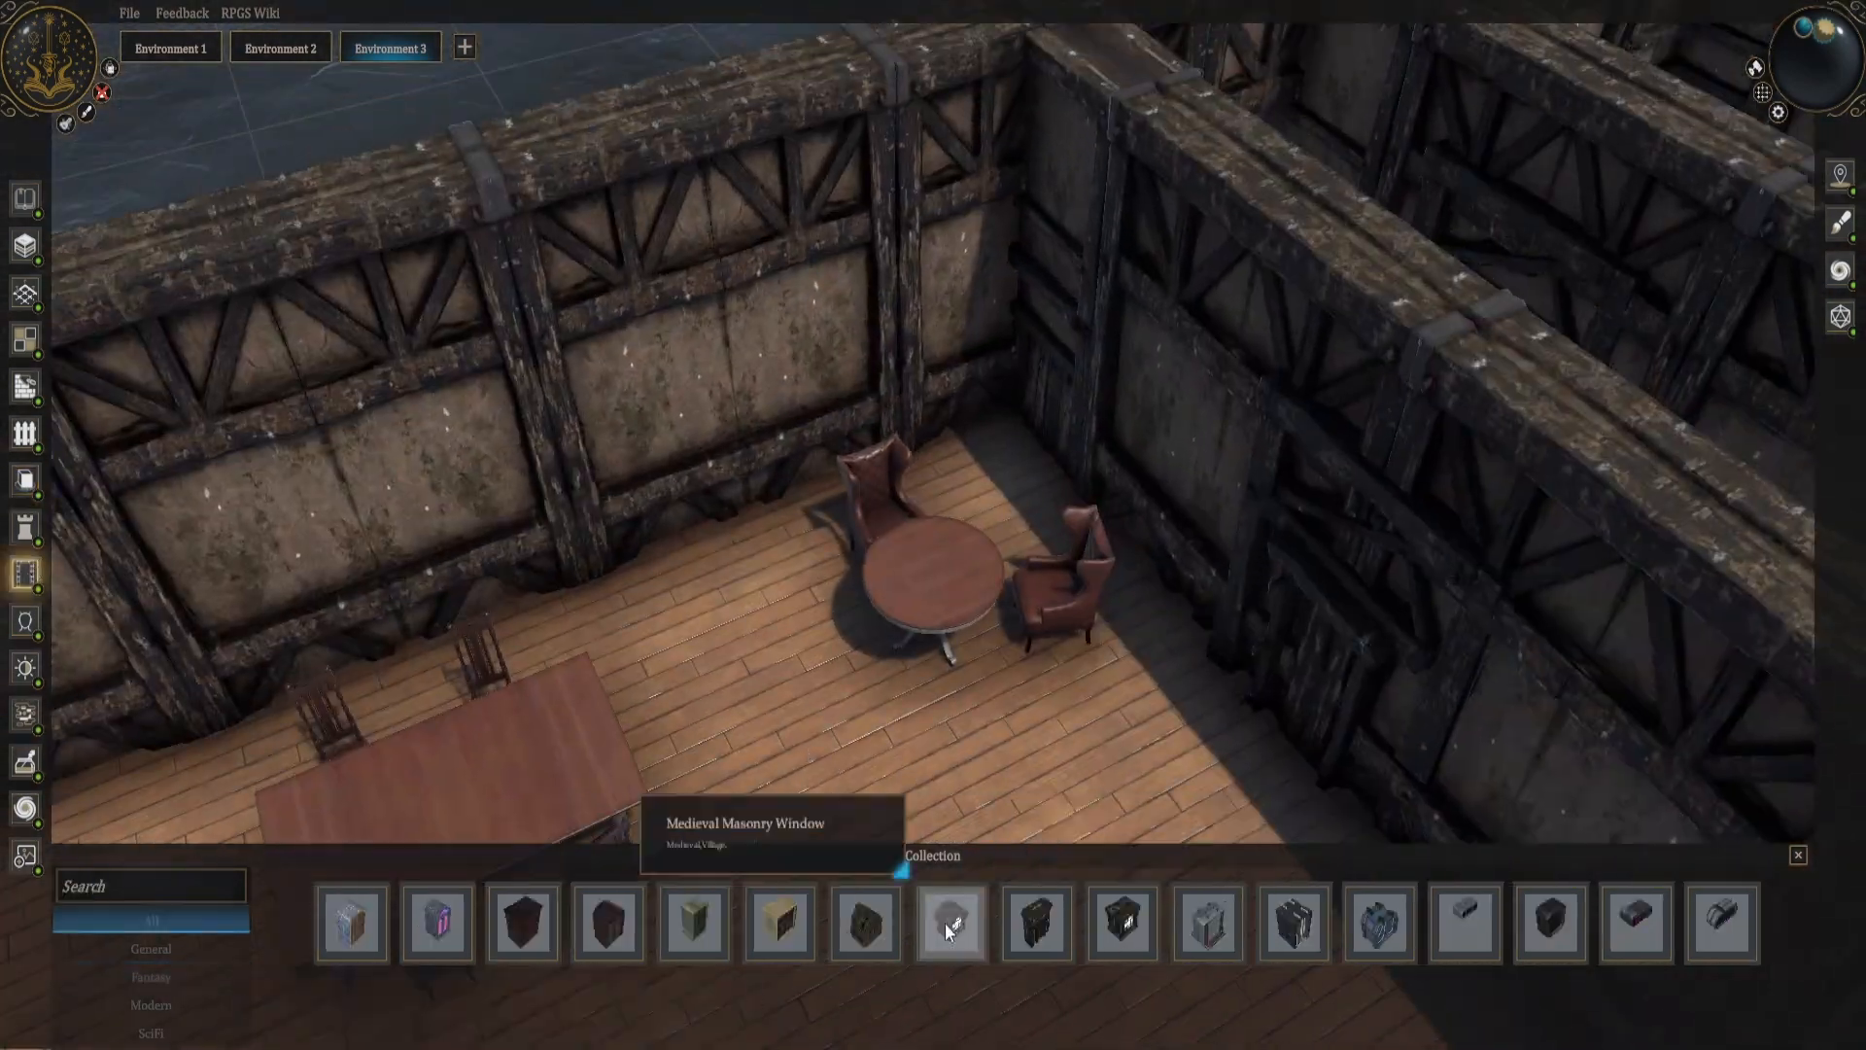
Place a Medieval Masonry Window in the hall's outer wall behind the corner armchairs.
{"action": "left_click_drag", "start_coordinate": [953, 923], "coordinate": [847, 398]}
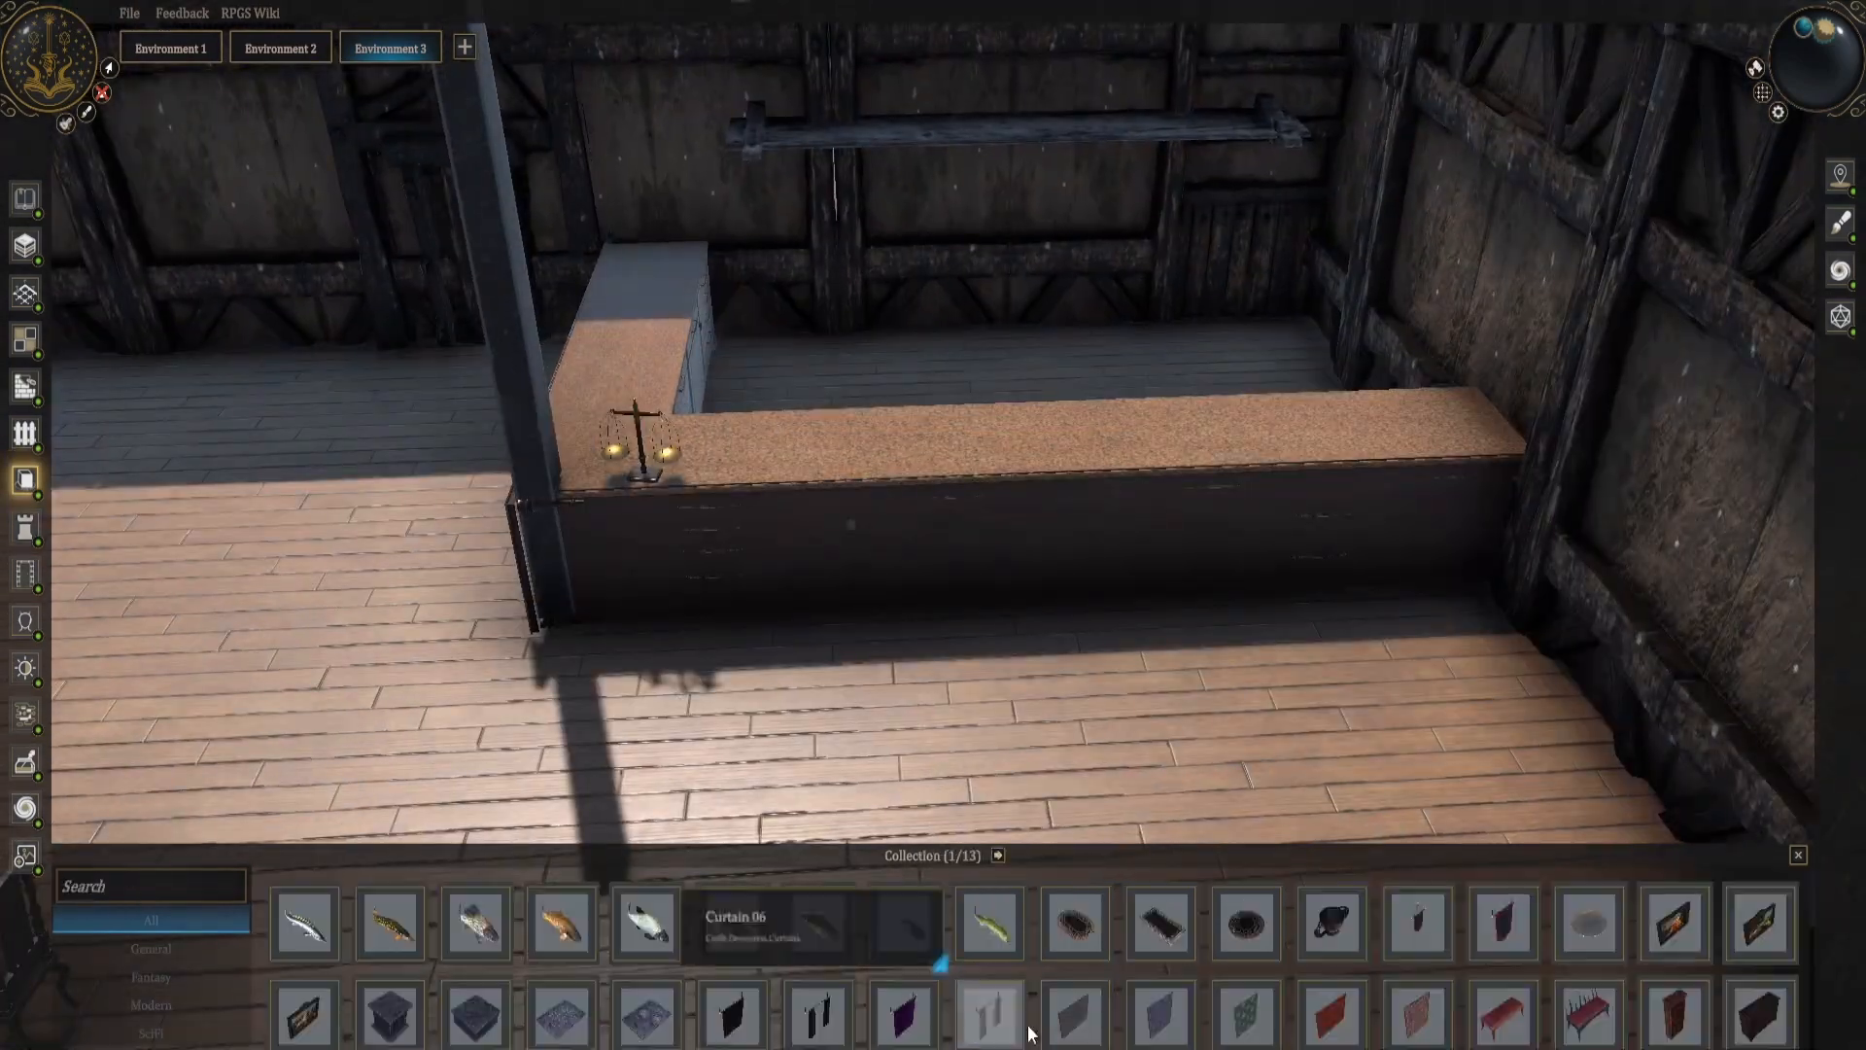
Place an open book beside the scales on the bar counter and search the props for cup.
{"action": "scroll", "coordinate": [1032, 1011], "scroll_direction": "down", "scroll_amount": 5}
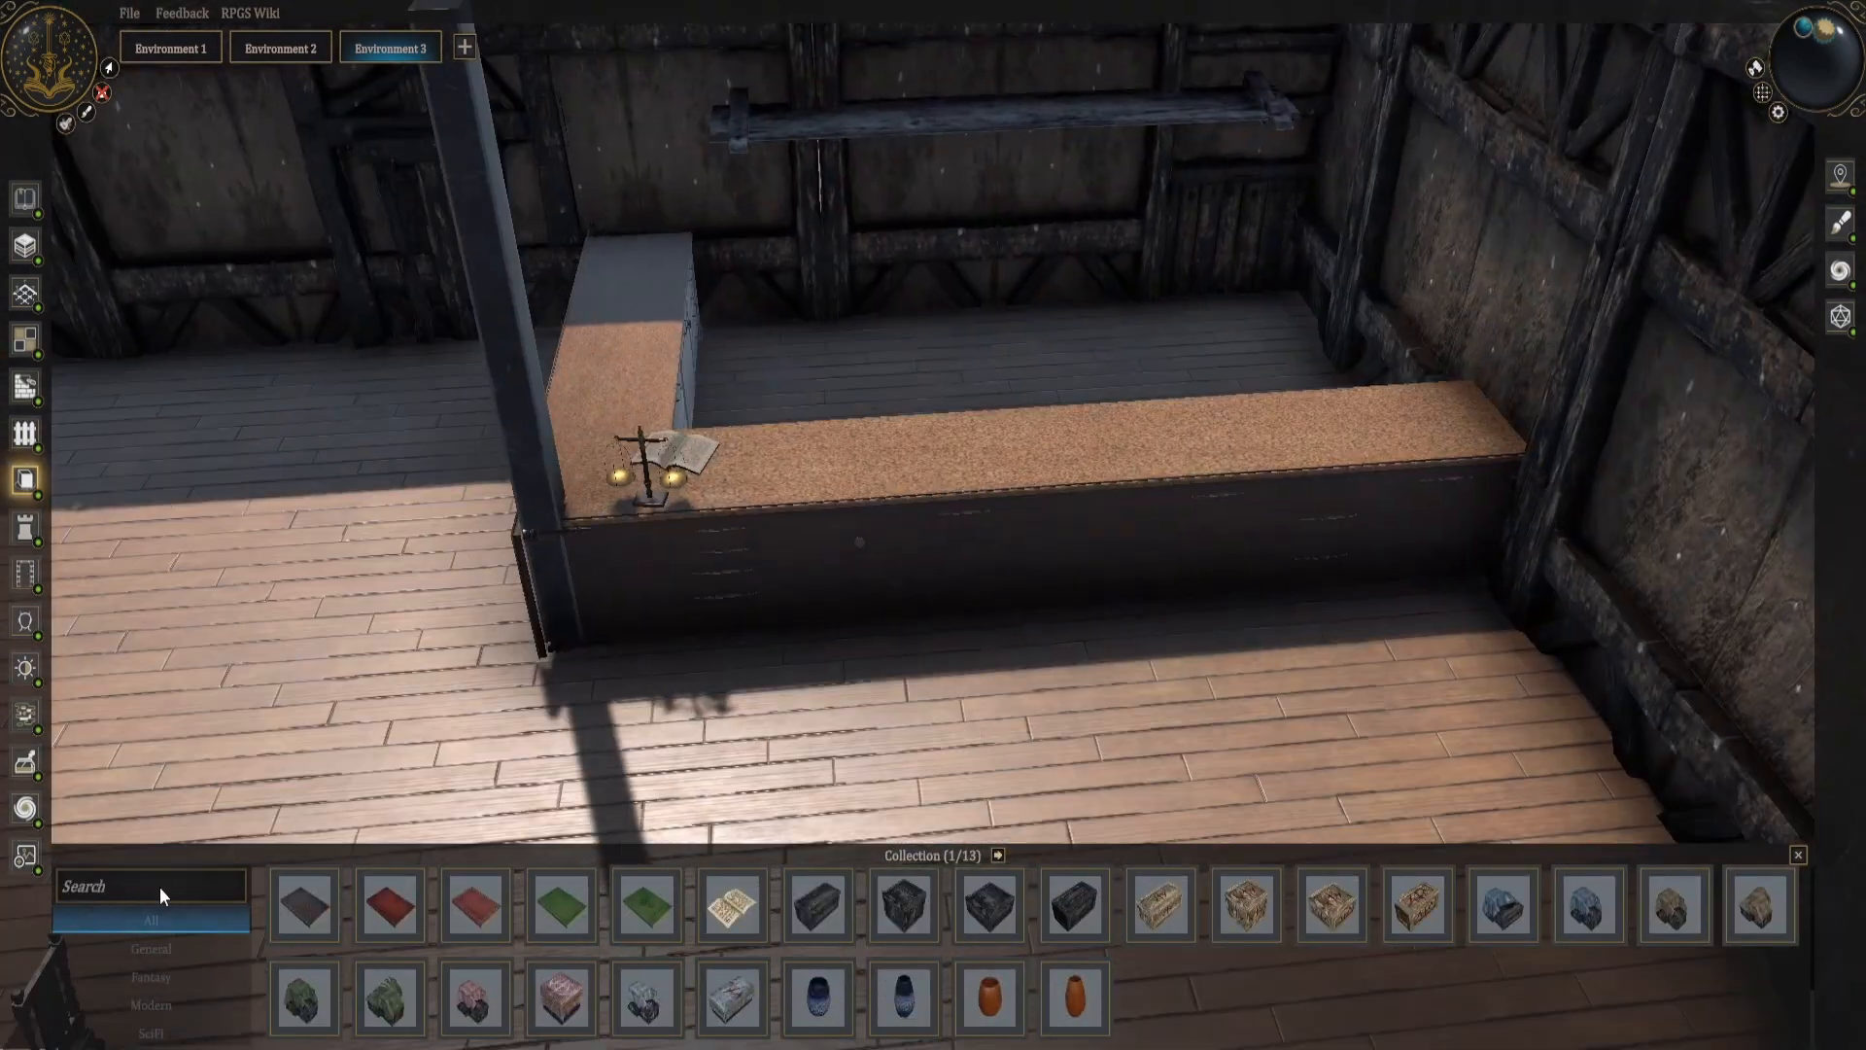
{"action": "left_click", "coordinate": [160, 887]}
{"action": "type", "text": "cup"}
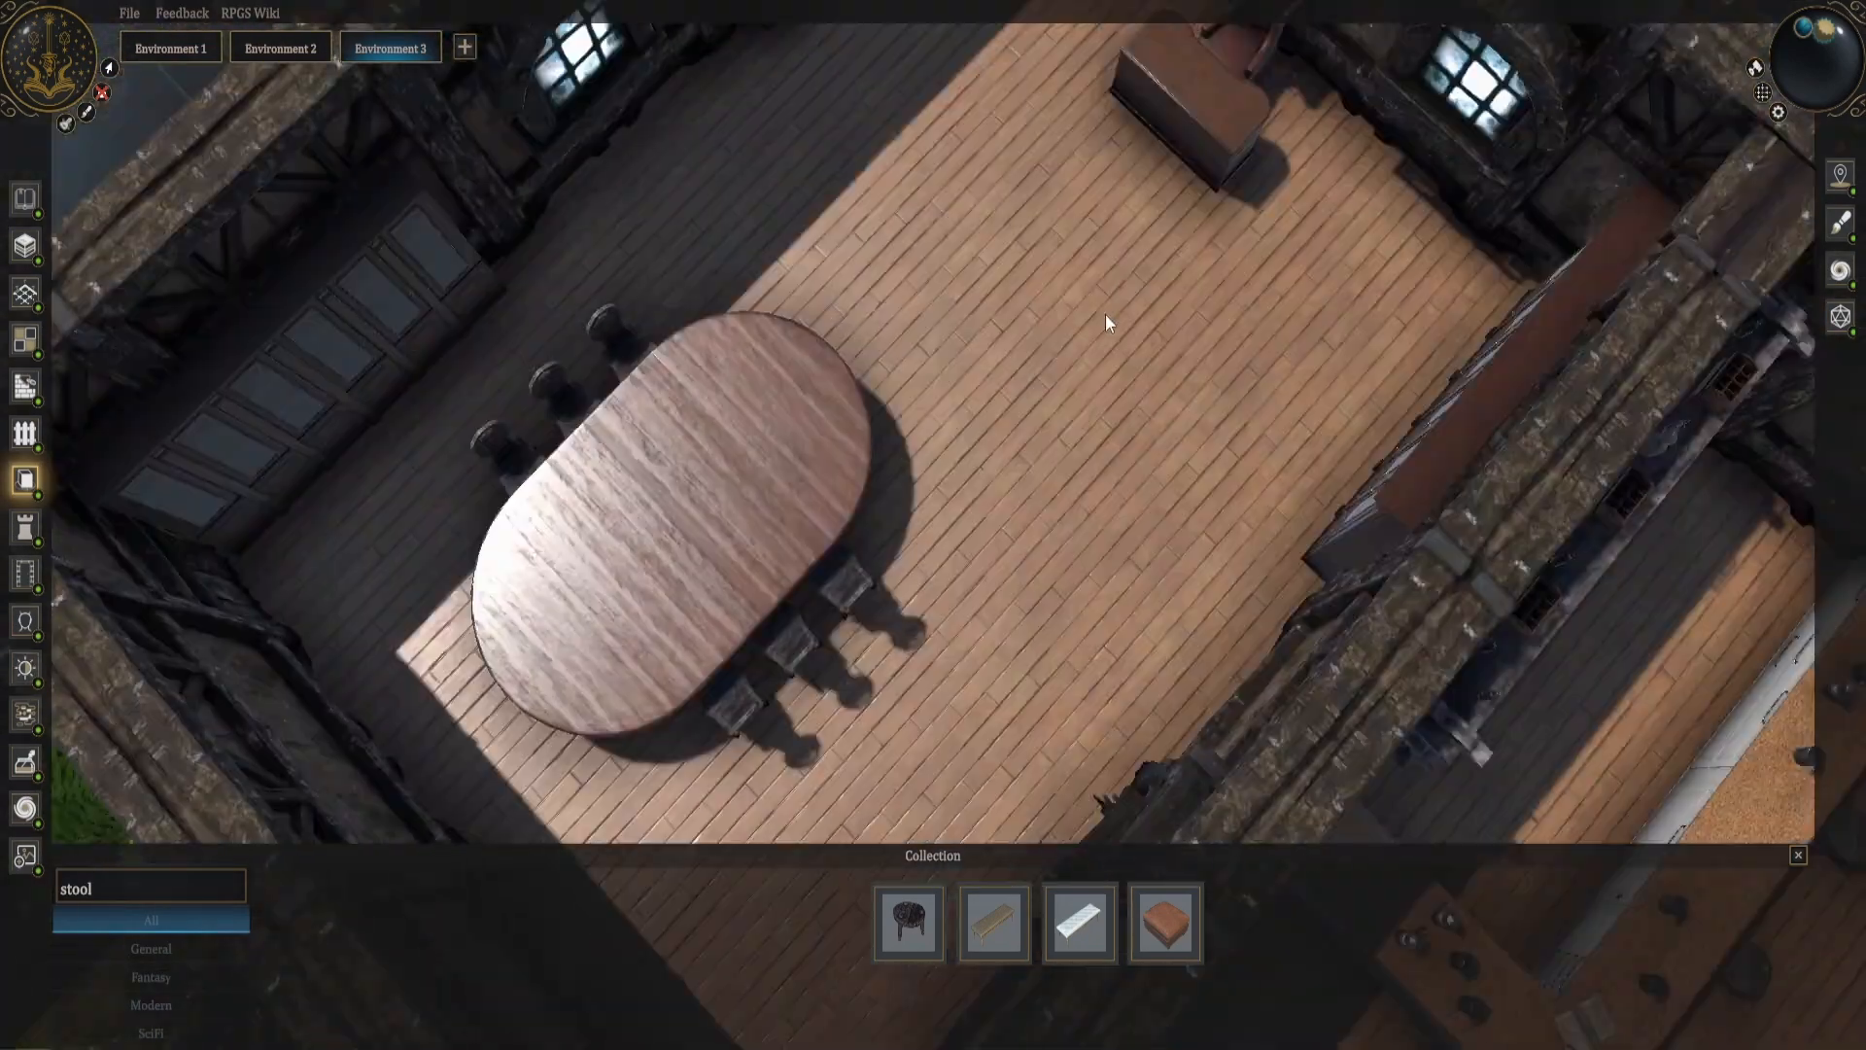
Search the props for rug and tap, and place the green patterned tapestry on the meeting room floor.
{"action": "double_click", "coordinate": [119, 899]}
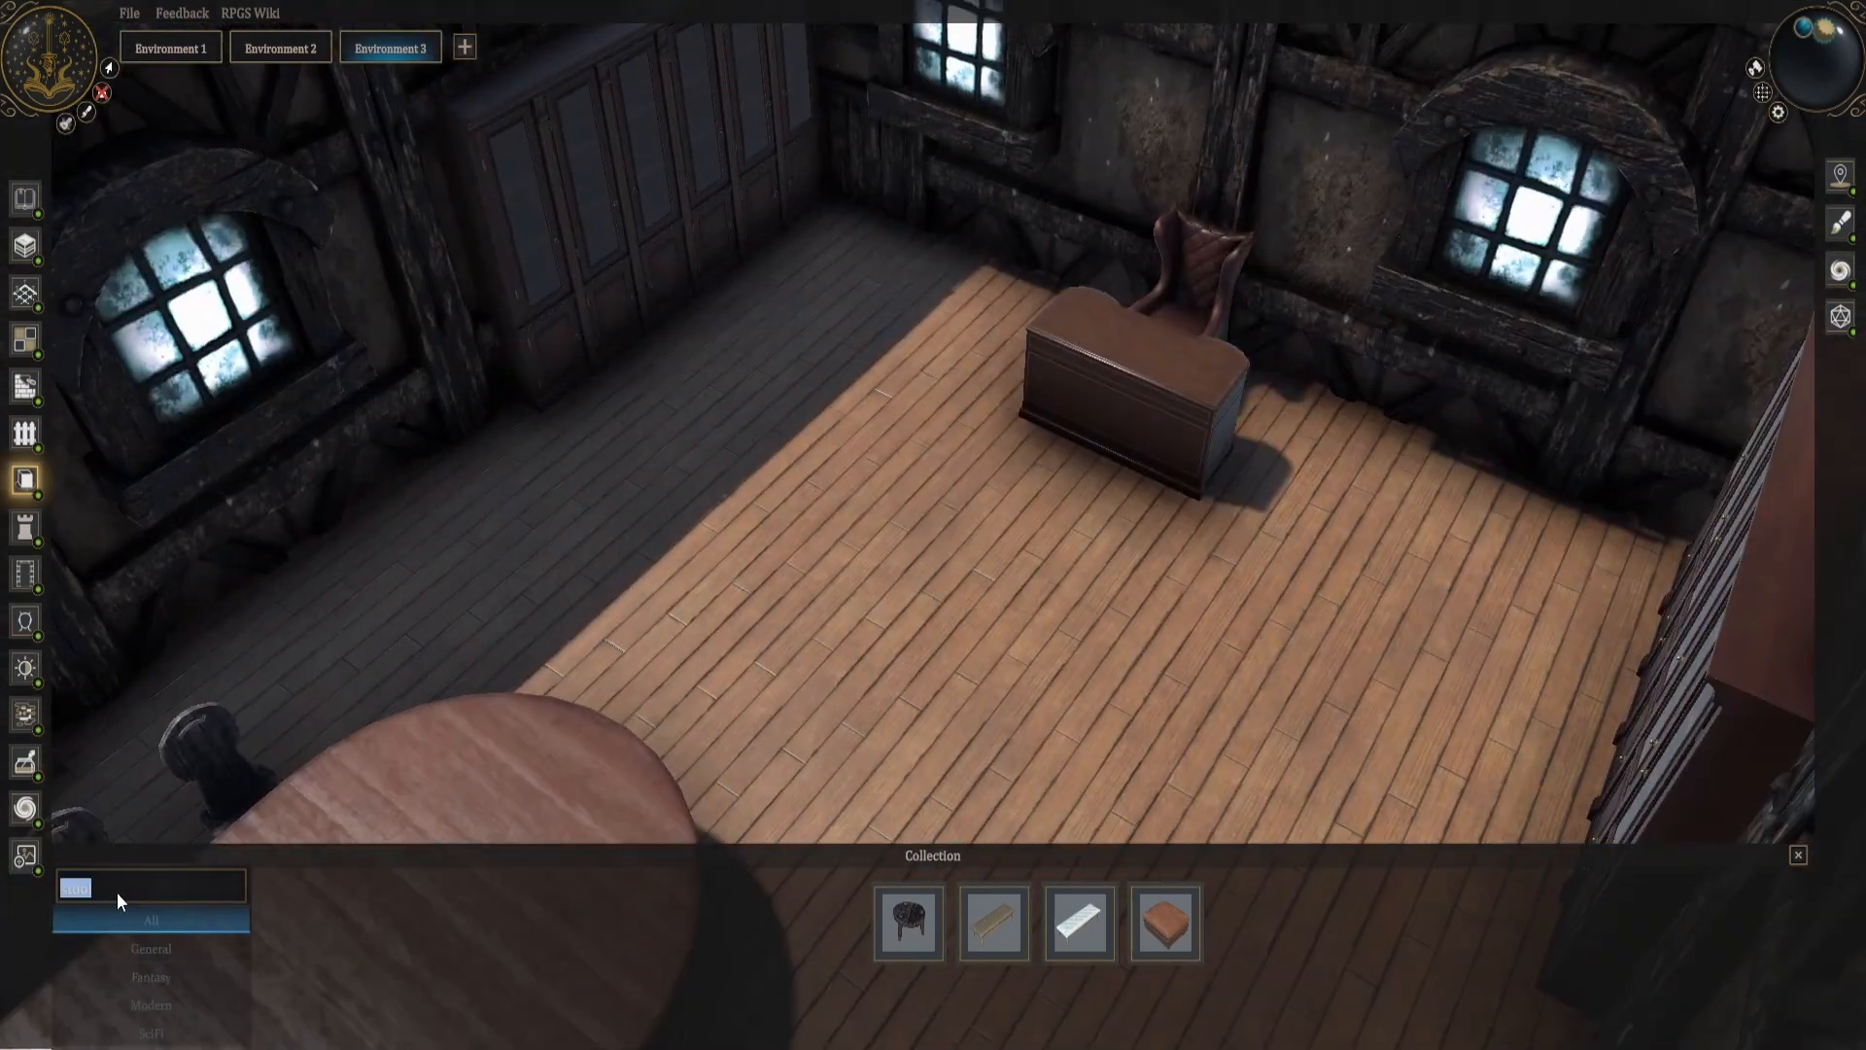
{"action": "type", "text": "rug"}
{"action": "double_click", "coordinate": [119, 895]}
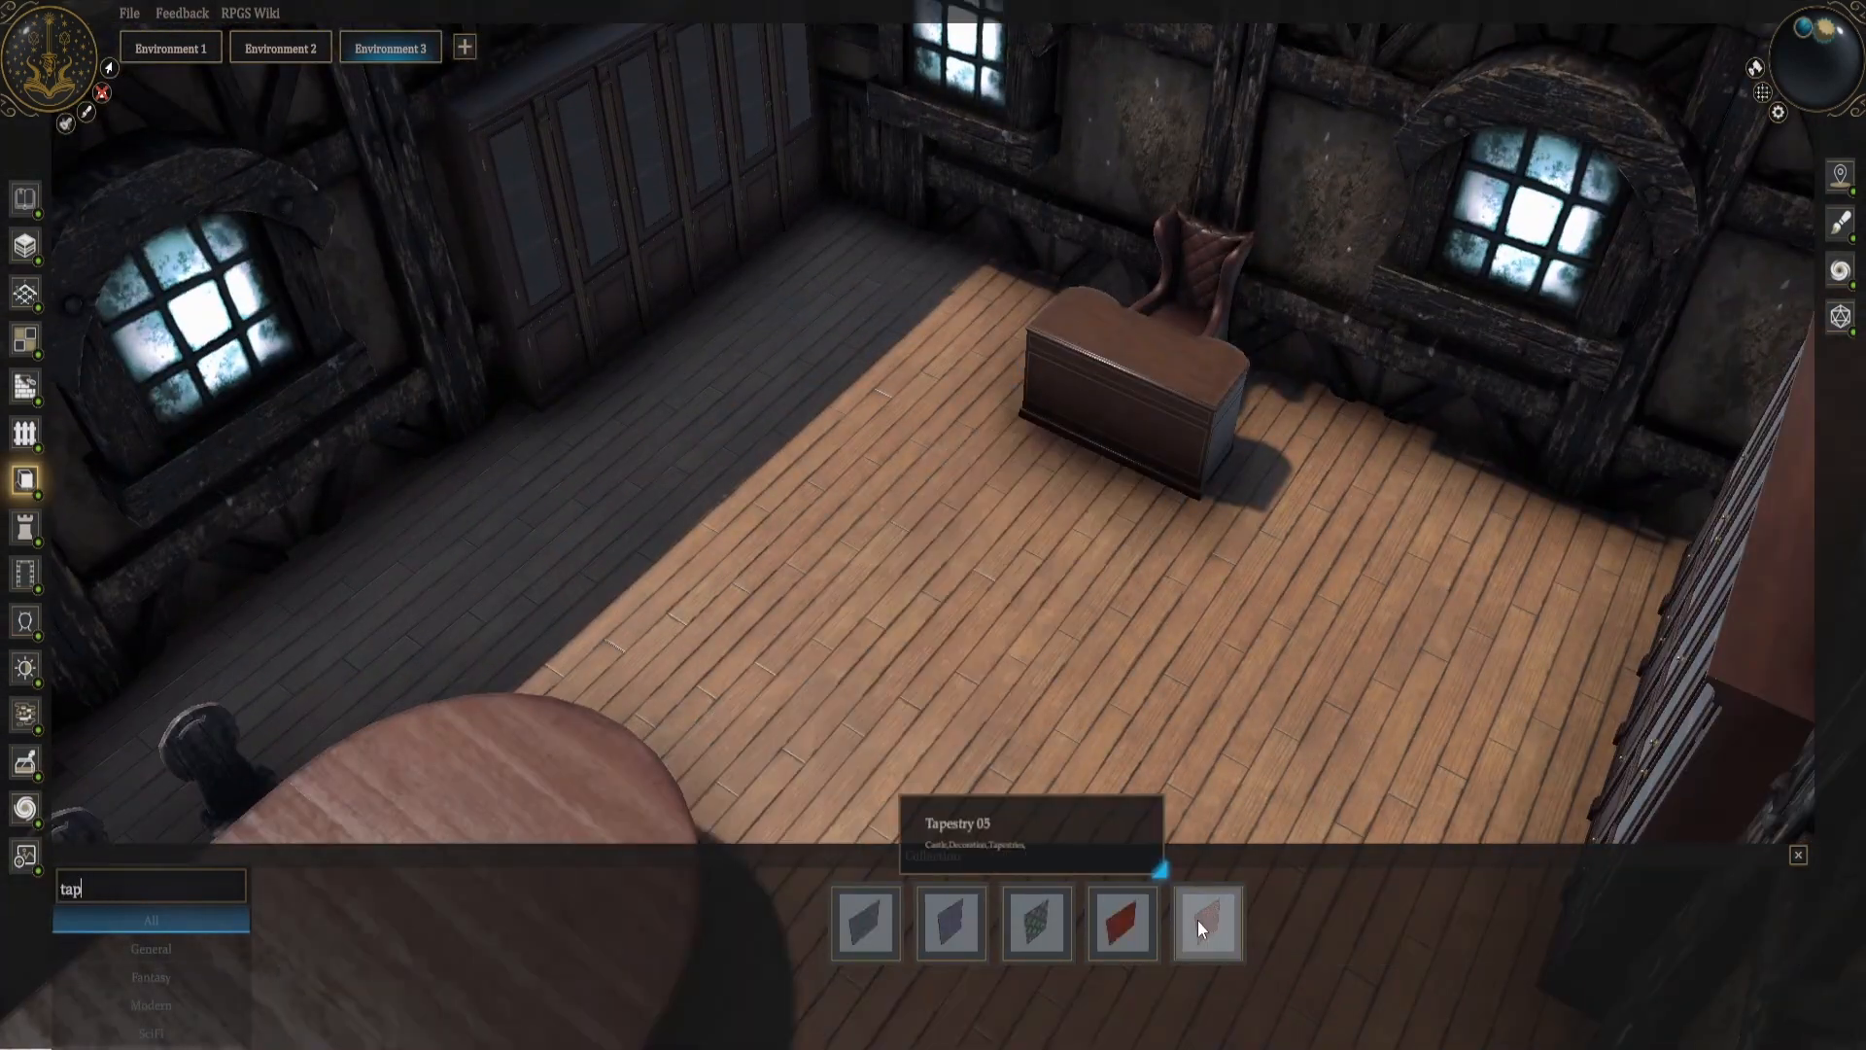
{"action": "left_click", "coordinate": [1037, 923]}
{"action": "left_click", "coordinate": [911, 688]}
{"action": "right_click_drag", "start_coordinate": [912, 688], "coordinate": [1031, 632]}
Scale and align the green tapestry as a carpet beneath the meeting room desk.
{"action": "left_click_drag", "start_coordinate": [1042, 554], "coordinate": [1172, 619]}
{"action": "left_click_drag", "start_coordinate": [949, 634], "coordinate": [1020, 589]}
{"action": "left_click_drag", "start_coordinate": [1215, 601], "coordinate": [1409, 622]}
{"action": "right_click_drag", "start_coordinate": [1049, 622], "coordinate": [888, 622]}
{"action": "scroll", "coordinate": [888, 622], "scroll_direction": "down", "scroll_amount": 4}
{"action": "left_click", "coordinate": [1127, 551]}
{"action": "left_click_drag", "start_coordinate": [1128, 552], "coordinate": [1133, 538]}
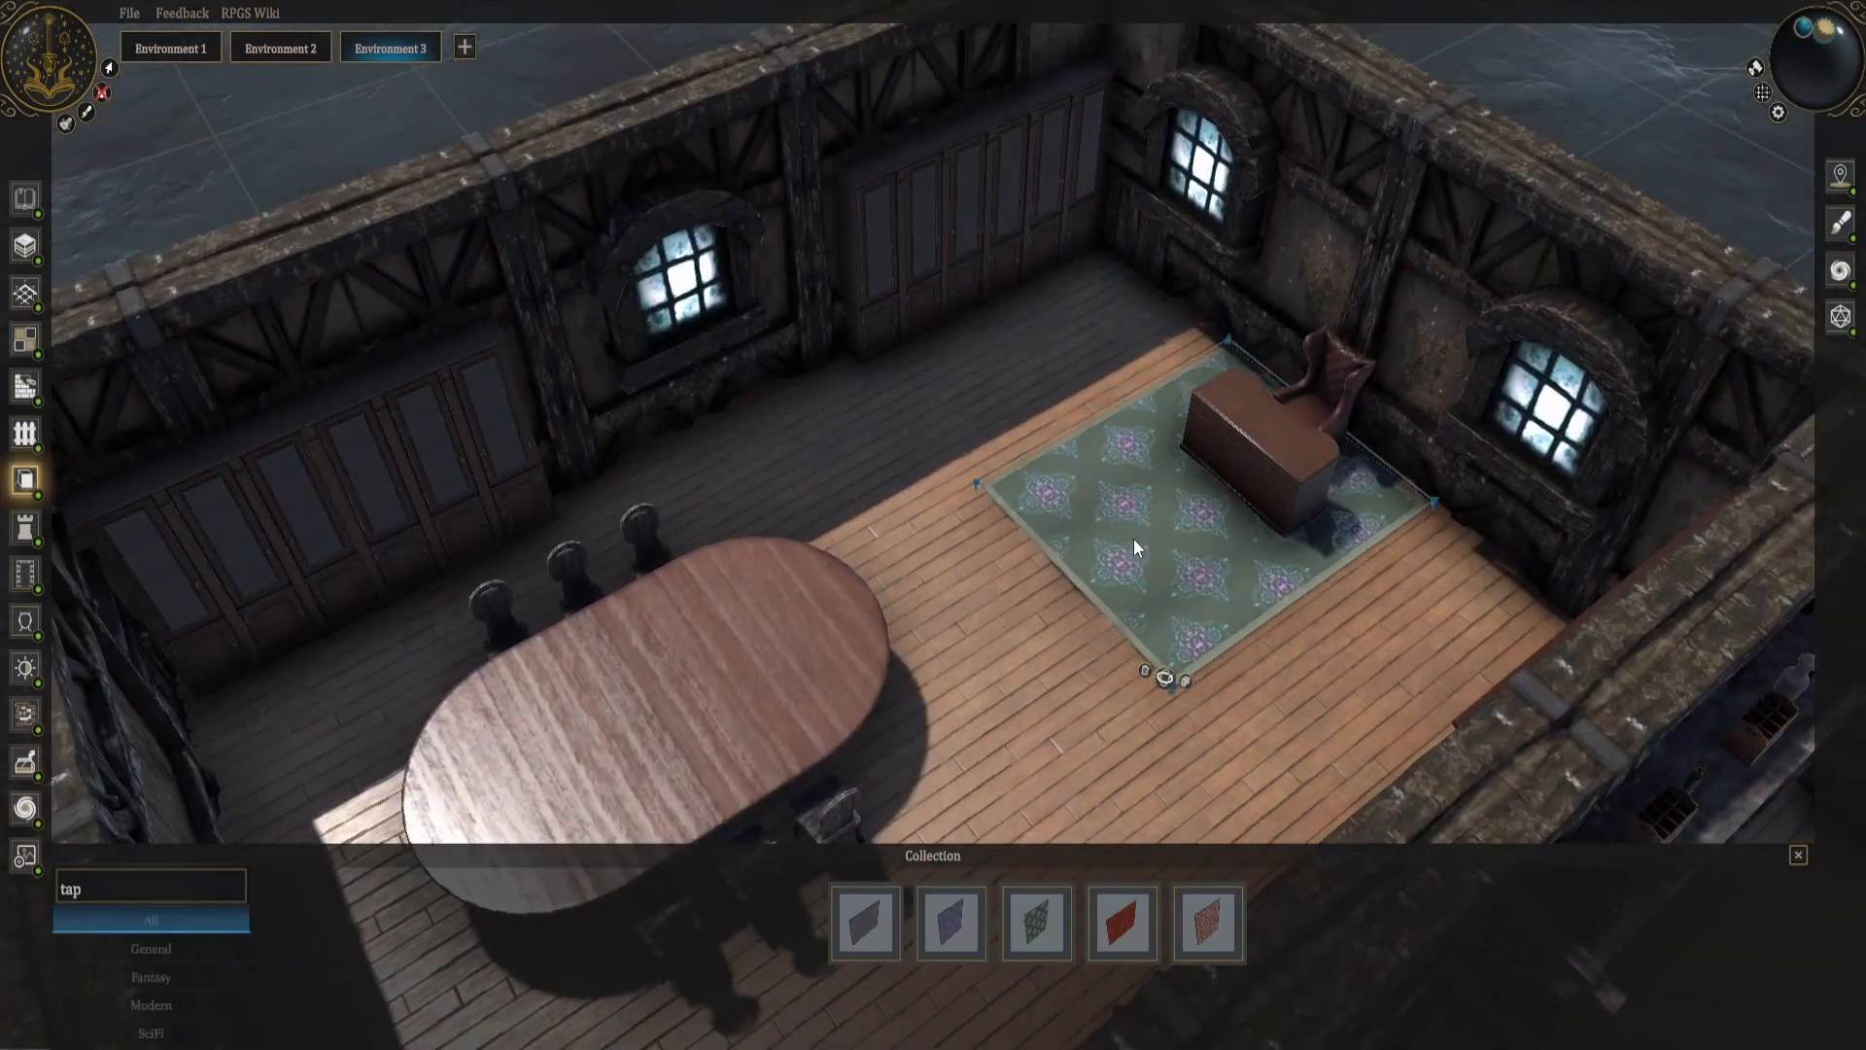
Search the props for chest, place two closed chests by the cabinet corner and an open treasure chest on the desk.
{"action": "double_click", "coordinate": [142, 900]}
{"action": "type", "text": "chest"}
{"action": "left_click", "coordinate": [1131, 326]}
{"action": "left_click", "coordinate": [909, 924]}
{"action": "left_click", "coordinate": [958, 412]}
{"action": "scroll", "coordinate": [958, 412], "scroll_direction": "up", "scroll_amount": 5}
{"action": "left_click", "coordinate": [1165, 923]}
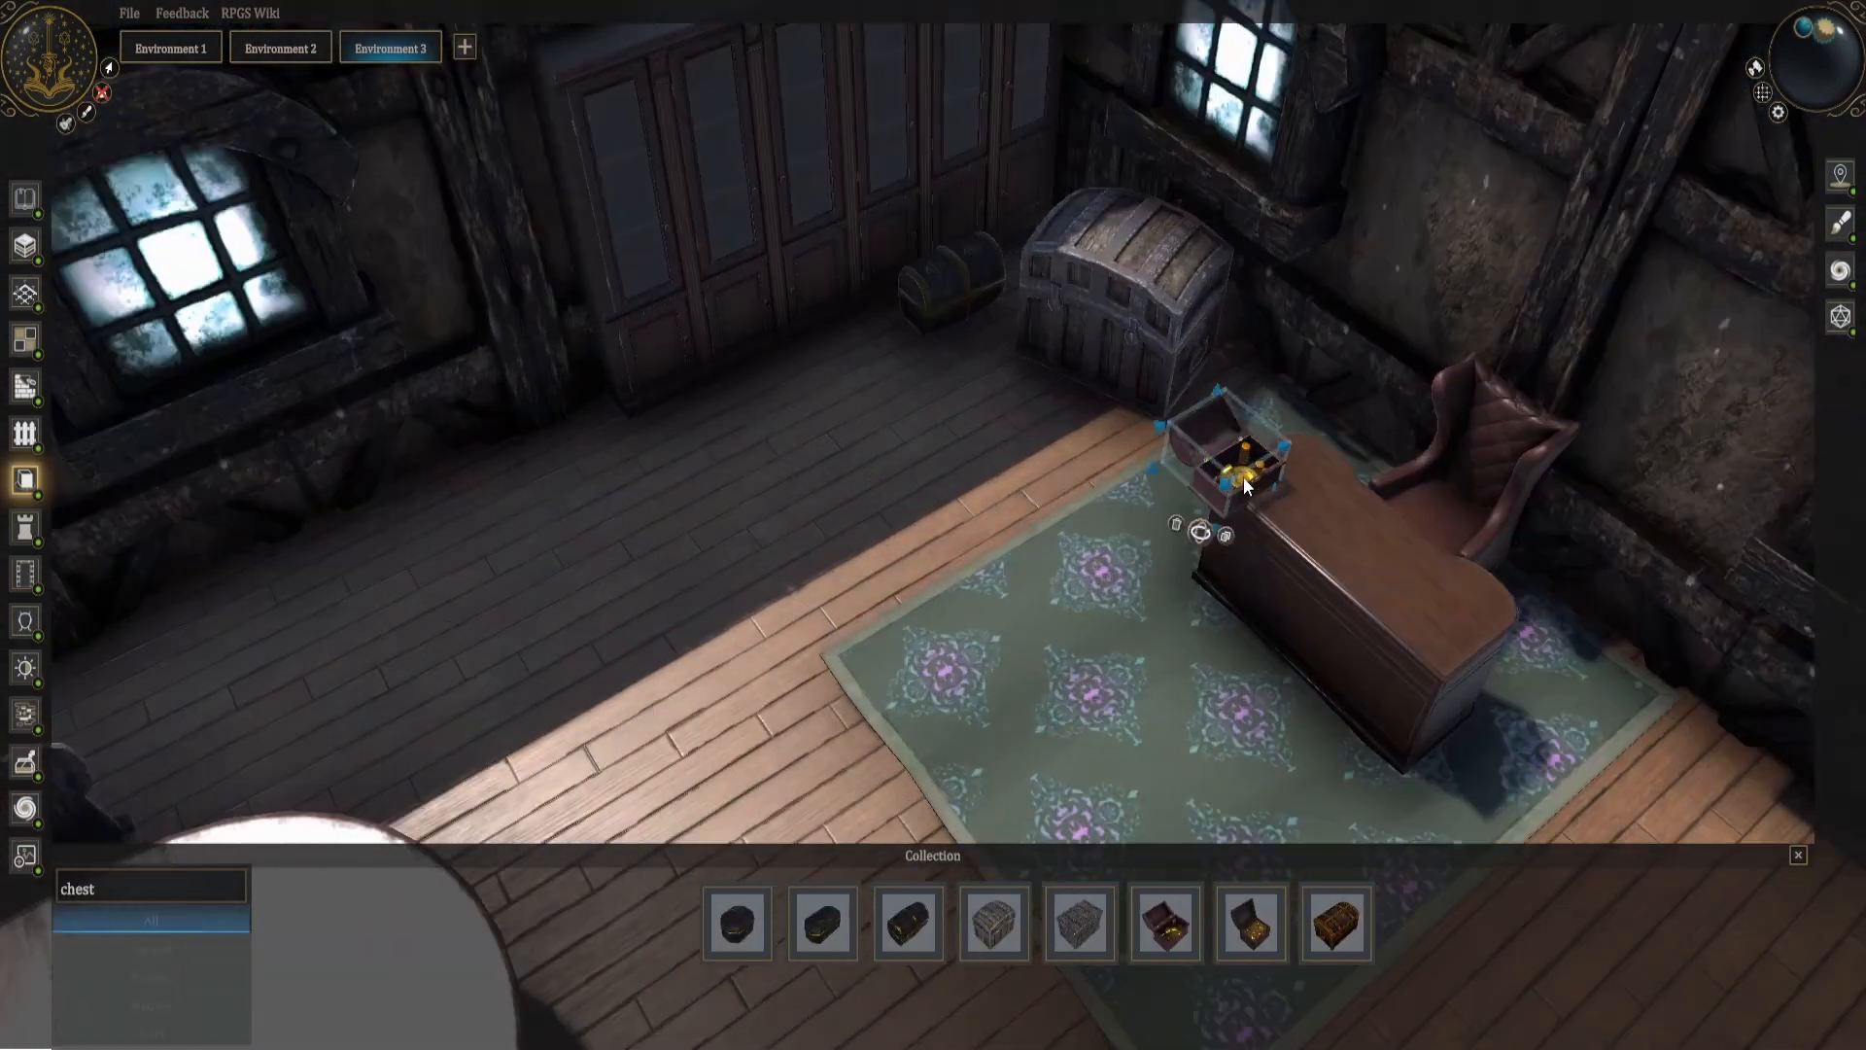
{"action": "left_click", "coordinate": [1320, 478]}
Search the props for paper and book and place an open book on the desk.
{"action": "double_click", "coordinate": [145, 879]}
{"action": "type", "text": "paper"}
{"action": "double_click", "coordinate": [97, 901]}
{"action": "type", "text": "book"}
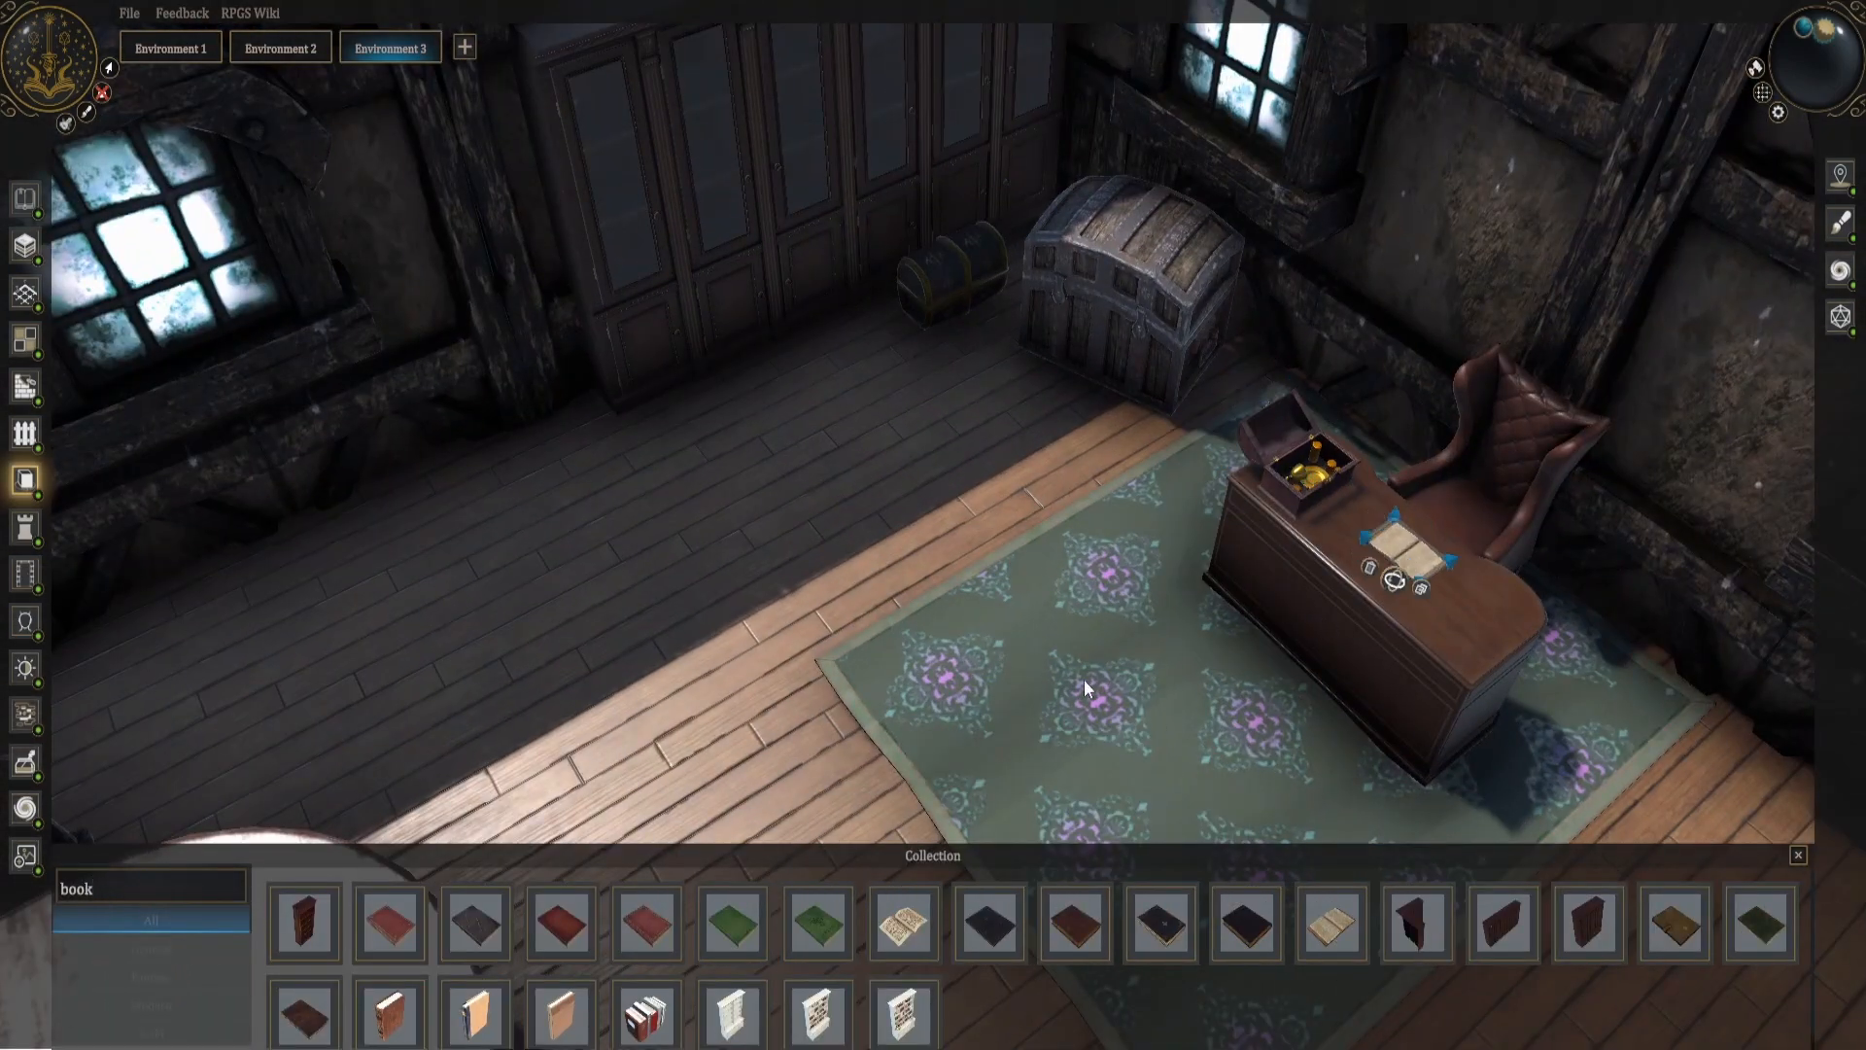
{"action": "scroll", "coordinate": [1088, 689], "scroll_direction": "down", "scroll_amount": 5}
Search the props for quill and place one on the desk beside the book.
{"action": "double_click", "coordinate": [97, 888]}
{"action": "type", "text": "quill"}
{"action": "left_click", "coordinate": [1072, 905]}
{"action": "left_click", "coordinate": [1045, 490]}
{"action": "middle_click_drag", "start_coordinate": [1060, 550], "coordinate": [877, 554]}
Clear the prop search and hang a red-and-white shield on the hall's end wall beside the painting.
{"action": "double_click", "coordinate": [97, 888]}
{"action": "key", "text": "BackSpace"}
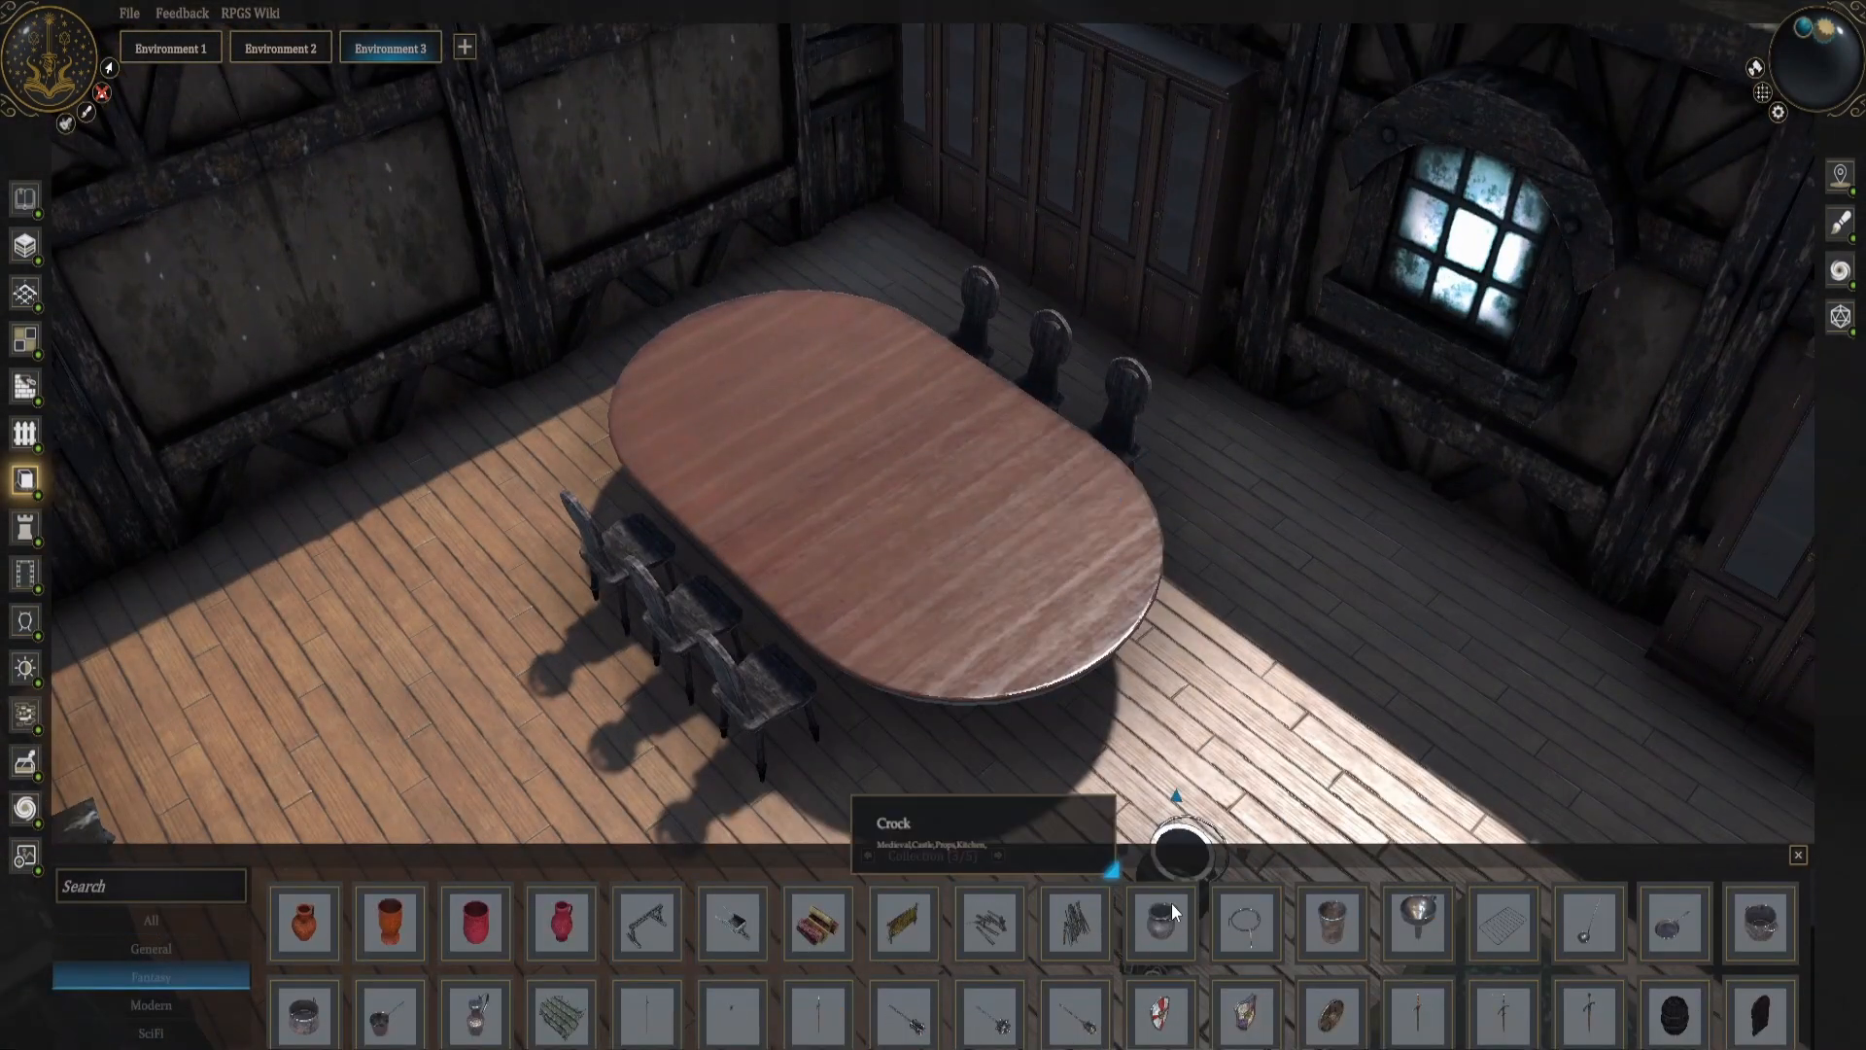
{"action": "scroll", "coordinate": [866, 790], "scroll_direction": "down", "scroll_amount": 5}
{"action": "middle_click_drag", "start_coordinate": [866, 790], "coordinate": [727, 468]}
{"action": "left_click", "coordinate": [1161, 1014]}
{"action": "left_click", "coordinate": [1263, 352]}
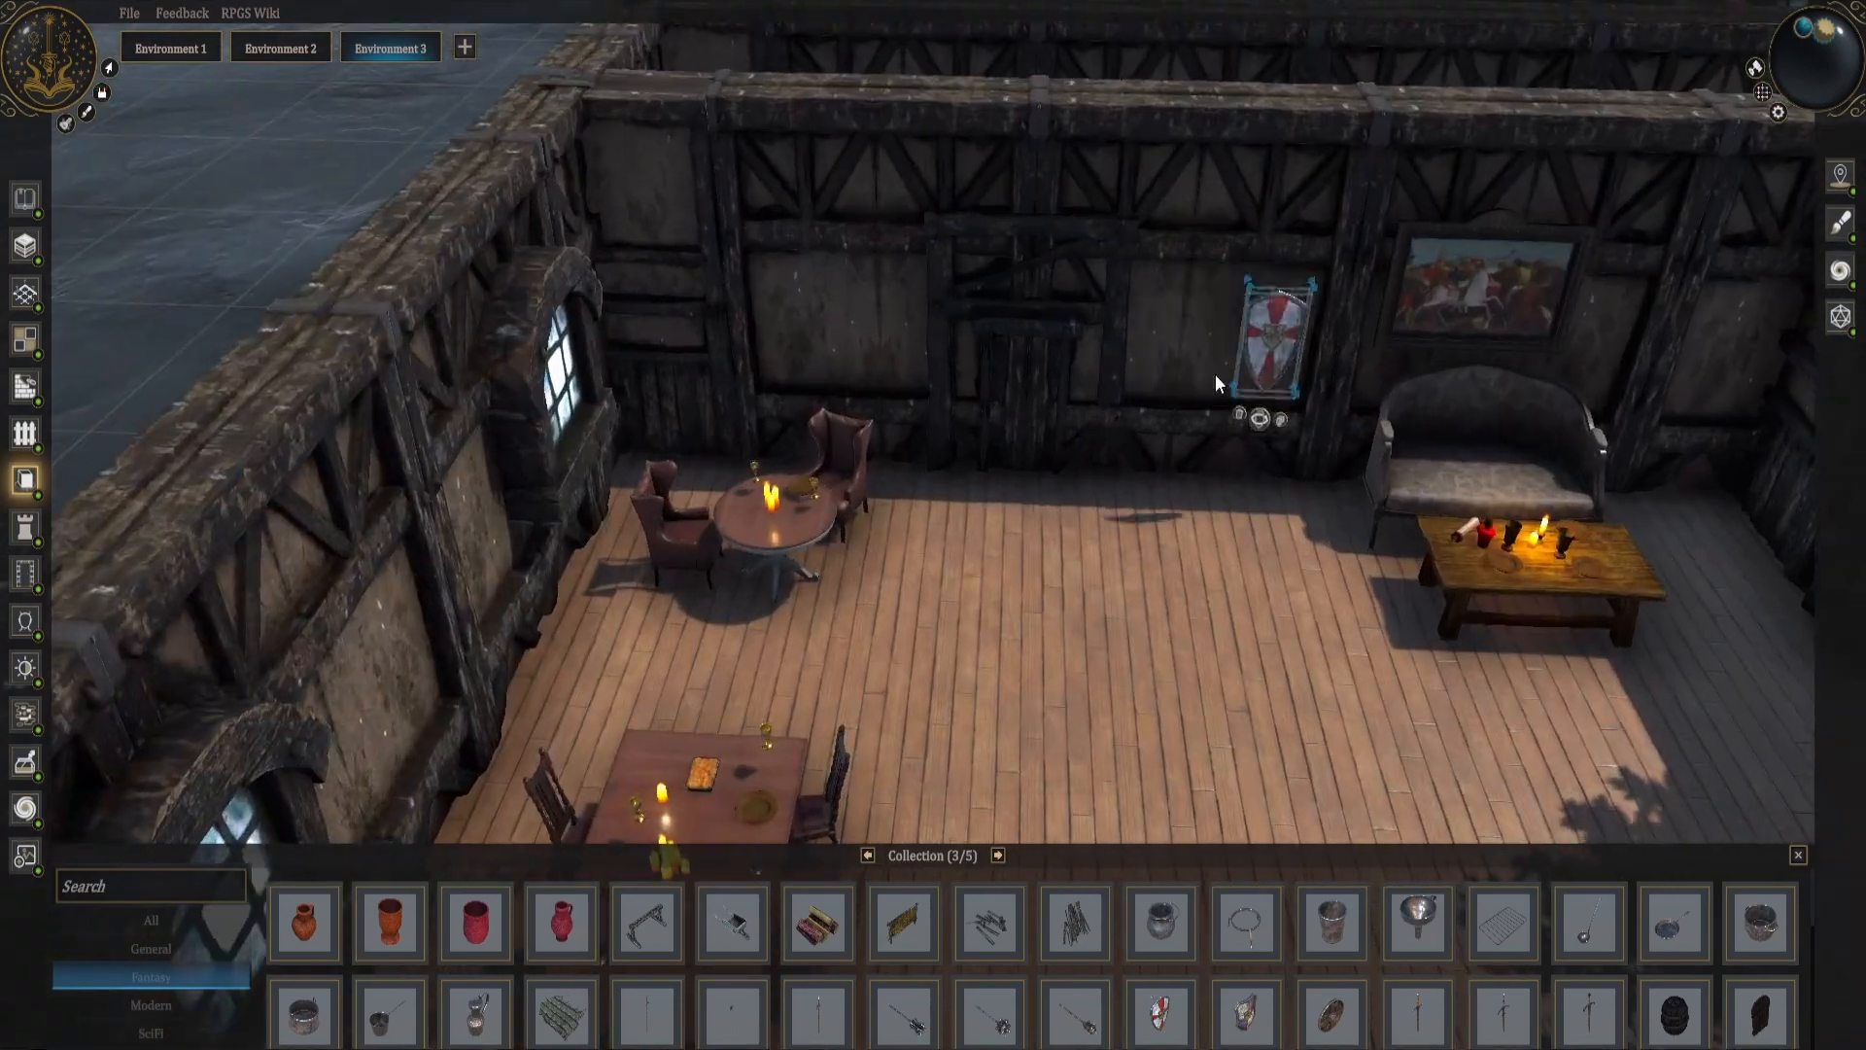
Hang a second red-and-white shield on the end wall across the door from the first.
{"action": "left_click", "coordinate": [863, 315]}
{"action": "middle_click_drag", "start_coordinate": [863, 315], "coordinate": [889, 358]}
{"action": "left_click", "coordinate": [890, 358]}
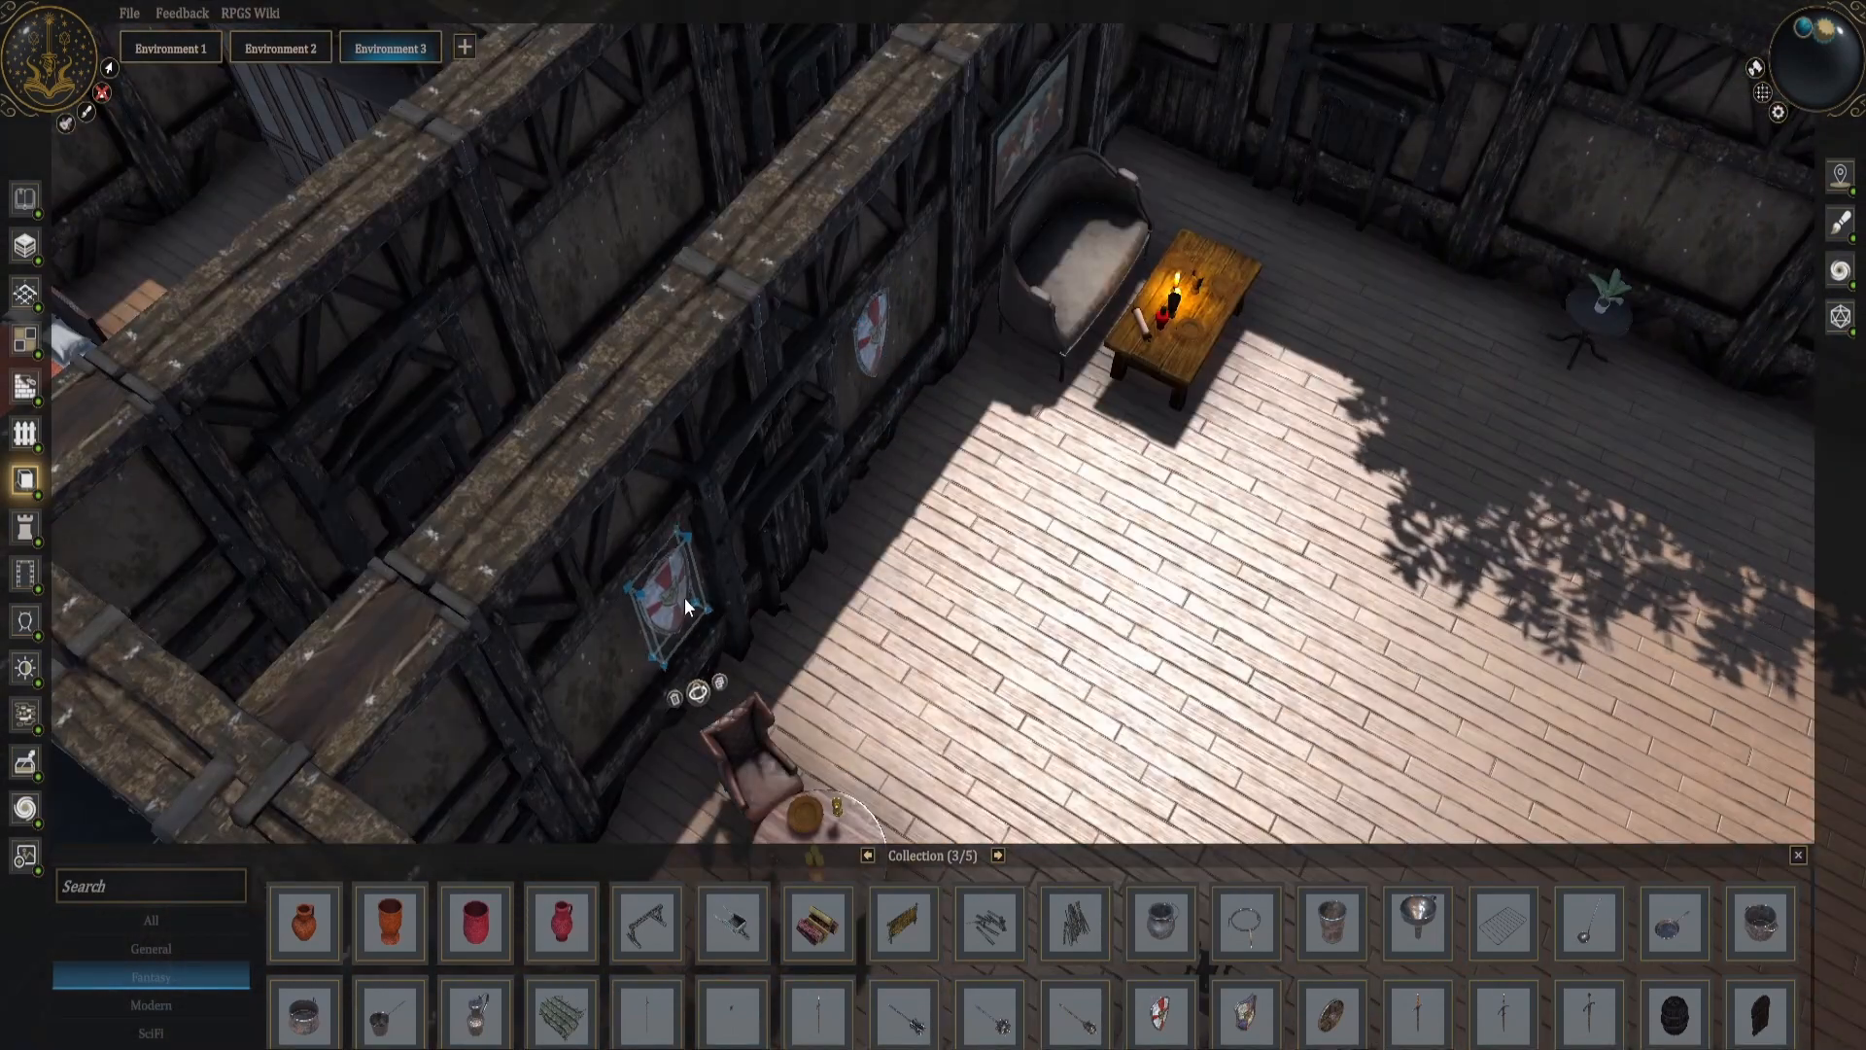
{"action": "scroll", "coordinate": [685, 598], "scroll_direction": "down", "scroll_amount": 5}
Search the fantasy props for bar and place a stack of barrels against the meeting room's garden-side wall.
{"action": "middle_click_drag", "start_coordinate": [684, 598], "coordinate": [867, 365]}
{"action": "key", "text": "d"}
{"action": "left_click", "coordinate": [151, 886]}
{"action": "type", "text": "bar"}
{"action": "left_click", "coordinate": [1594, 924]}
{"action": "left_click", "coordinate": [852, 393]}
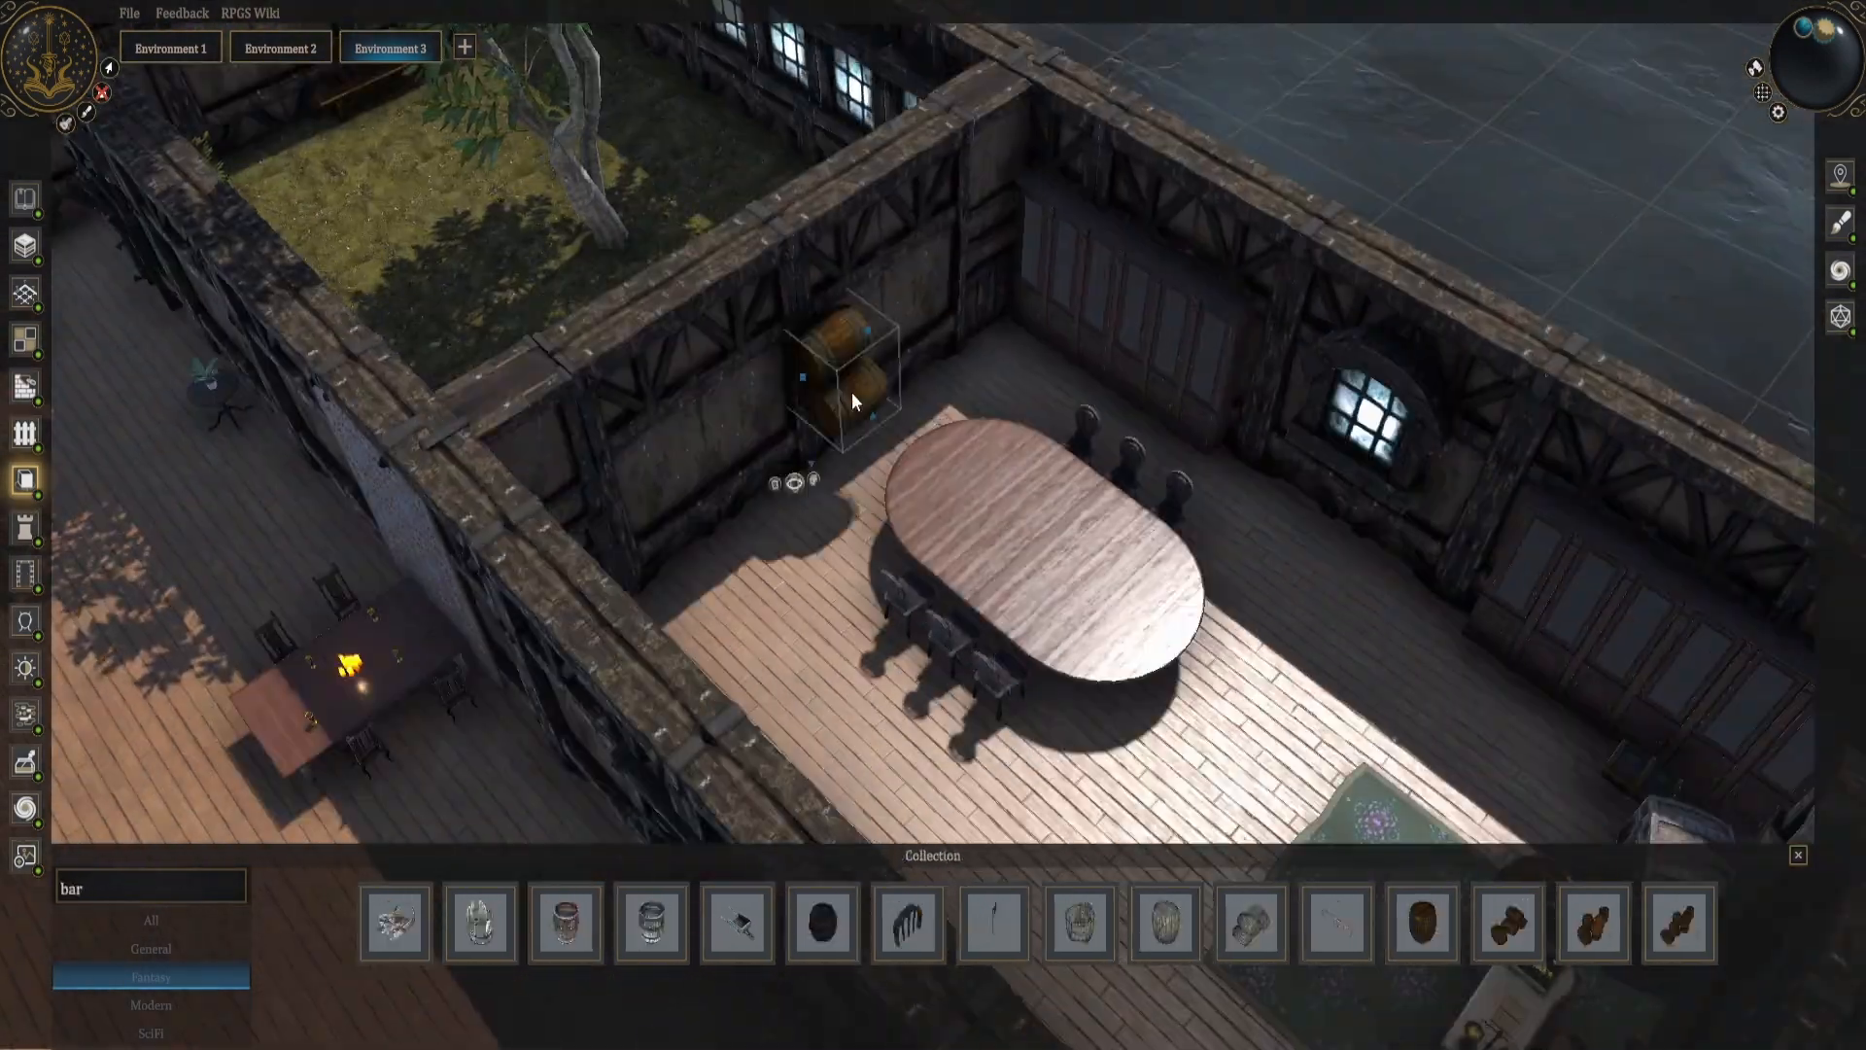
Extend the row of stacked barrels along the meeting room wall behind the oval table.
{"action": "scroll", "coordinate": [851, 392], "scroll_direction": "down", "scroll_amount": 4}
{"action": "scroll", "coordinate": [748, 284], "scroll_direction": "up", "scroll_amount": 5}
{"action": "left_click", "coordinate": [955, 558]}
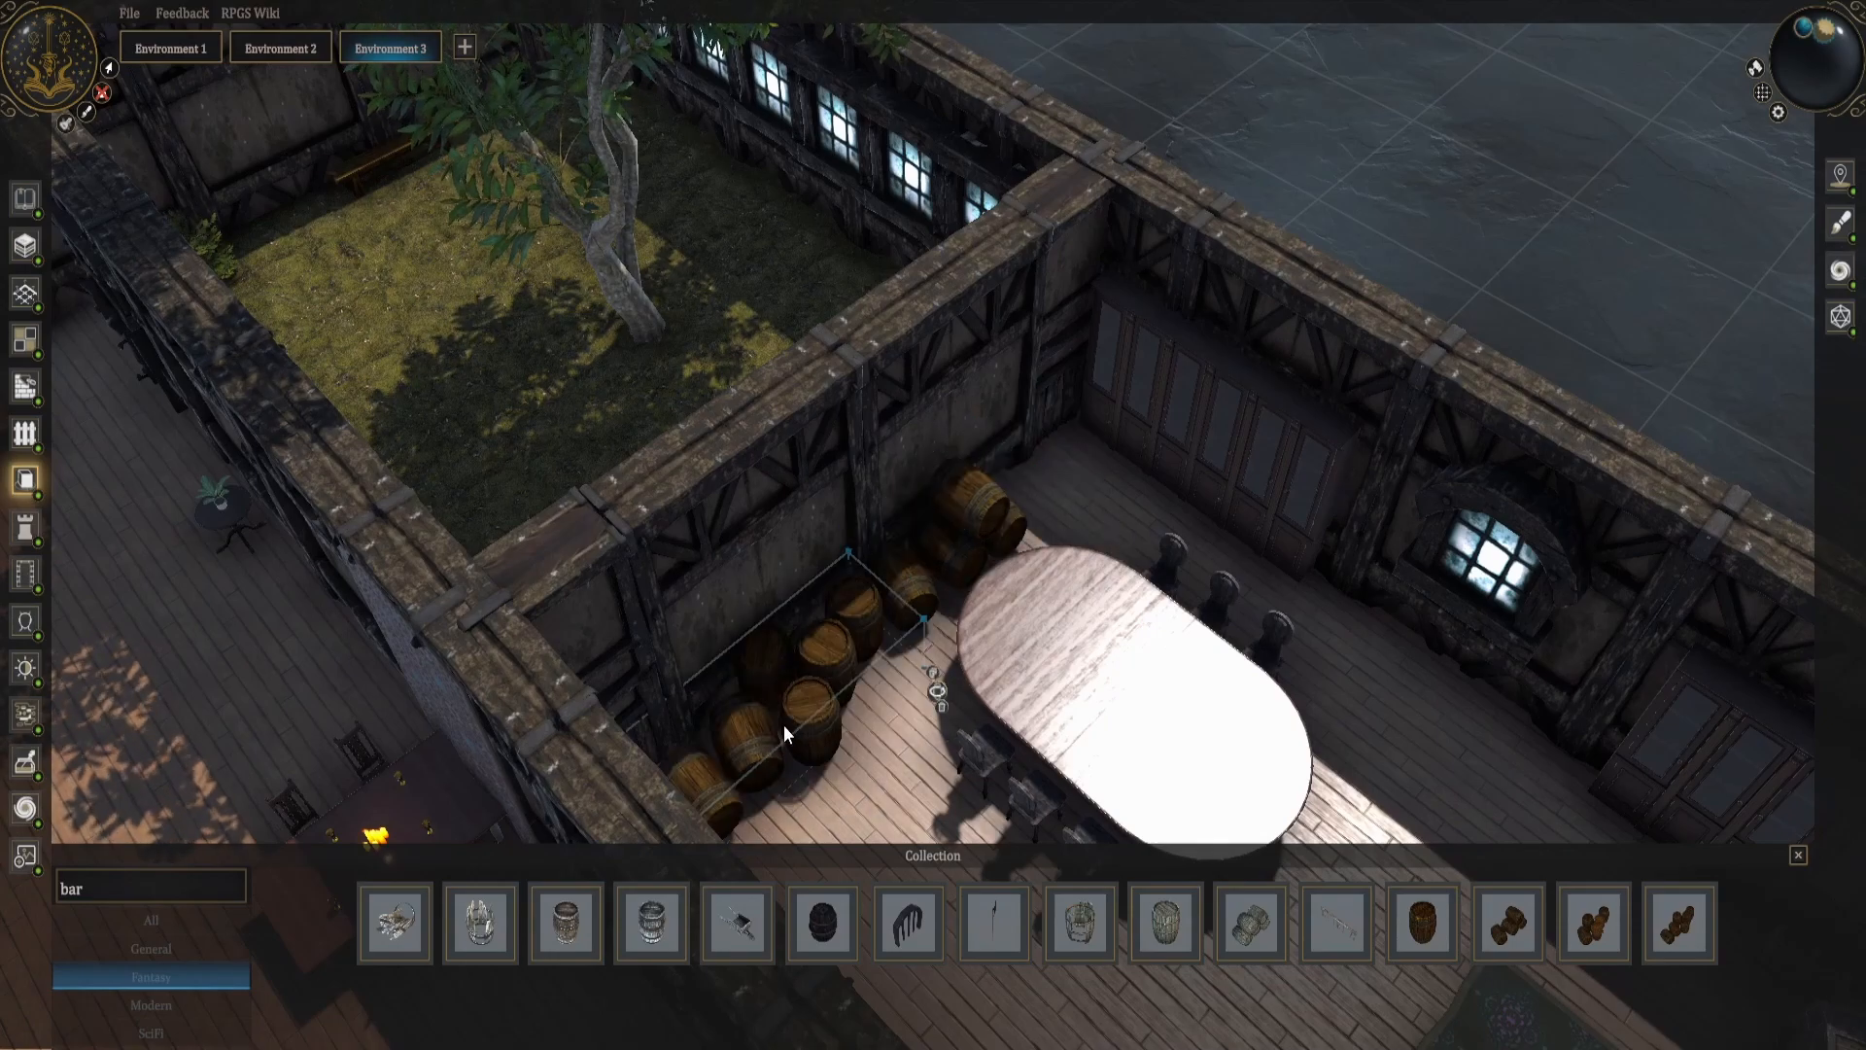
{"action": "scroll", "coordinate": [784, 725], "scroll_direction": "down", "scroll_amount": 5}
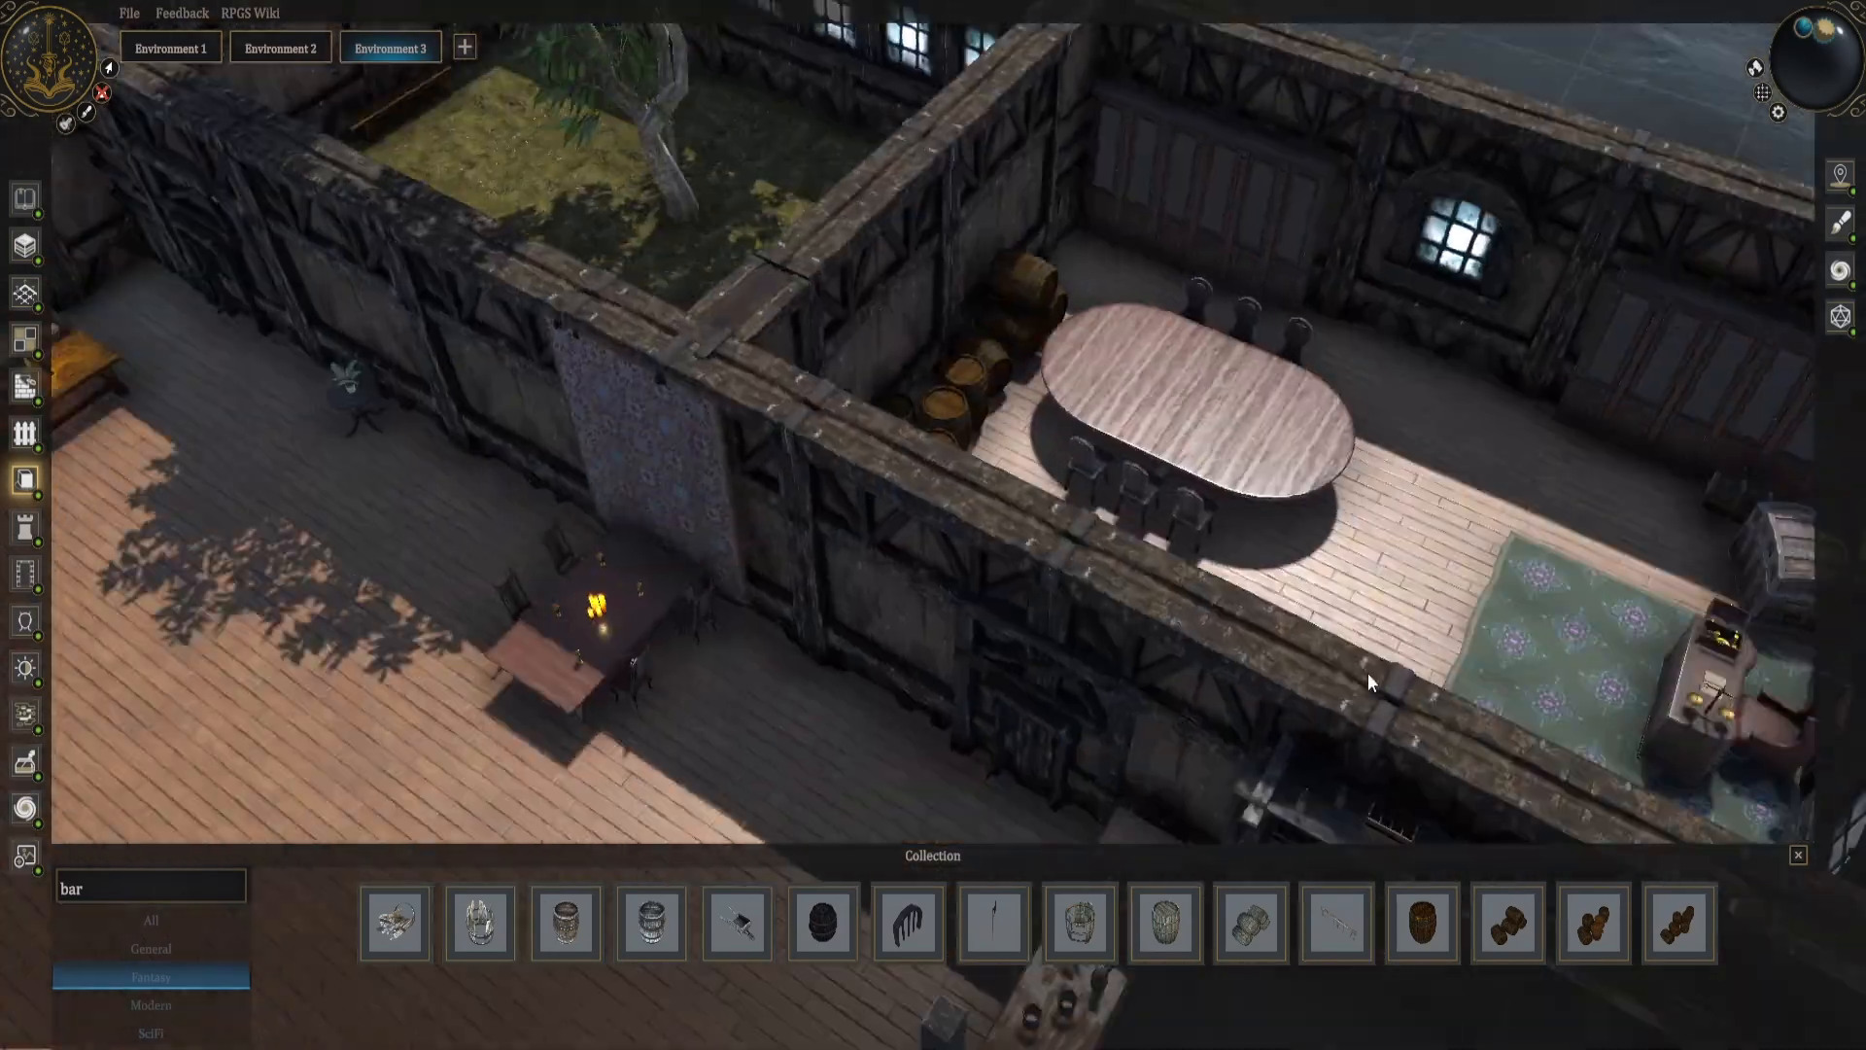
Clear the prop search and place an oval patterned carpet on the hall floor.
{"action": "left_click", "coordinate": [151, 886]}
{"action": "key", "text": "BackSpace"}
{"action": "key", "text": "BackSpace"}
{"action": "key", "text": "BackSpace"}
{"action": "middle_click_drag", "start_coordinate": [752, 649], "coordinate": [1116, 597]}
{"action": "left_click", "coordinate": [1115, 597]}
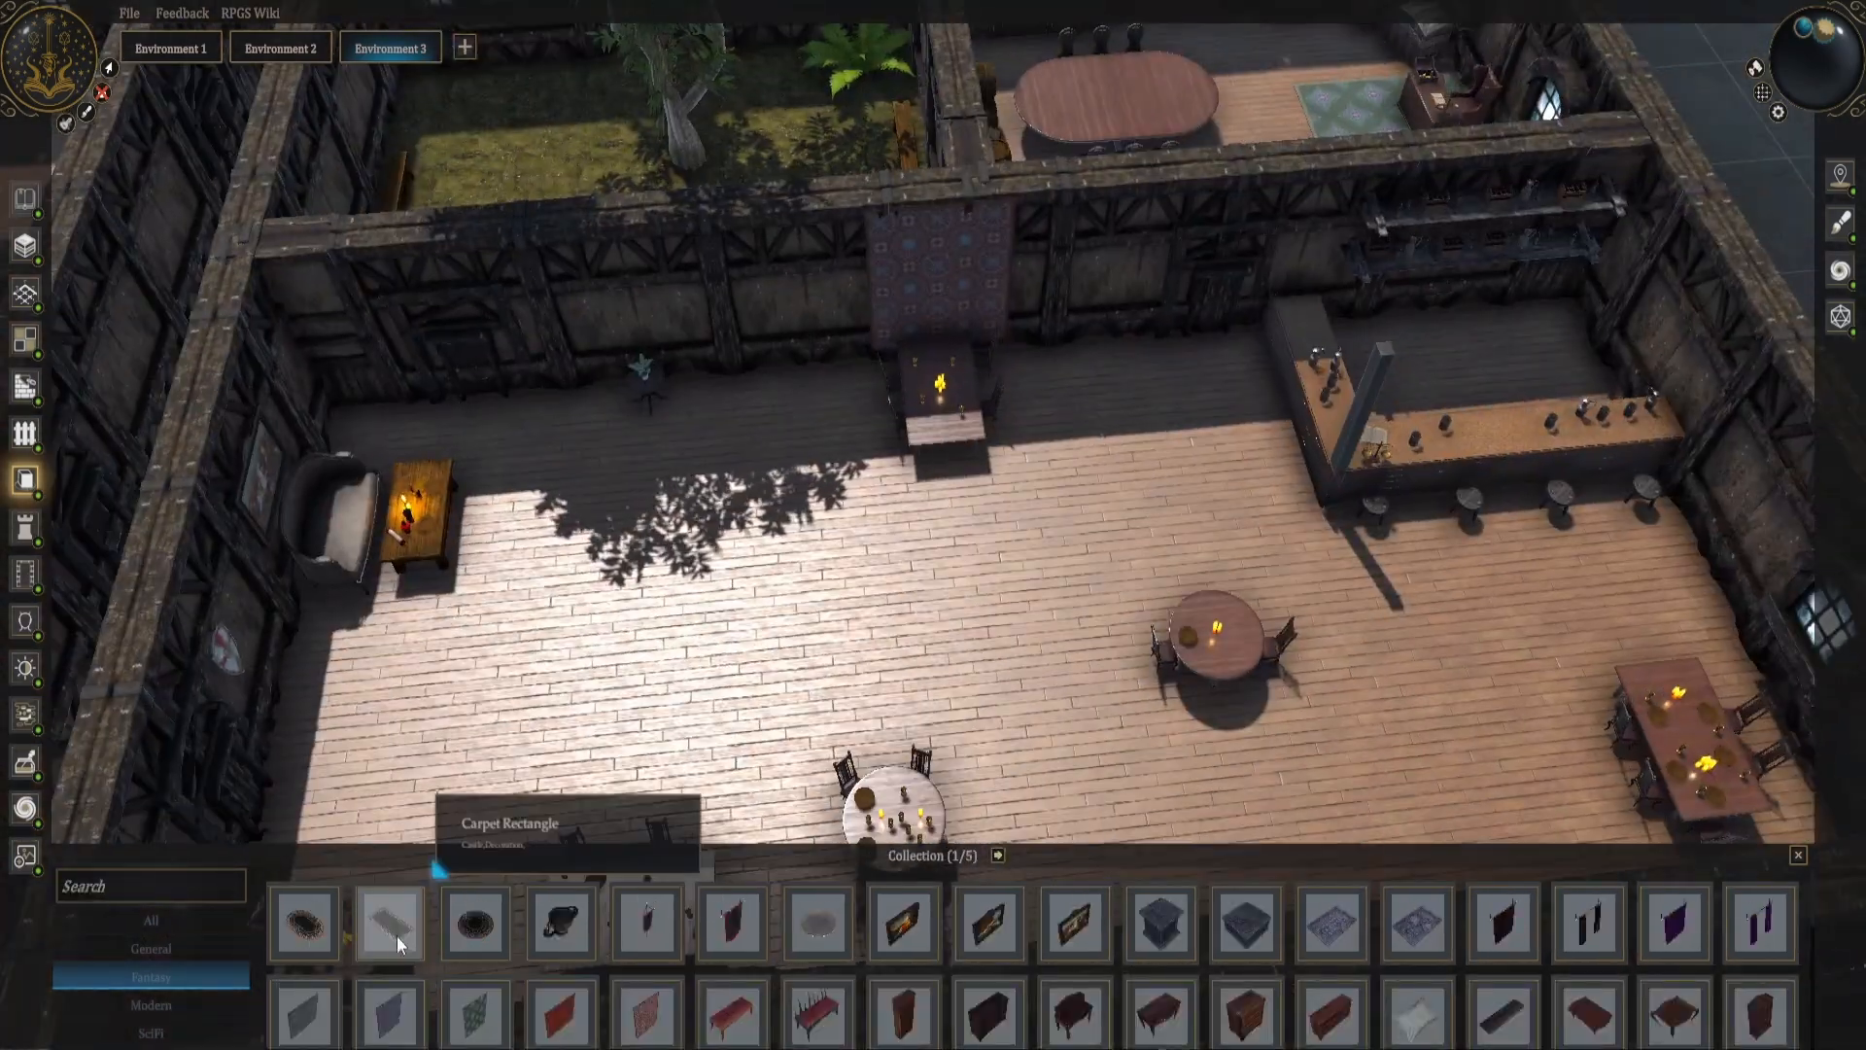
{"action": "left_click", "coordinate": [306, 924]}
{"action": "scroll", "coordinate": [721, 570], "scroll_direction": "up", "scroll_amount": 5}
{"action": "left_click", "coordinate": [721, 571]}
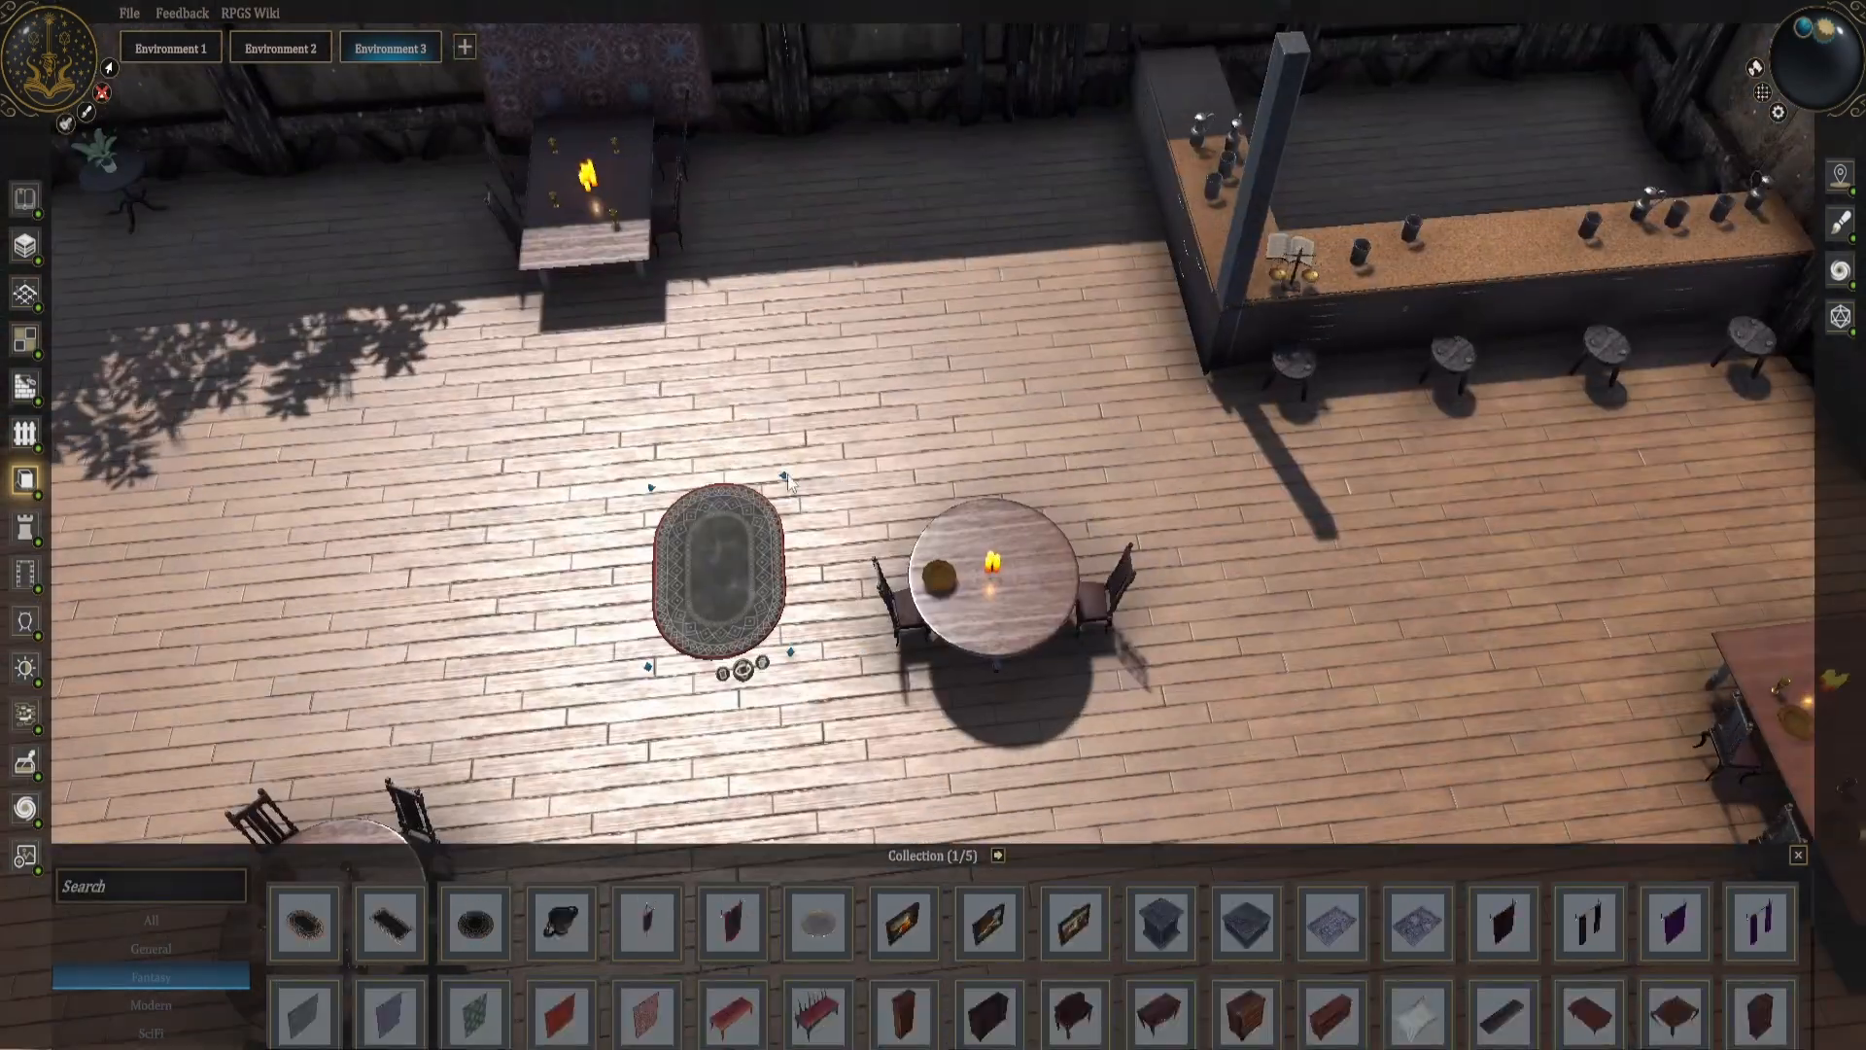
Place round patterned carpets beneath the hall's two large round tables.
{"action": "left_click", "coordinate": [477, 924]}
{"action": "left_click", "coordinate": [1027, 389]}
{"action": "left_click", "coordinate": [1104, 619]}
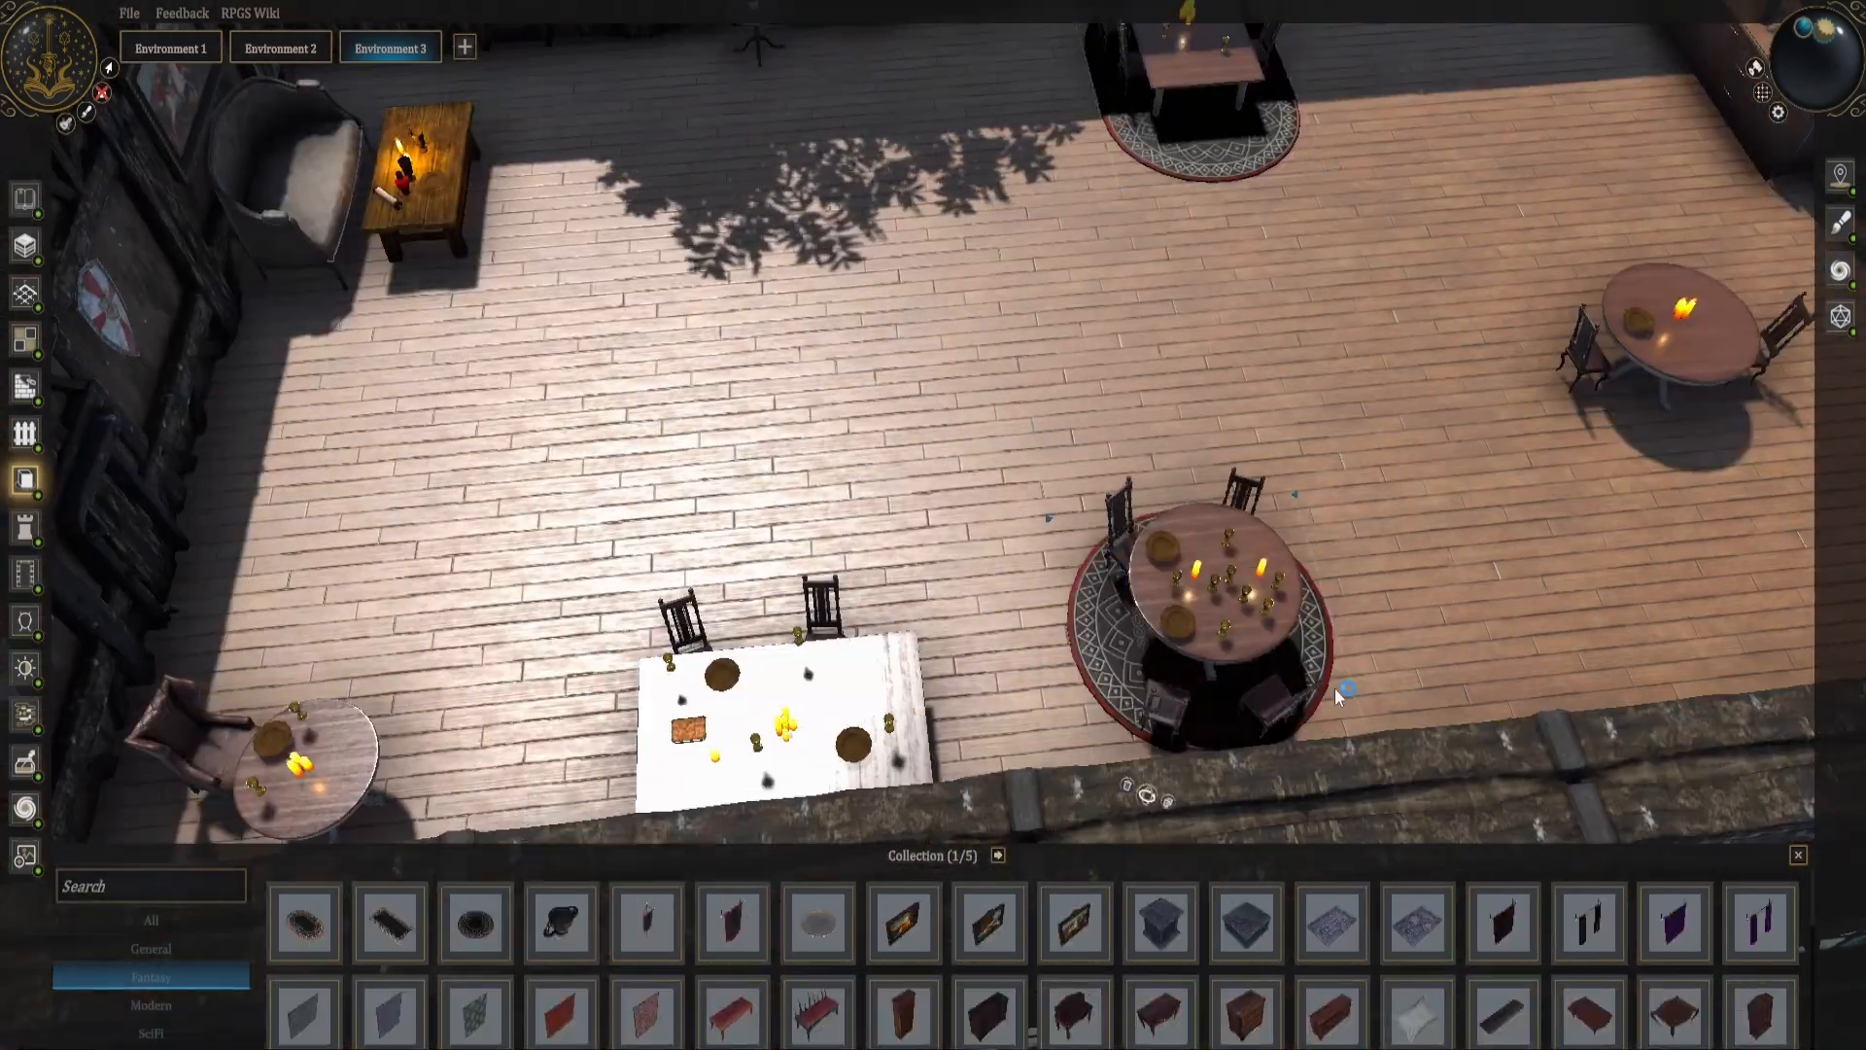
{"action": "left_click", "coordinate": [1283, 462]}
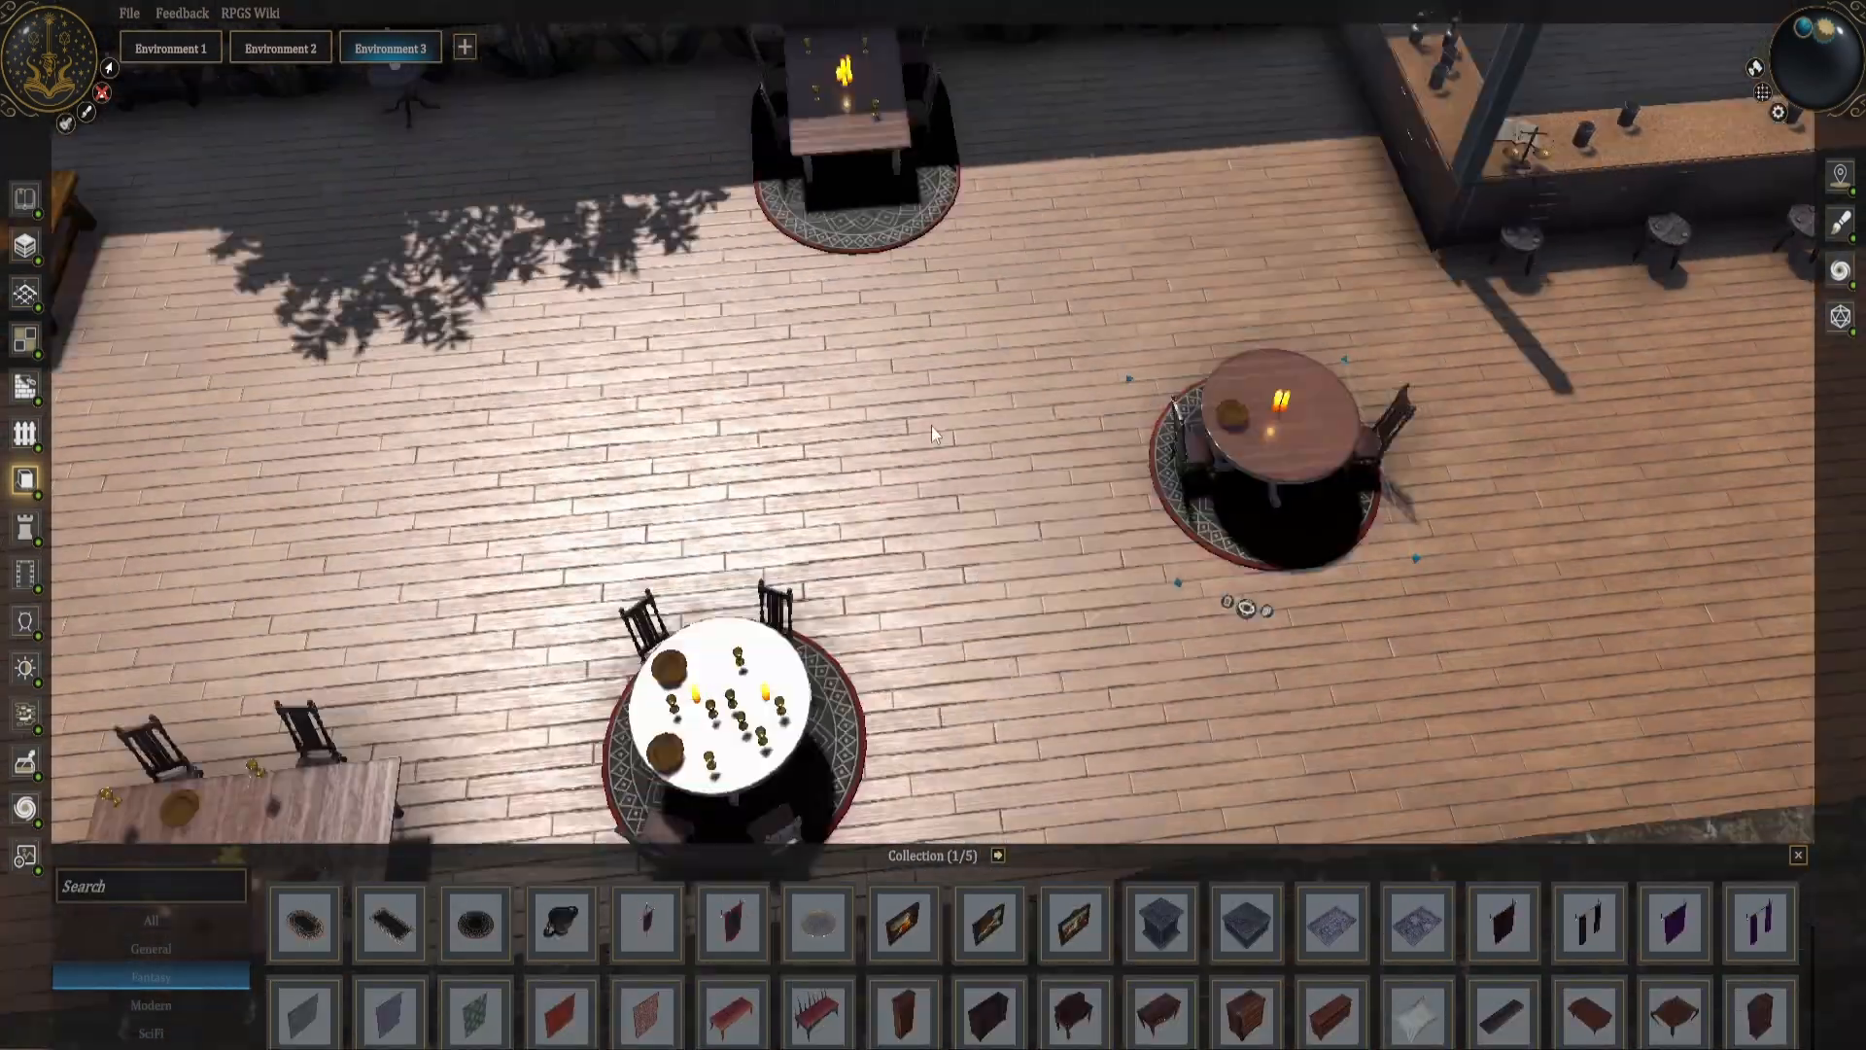
{"action": "left_click", "coordinate": [793, 73]}
Place an oval patterned carpet beneath the rectangular table nearest the armchair corner.
{"action": "middle_click_drag", "start_coordinate": [931, 426], "coordinate": [1117, 380]}
{"action": "left_click", "coordinate": [305, 924]}
{"action": "left_click", "coordinate": [956, 436]}
{"action": "left_click", "coordinate": [900, 468]}
{"action": "middle_click_drag", "start_coordinate": [900, 469], "coordinate": [702, 457]}
{"action": "scroll", "coordinate": [702, 457], "scroll_direction": "down", "scroll_amount": 3}
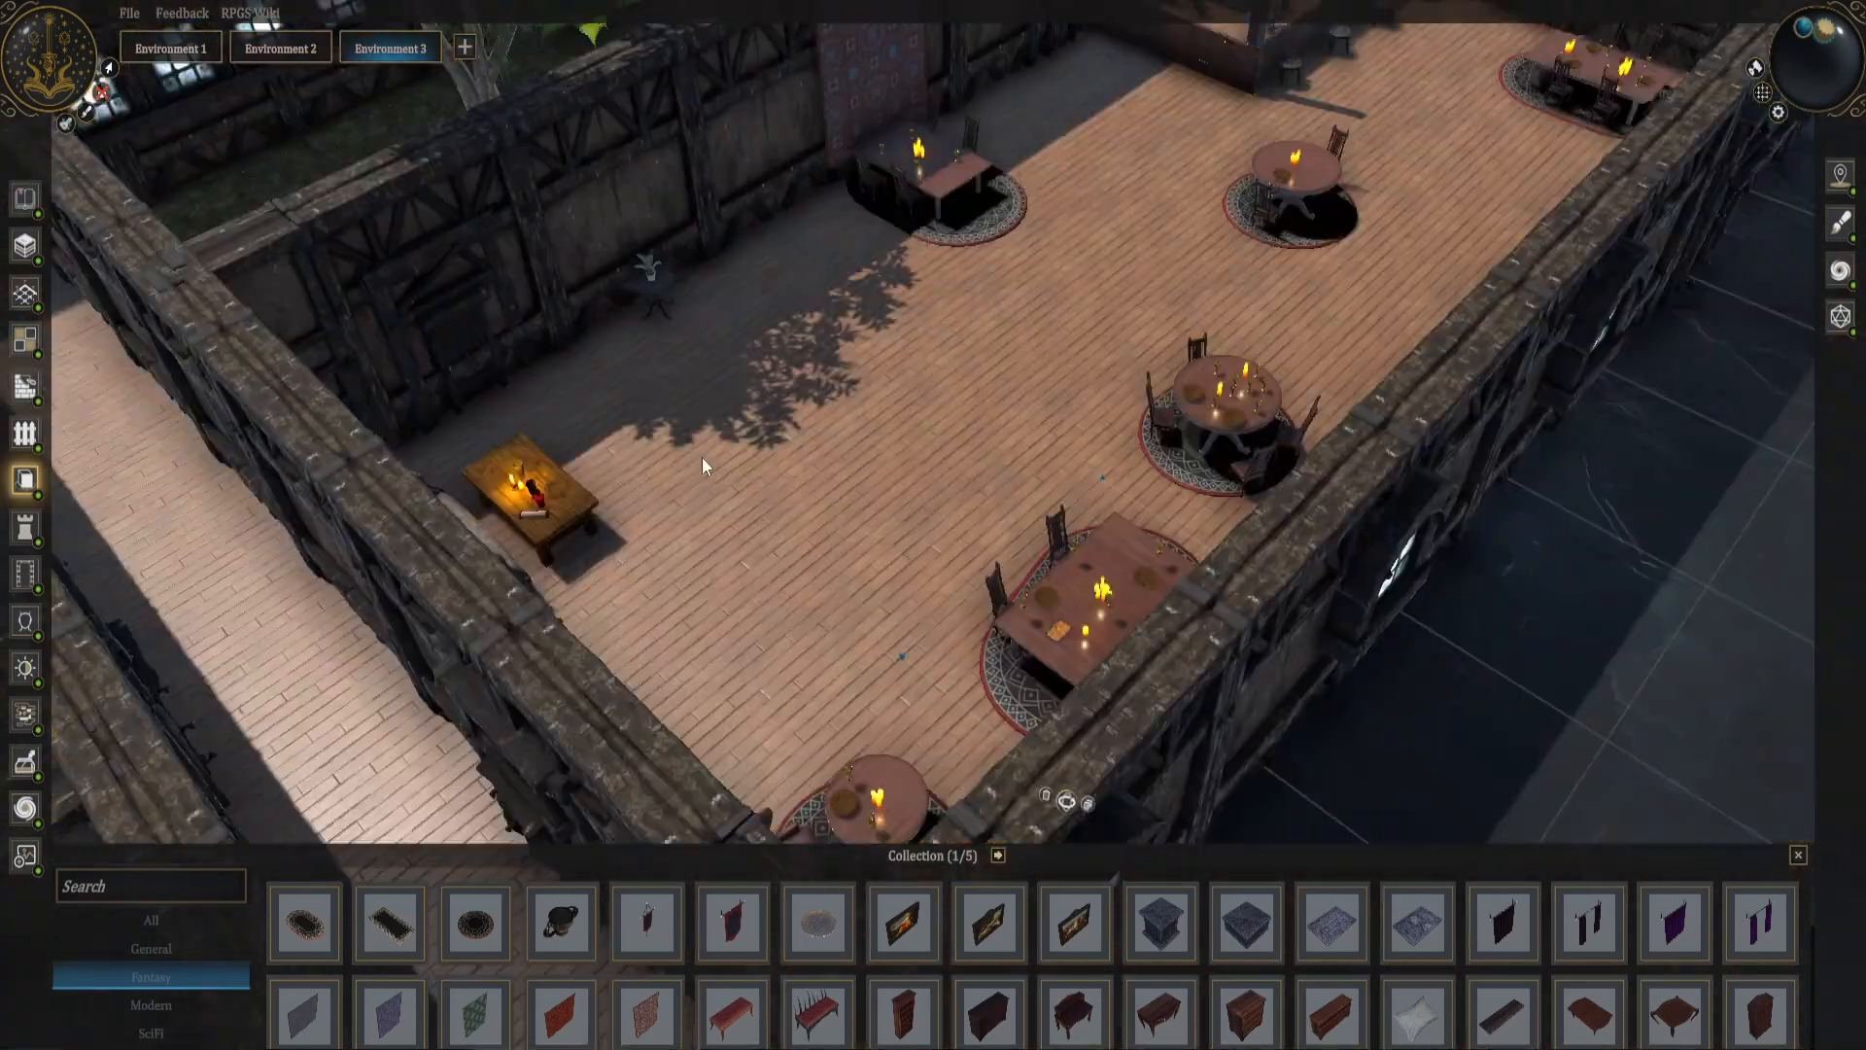
Search the props for plank, clear the search and page through the whole prop collection.
{"action": "left_click", "coordinate": [195, 887]}
{"action": "type", "text": "plank"}
{"action": "key", "text": "BackSpace"}
{"action": "key", "text": "BackSpace"}
{"action": "key", "text": "BackSpace"}
{"action": "key", "text": "BackSpace"}
{"action": "key", "text": "BackSpace"}
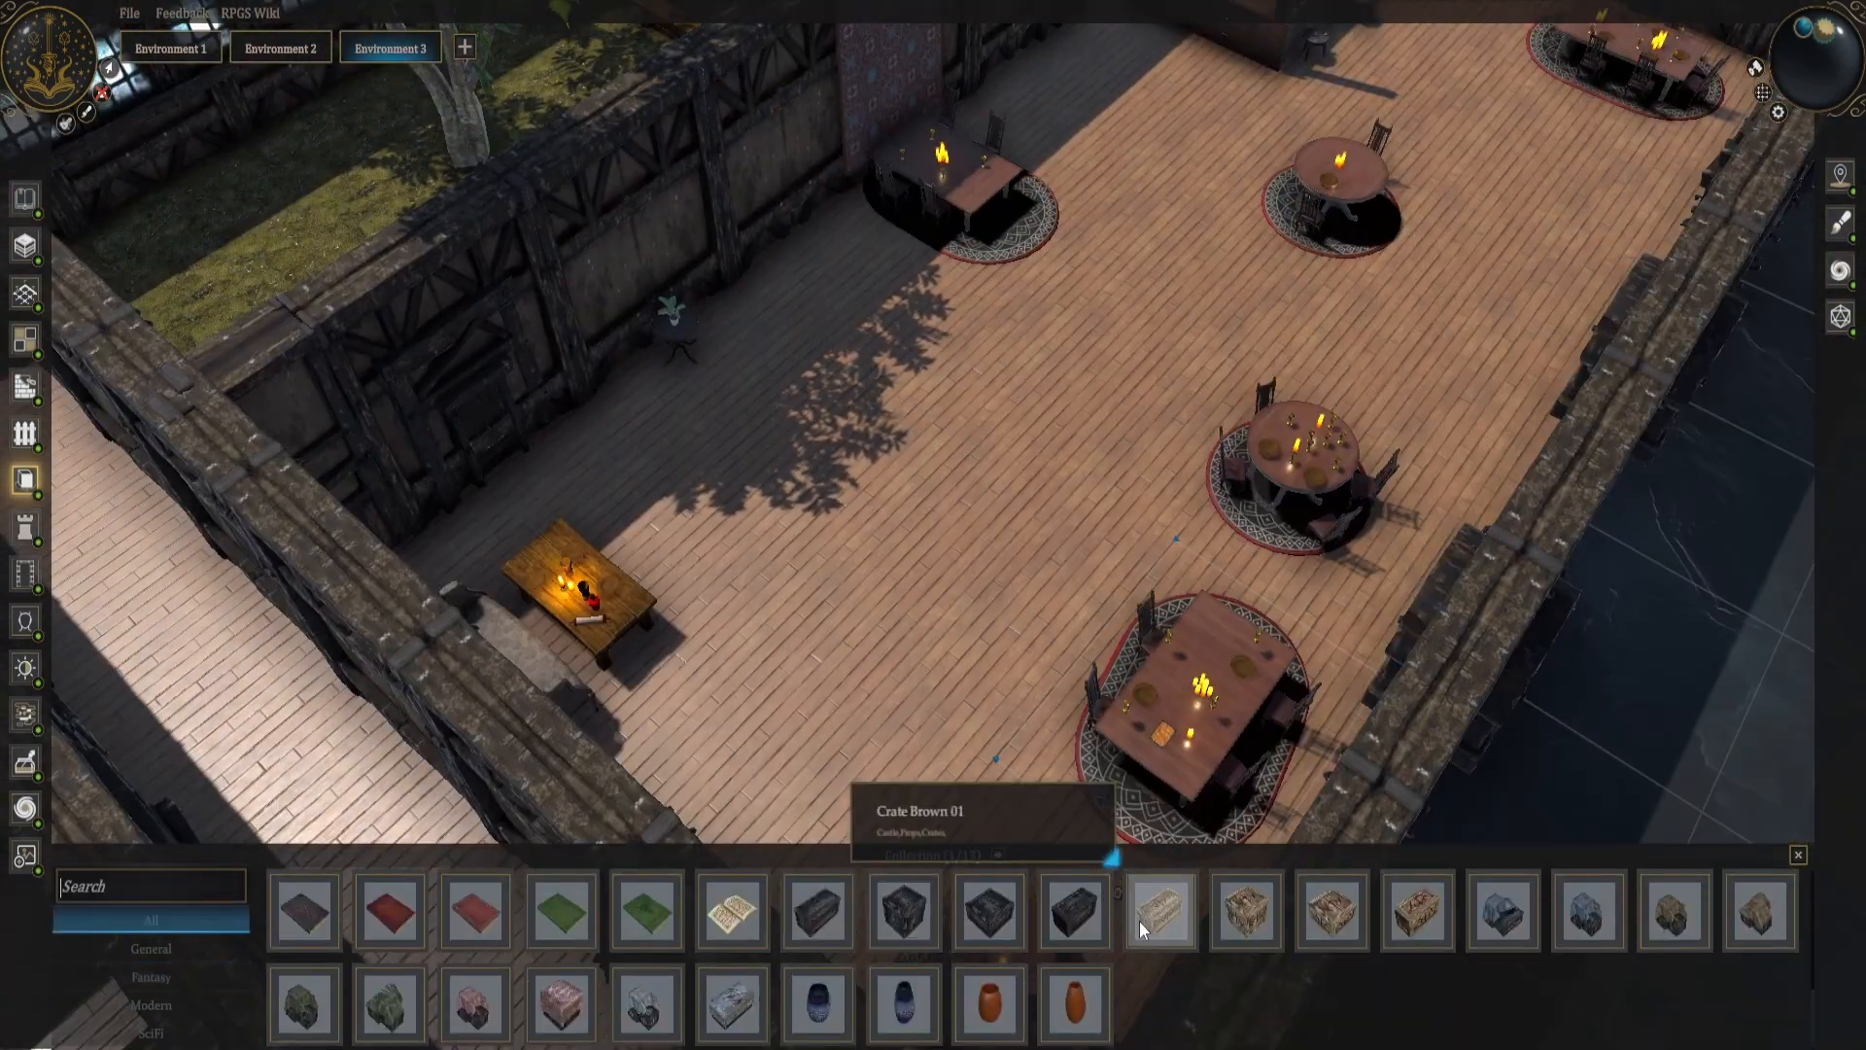
{"action": "left_click", "coordinate": [998, 855]}
{"action": "left_click", "coordinate": [998, 858]}
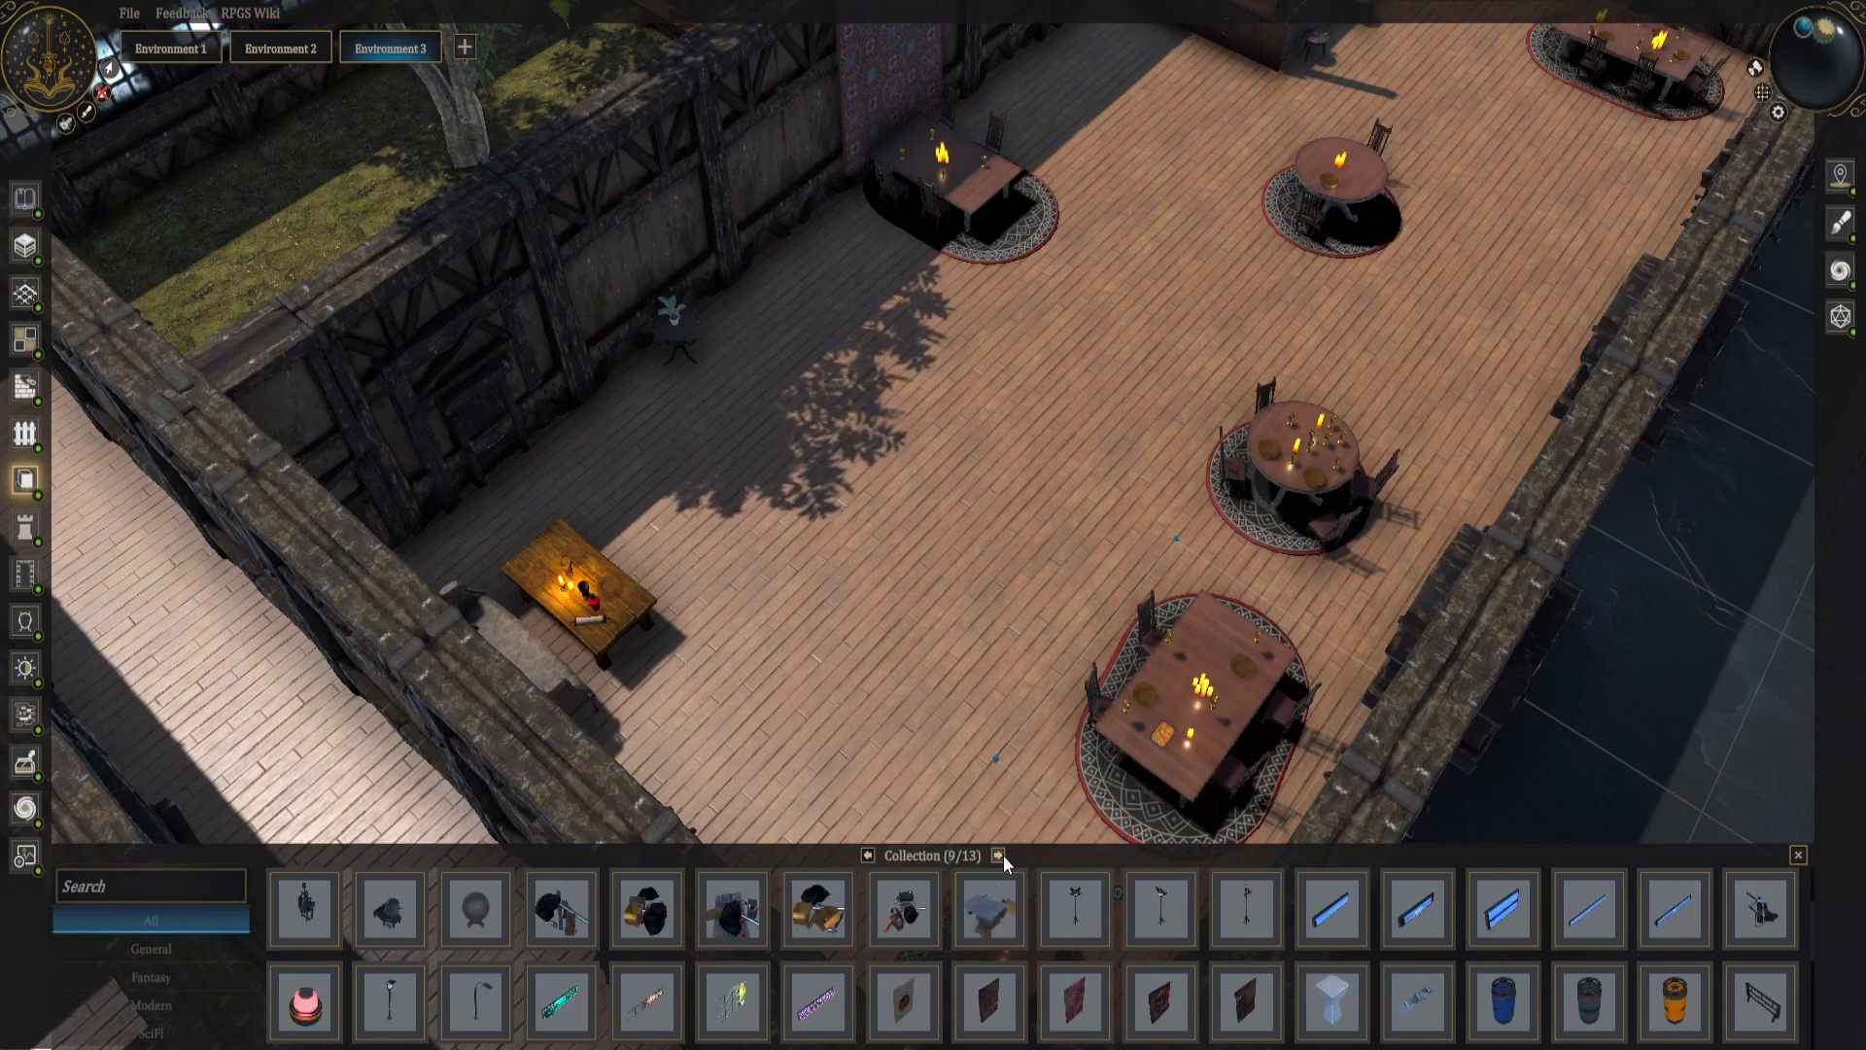
{"action": "left_click", "coordinate": [1002, 856]}
{"action": "left_click", "coordinate": [1002, 856]}
{"action": "left_click", "coordinate": [1002, 855]}
{"action": "left_click", "coordinate": [1002, 855]}
{"action": "left_click", "coordinate": [1002, 856]}
Search the props for light.
{"action": "middle_click_drag", "start_coordinate": [933, 583], "coordinate": [987, 600]}
{"action": "left_click", "coordinate": [305, 1016]}
{"action": "left_click", "coordinate": [165, 886]}
{"action": "type", "text": "light"}
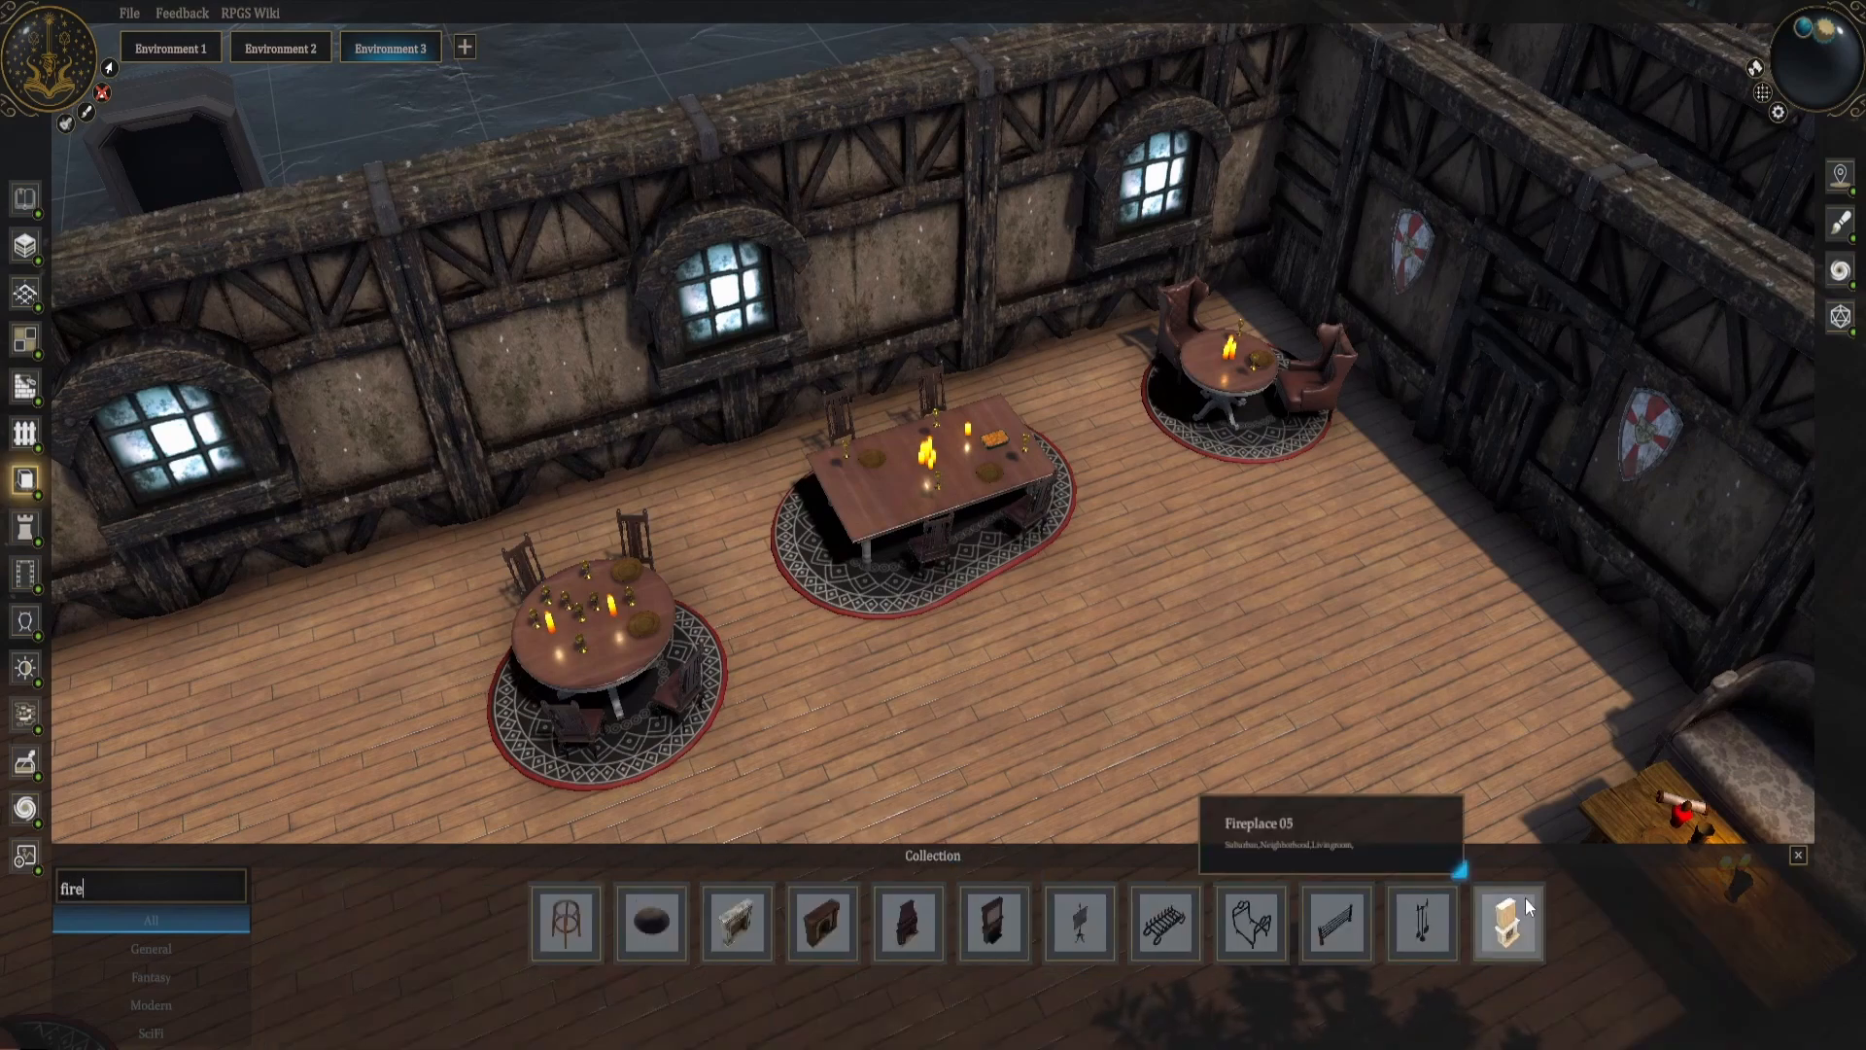
Place a fireplace against the hall's outer wall between two windows, behind the rectangular table.
{"action": "left_click", "coordinate": [1508, 922]}
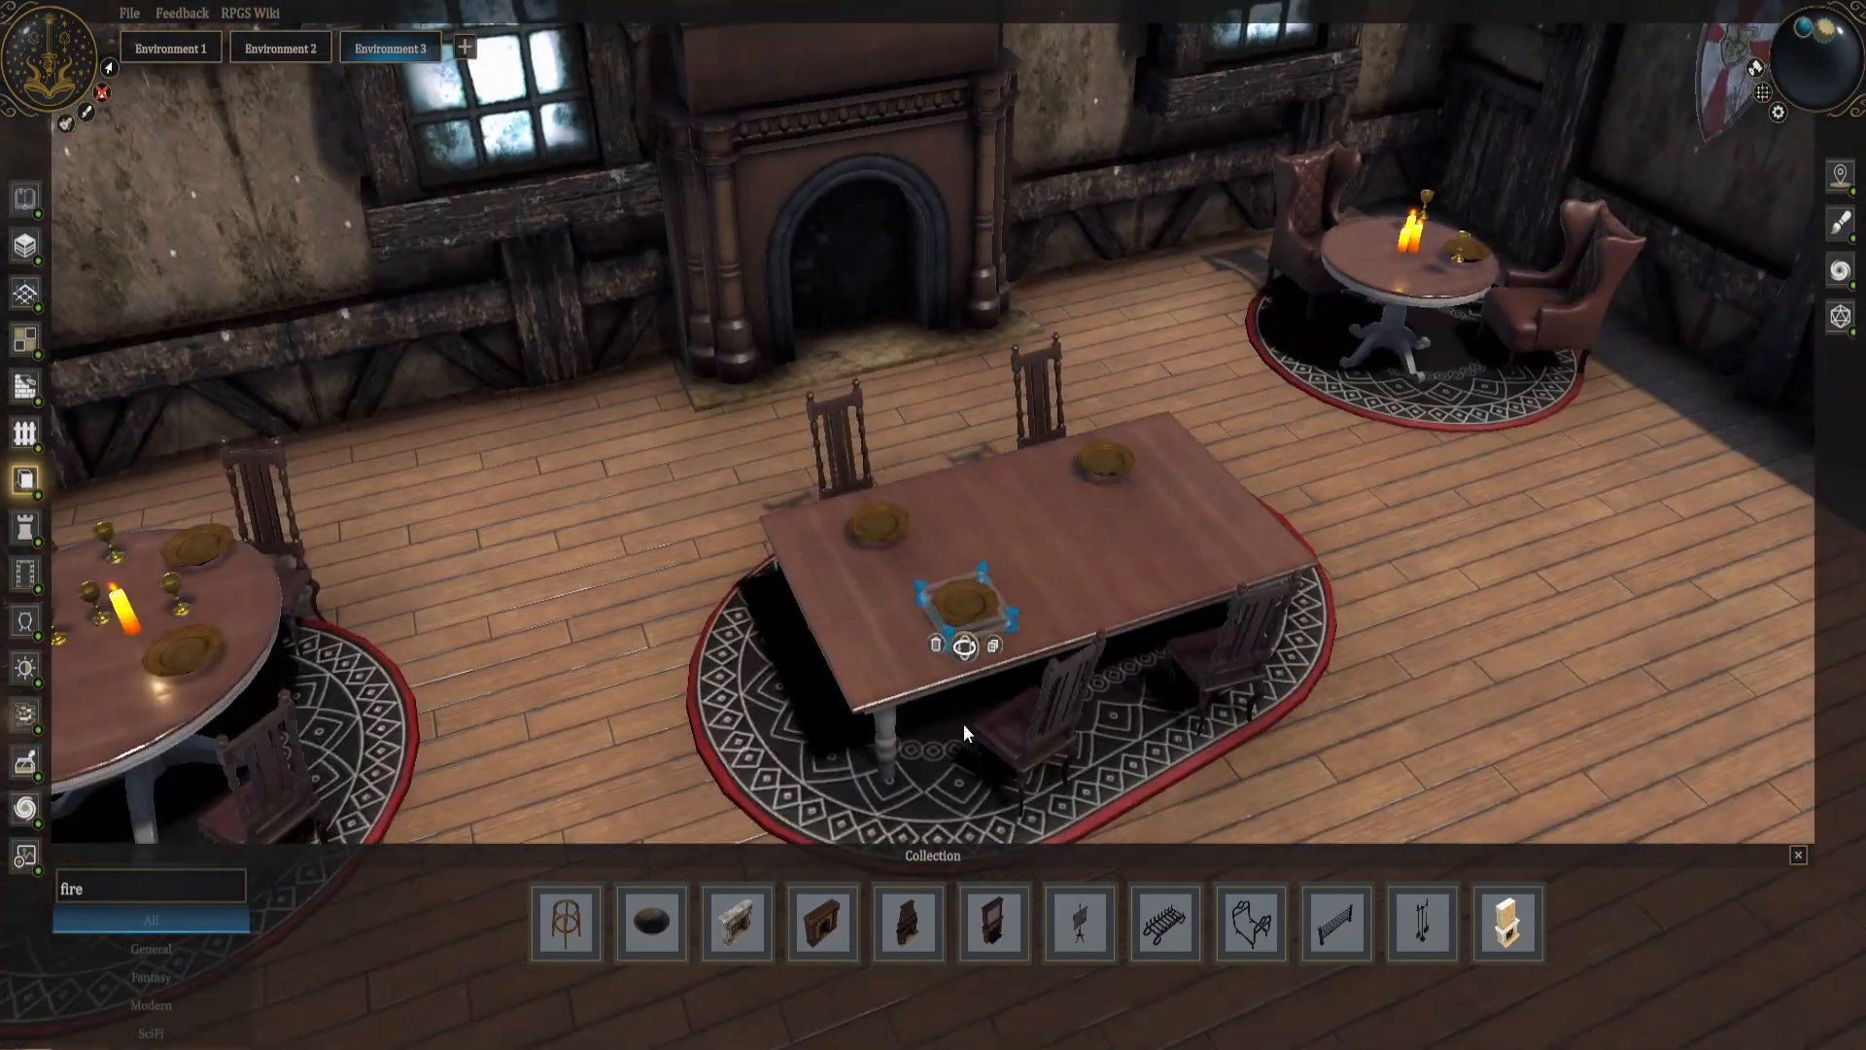
Find candle and cup props and set them out with the plates on the hall's rectangular dining table.
{"action": "double_click", "coordinate": [150, 899]}
{"action": "type", "text": "cand"}
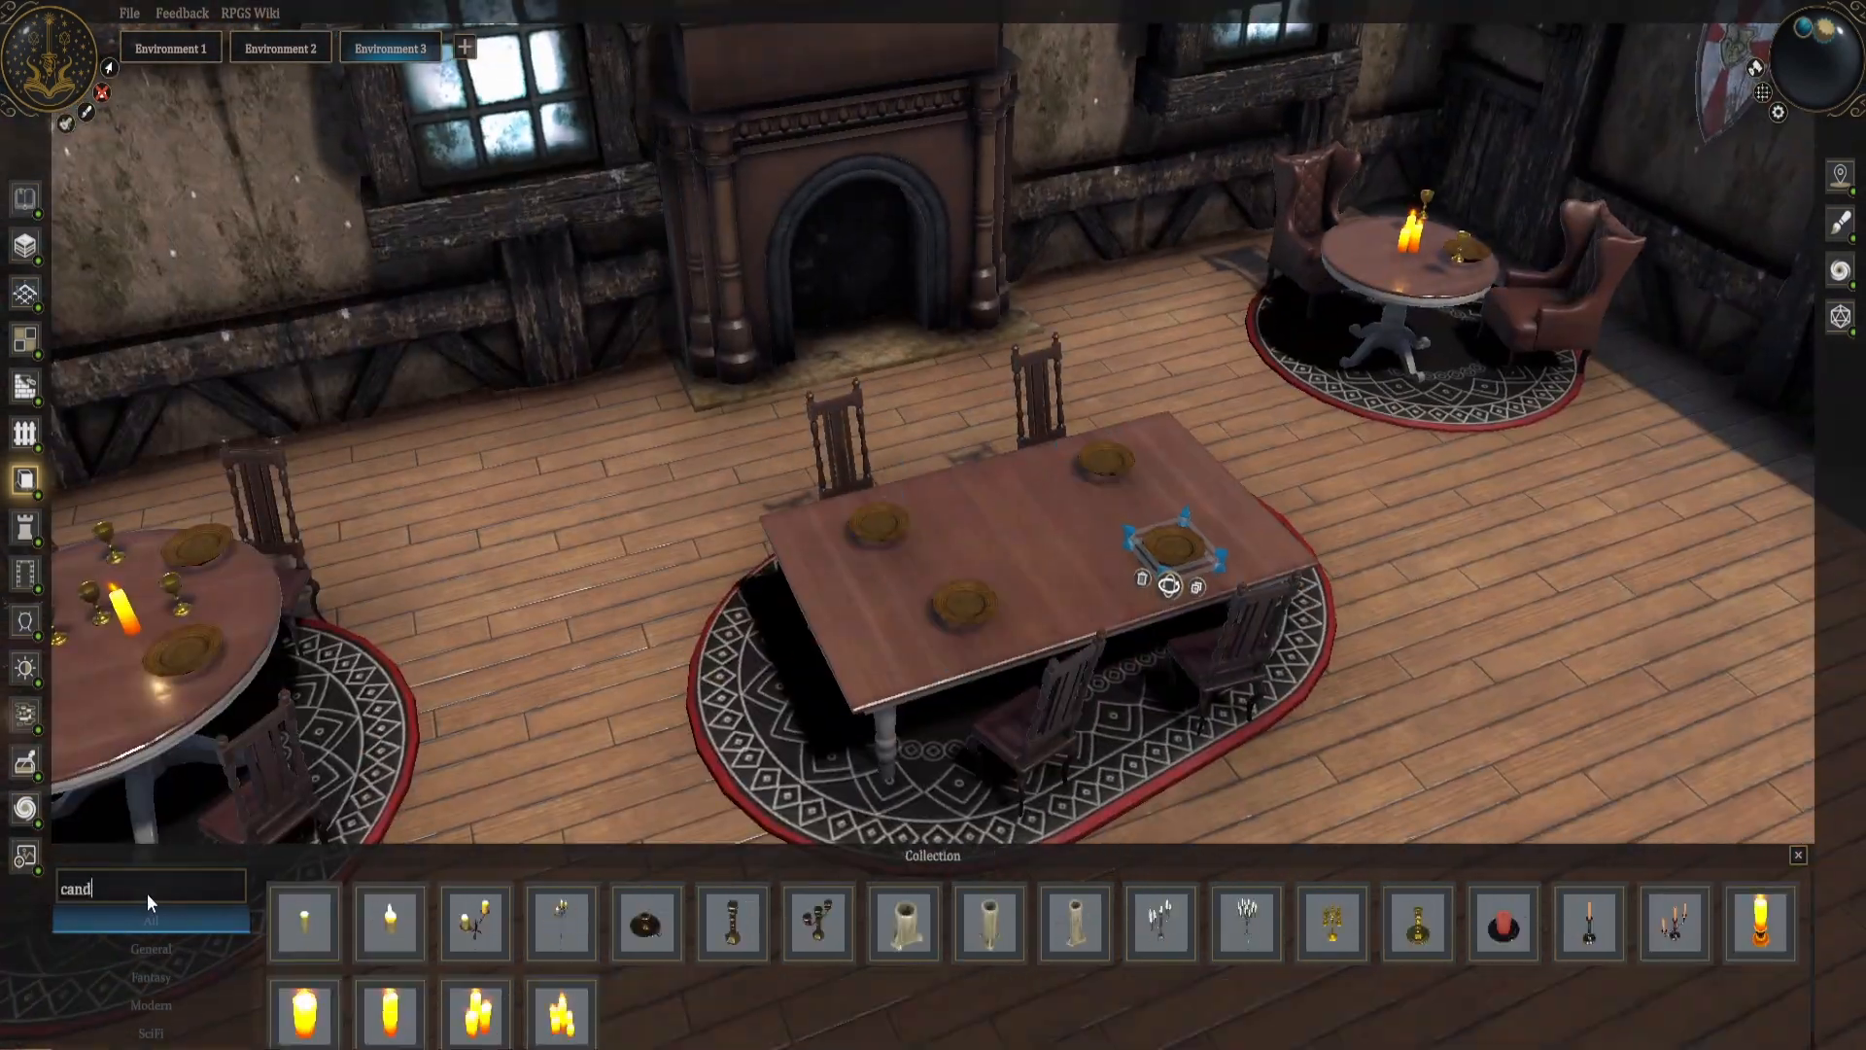
{"action": "type", "text": "cup"}
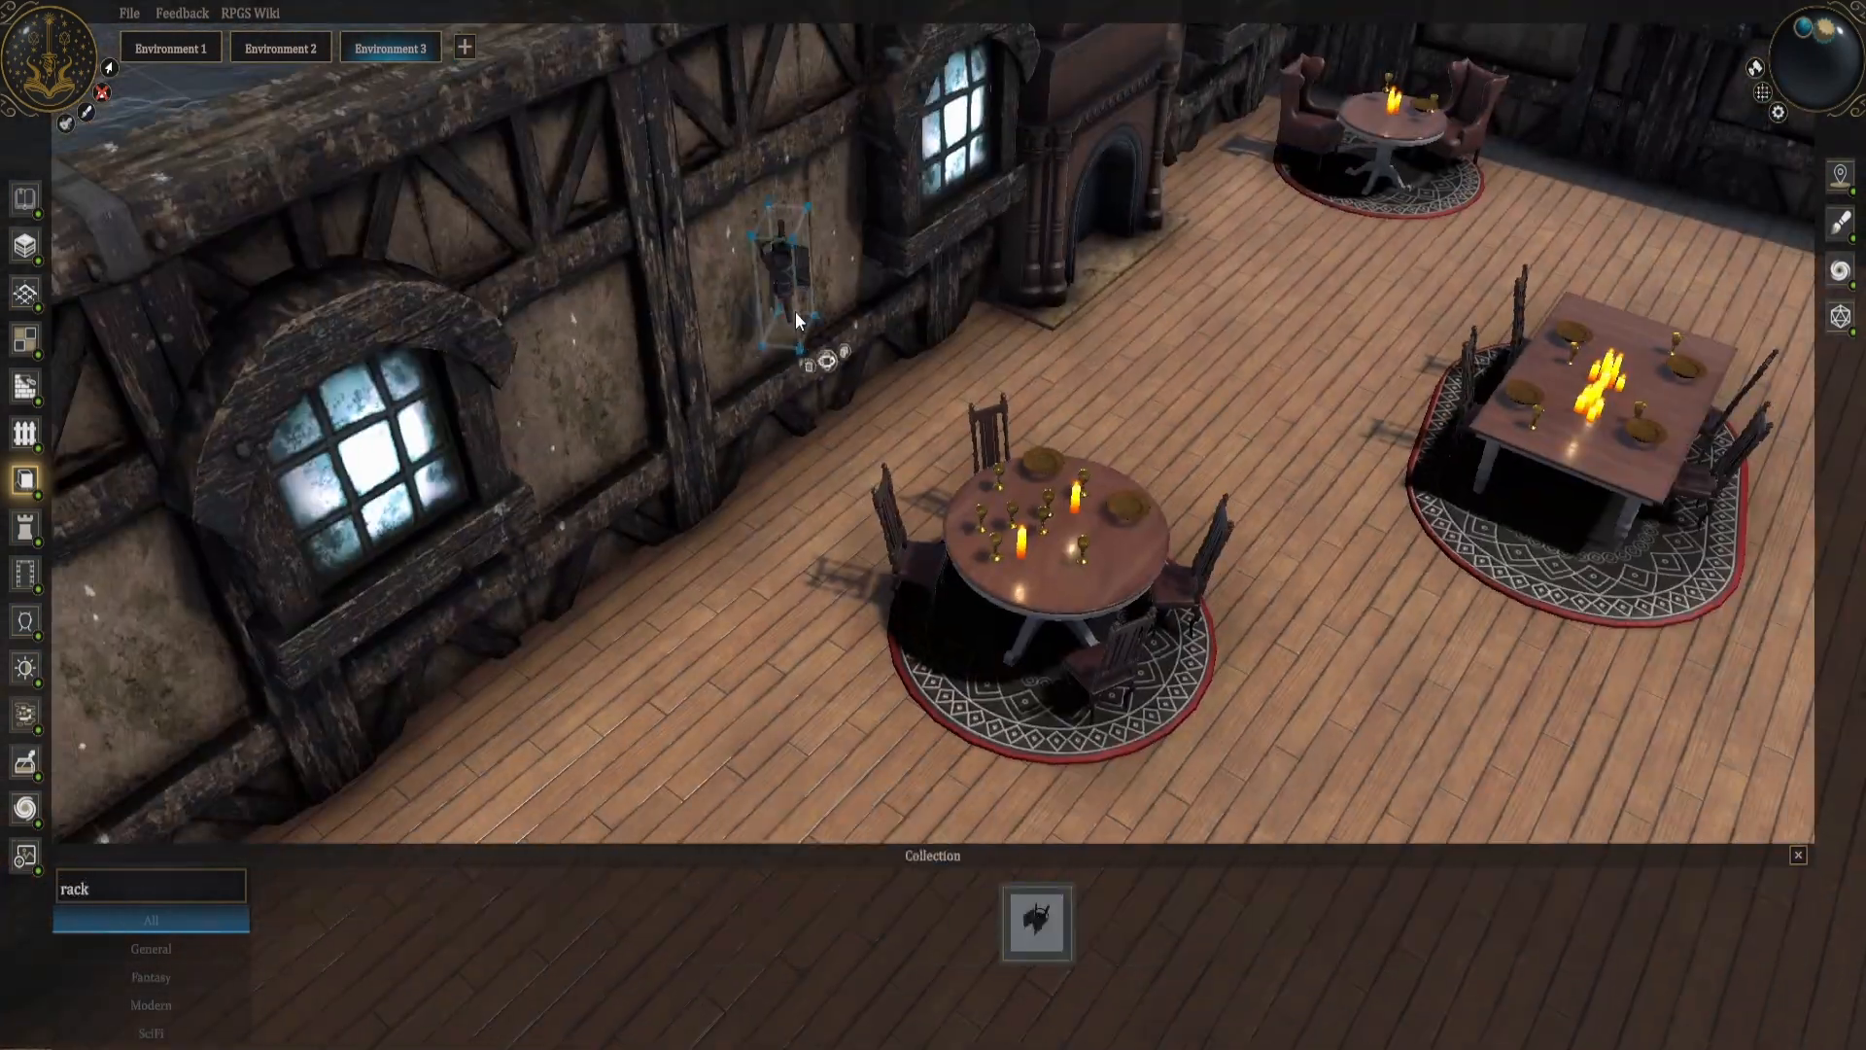
Search the props for wall torches and page onward through the whole prop collection.
{"action": "type", "text": "rch"}
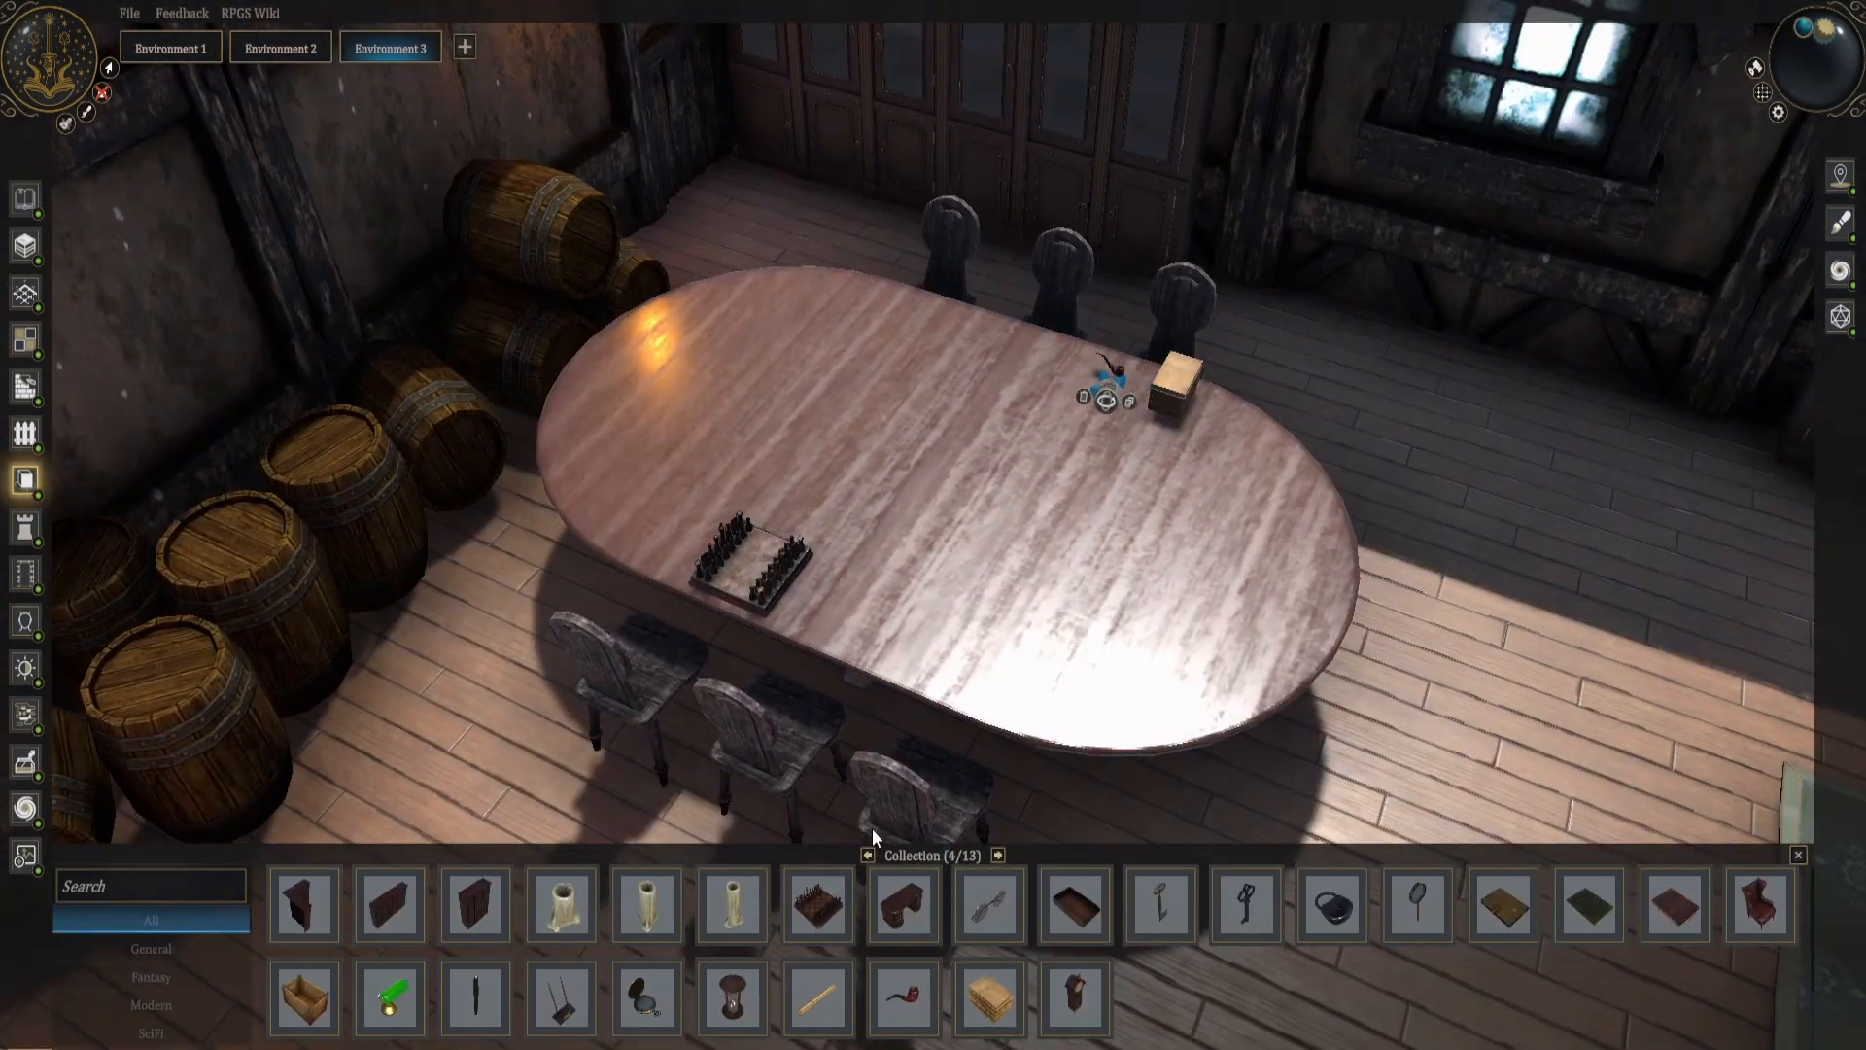
{"action": "scroll", "coordinate": [872, 828], "scroll_direction": "down", "scroll_amount": 5}
{"action": "left_click", "coordinate": [998, 854]}
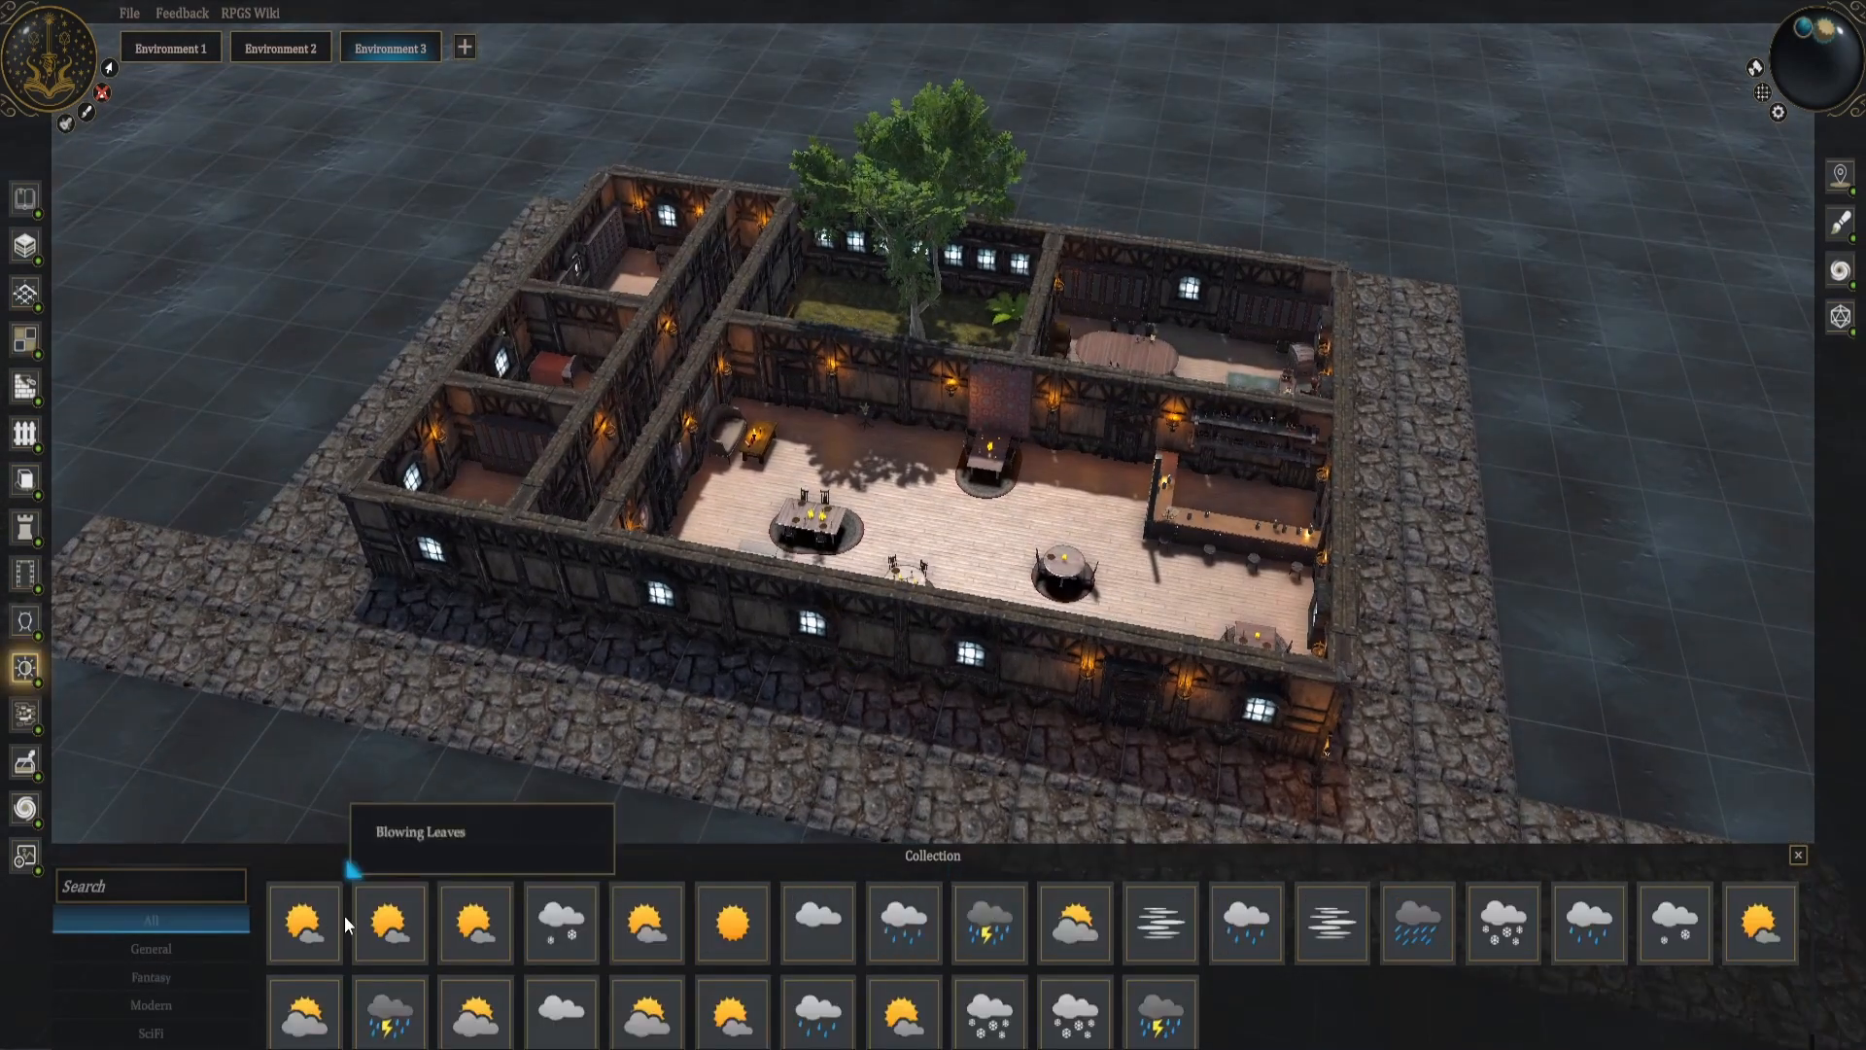
Apply a light snowfall weather effect to the scene.
{"action": "middle_click_drag", "start_coordinate": [544, 700], "coordinate": [733, 585]}
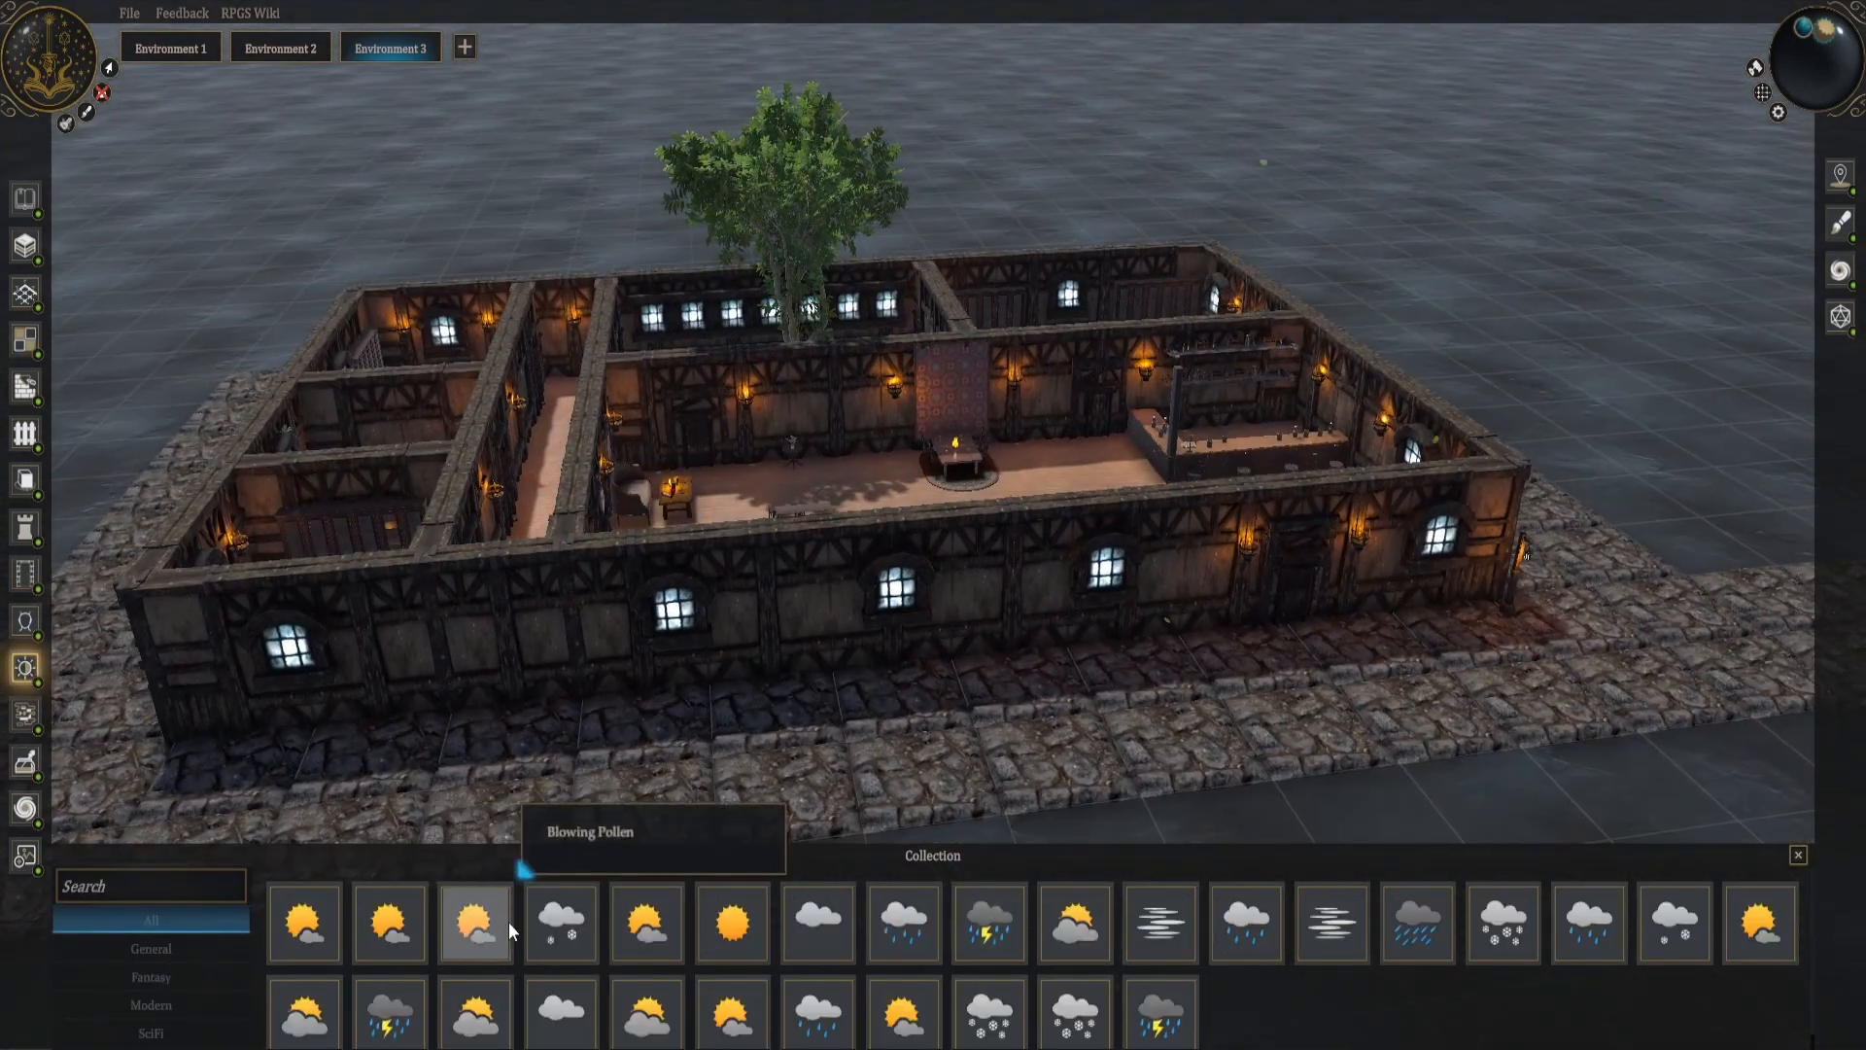
{"action": "left_click", "coordinate": [563, 922]}
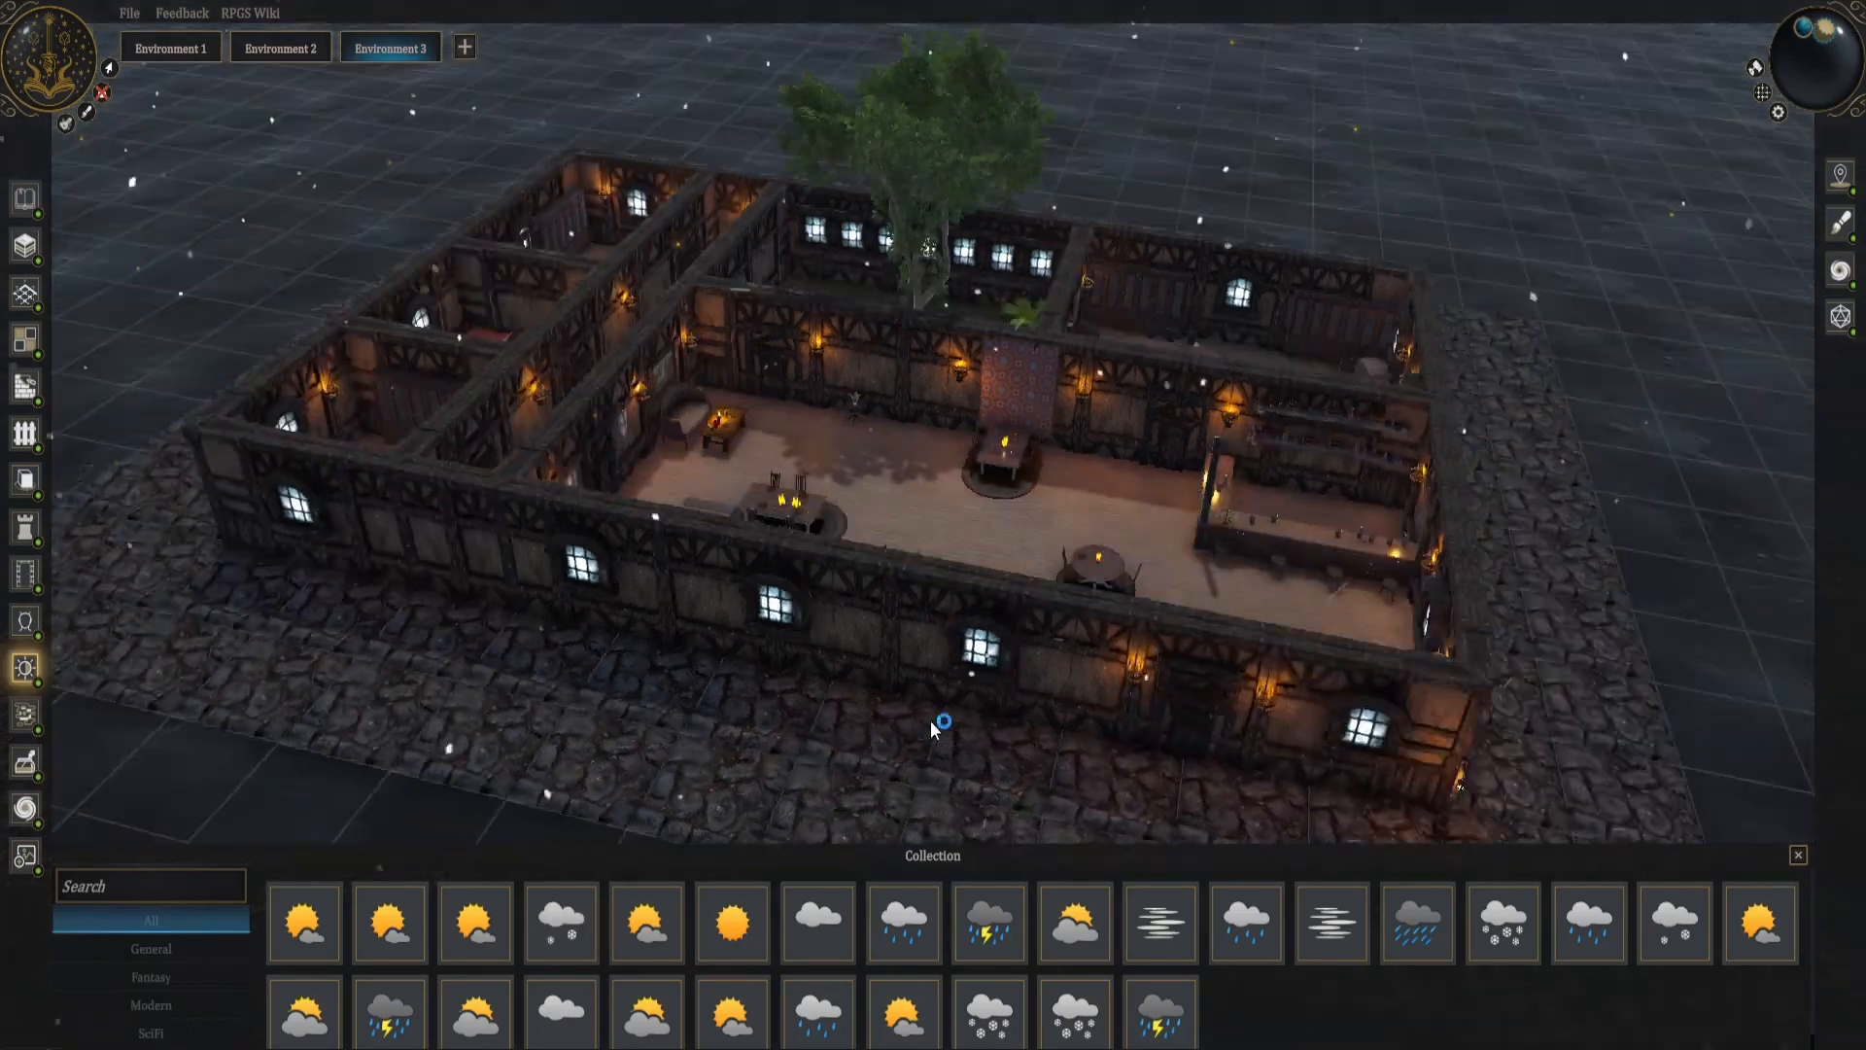
Inspect the furnished bedrooms, indoor garden, meeting room and tavern hall under the light snowfall.
{"action": "scroll", "coordinate": [930, 720], "scroll_direction": "up", "scroll_amount": 5}
{"action": "middle_click_drag", "start_coordinate": [958, 410], "coordinate": [1224, 647]}
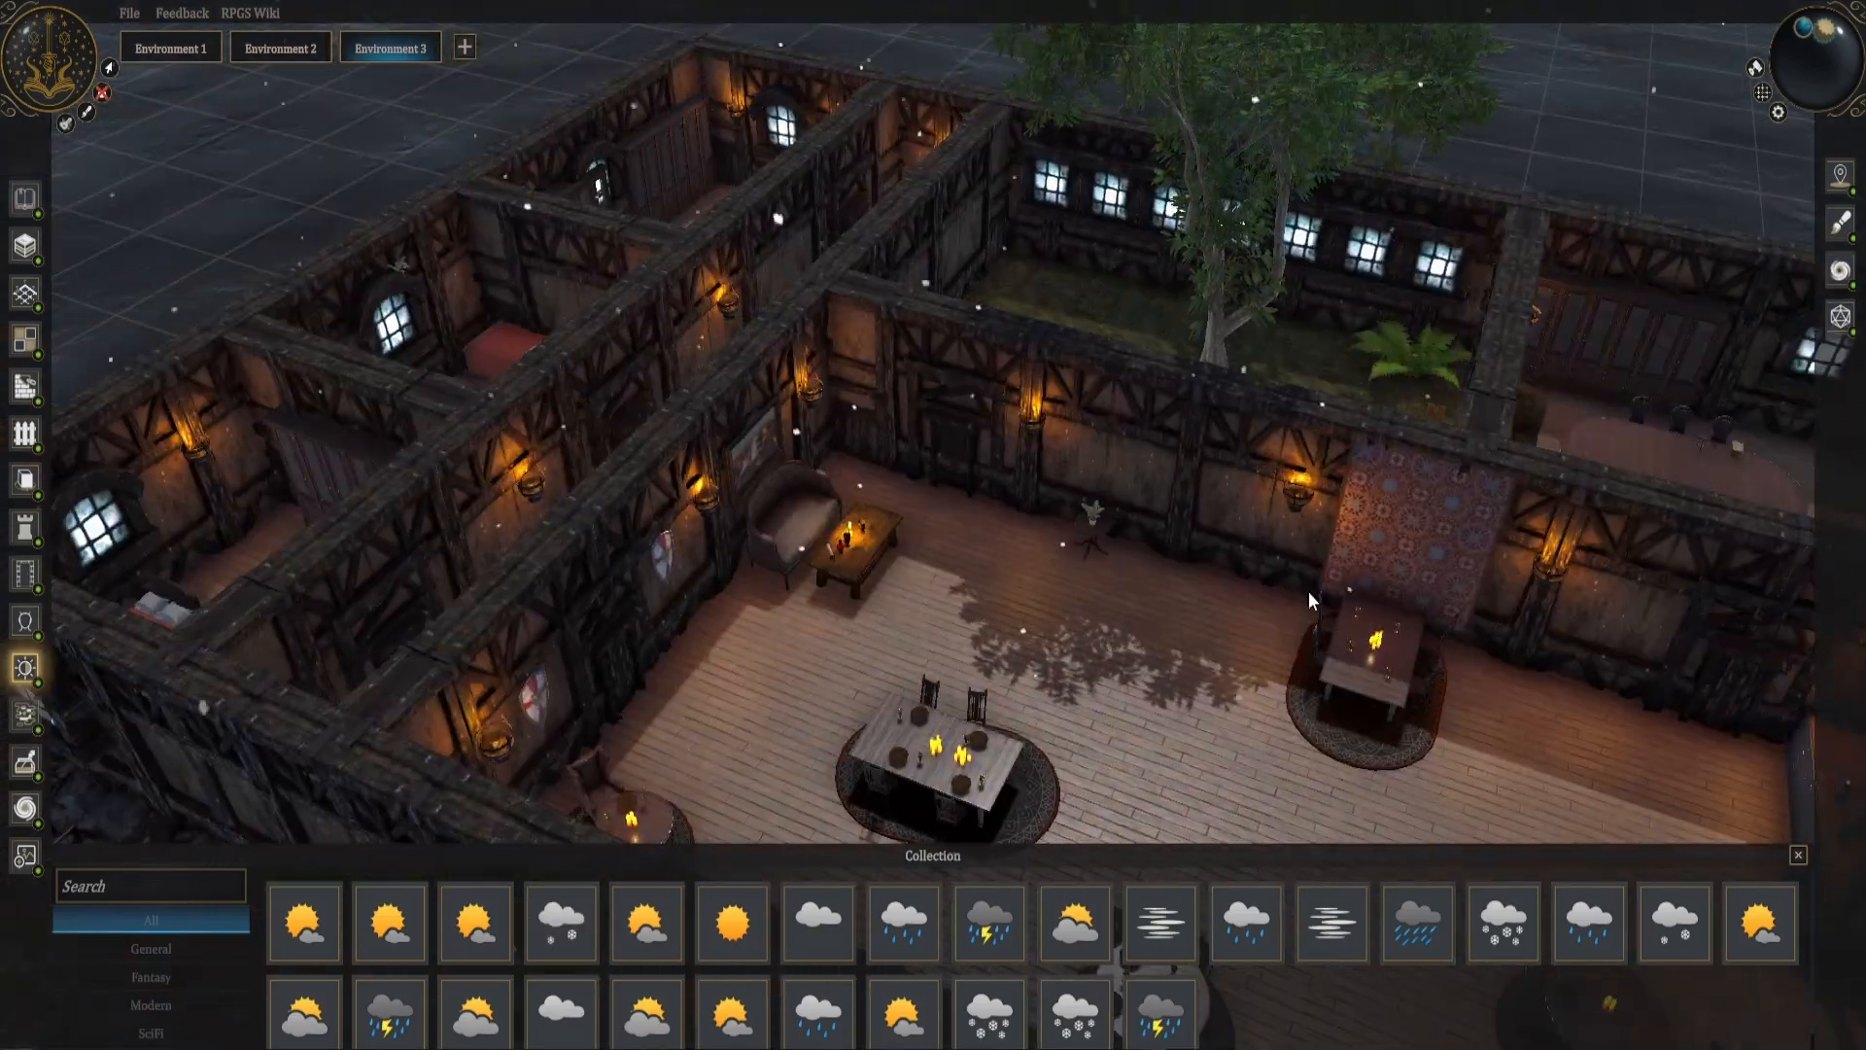
{"action": "middle_click_drag", "start_coordinate": [1312, 601], "coordinate": [853, 541]}
{"action": "scroll", "coordinate": [916, 433], "scroll_direction": "up", "scroll_amount": 4}
{"action": "middle_click_drag", "start_coordinate": [916, 434], "coordinate": [1165, 731]}
{"action": "middle_click_drag", "start_coordinate": [836, 389], "coordinate": [544, 360]}
{"action": "middle_click_drag", "start_coordinate": [1473, 573], "coordinate": [443, 666]}
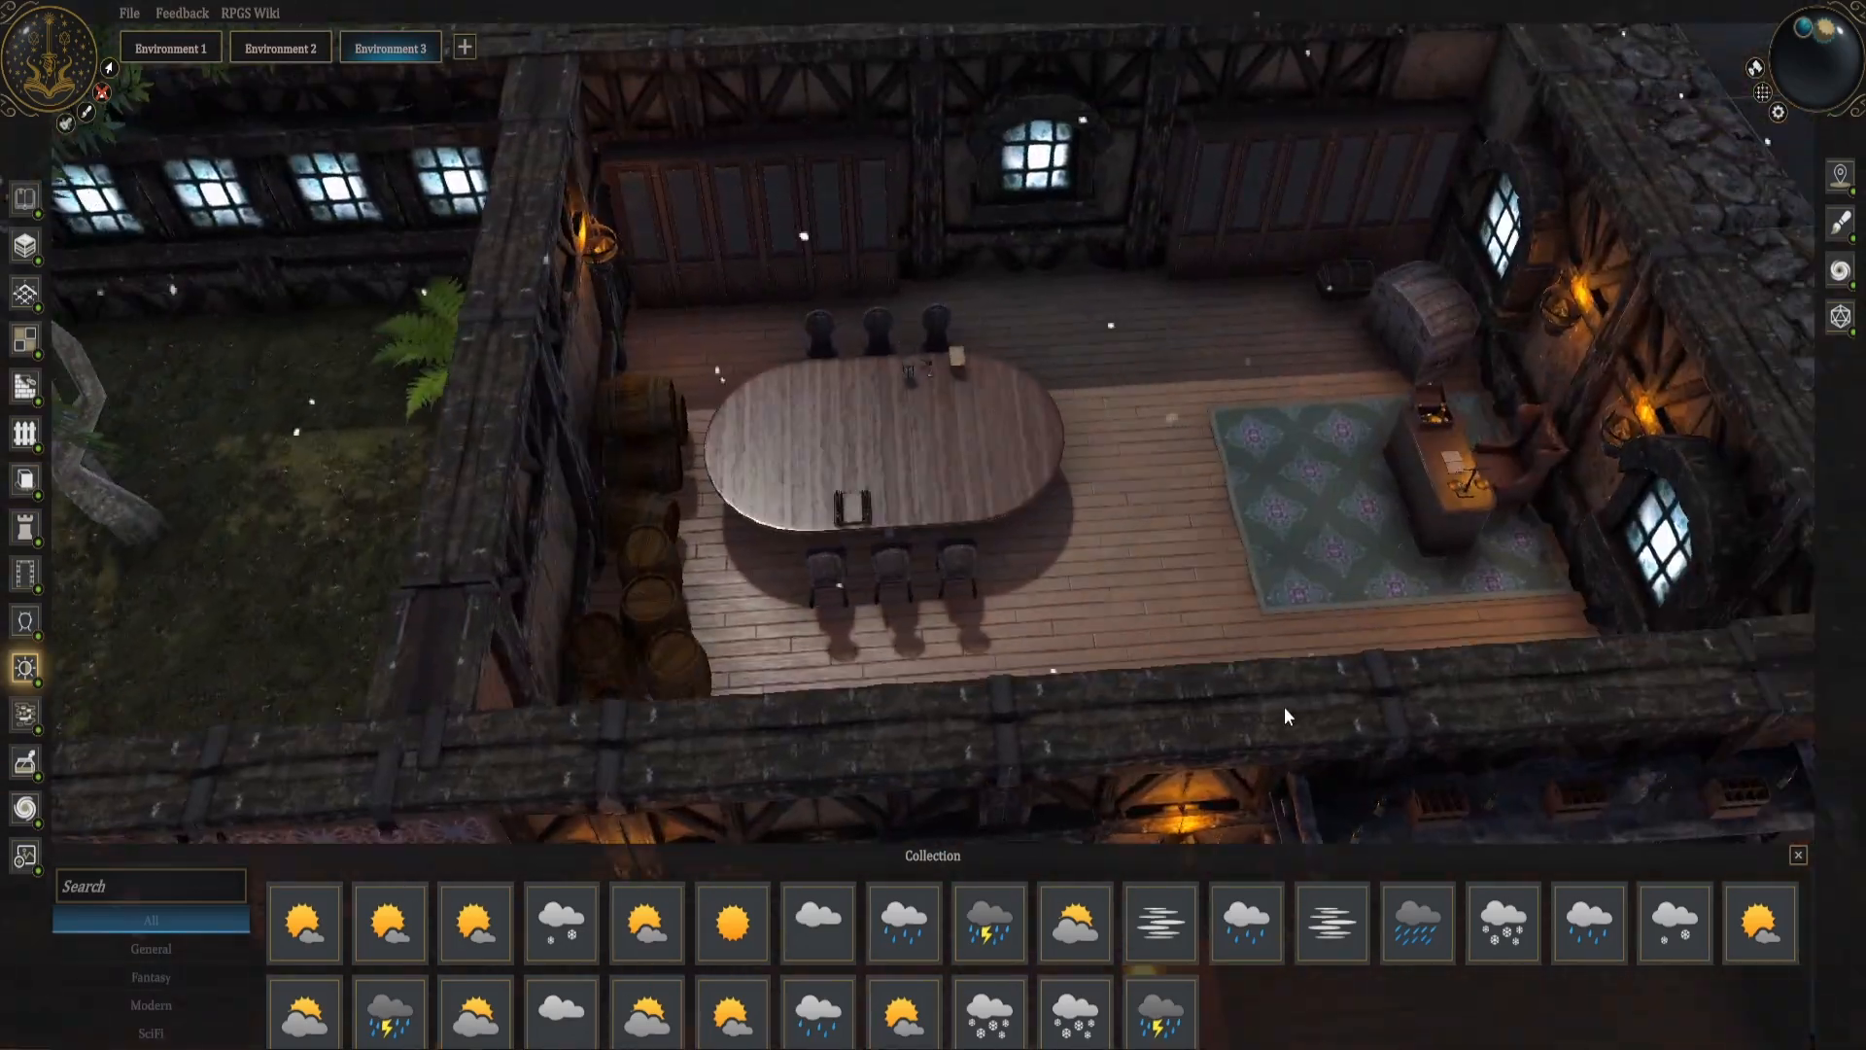
{"action": "middle_click_drag", "start_coordinate": [1285, 714], "coordinate": [934, 579]}
{"action": "scroll", "coordinate": [1239, 576], "scroll_direction": "down", "scroll_amount": 8}
{"action": "scroll", "coordinate": [933, 579], "scroll_direction": "up", "scroll_amount": 5}
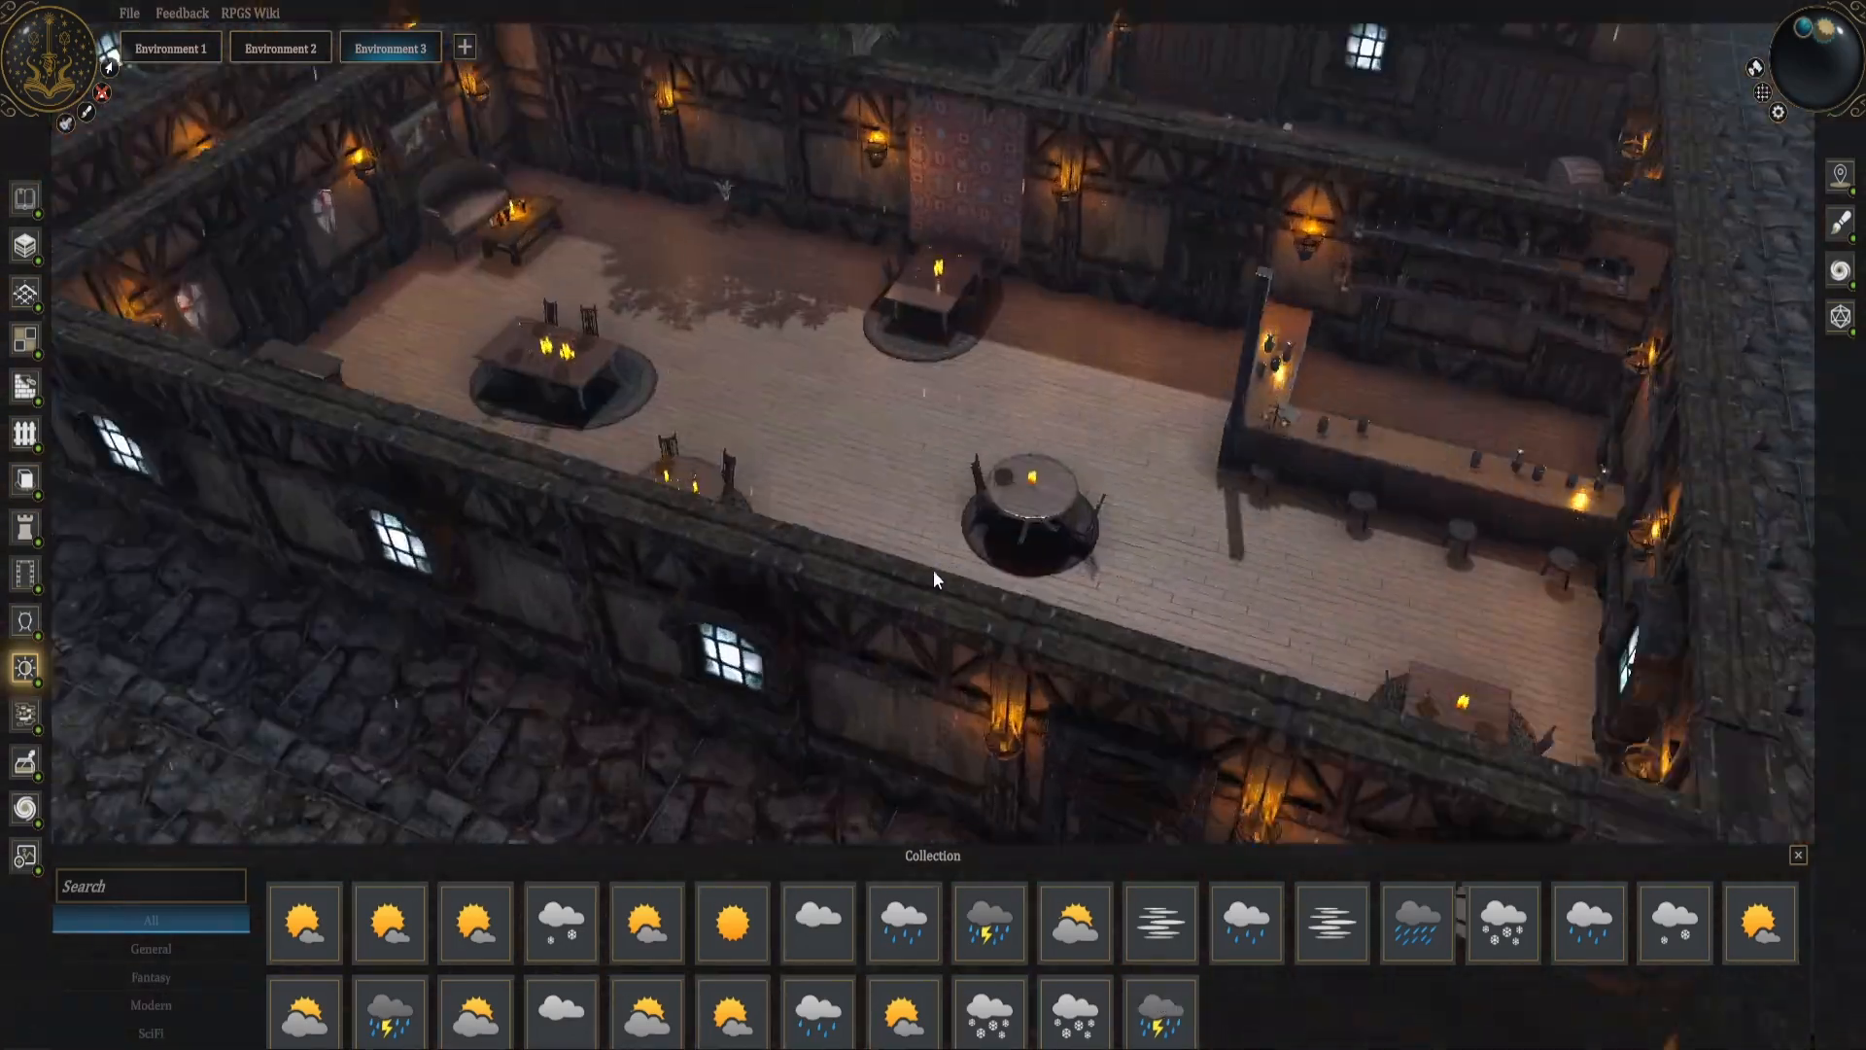
Try clear sunny weather over the whole building.
{"action": "scroll", "coordinate": [879, 445], "scroll_direction": "down", "scroll_amount": 8}
{"action": "middle_click_drag", "start_coordinate": [881, 457], "coordinate": [1357, 768]}
{"action": "left_click", "coordinate": [732, 930]}
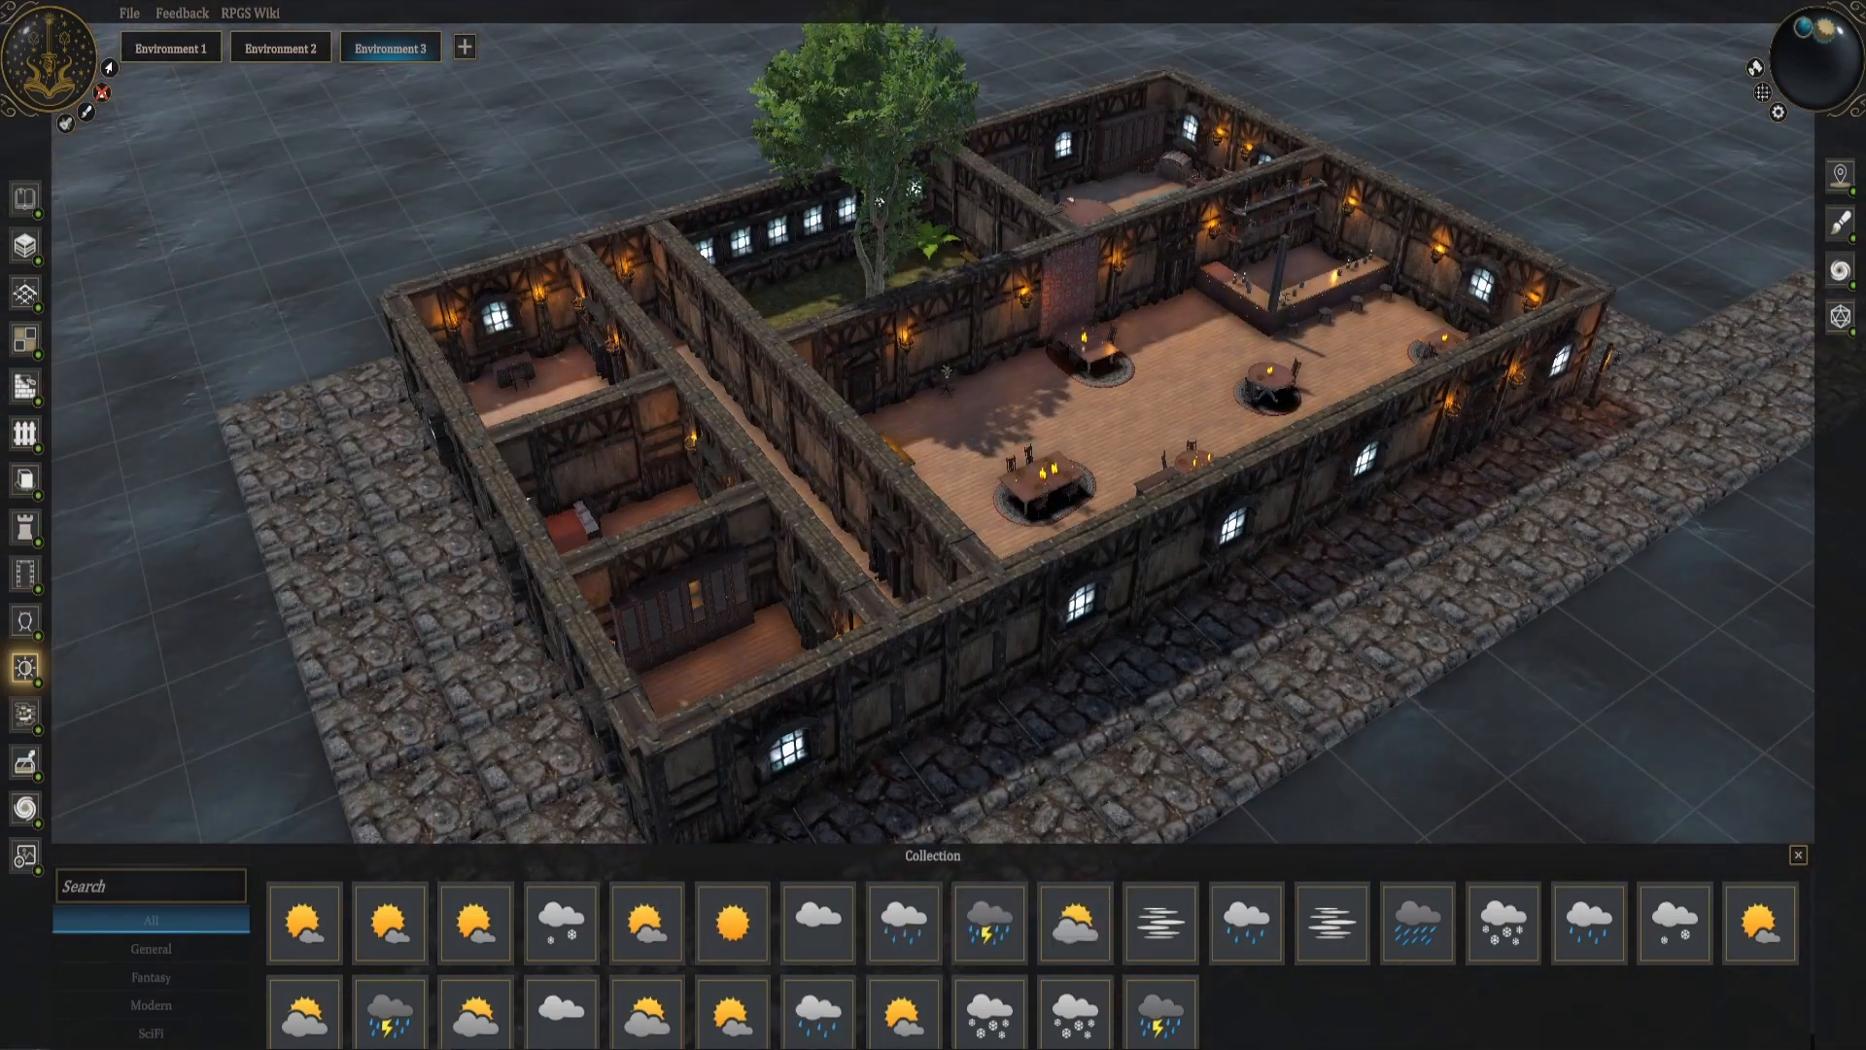
Switch the weather to heavy rain and finish with snowfall over the building.
{"action": "left_click", "coordinate": [1407, 943]}
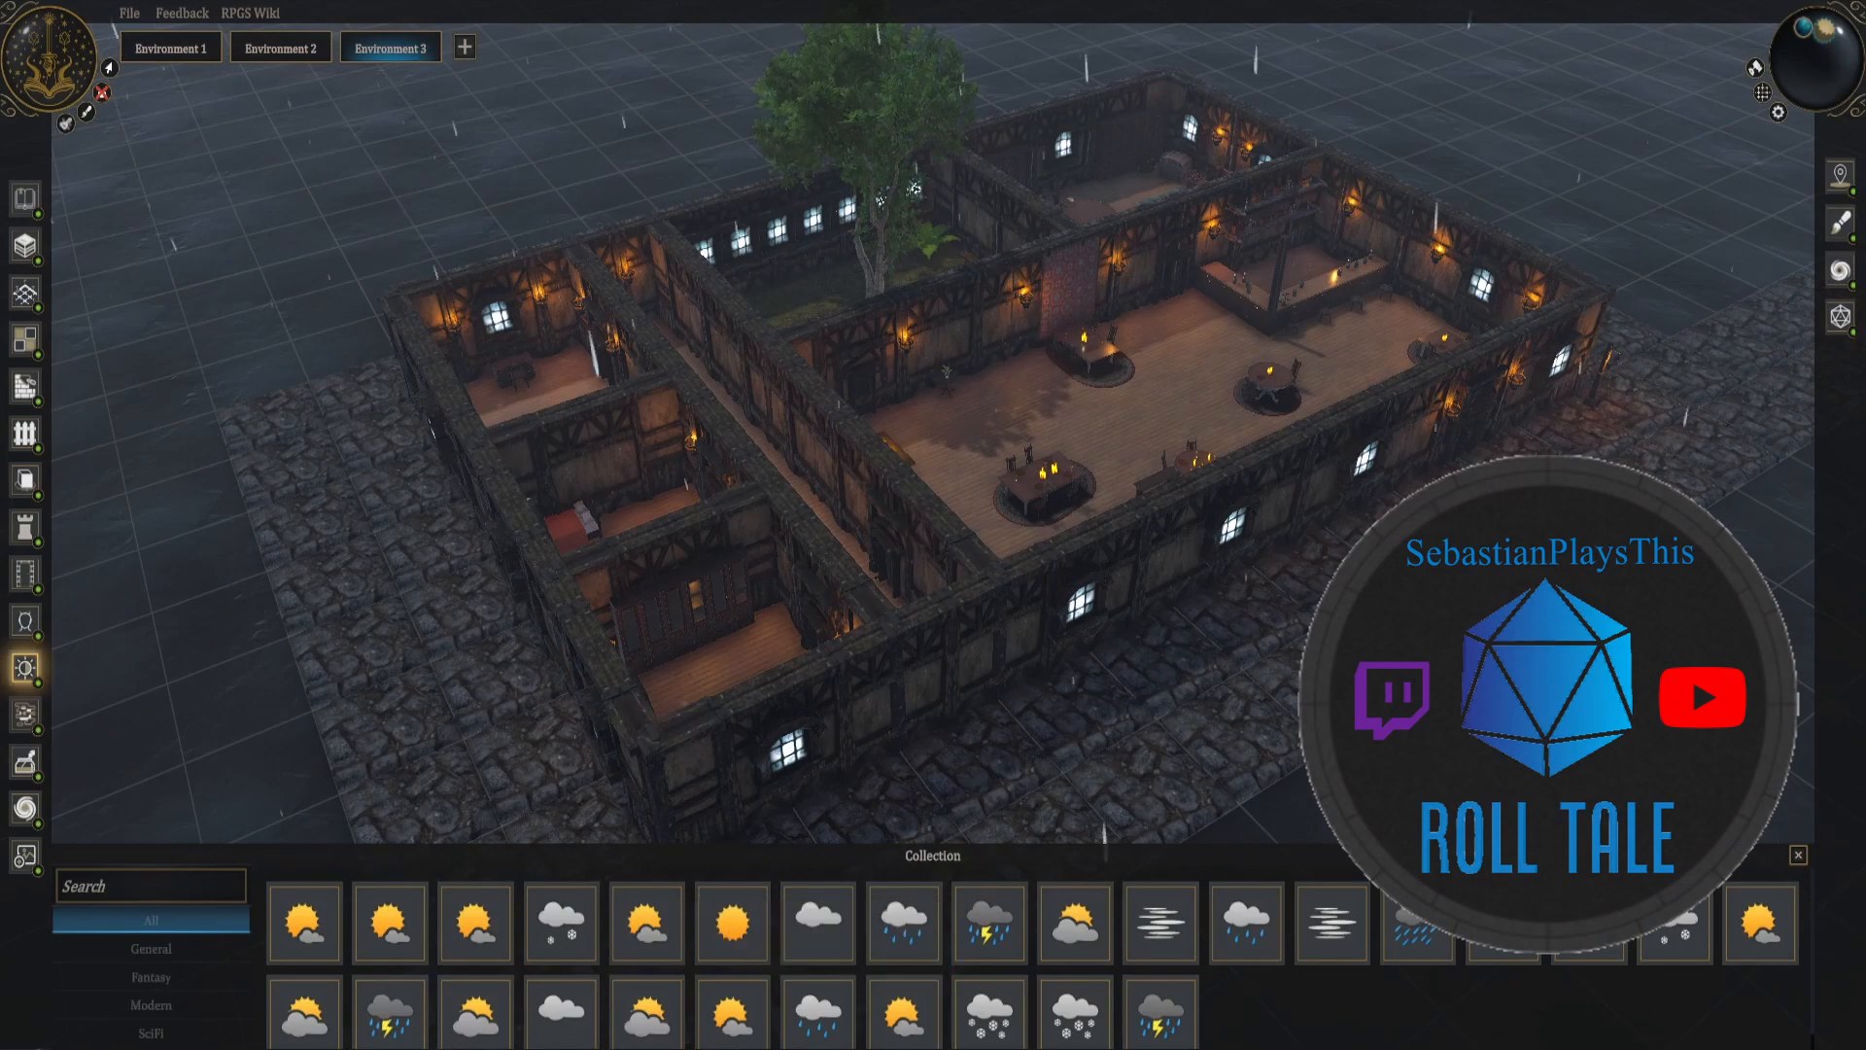
{"action": "scroll", "coordinate": [1192, 457], "scroll_direction": "up", "scroll_amount": 2}
{"action": "middle_click_drag", "start_coordinate": [1191, 458], "coordinate": [1288, 428]}
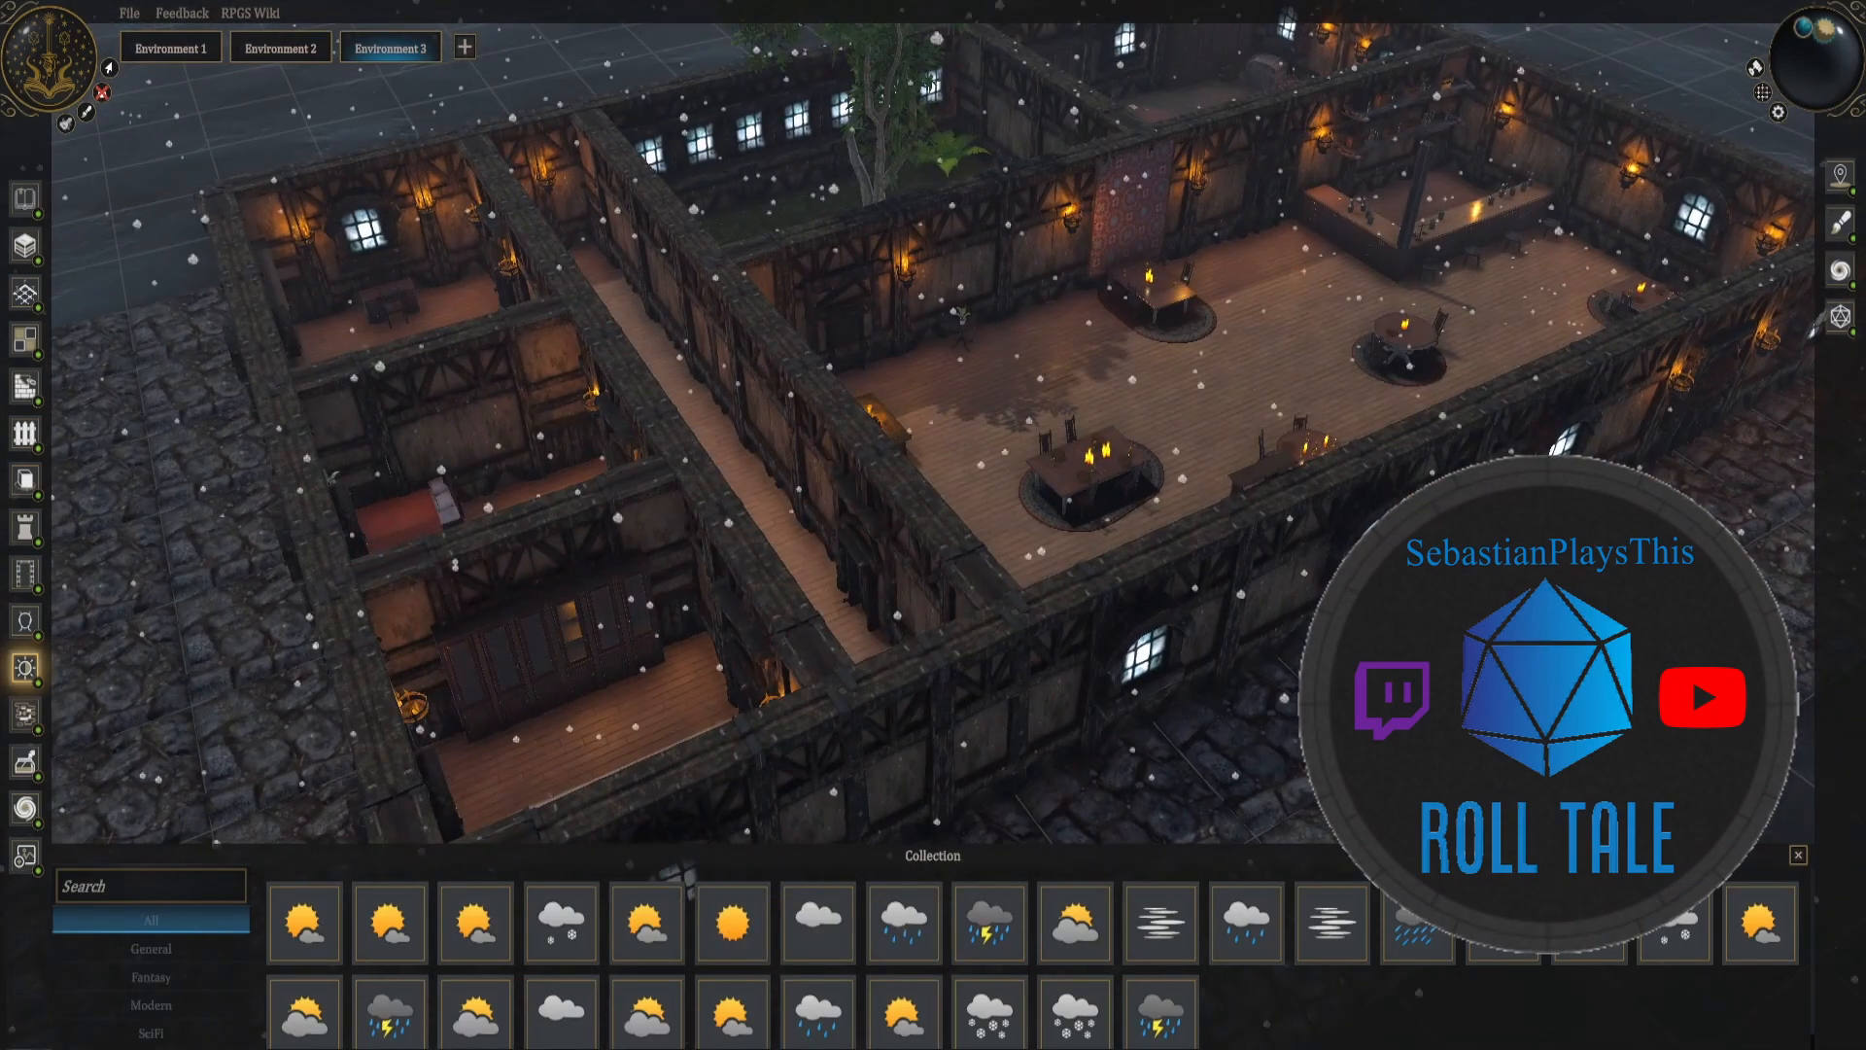